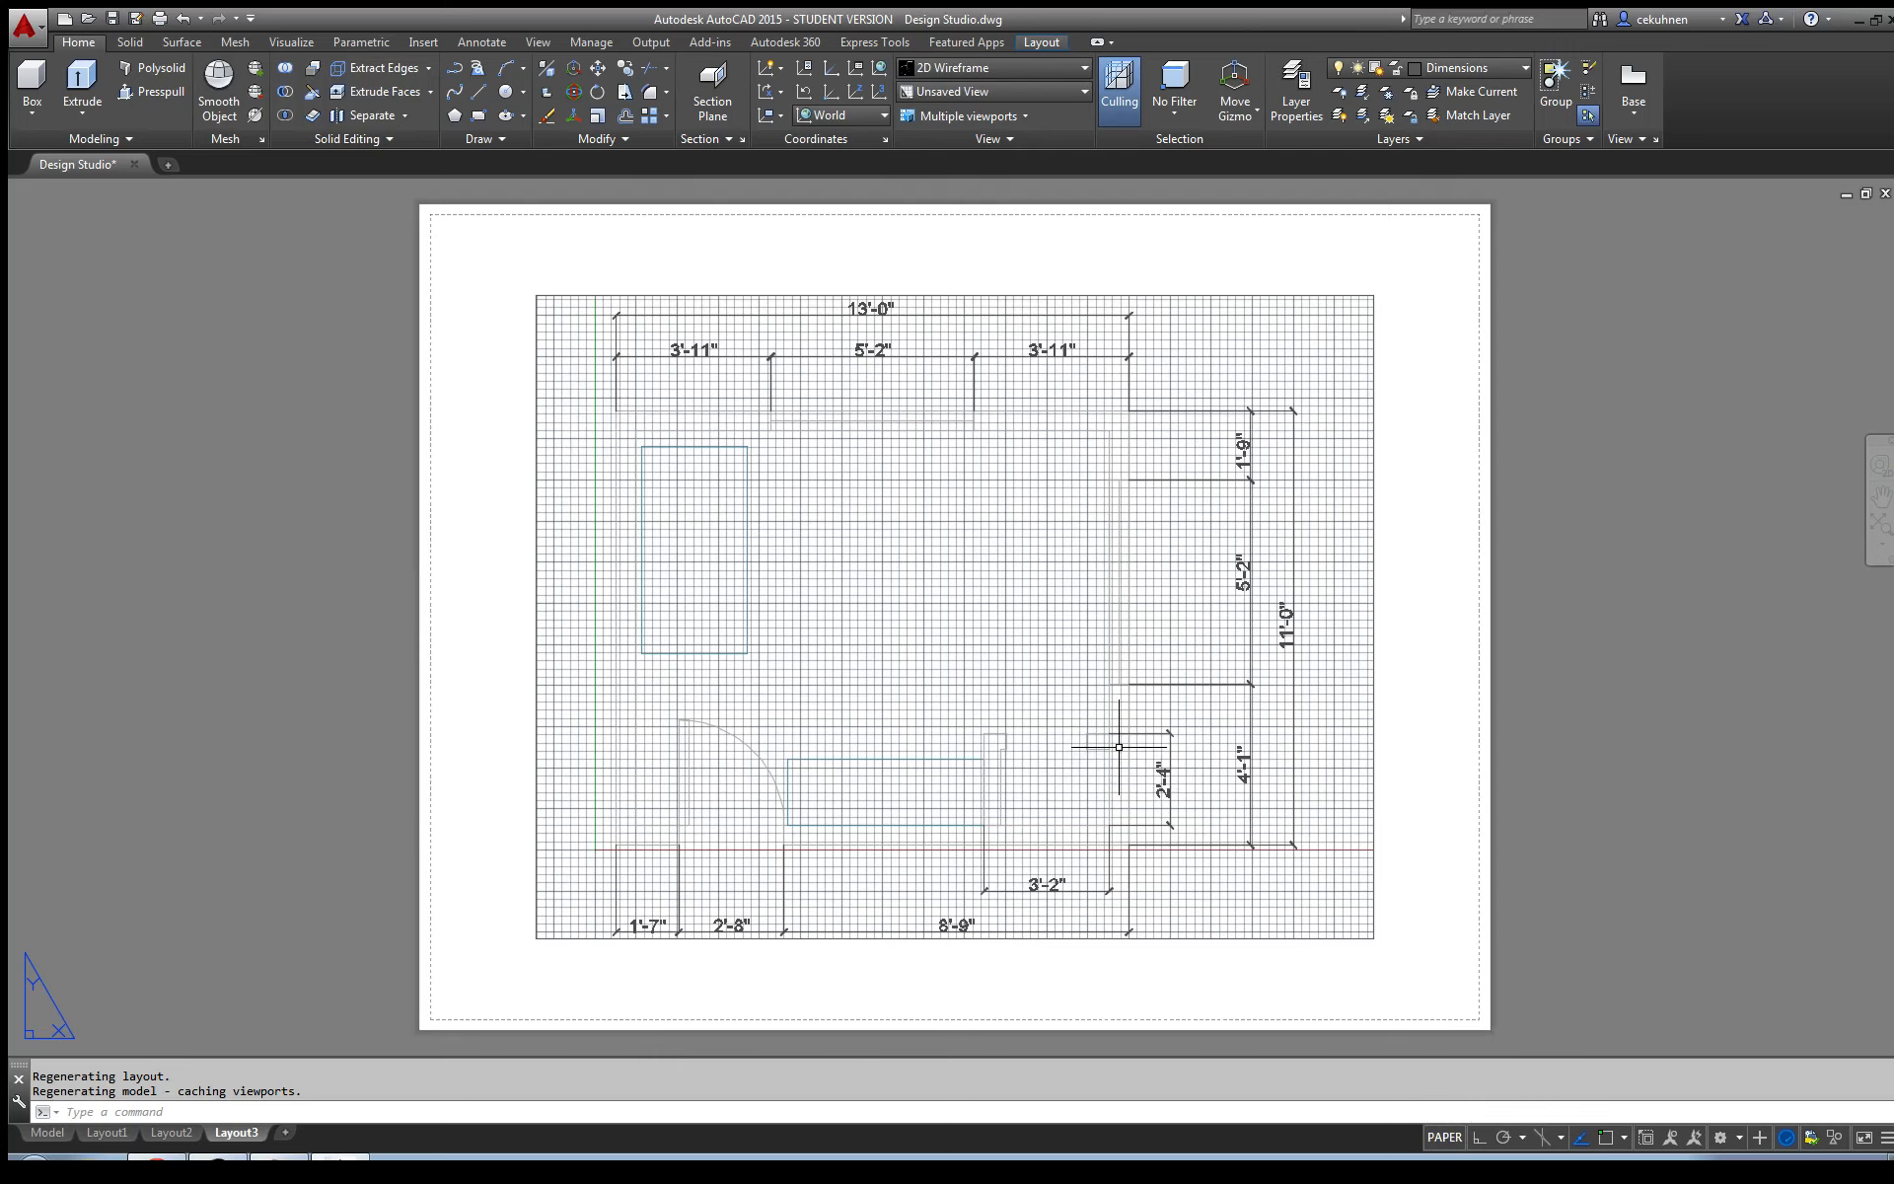
- Move the floor plan viewport to the upper-left corner of the sheet's printable area
scroll(904, 738, "down", 8)
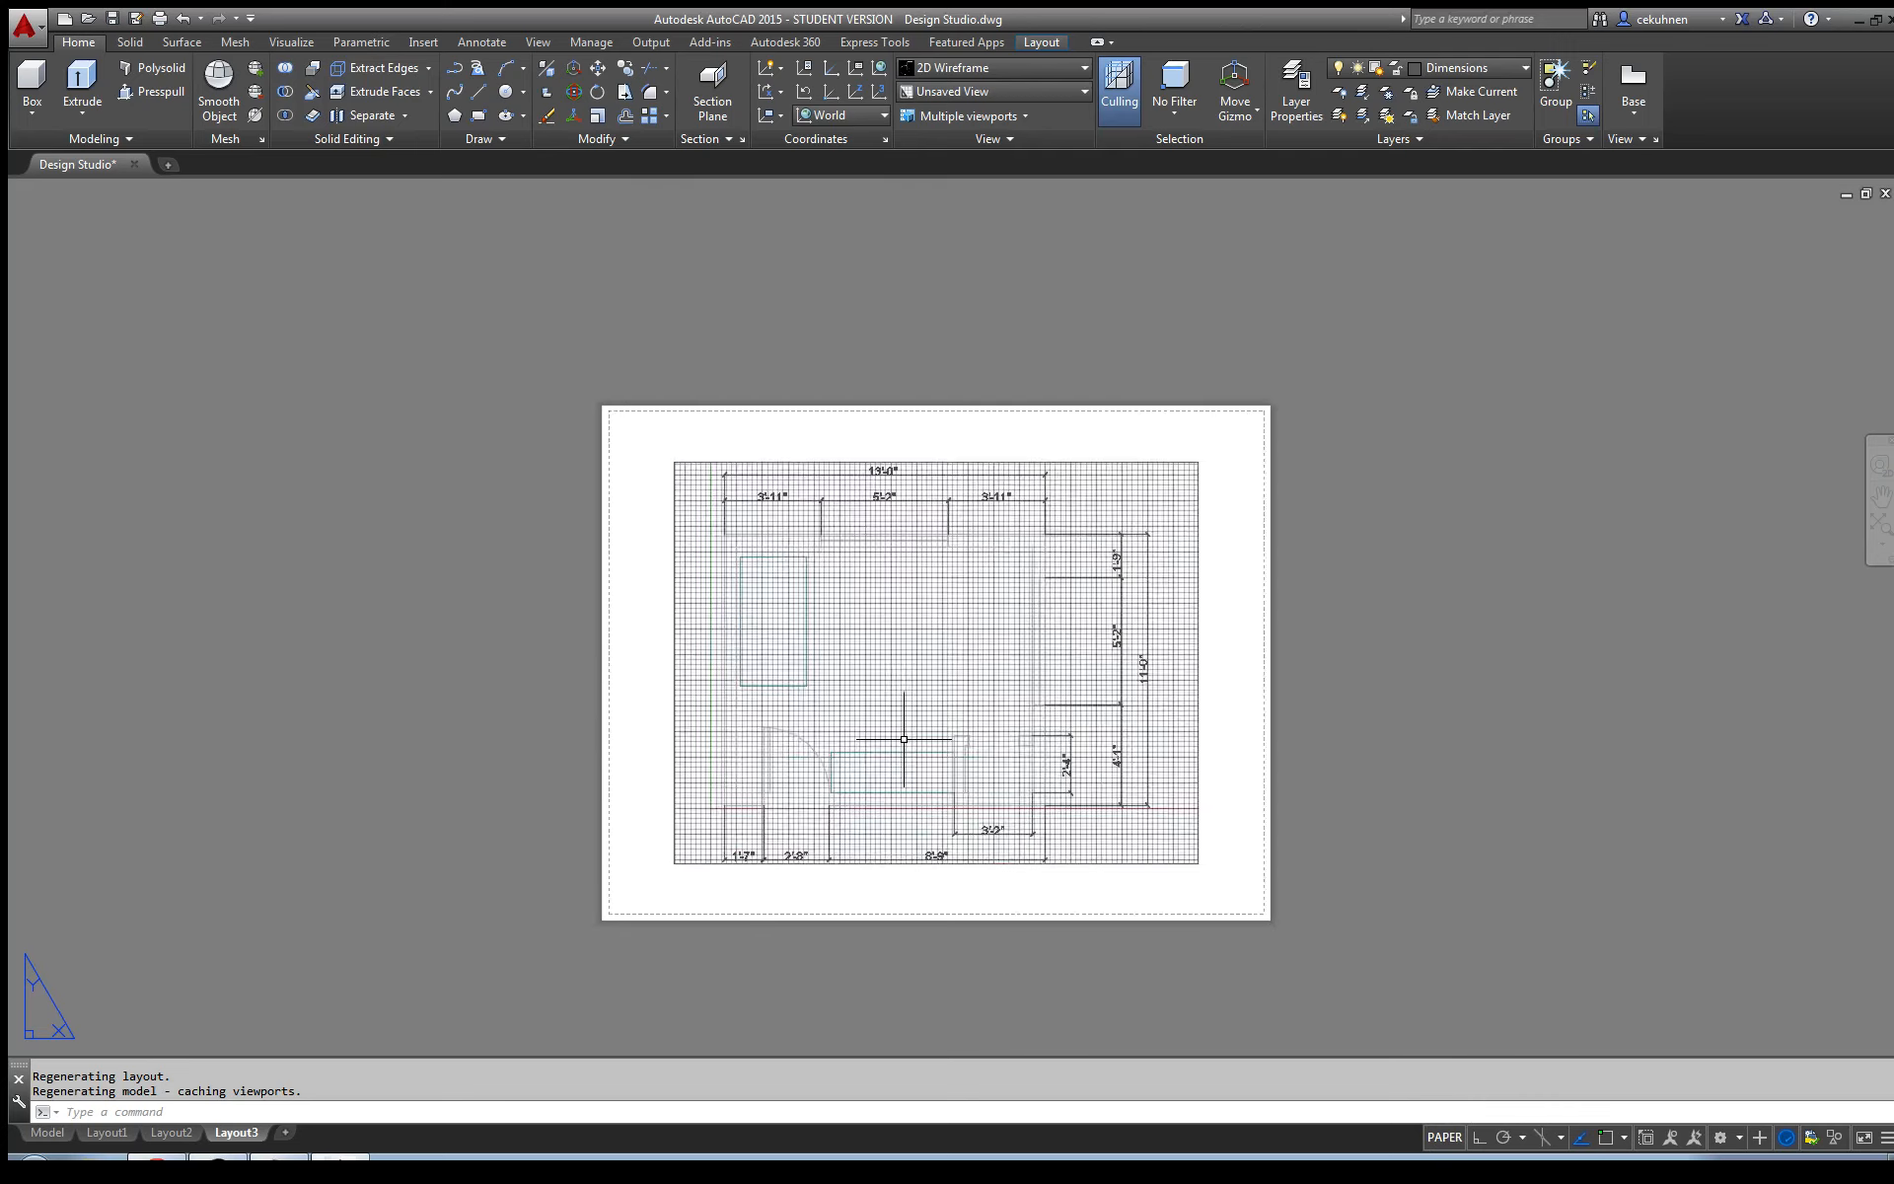
scroll(903, 738, "up", 8)
scroll(904, 738, "down", 8)
scroll(904, 738, "up", 4)
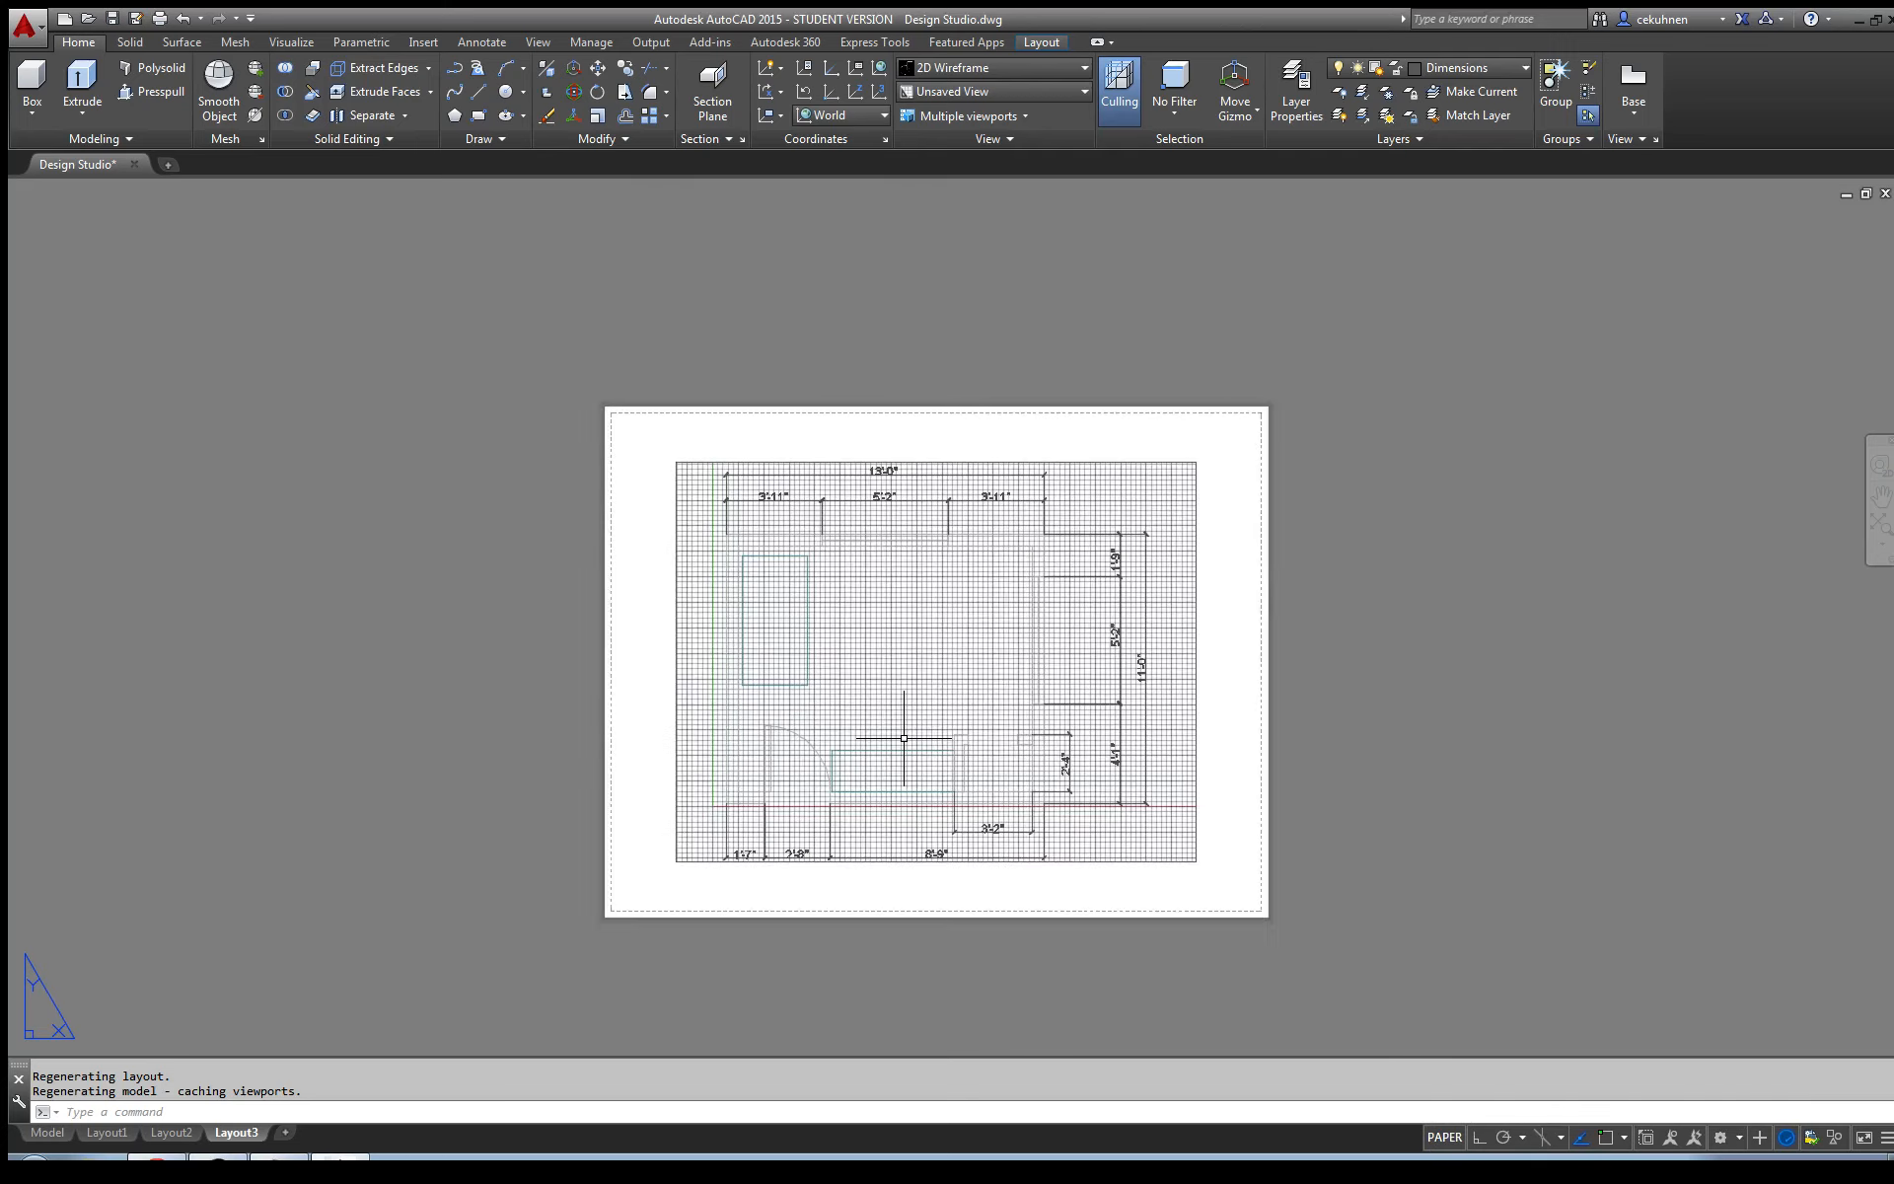
scroll(904, 737, "up", 2)
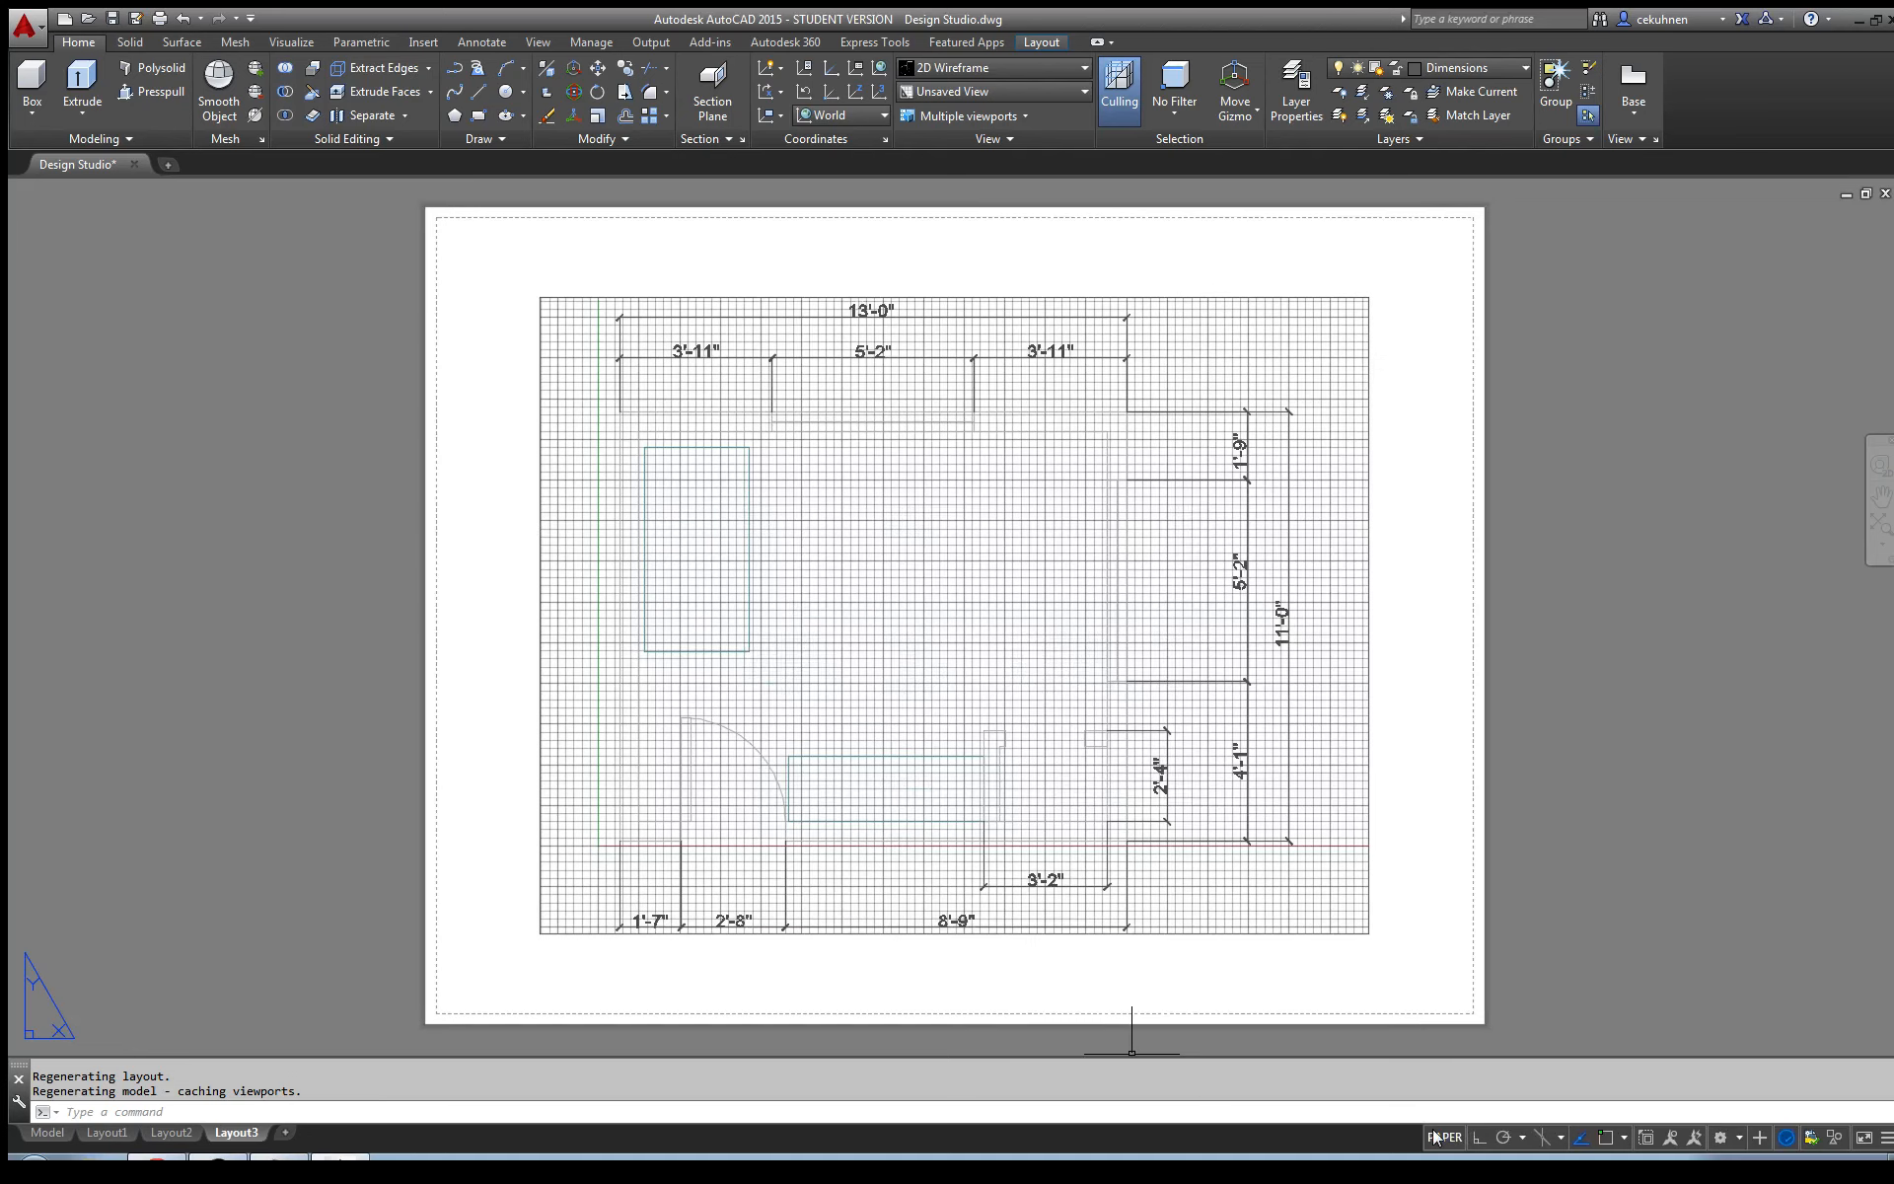
left_click(1250, 933)
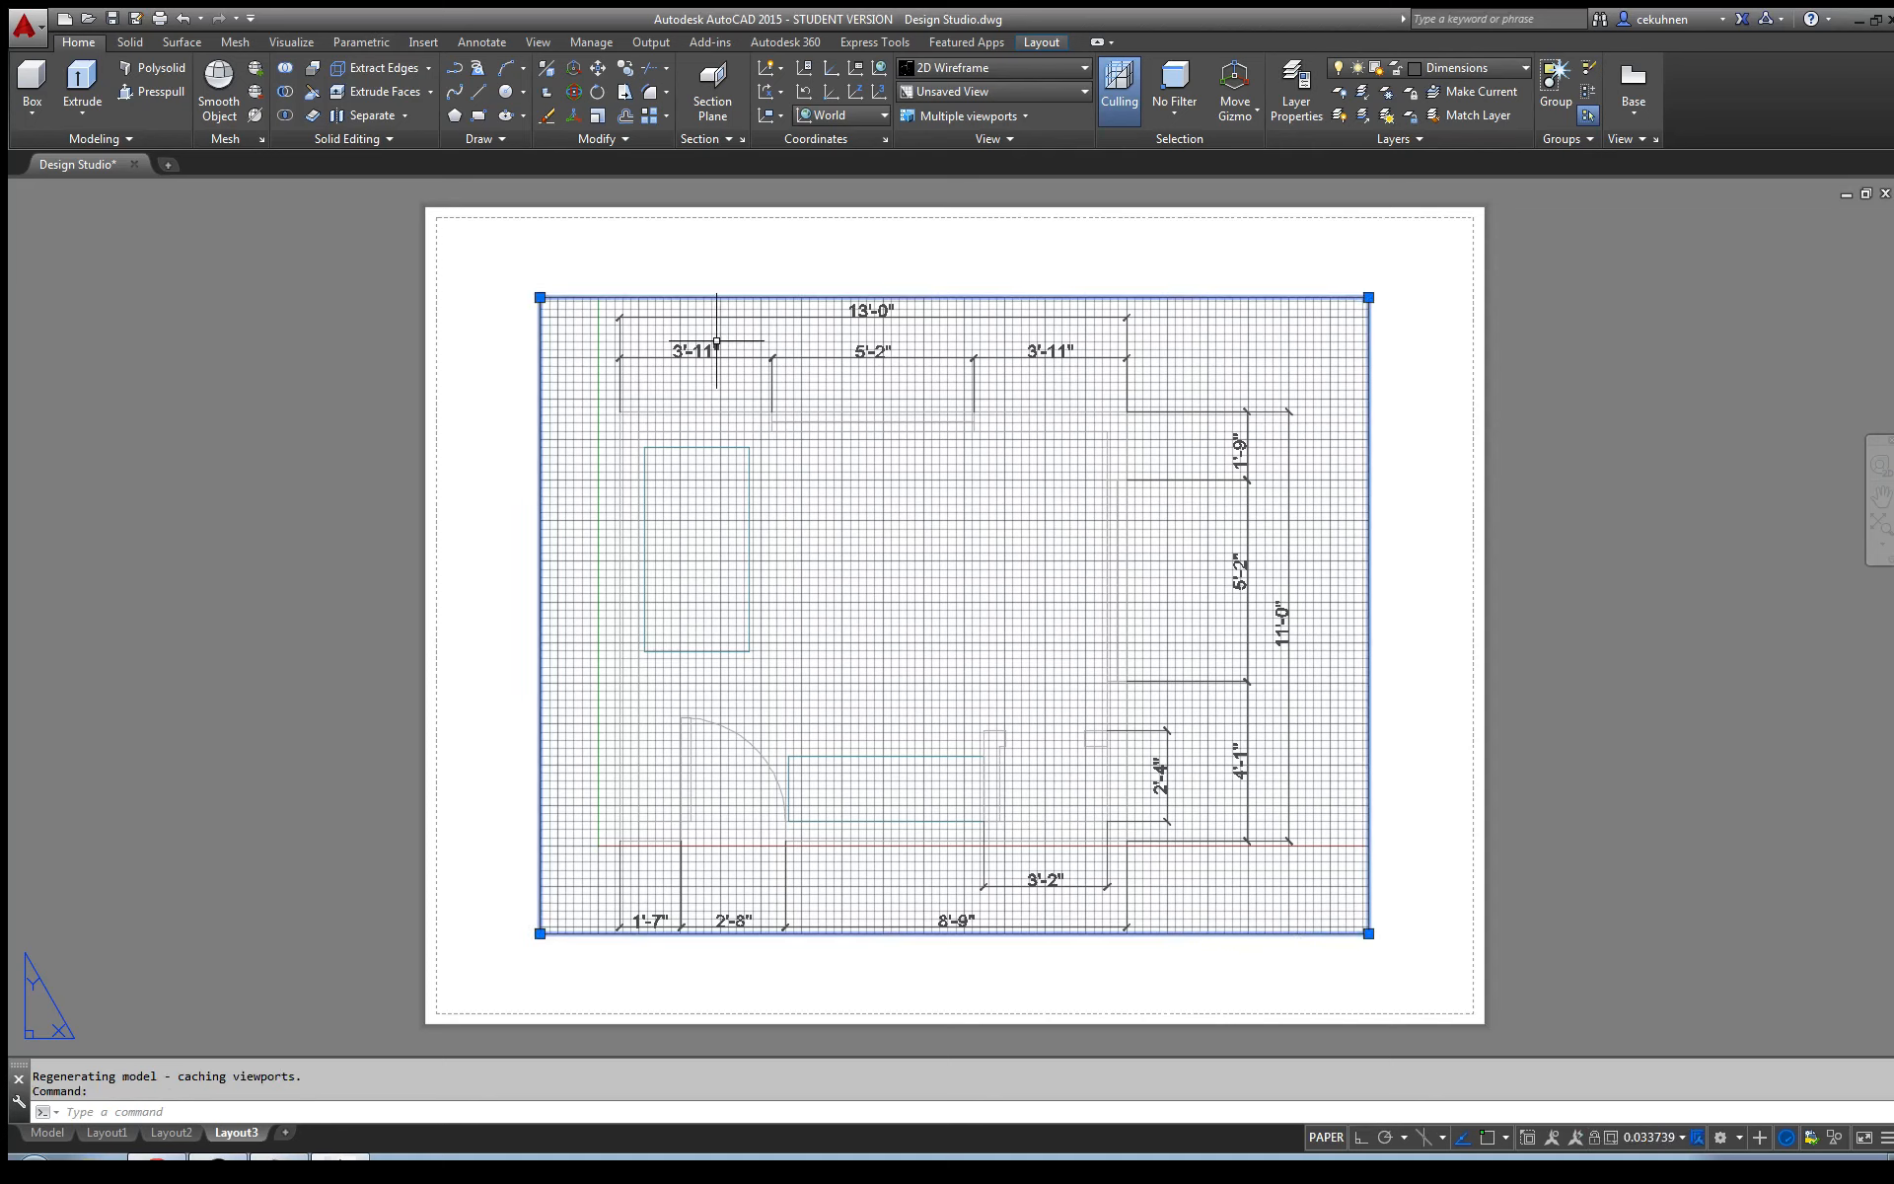
left_click(598, 67)
left_click(760, 287)
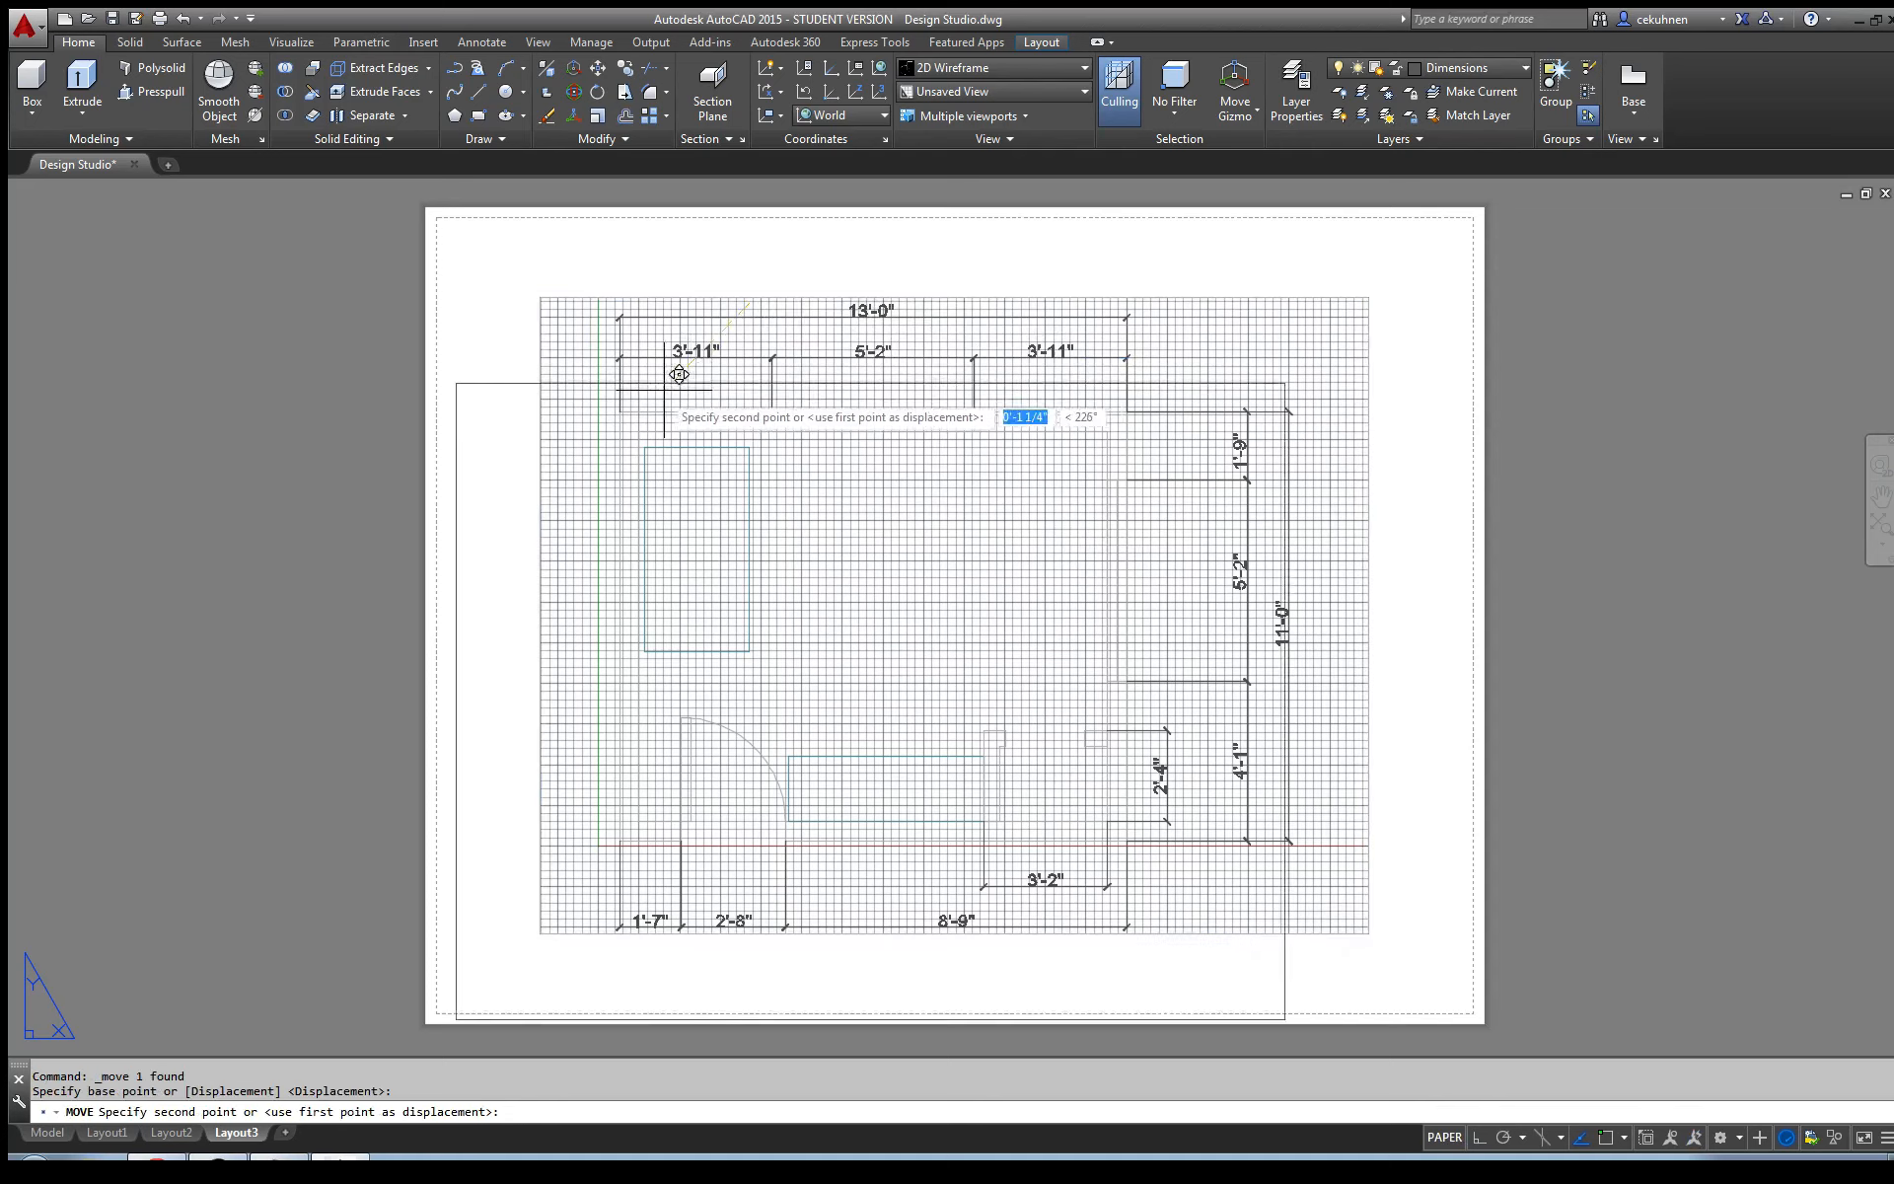
left_click(663, 232)
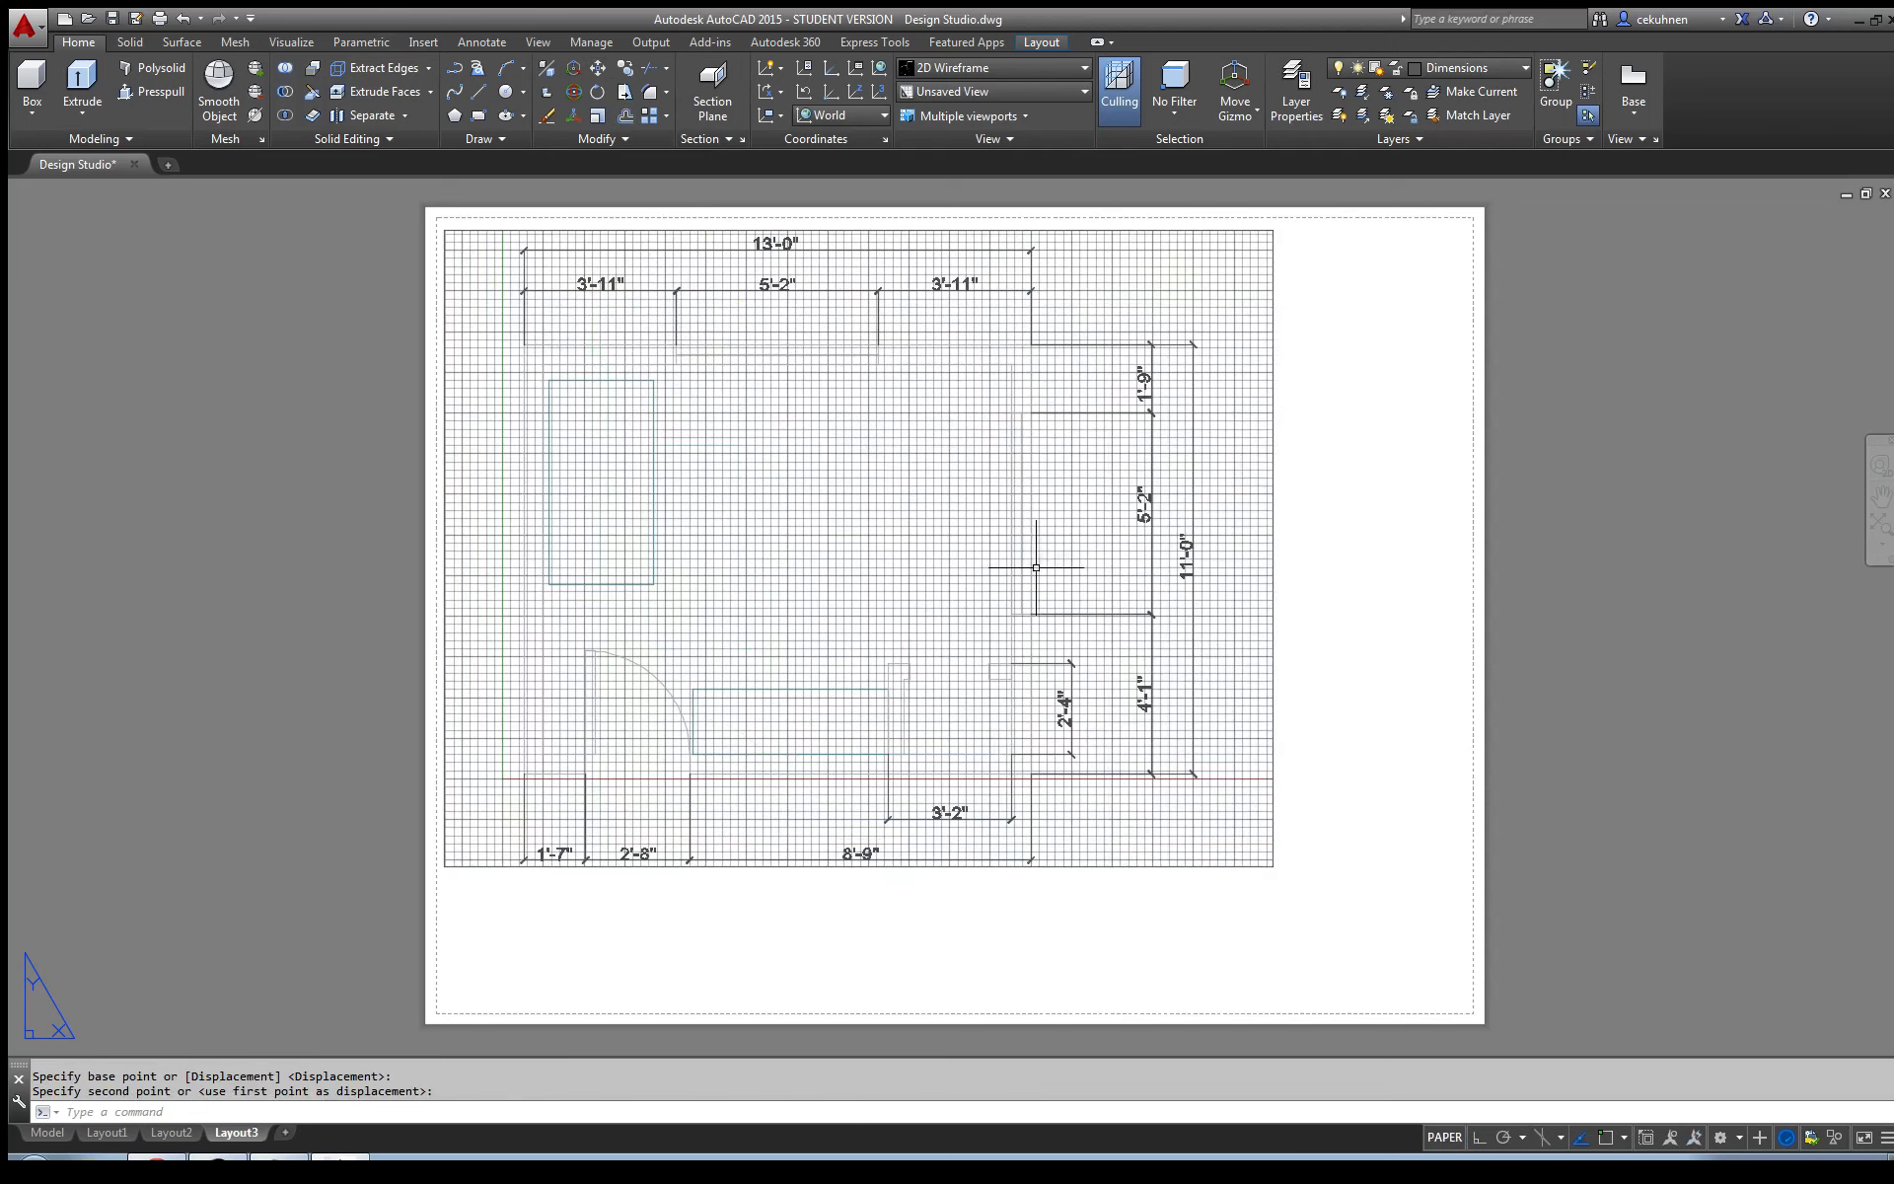
left_click(818, 392)
left_click(995, 511)
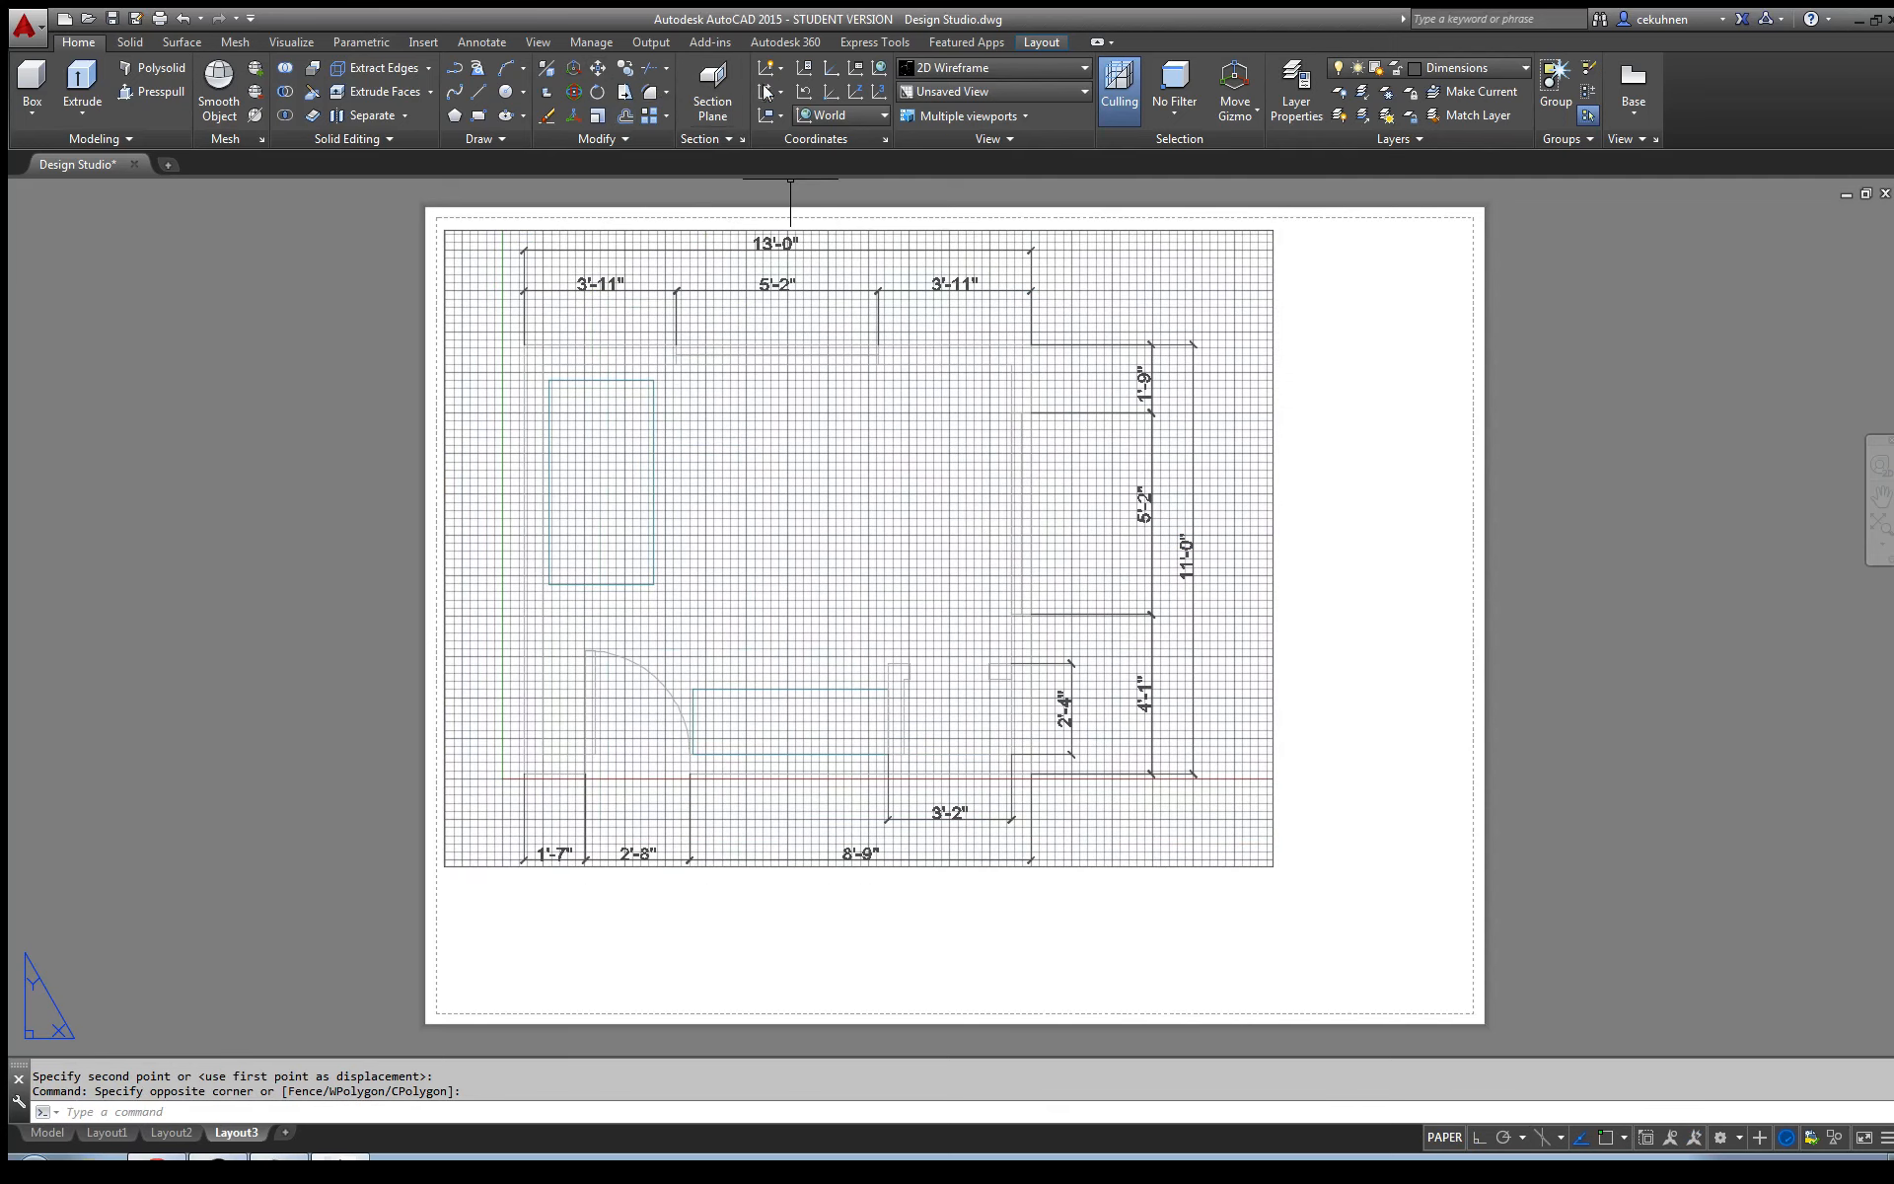
- Enter model space through the viewport and zoom the floor plan to a smaller scale inside it
left_click(1445, 1137)
scroll(885, 709, "down", 4)
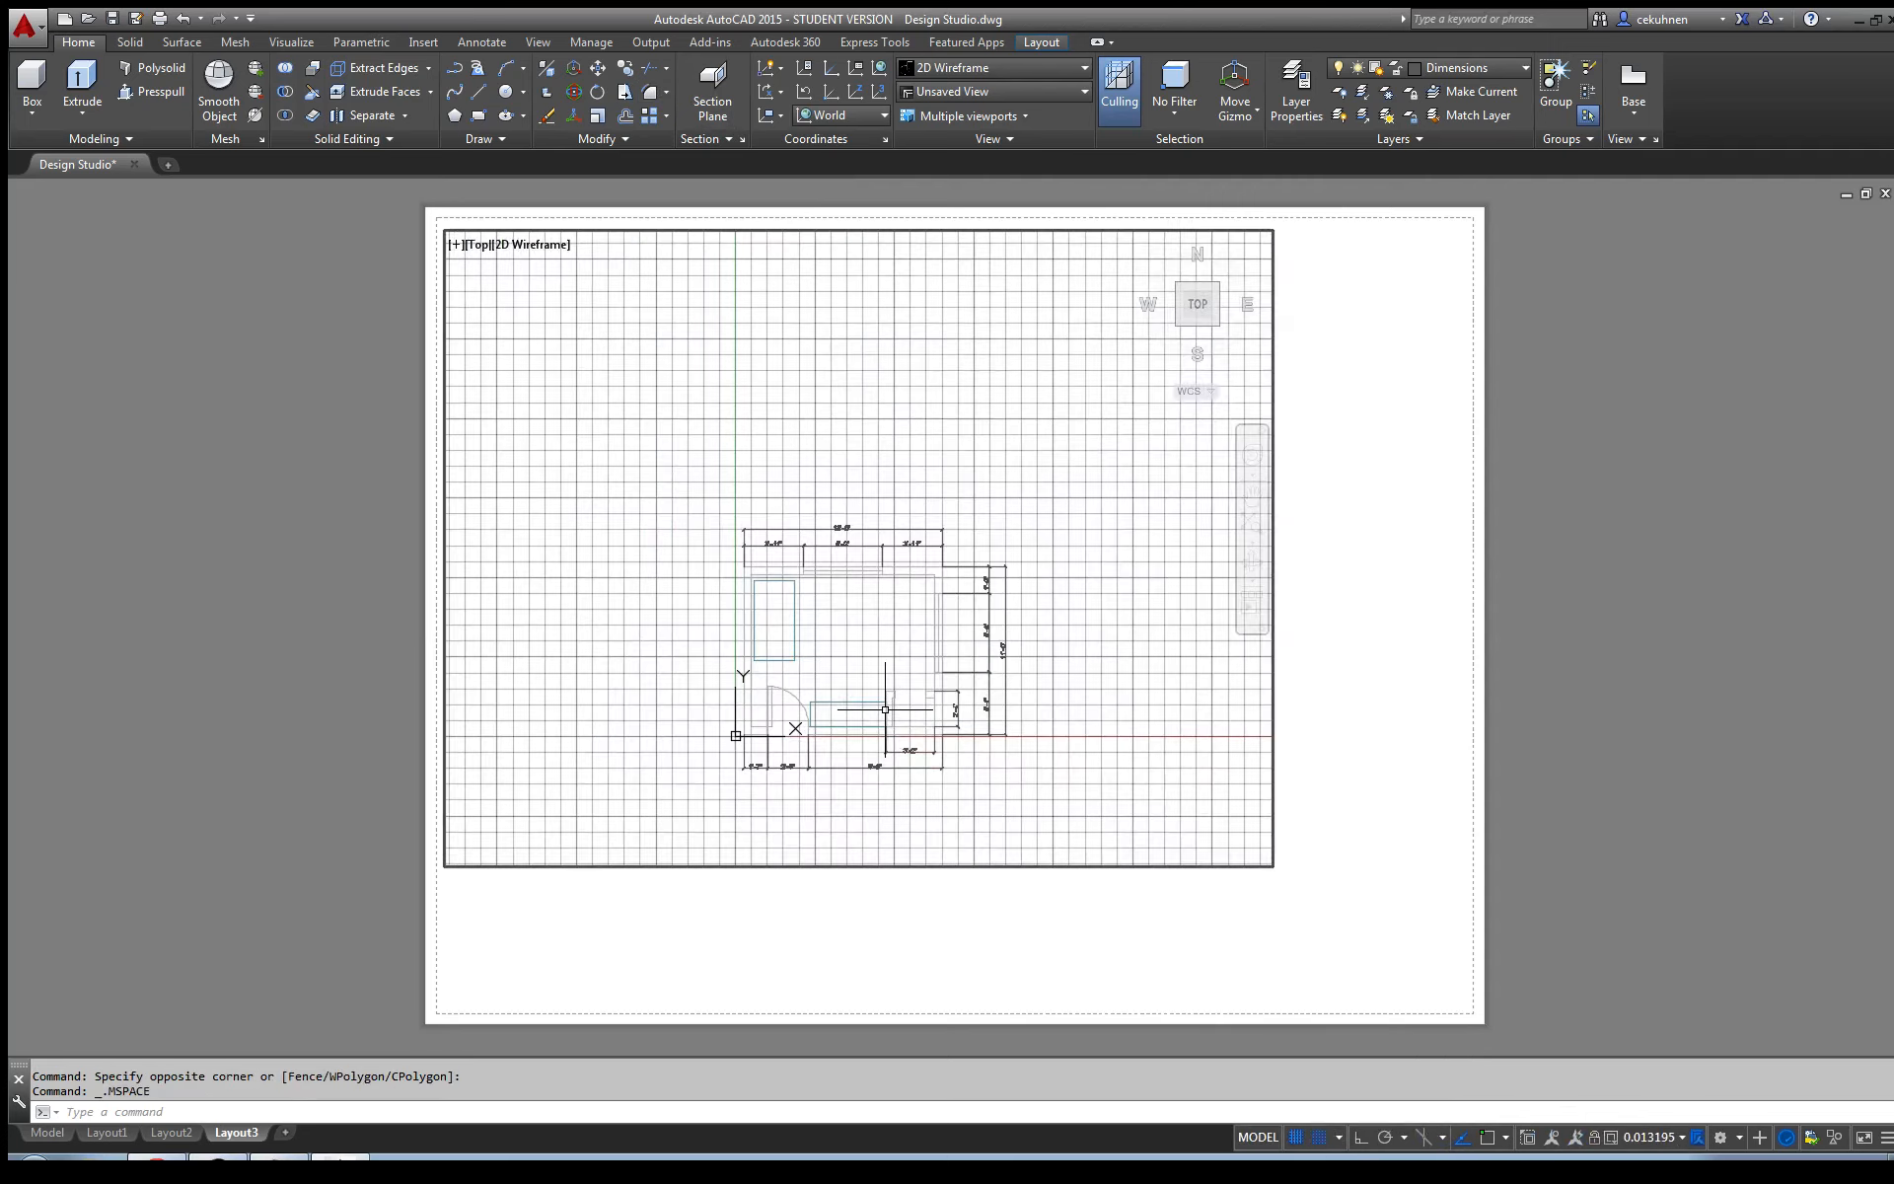
scroll(885, 709, "up", 3)
scroll(885, 709, "down", 1)
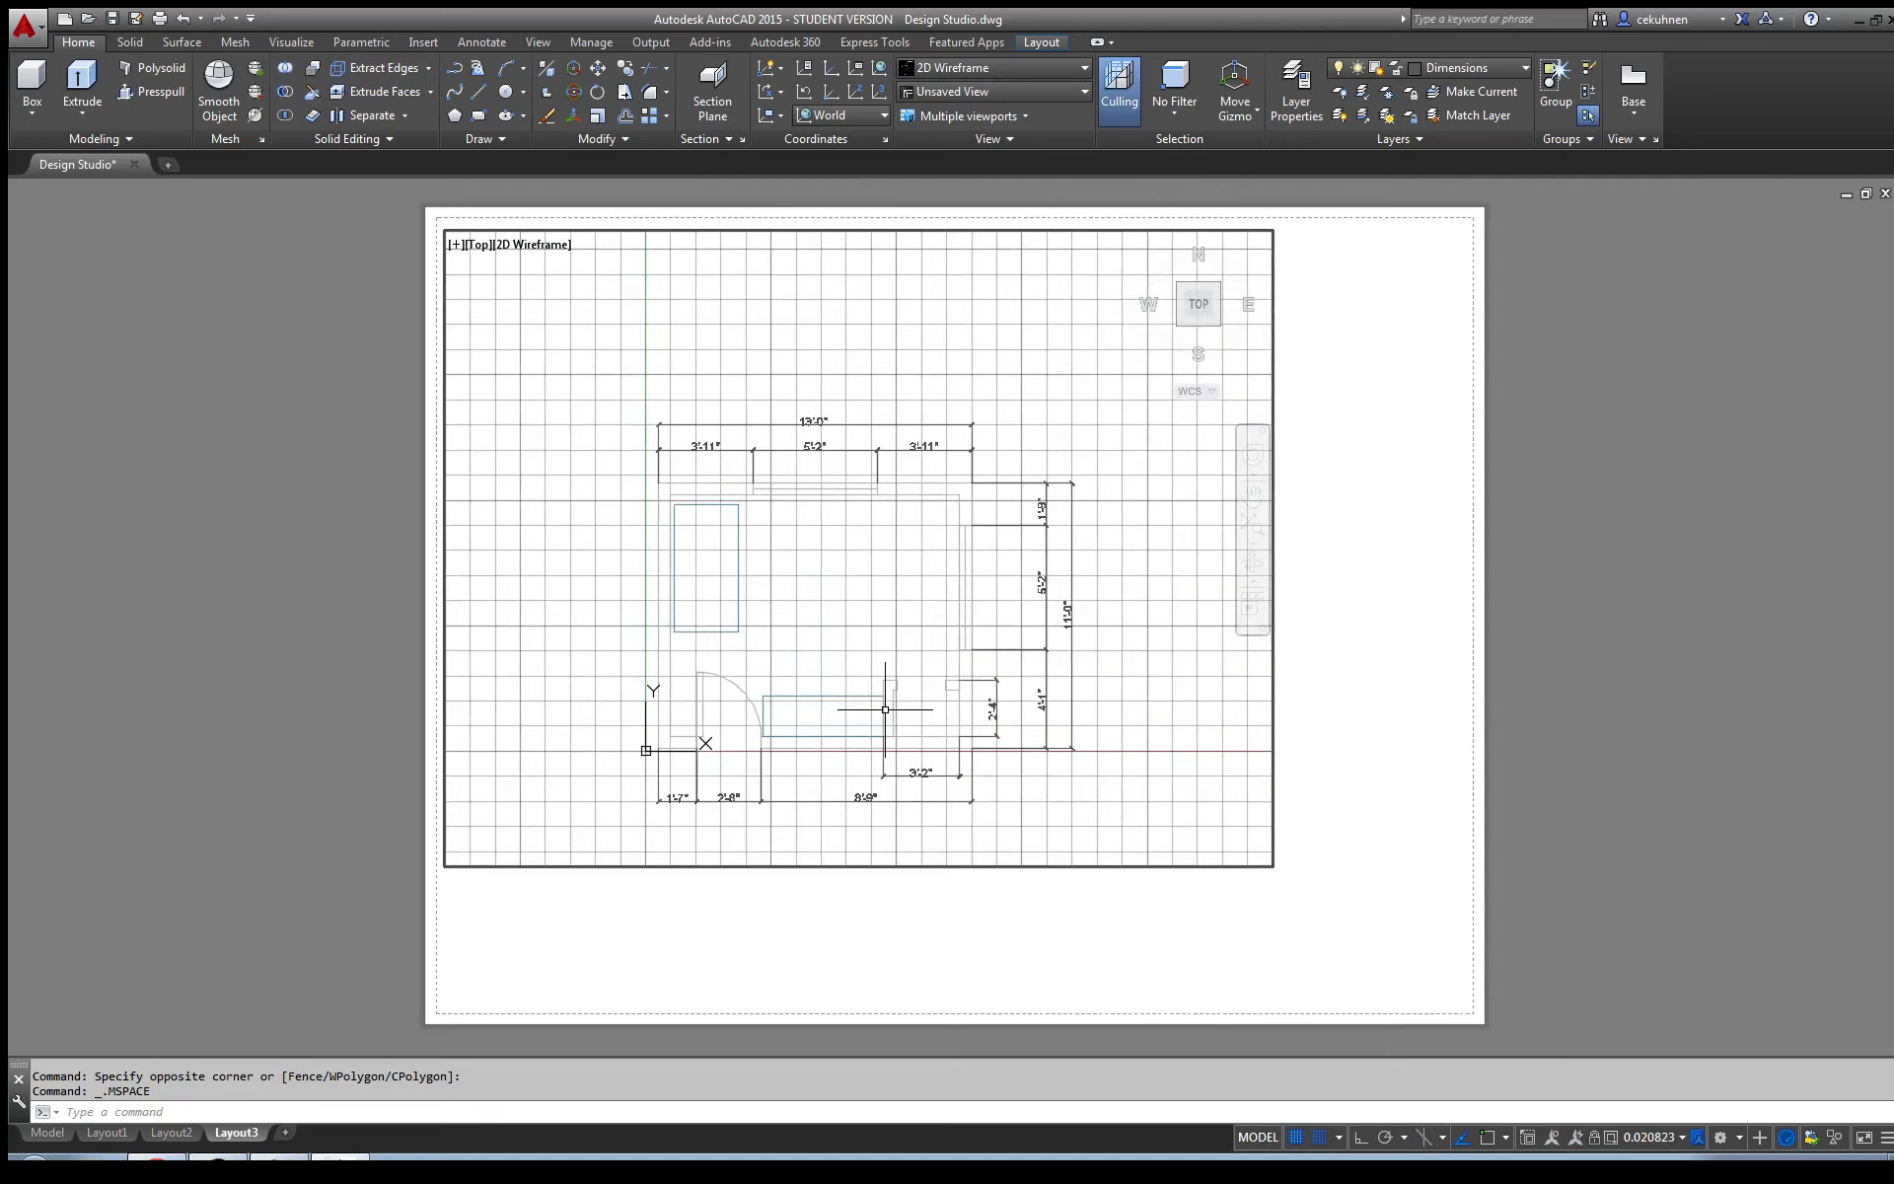
scroll(884, 709, "up", 1)
scroll(888, 700, "down", 1)
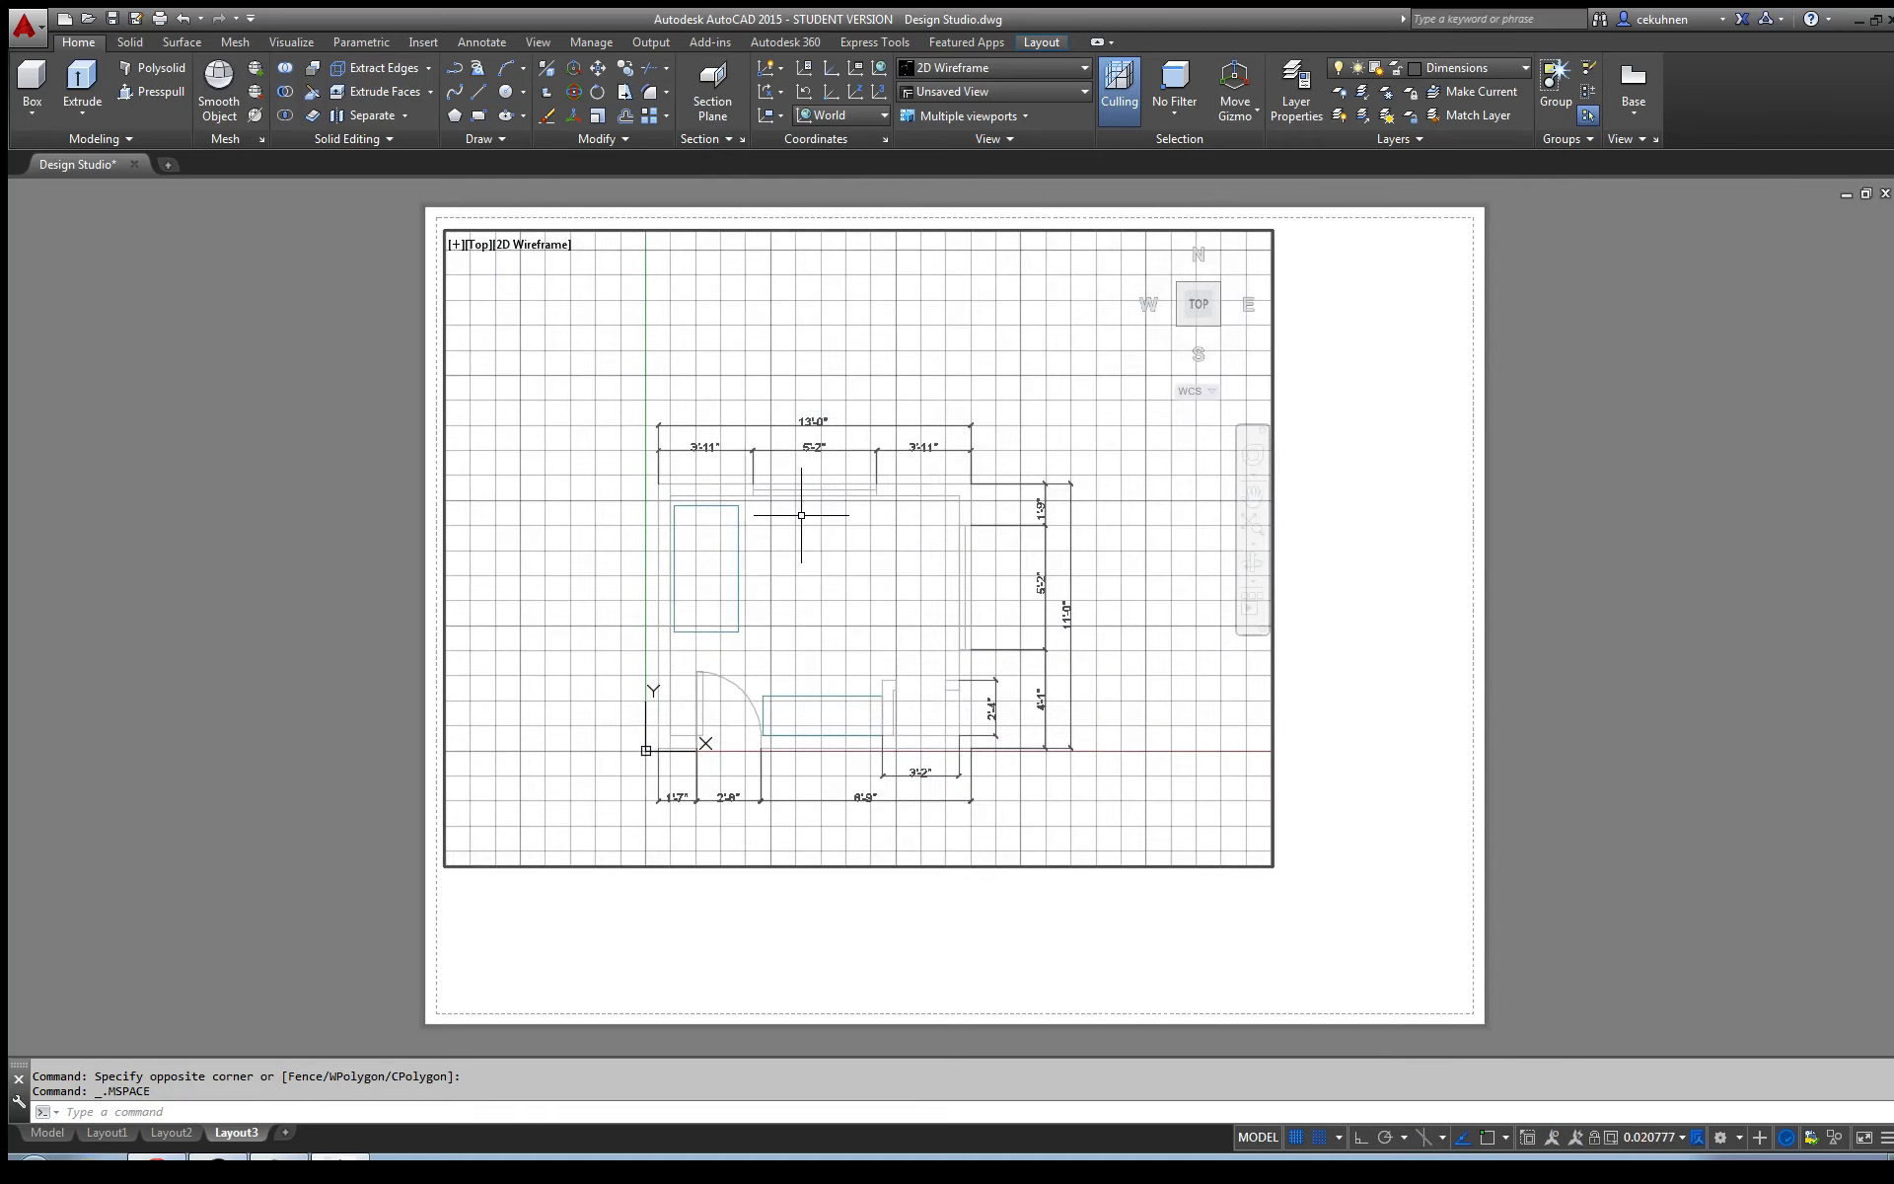
- Zoom the floor plan to its extents in the viewport and pan it toward the viewport's lower-right corner
left_click(1251, 524)
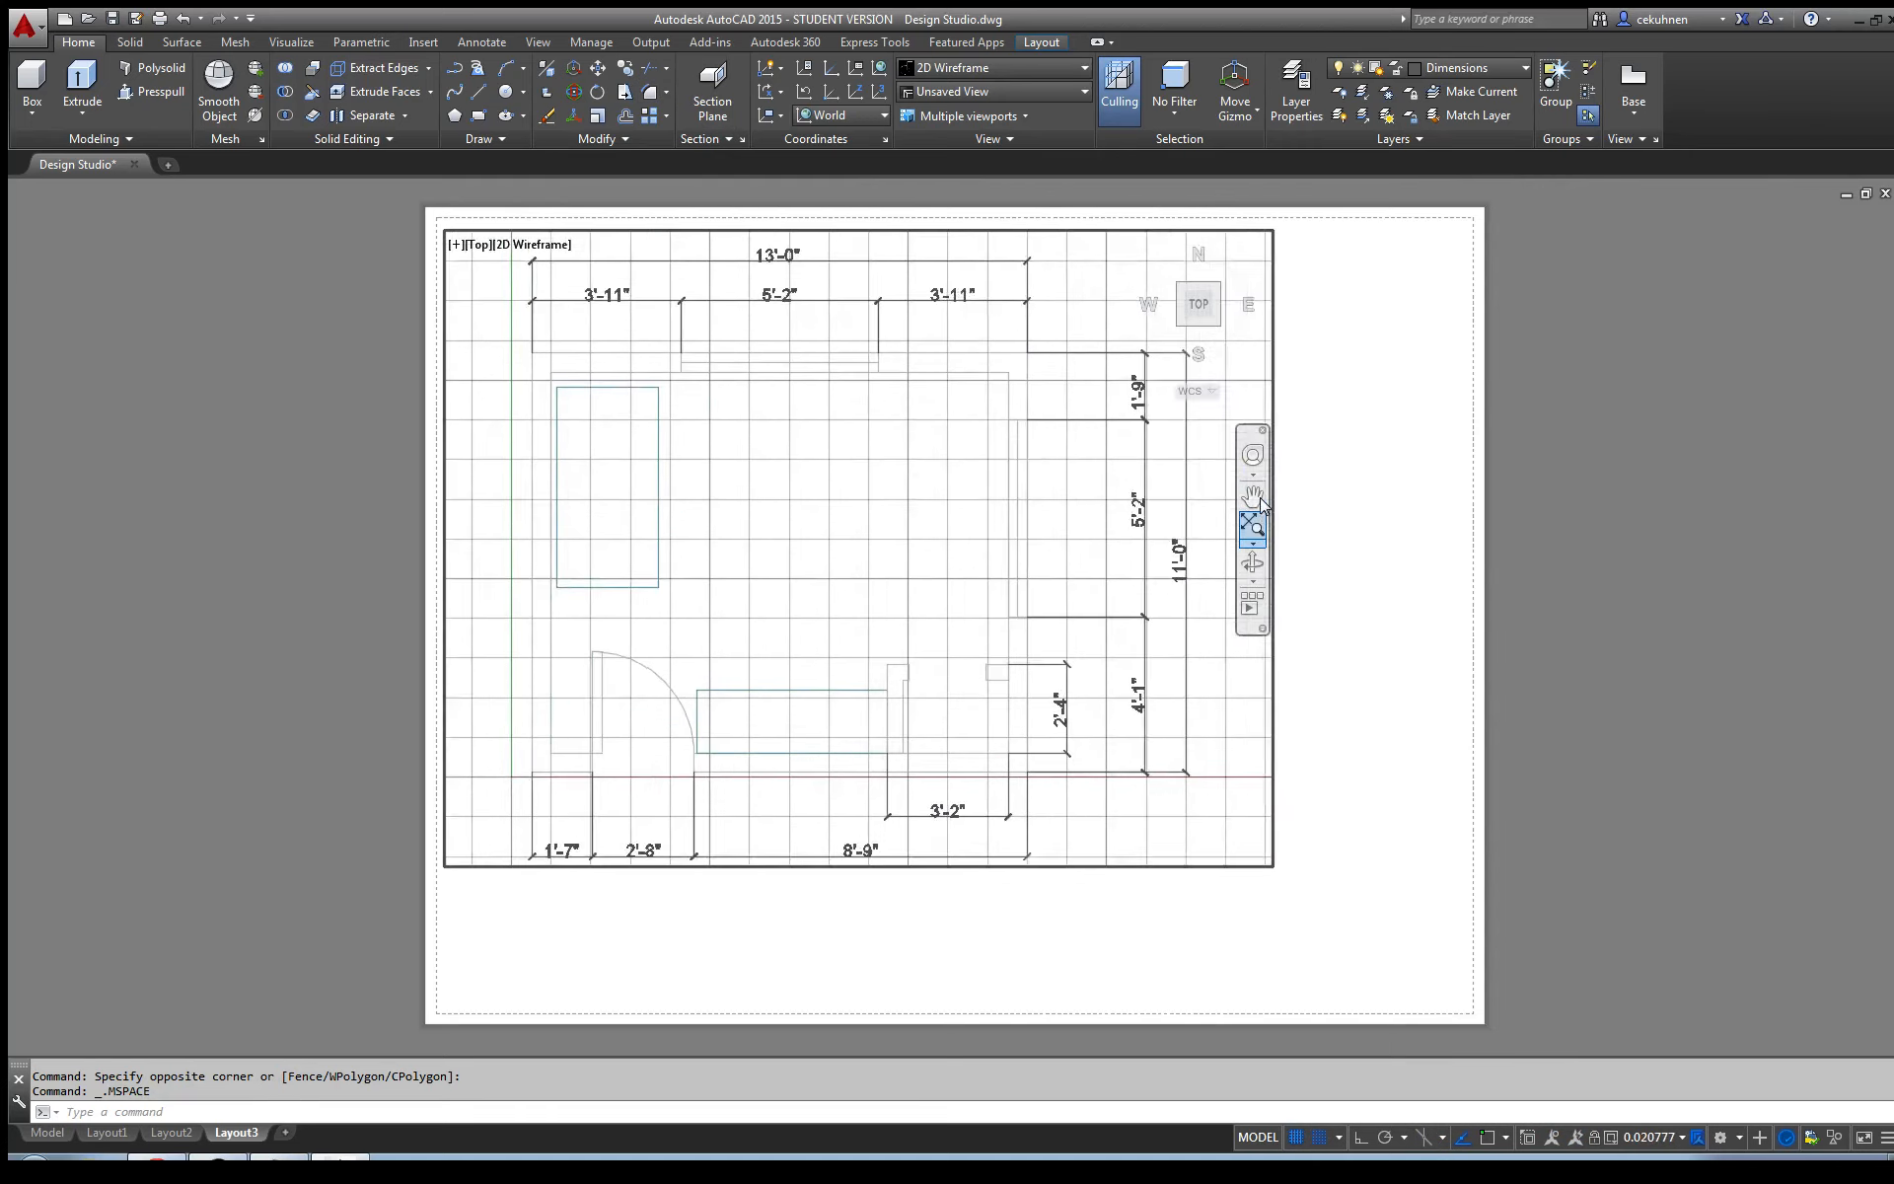
left_click(1258, 500)
left_click_drag(1039, 505, 1122, 588)
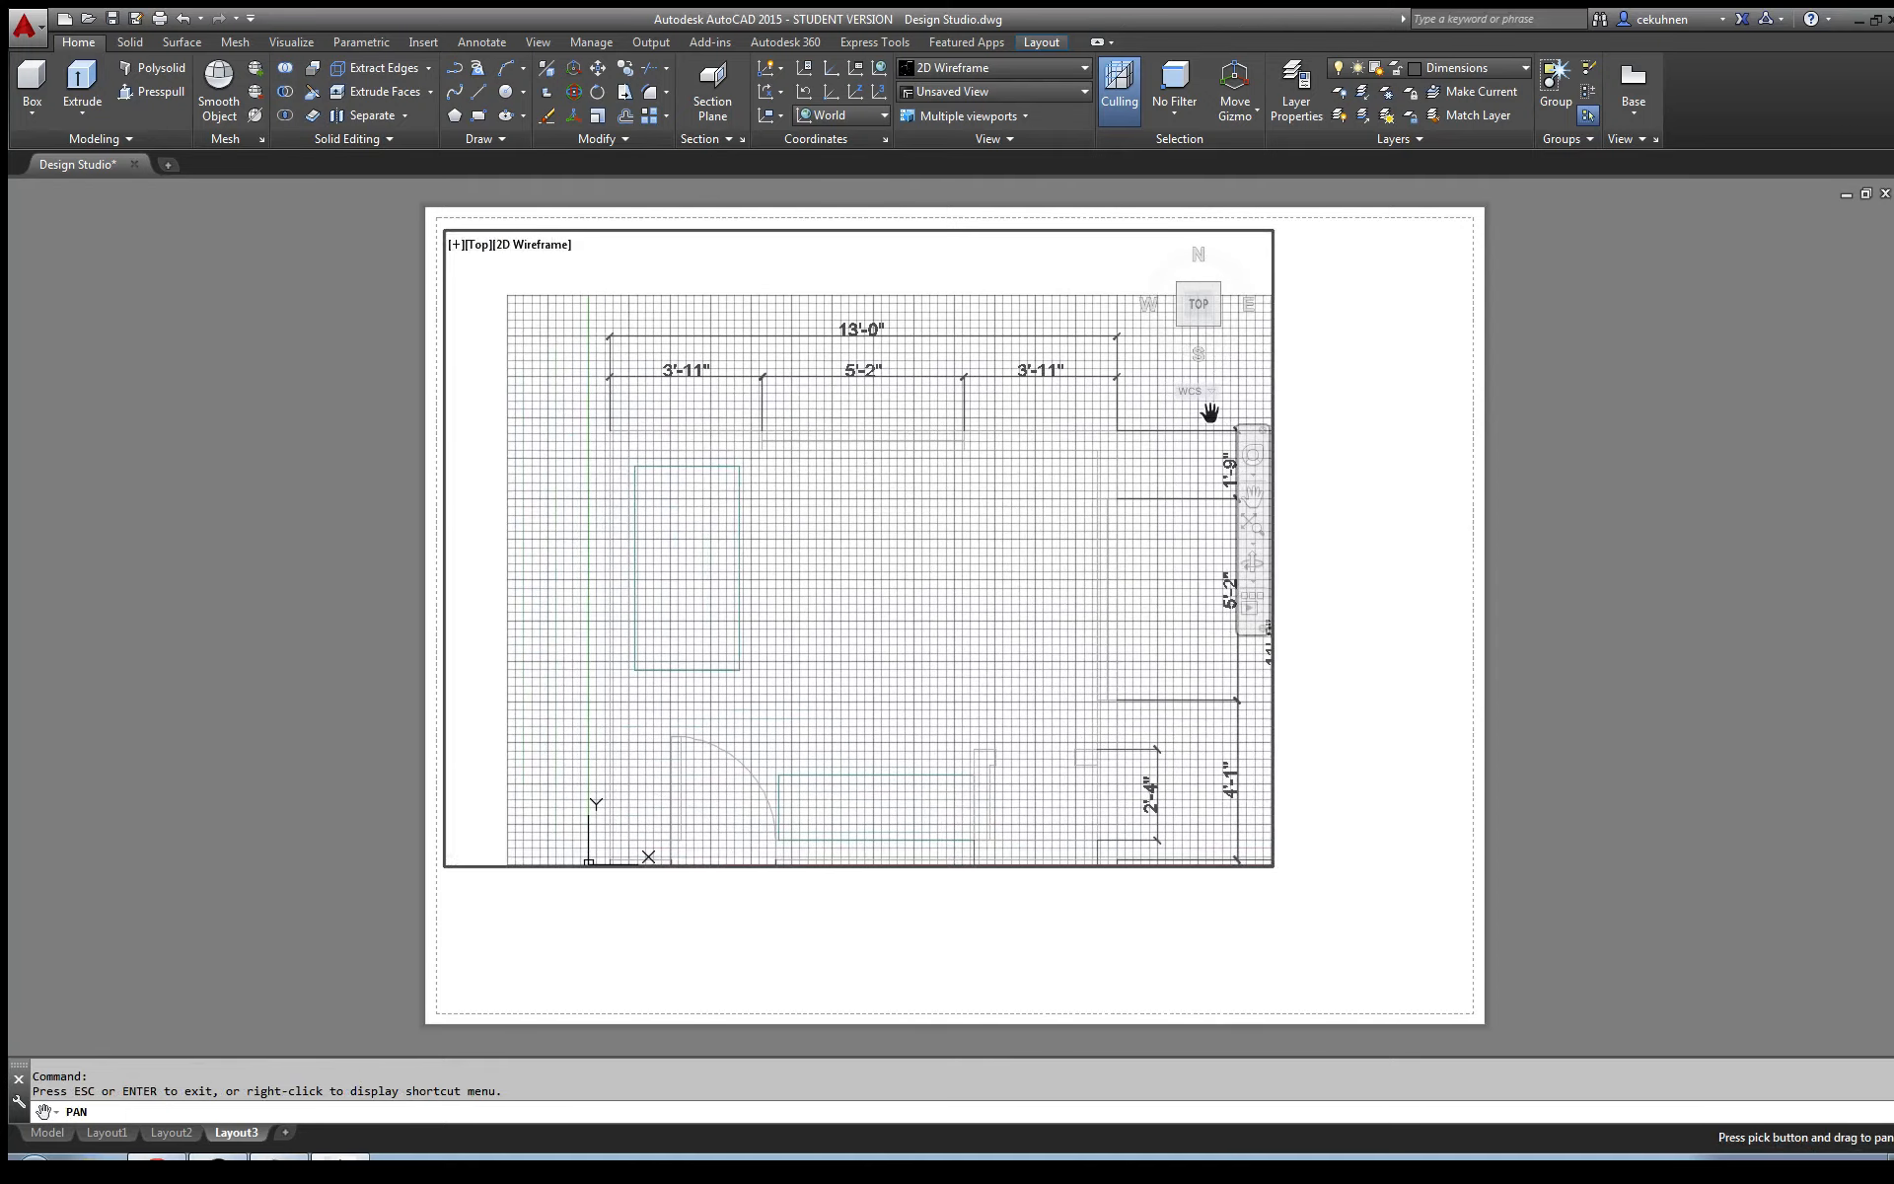
key("Escape")
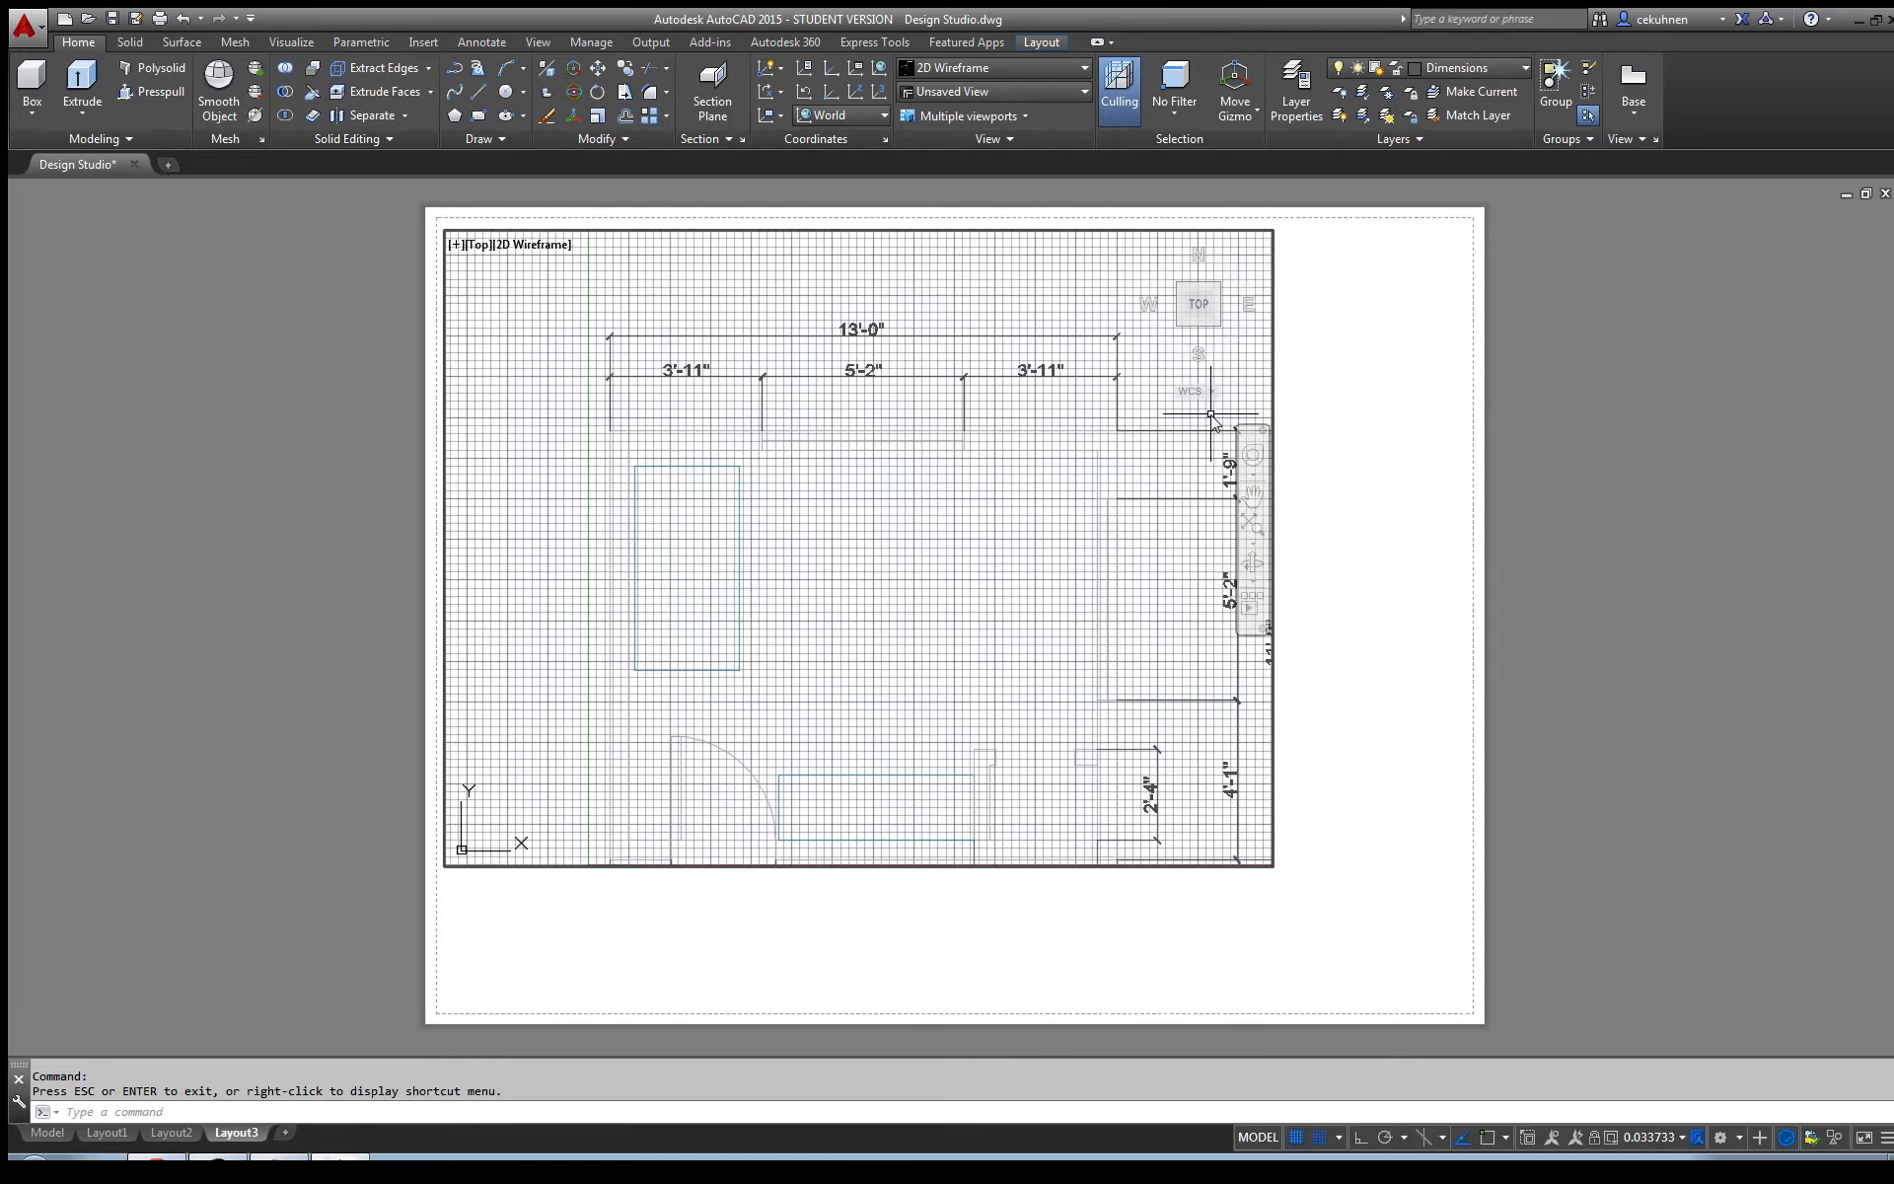
- Show the plan in the SE, SW and NW Isometric views and return the viewport to the Top view
left_click(1221, 325)
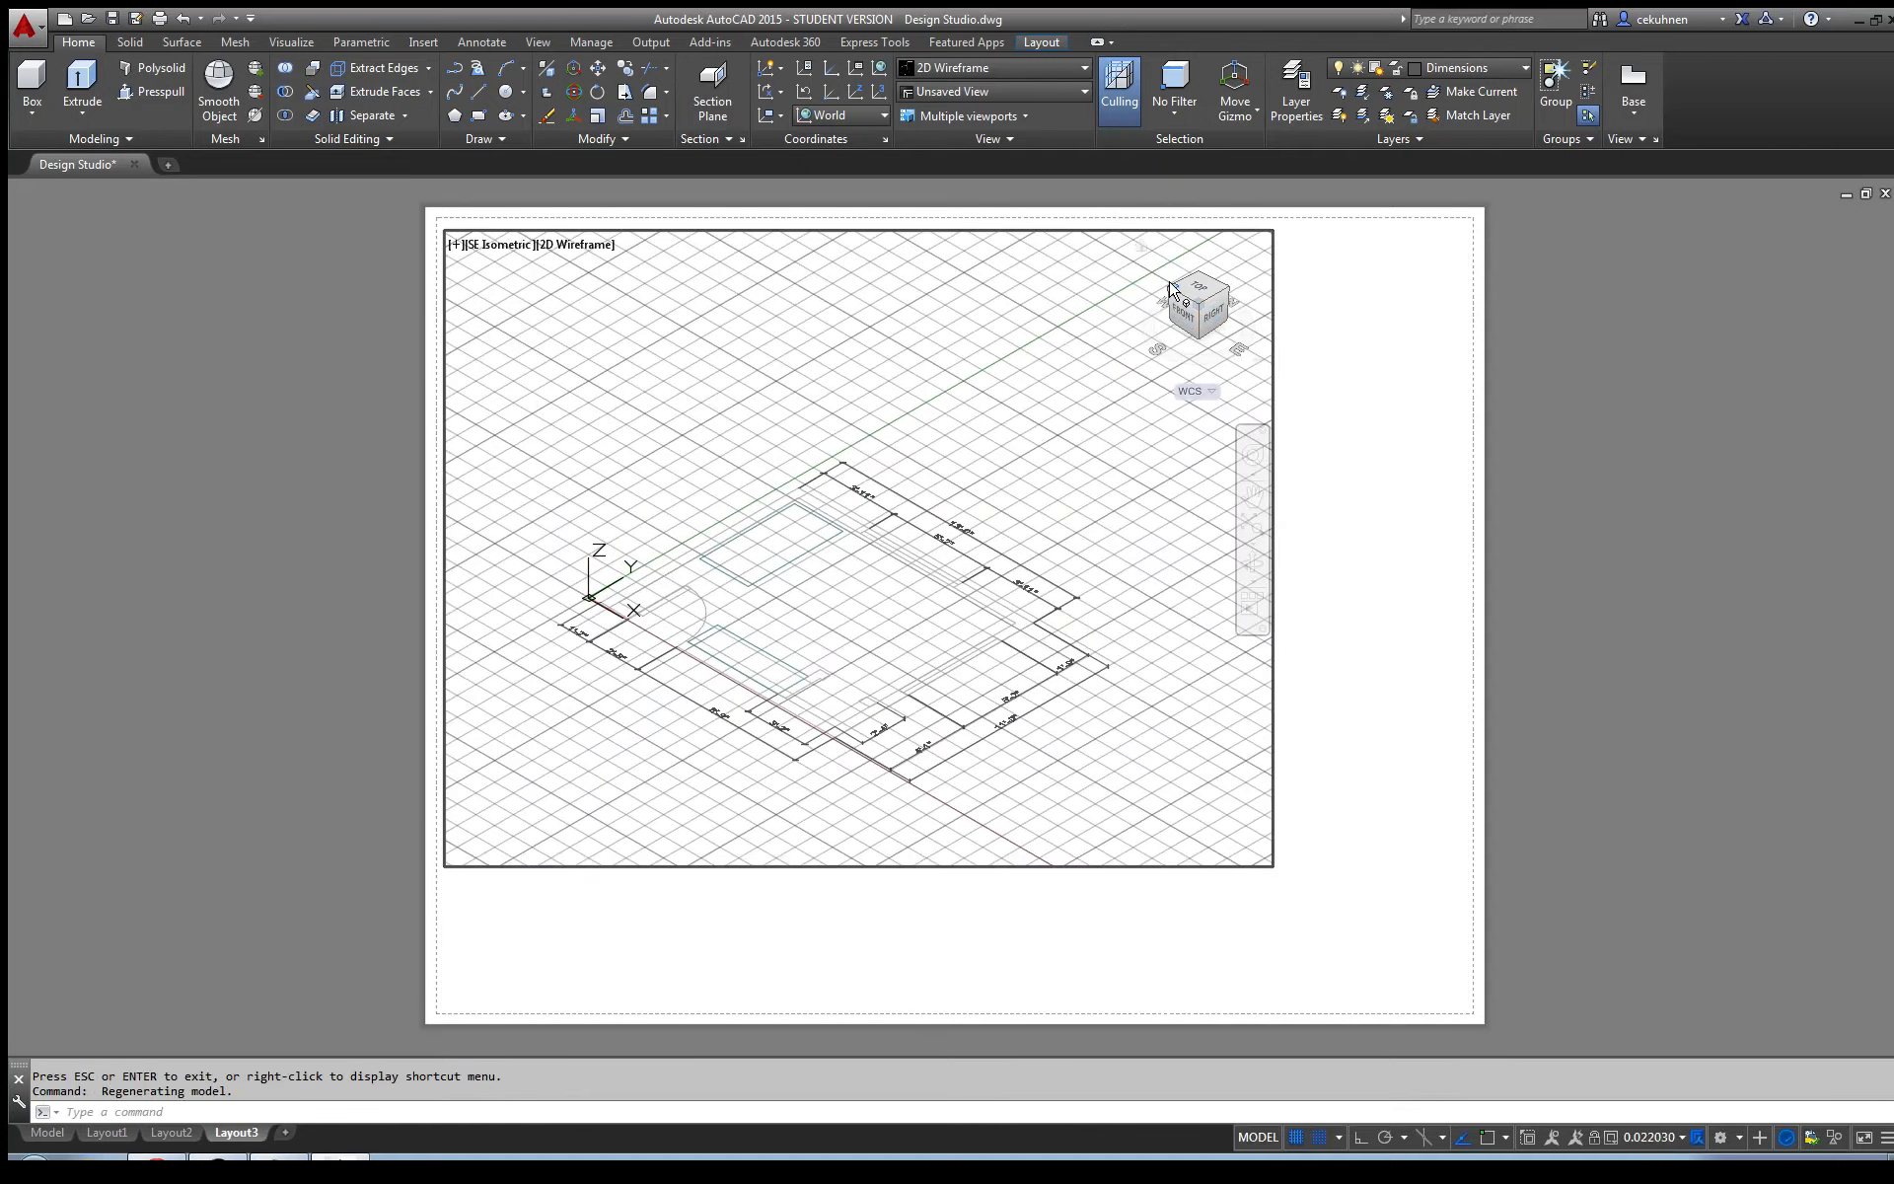
left_click(1172, 291)
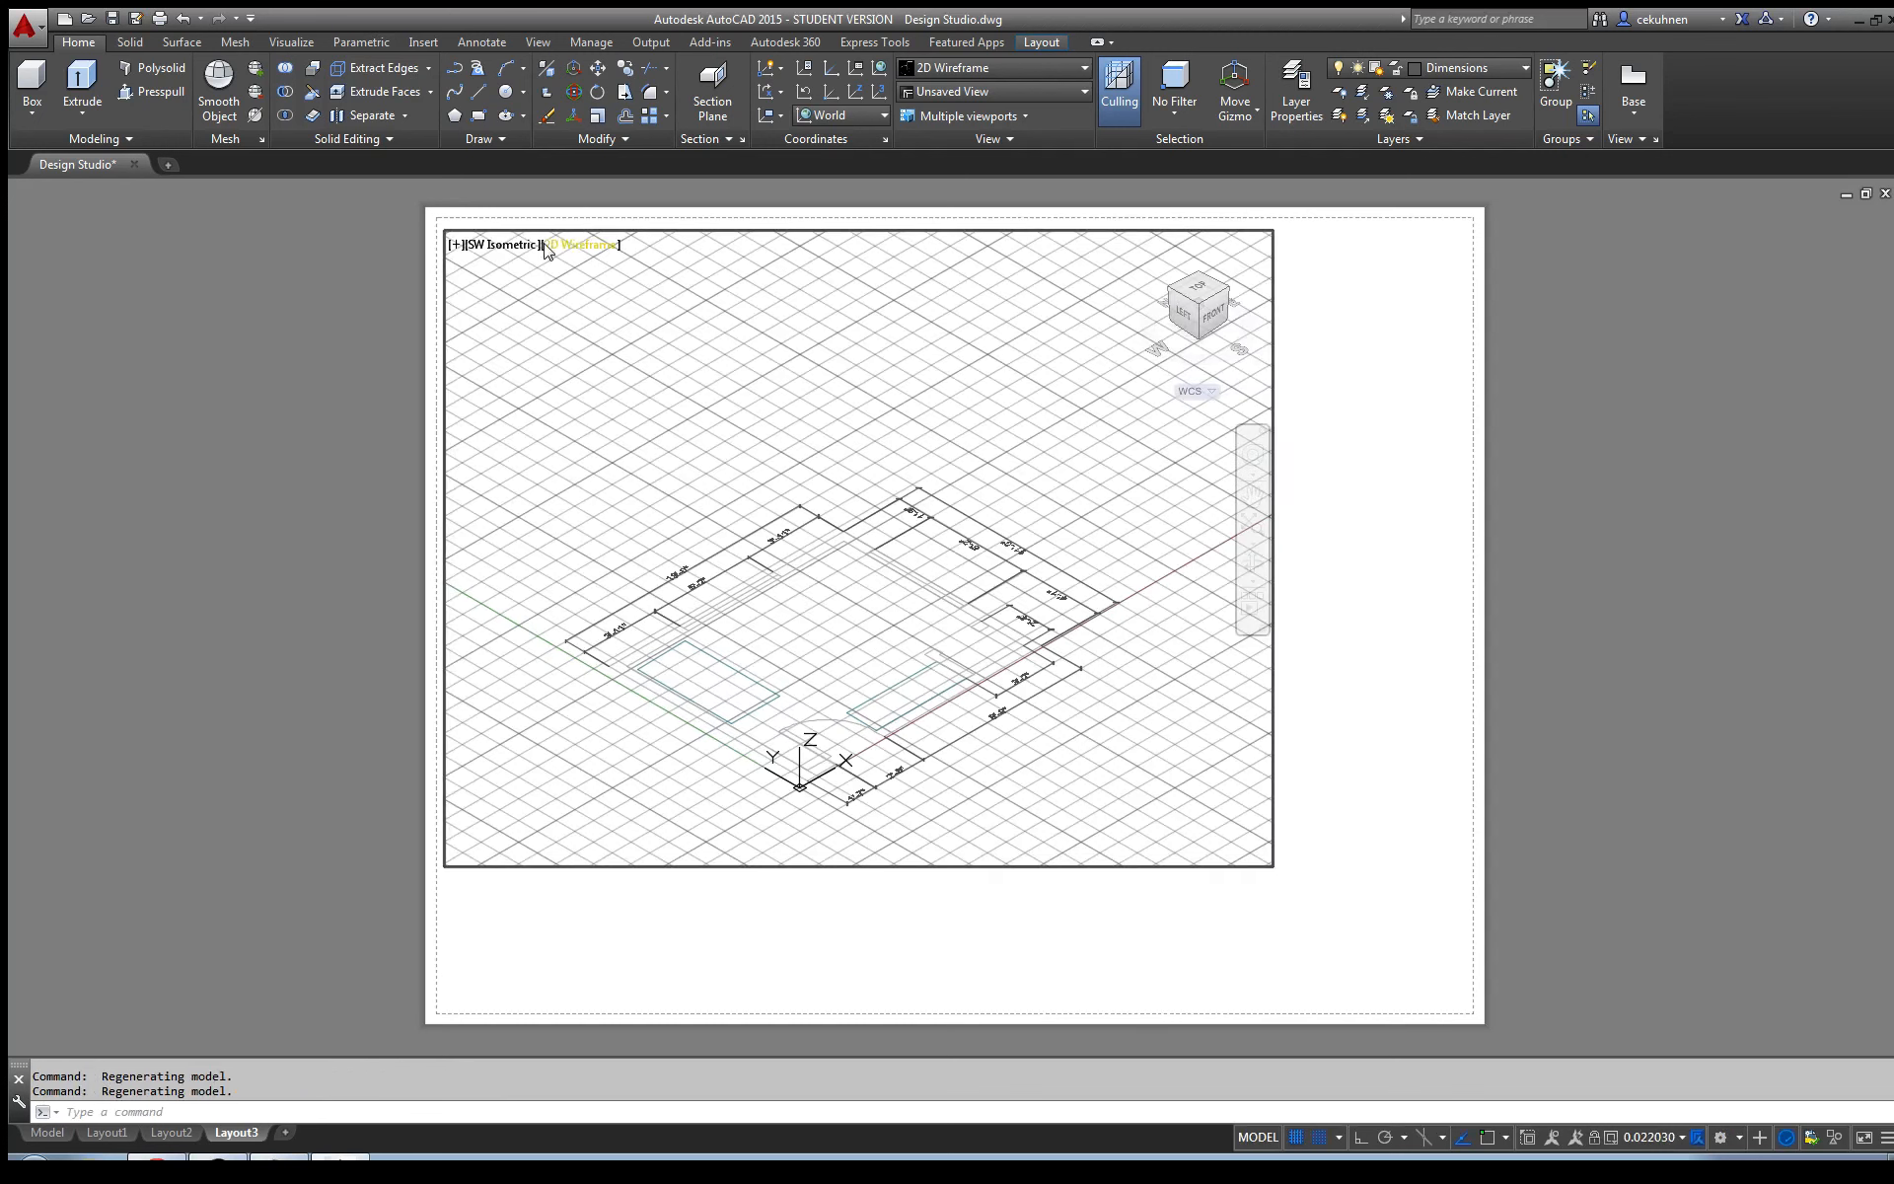
left_click(498, 252)
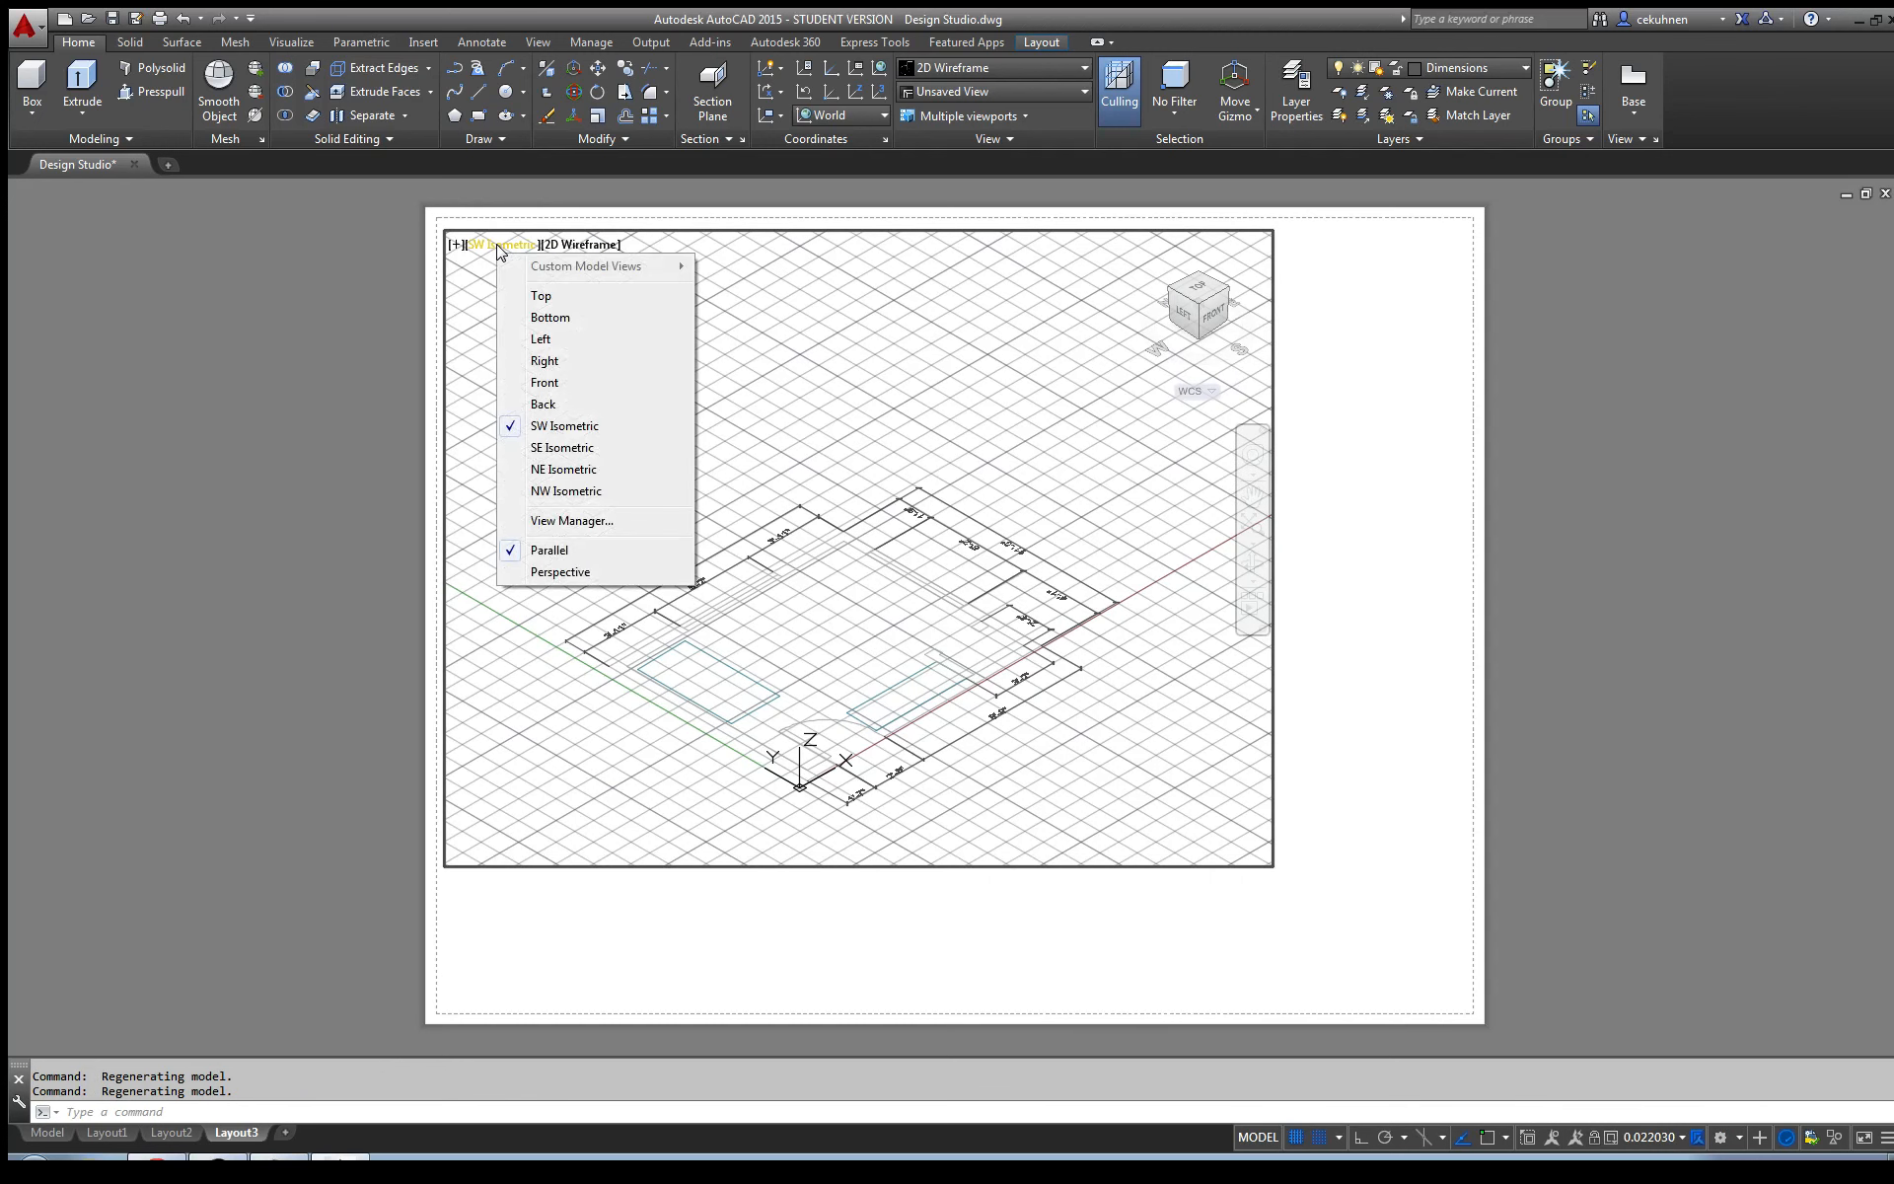
left_click(597, 490)
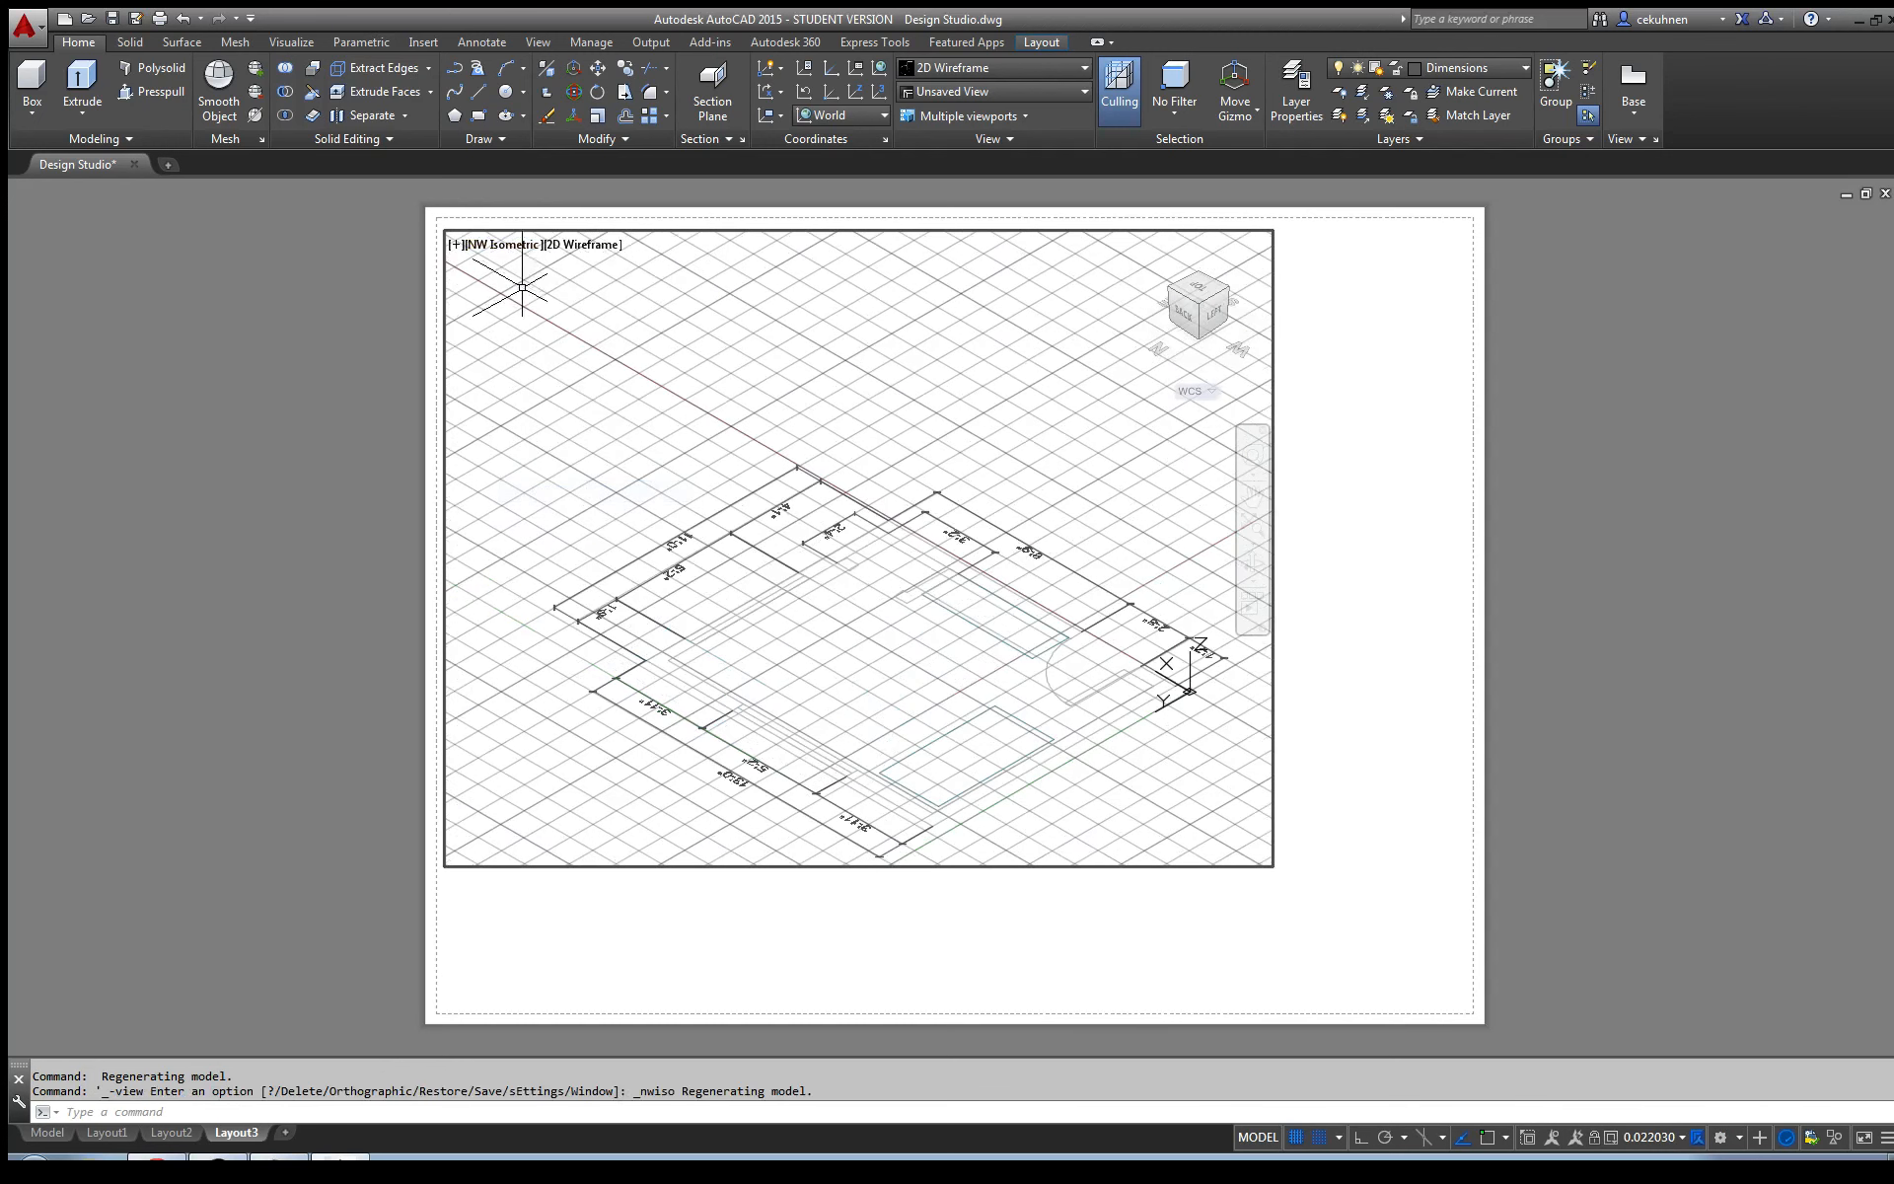
left_click(486, 249)
left_click(533, 296)
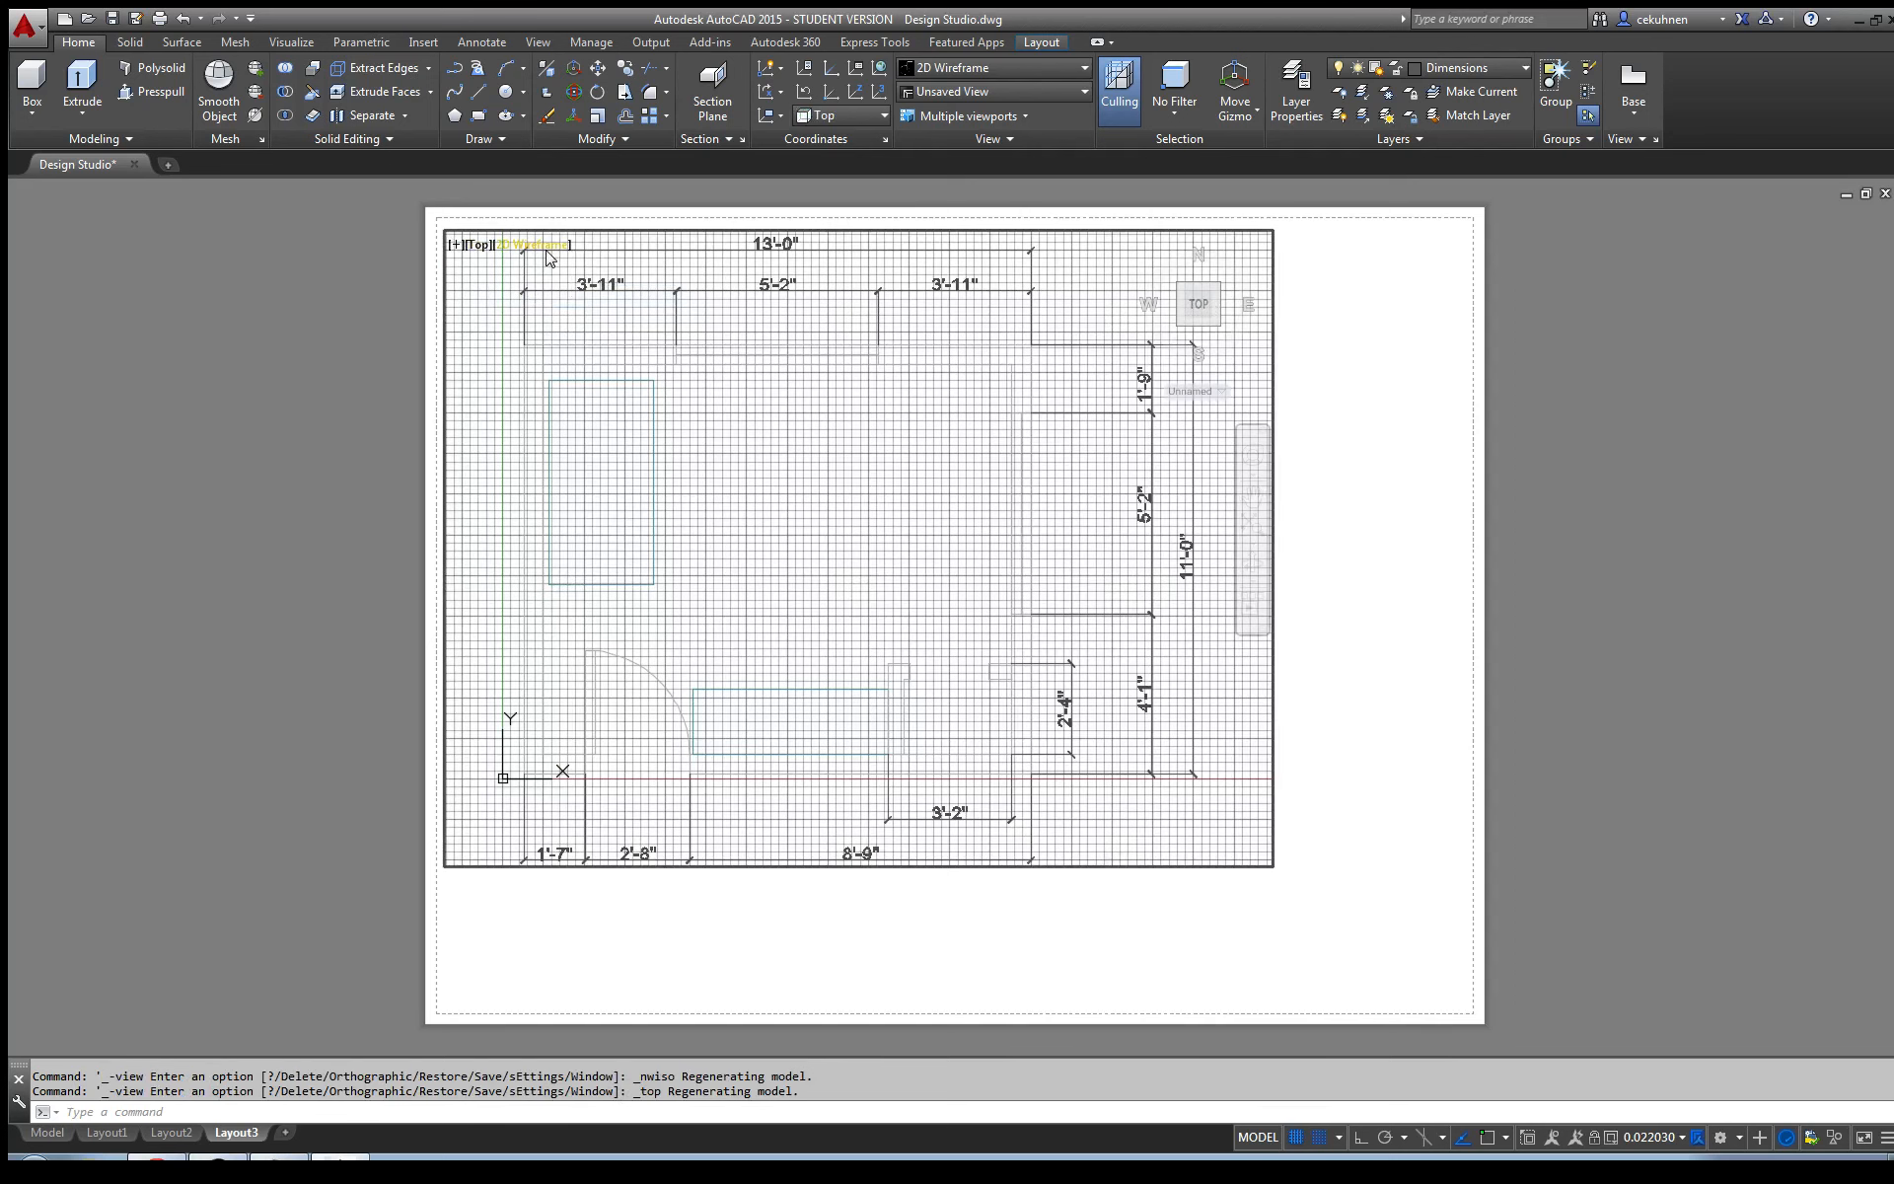
- Try the Conceptual visual style in the viewport and restore 2D Wireframe
left_click(545, 246)
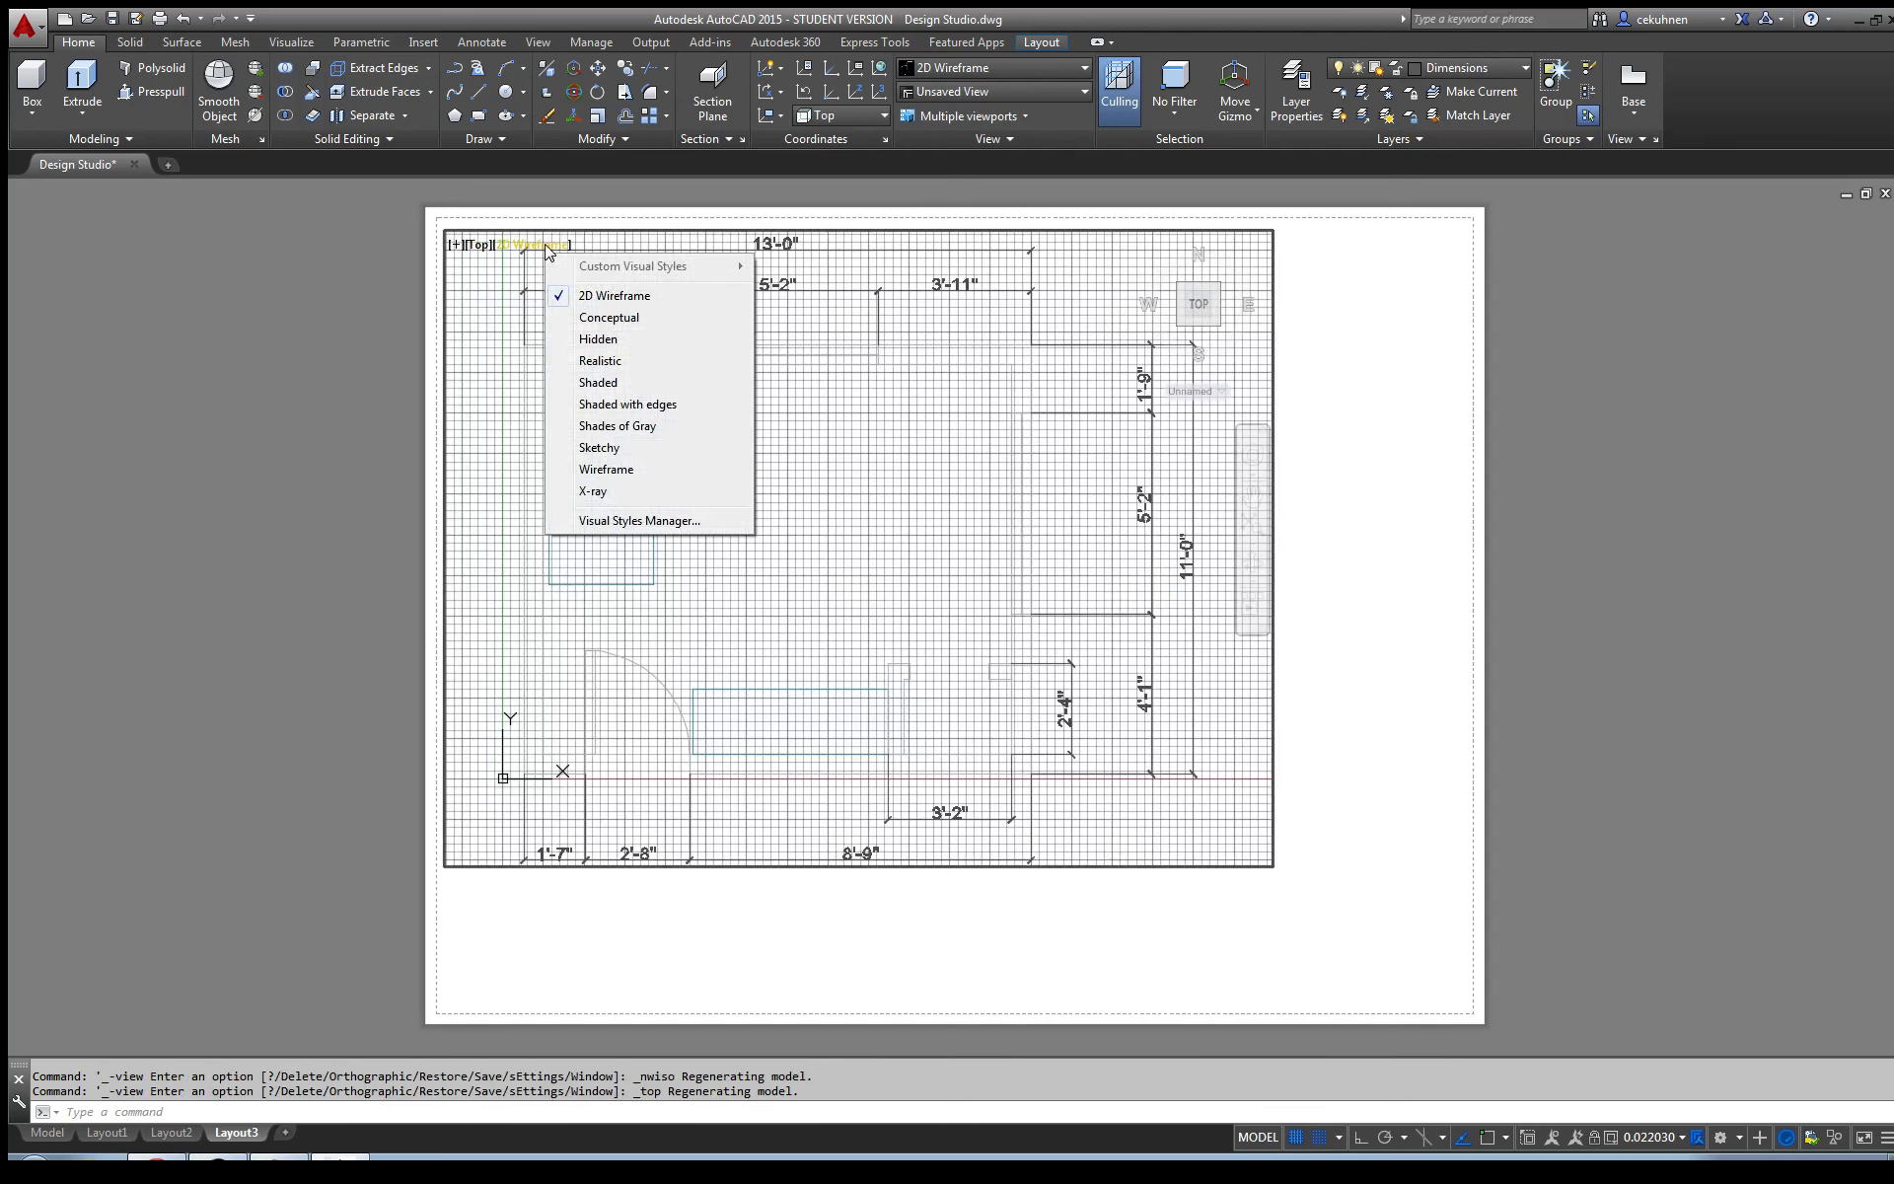
left_click(598, 320)
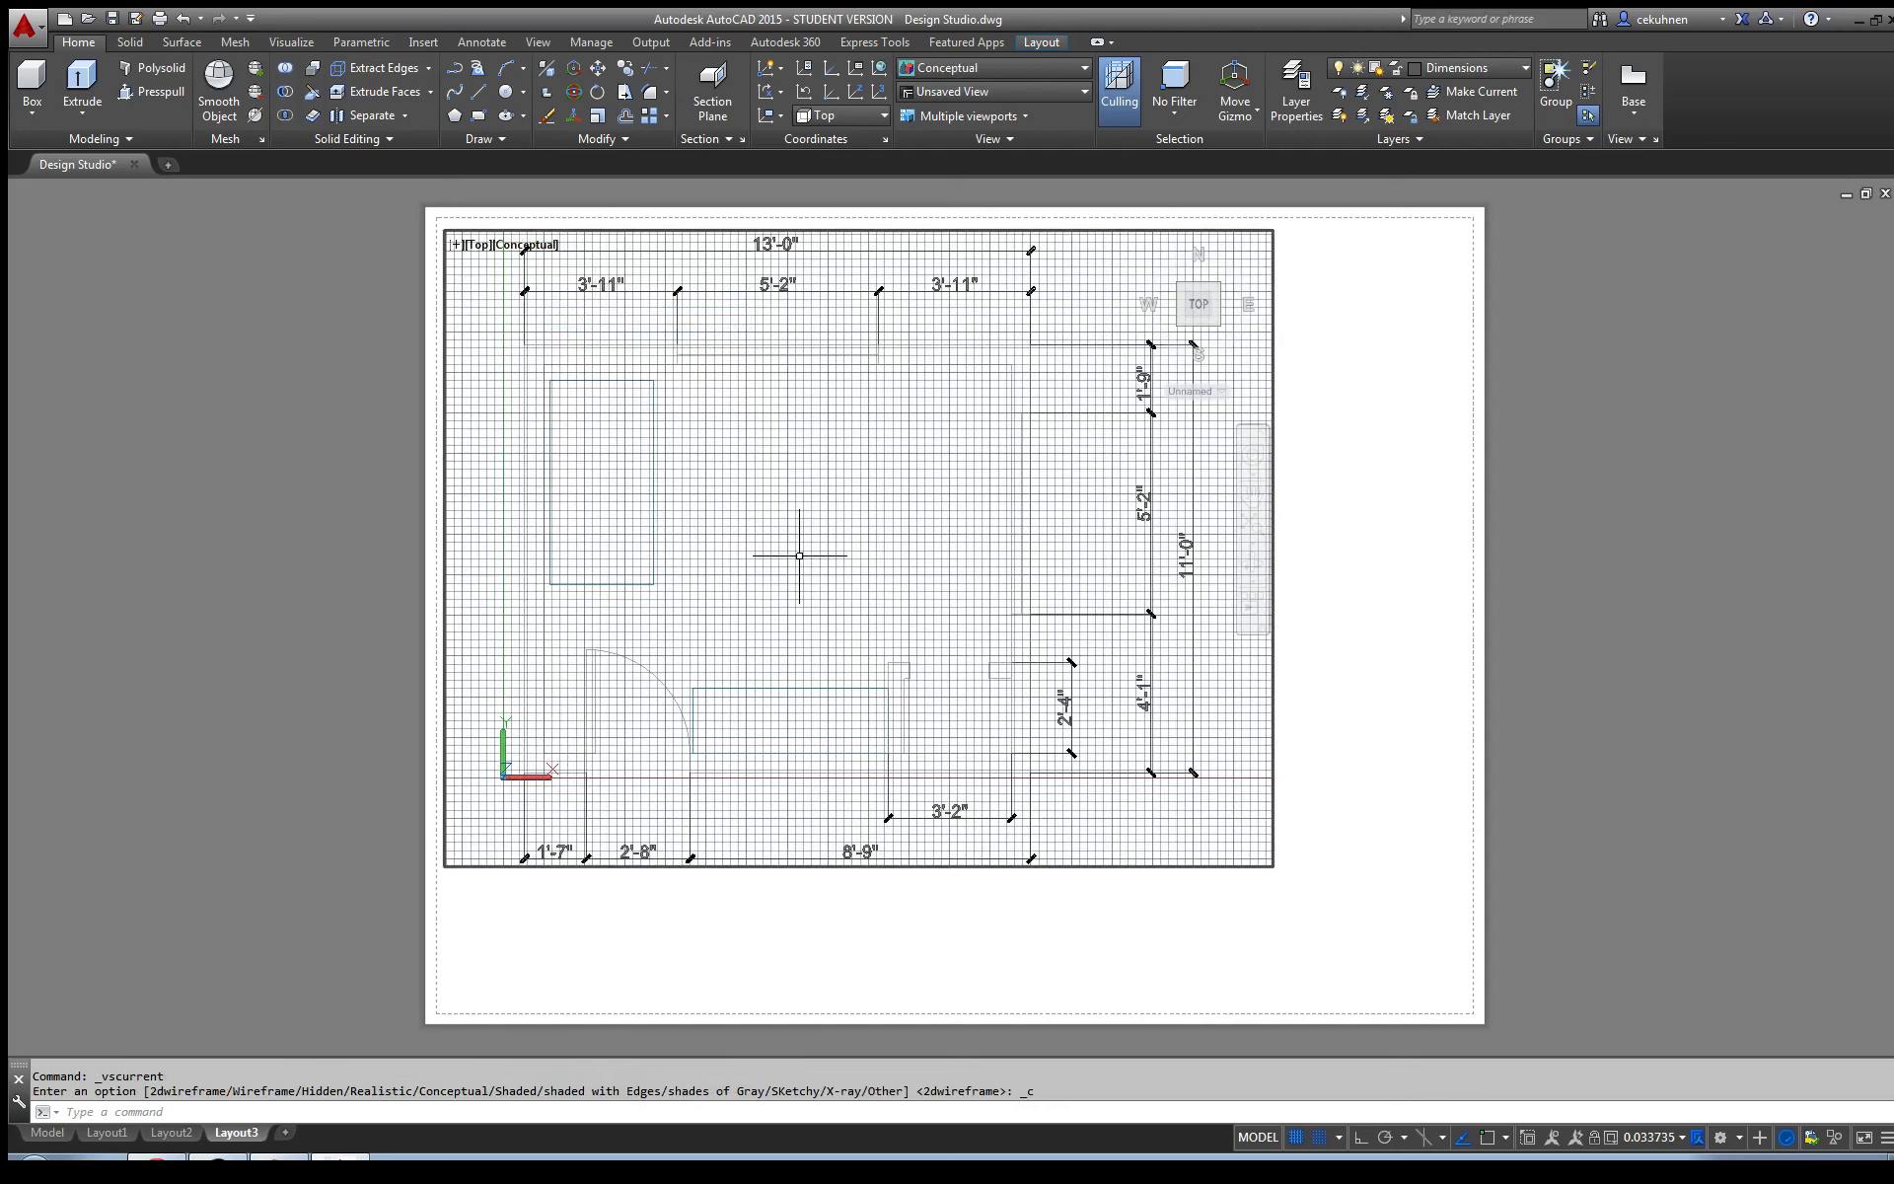
left_click(538, 244)
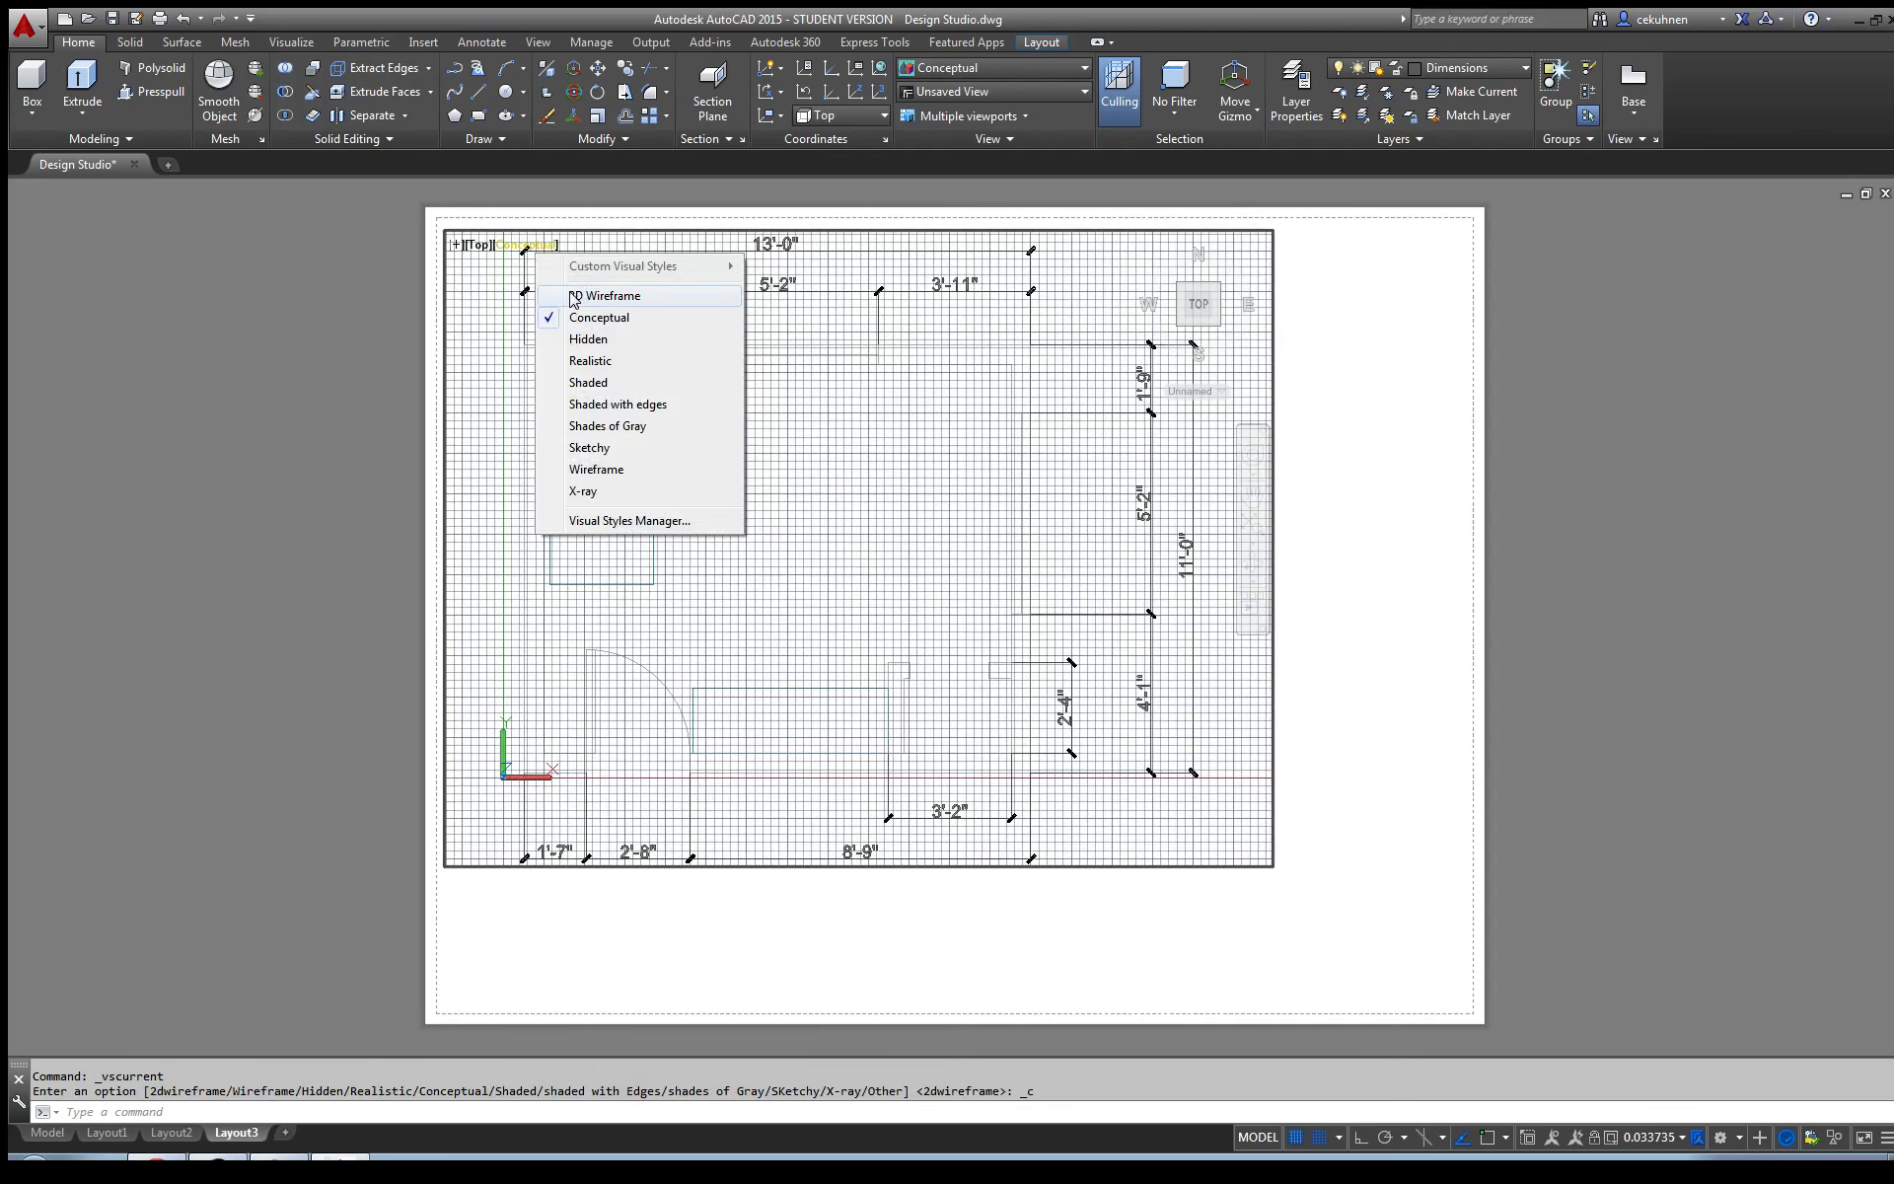
left_click(592, 296)
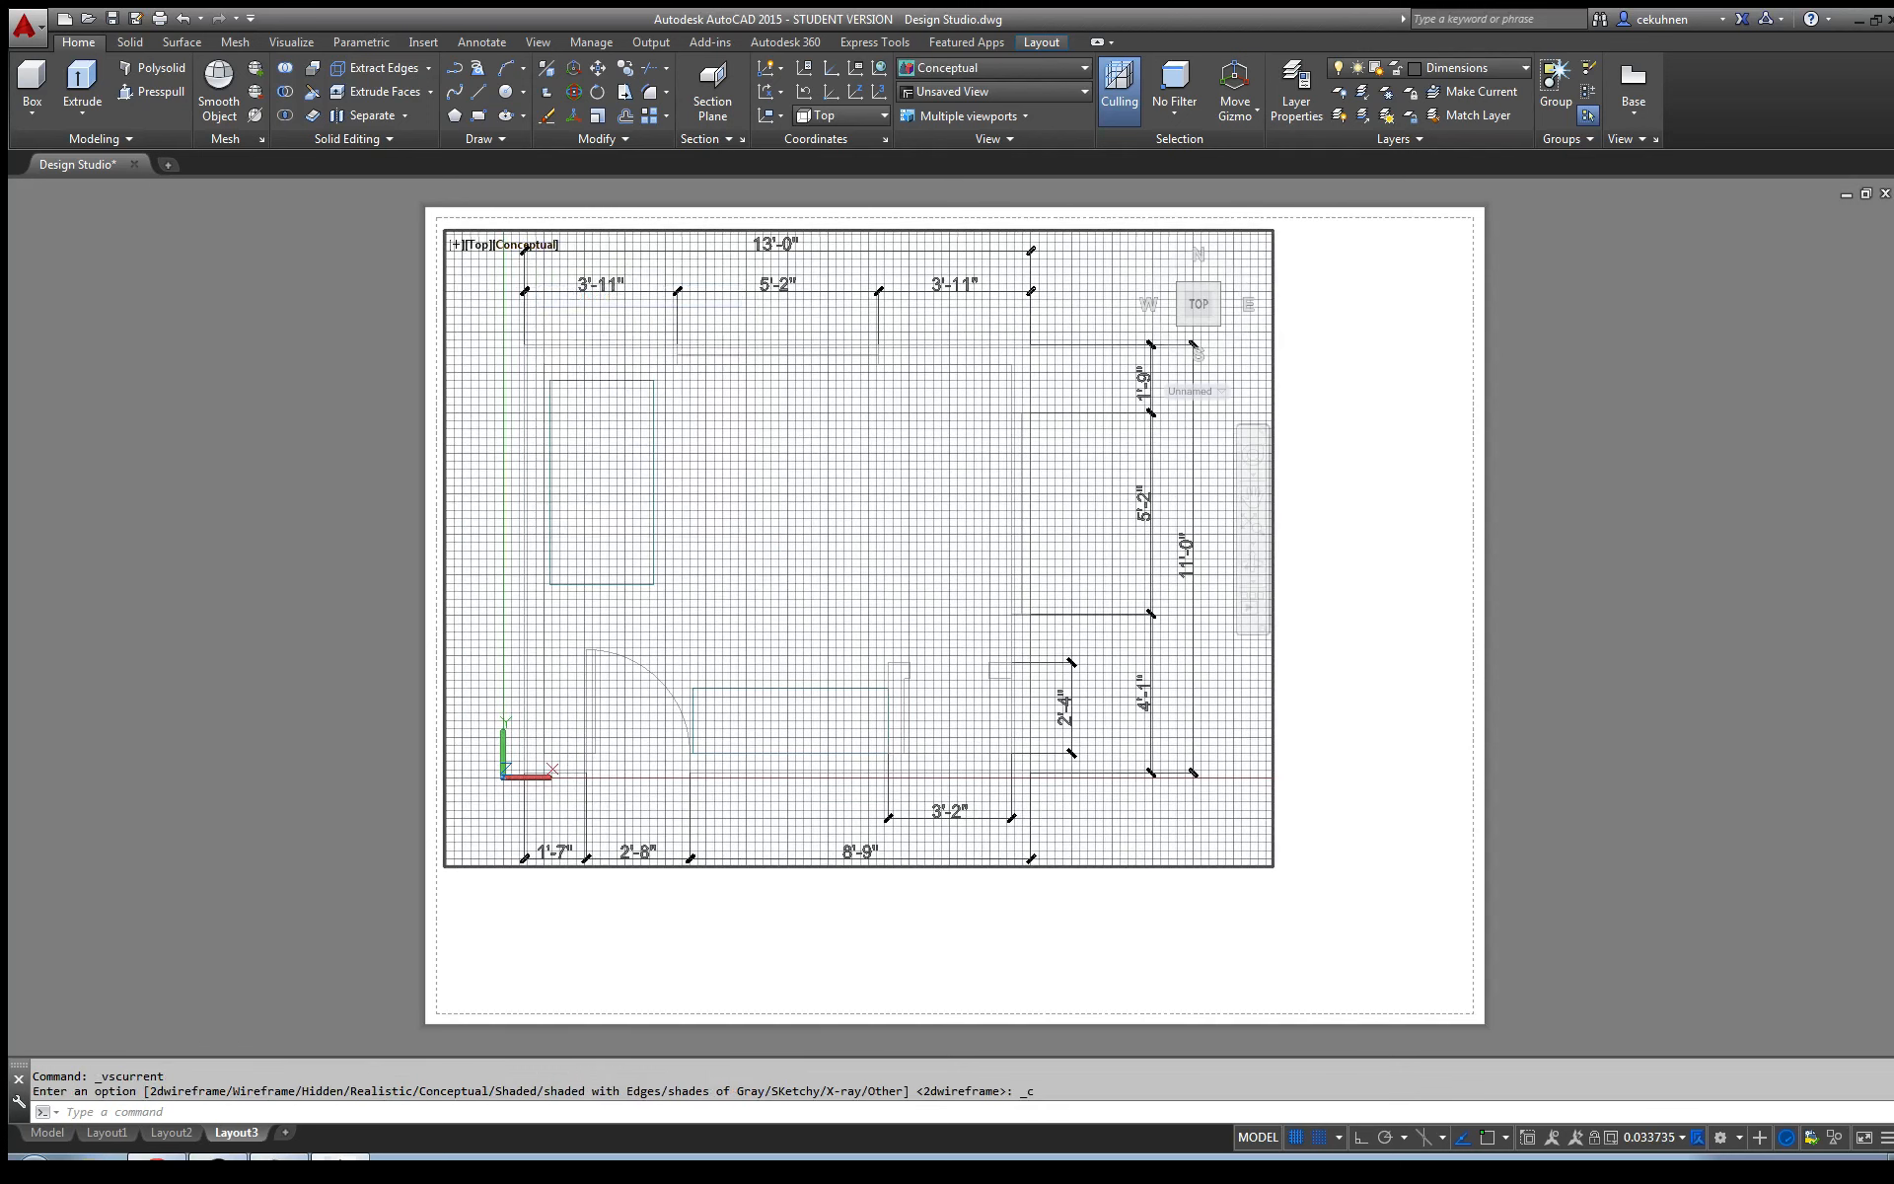
- Check the viewport's display controls and orbit the plan to a custom 3D angle
left_click(457, 246)
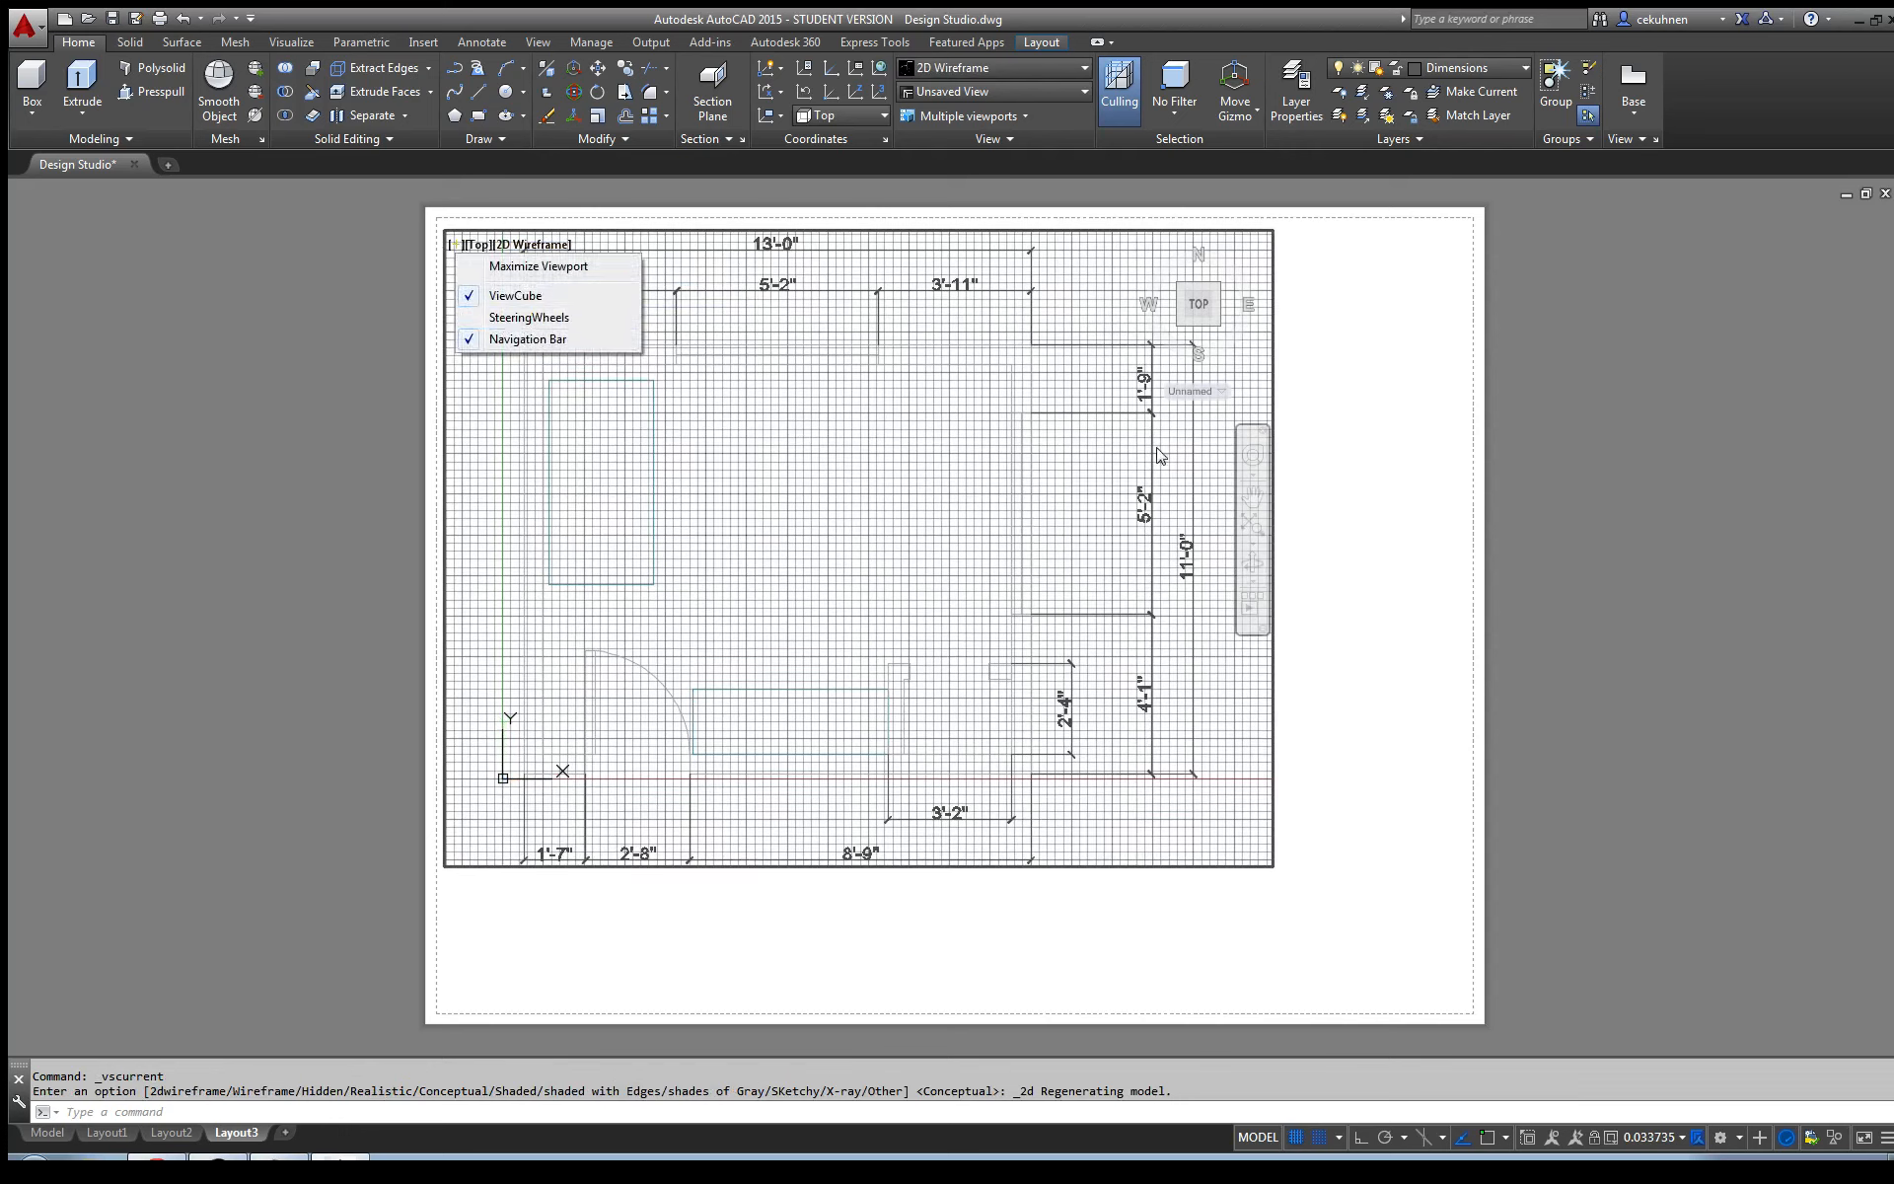
left_click(1401, 385)
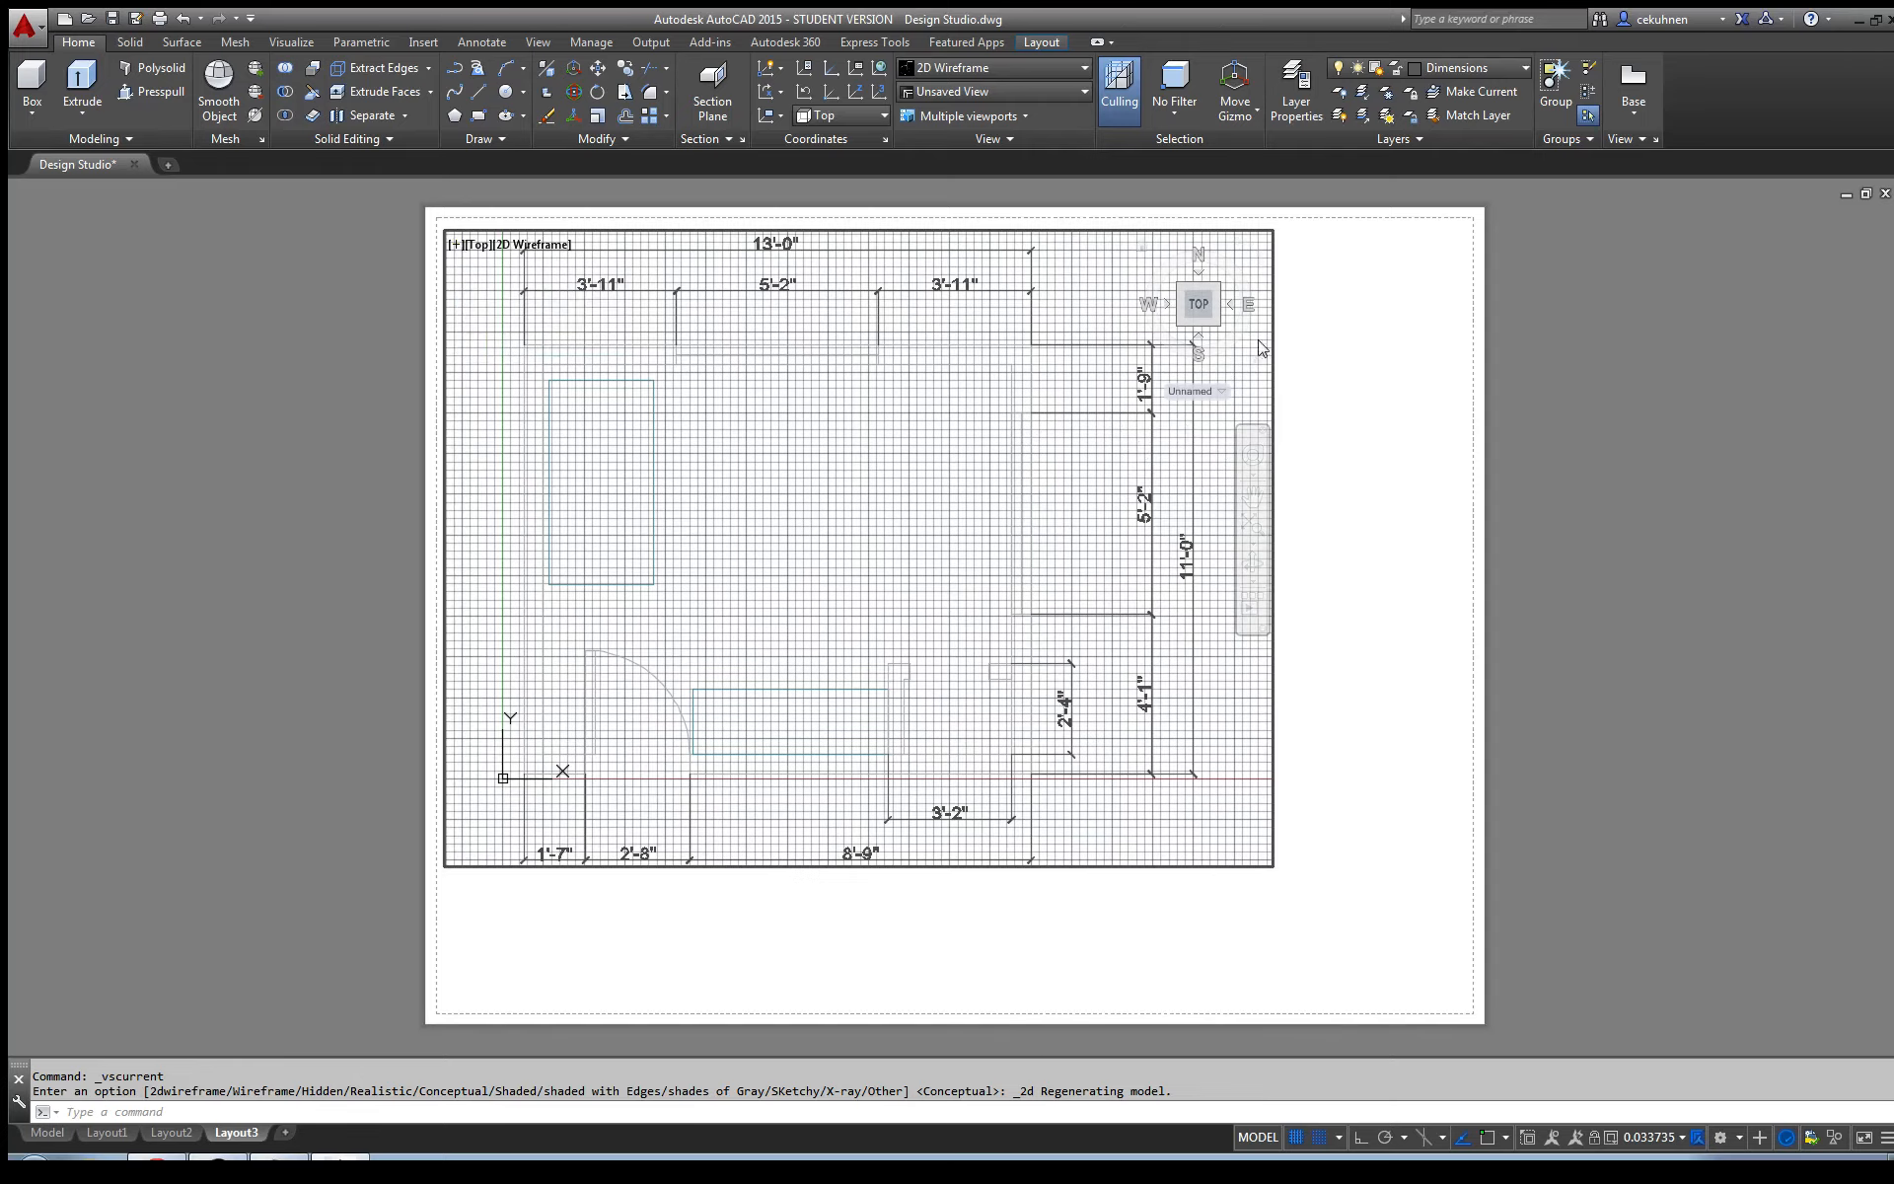
left_click_drag(1216, 330, 1267, 242)
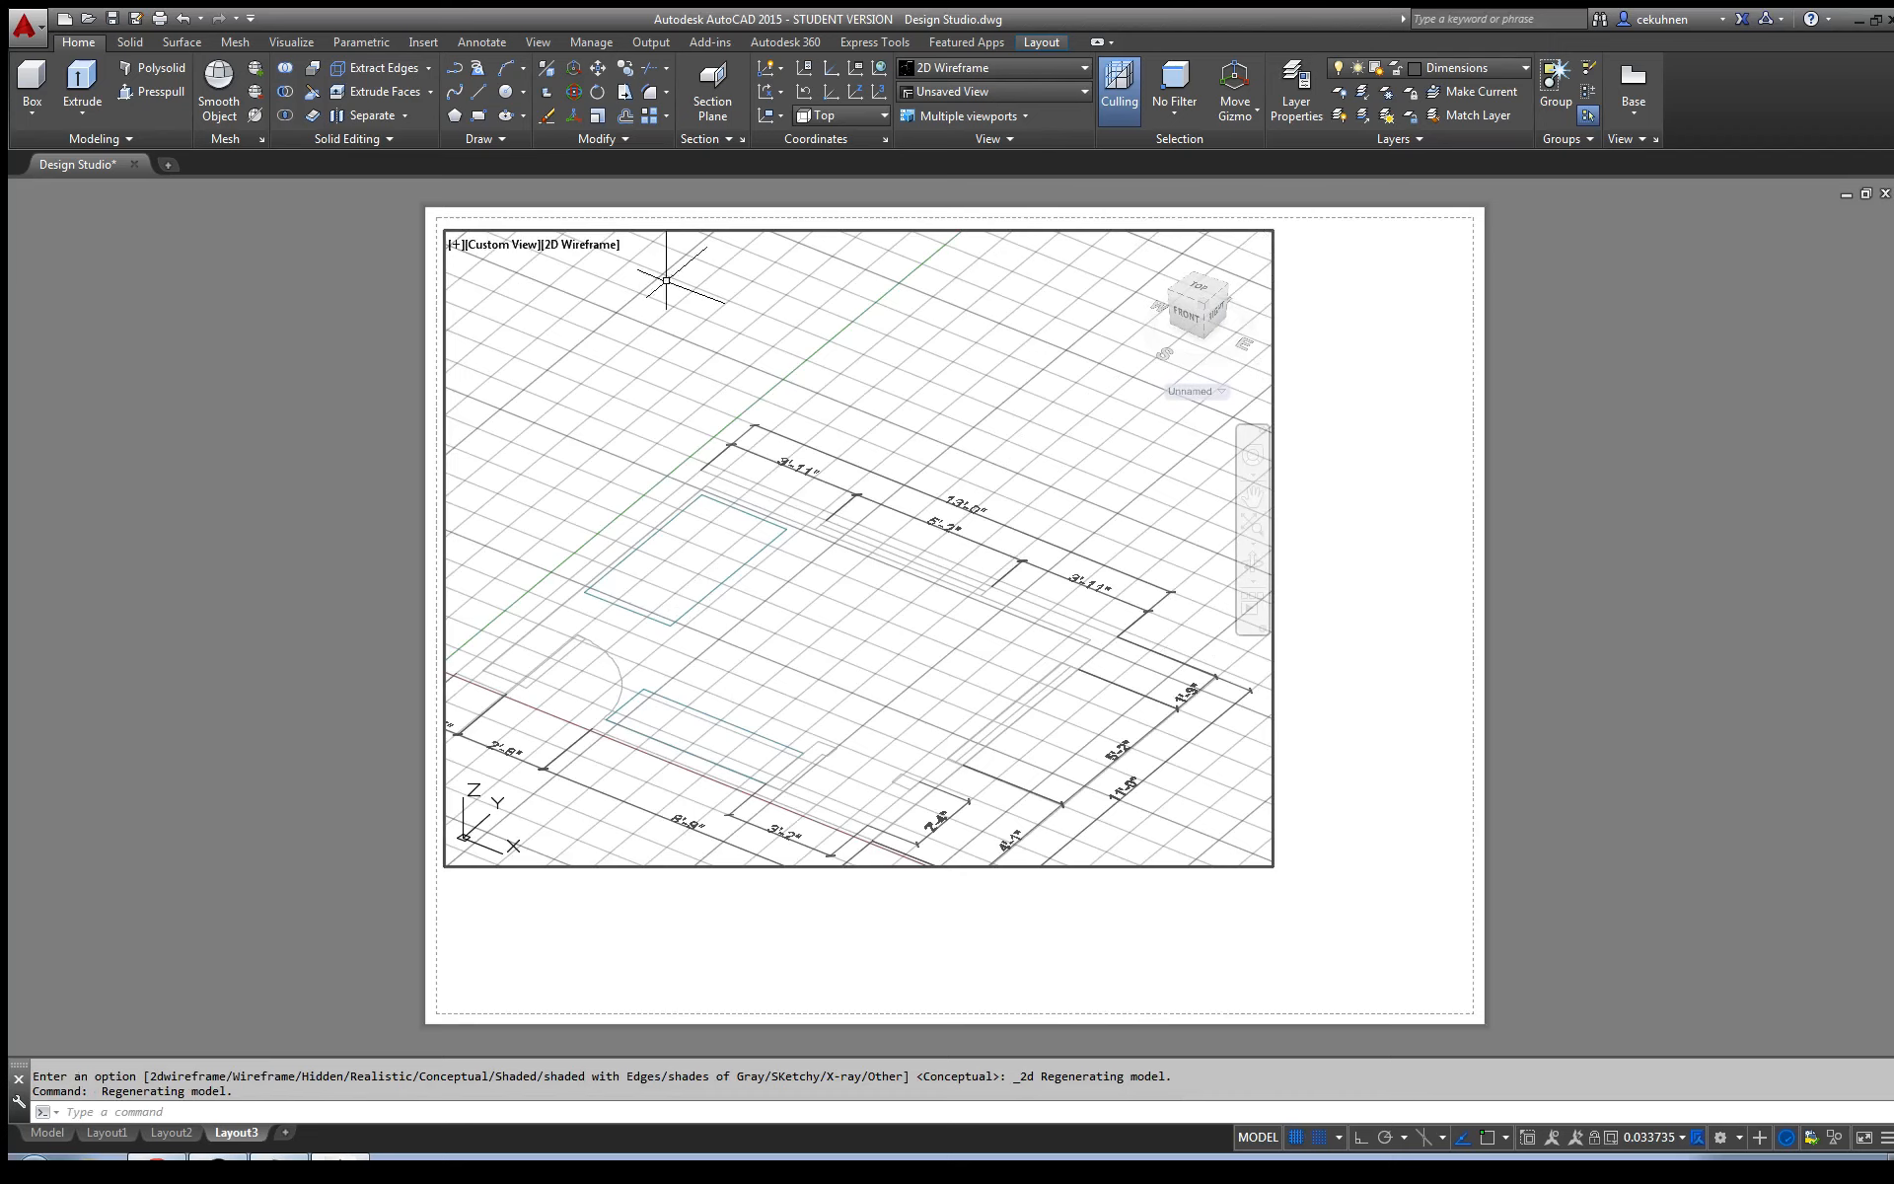
- Return to paper space and delete the existing viewport from the sheet
left_click(1259, 1137)
left_click(1241, 867)
key("Delete")
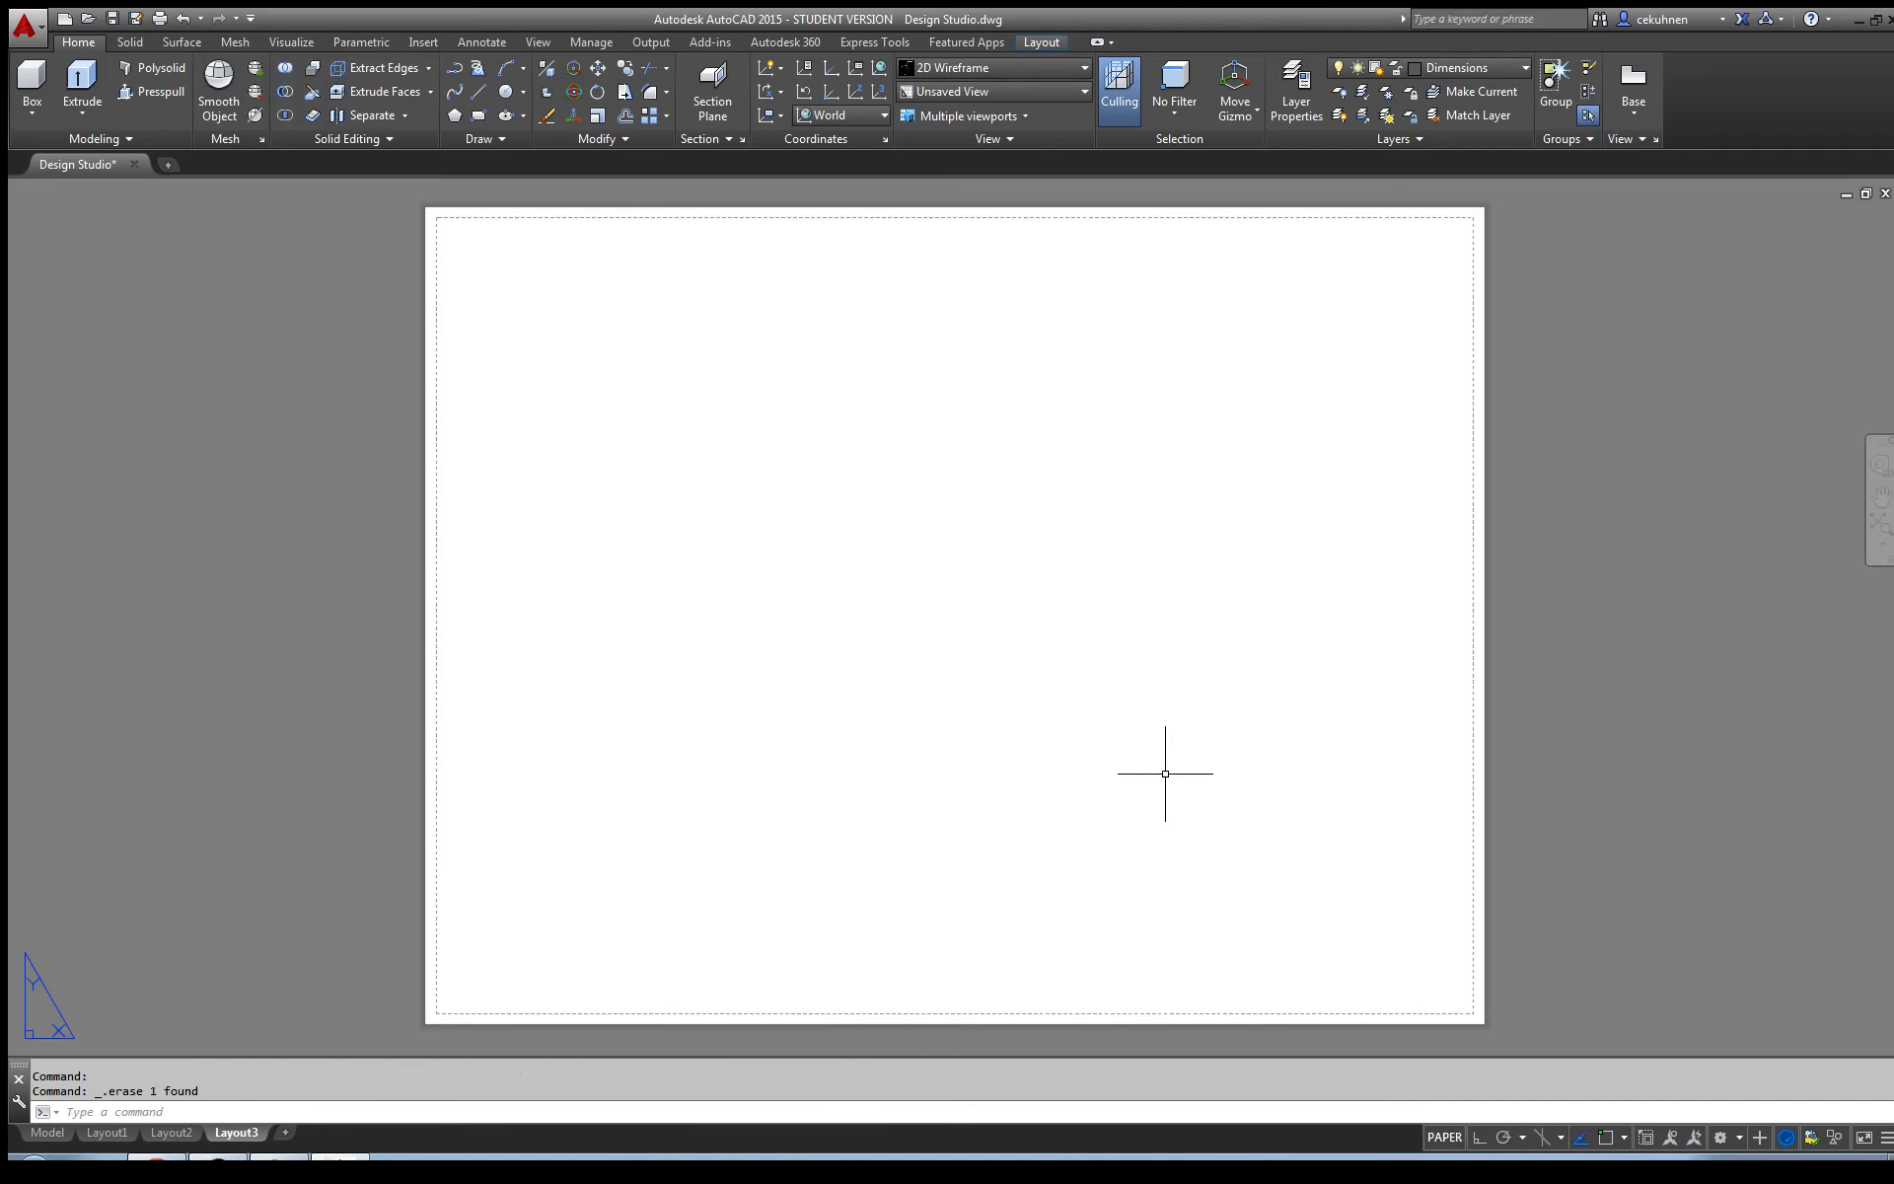
- Review the page setup of Layout3, including its printer, paper size, plot scale and orientation, and accept it
left_click(1033, 43)
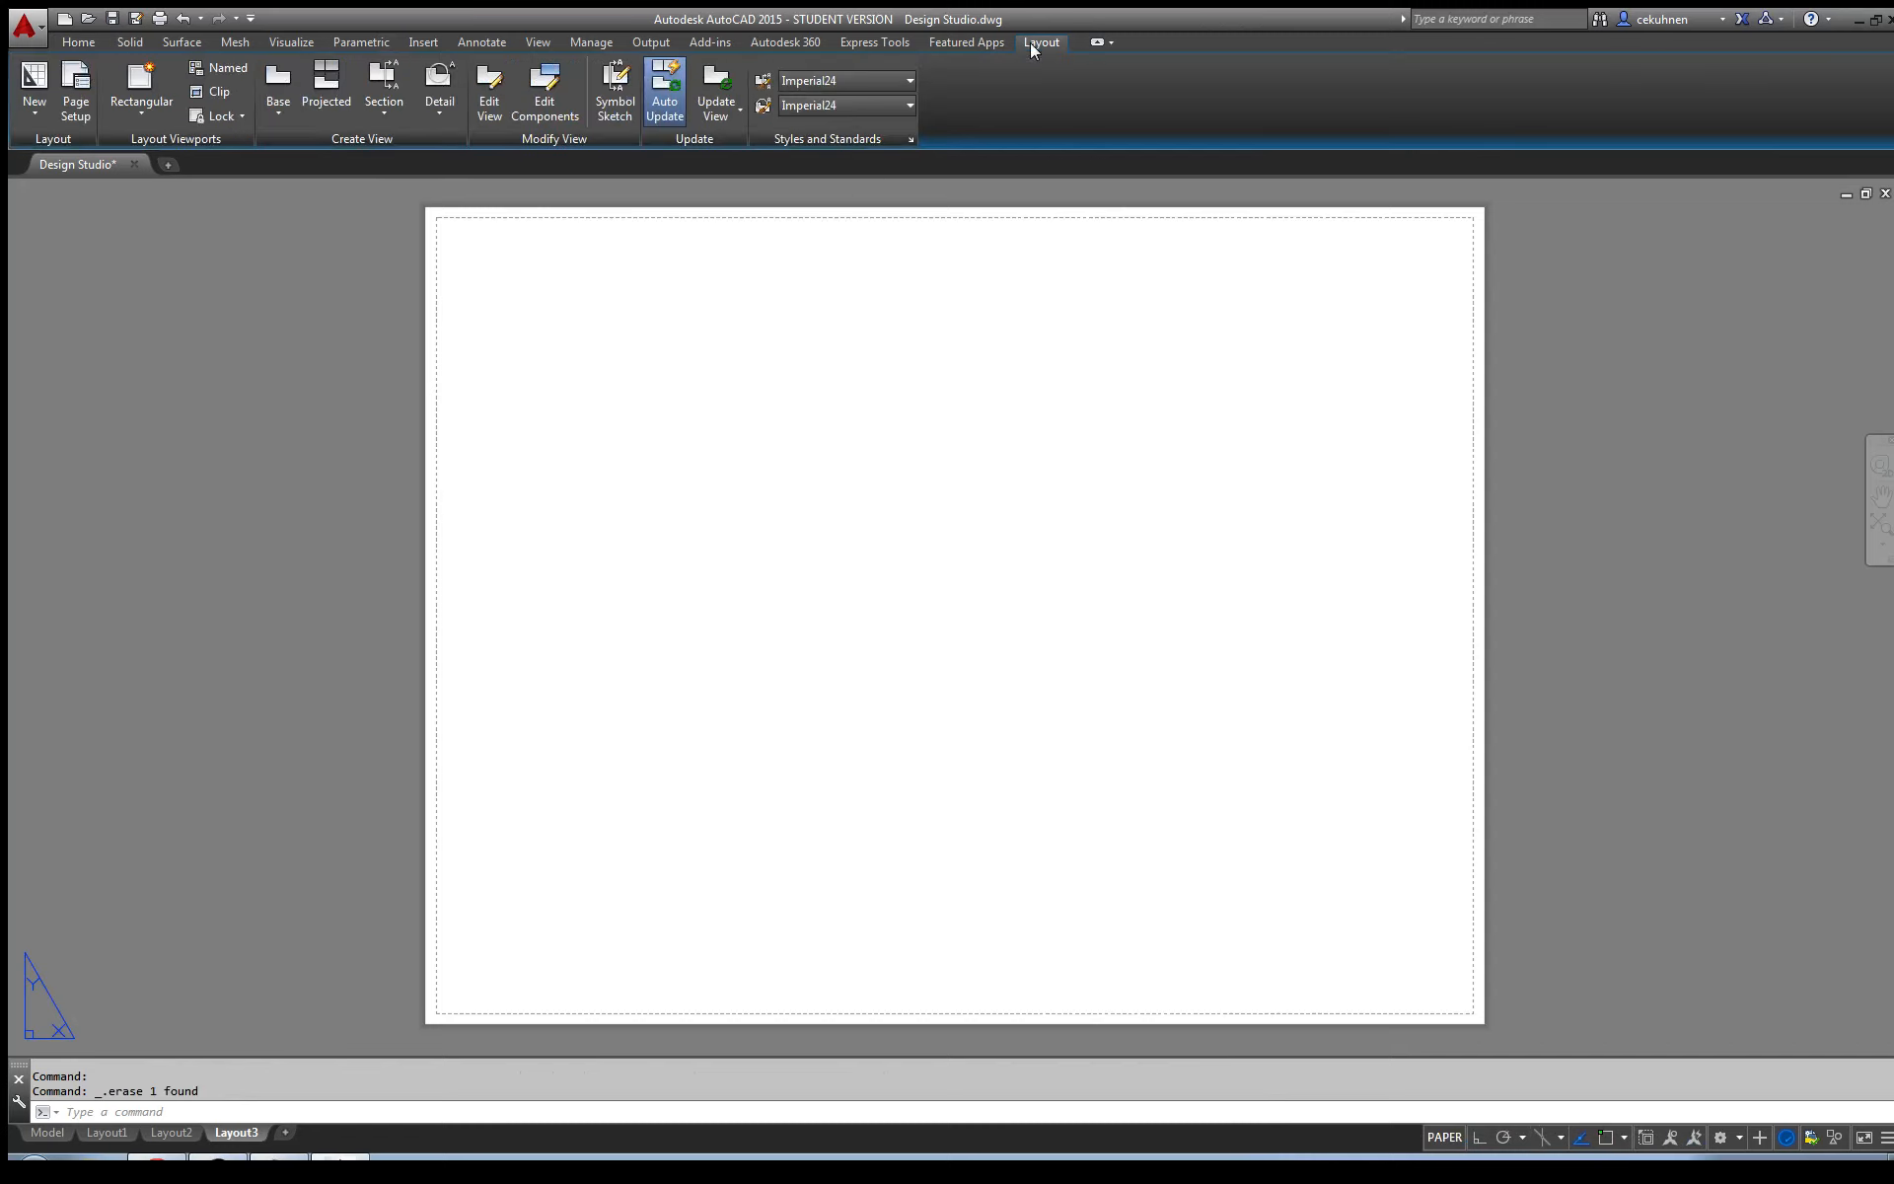
left_click(69, 87)
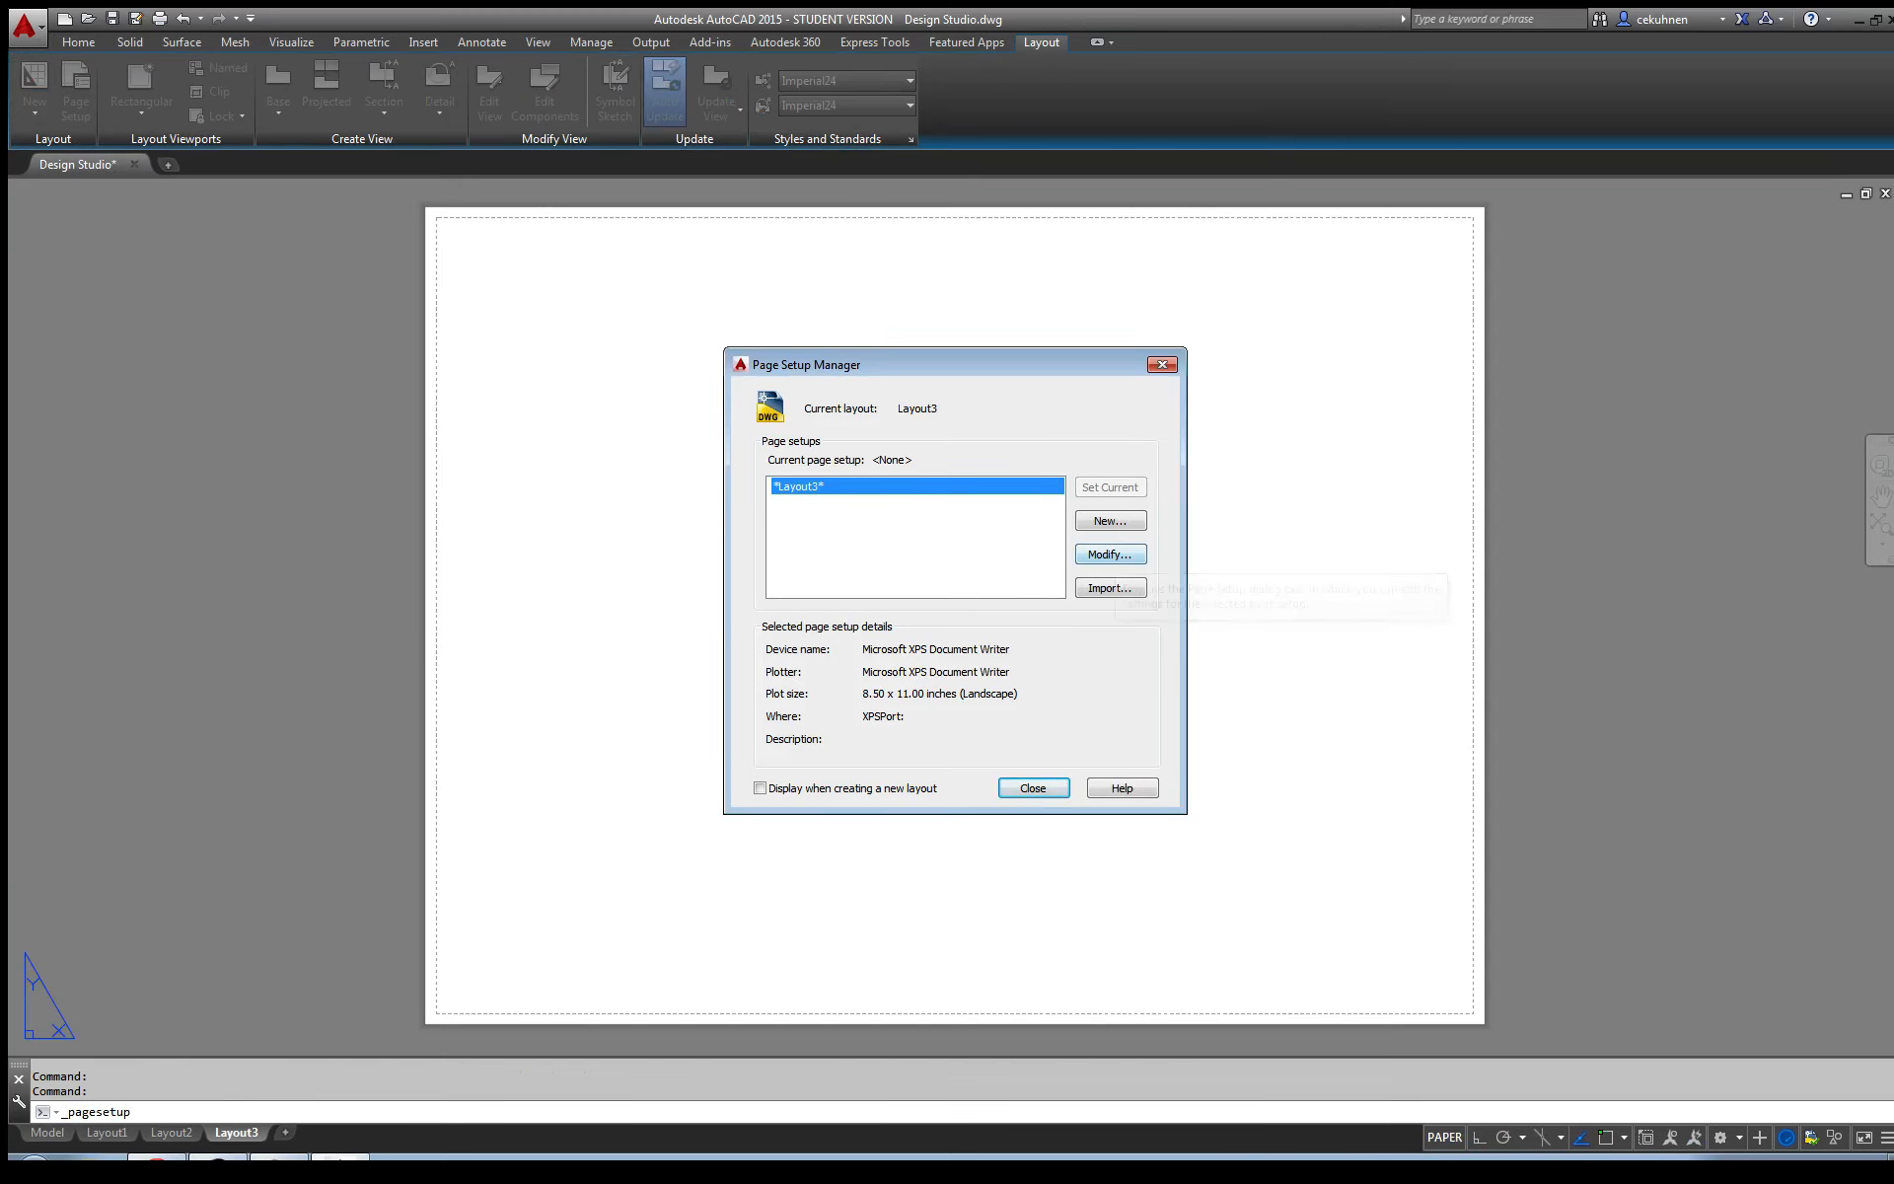
left_click(1110, 553)
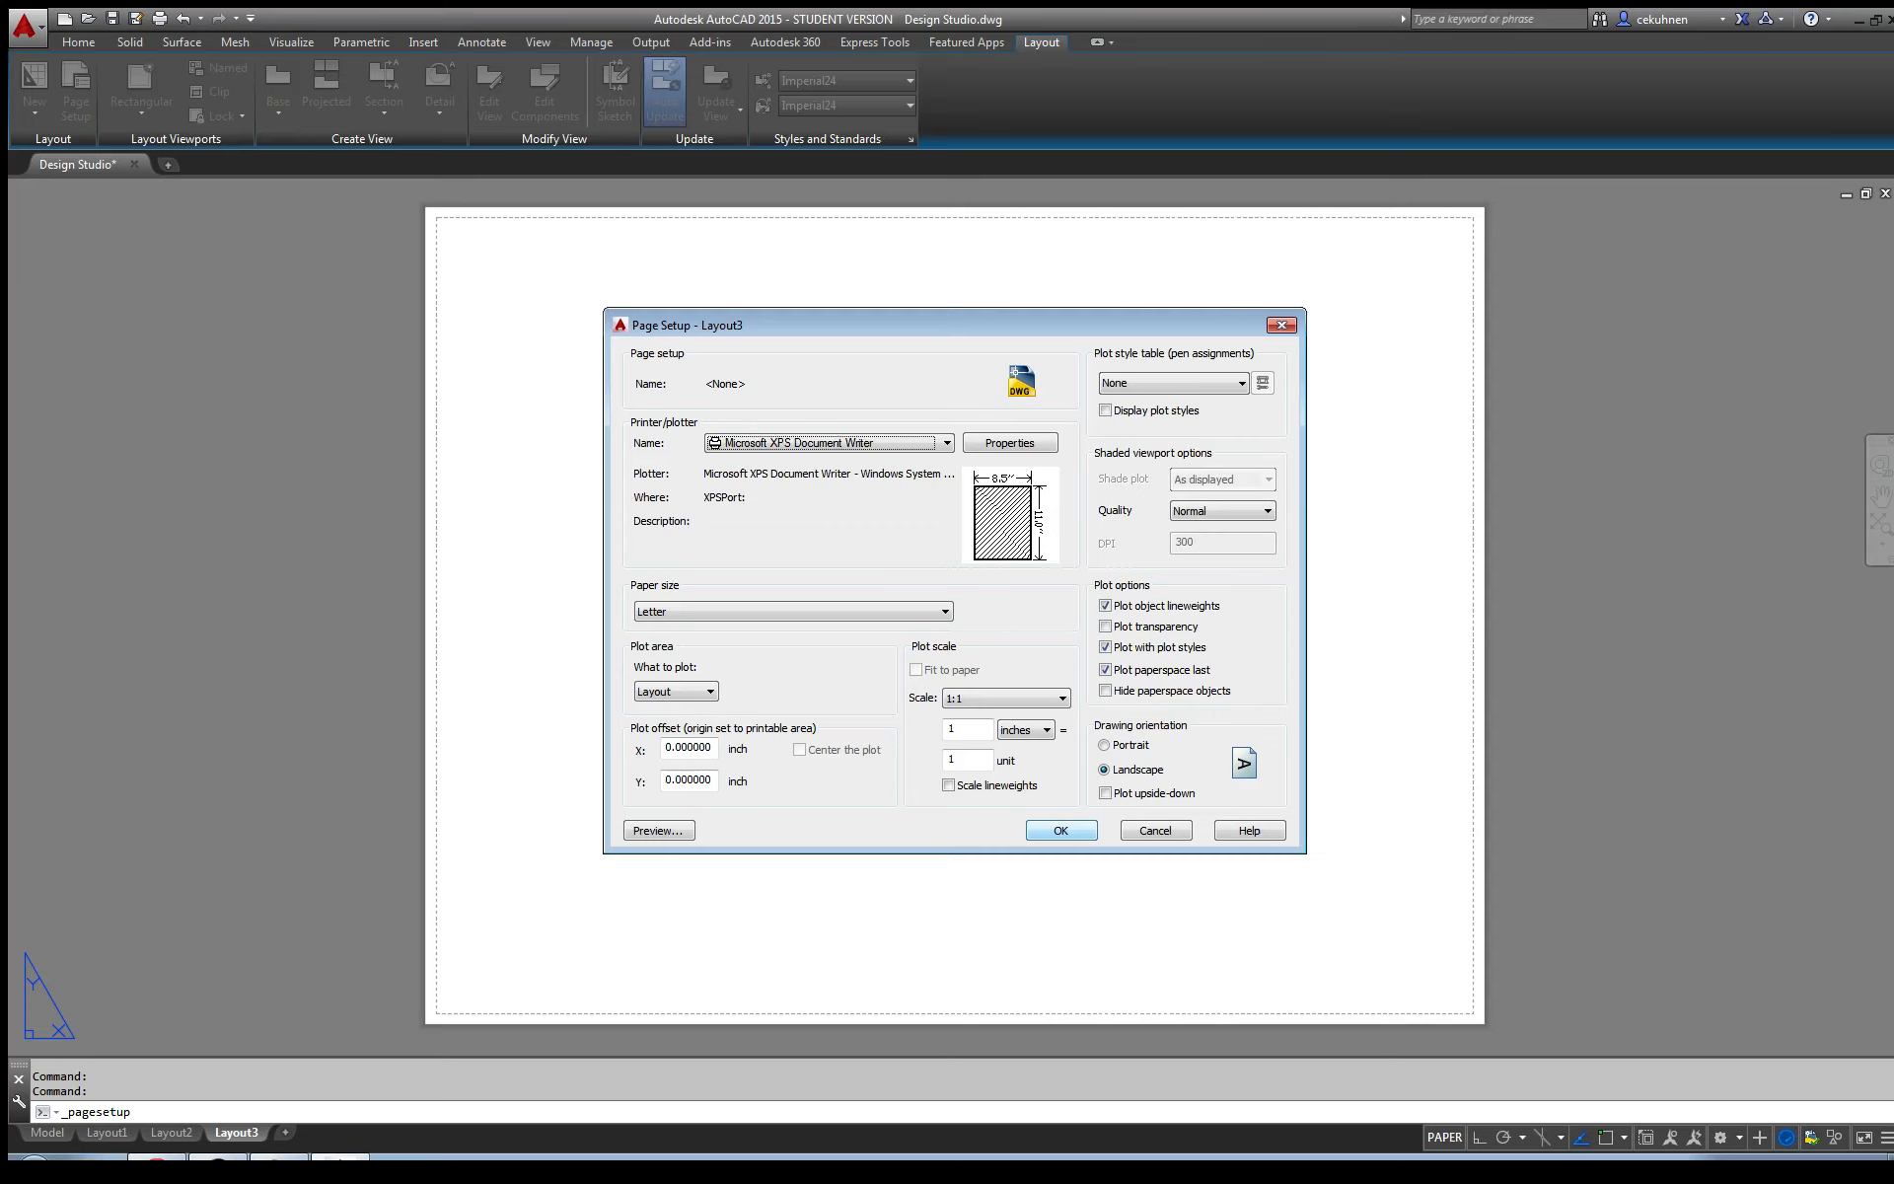
key("Return")
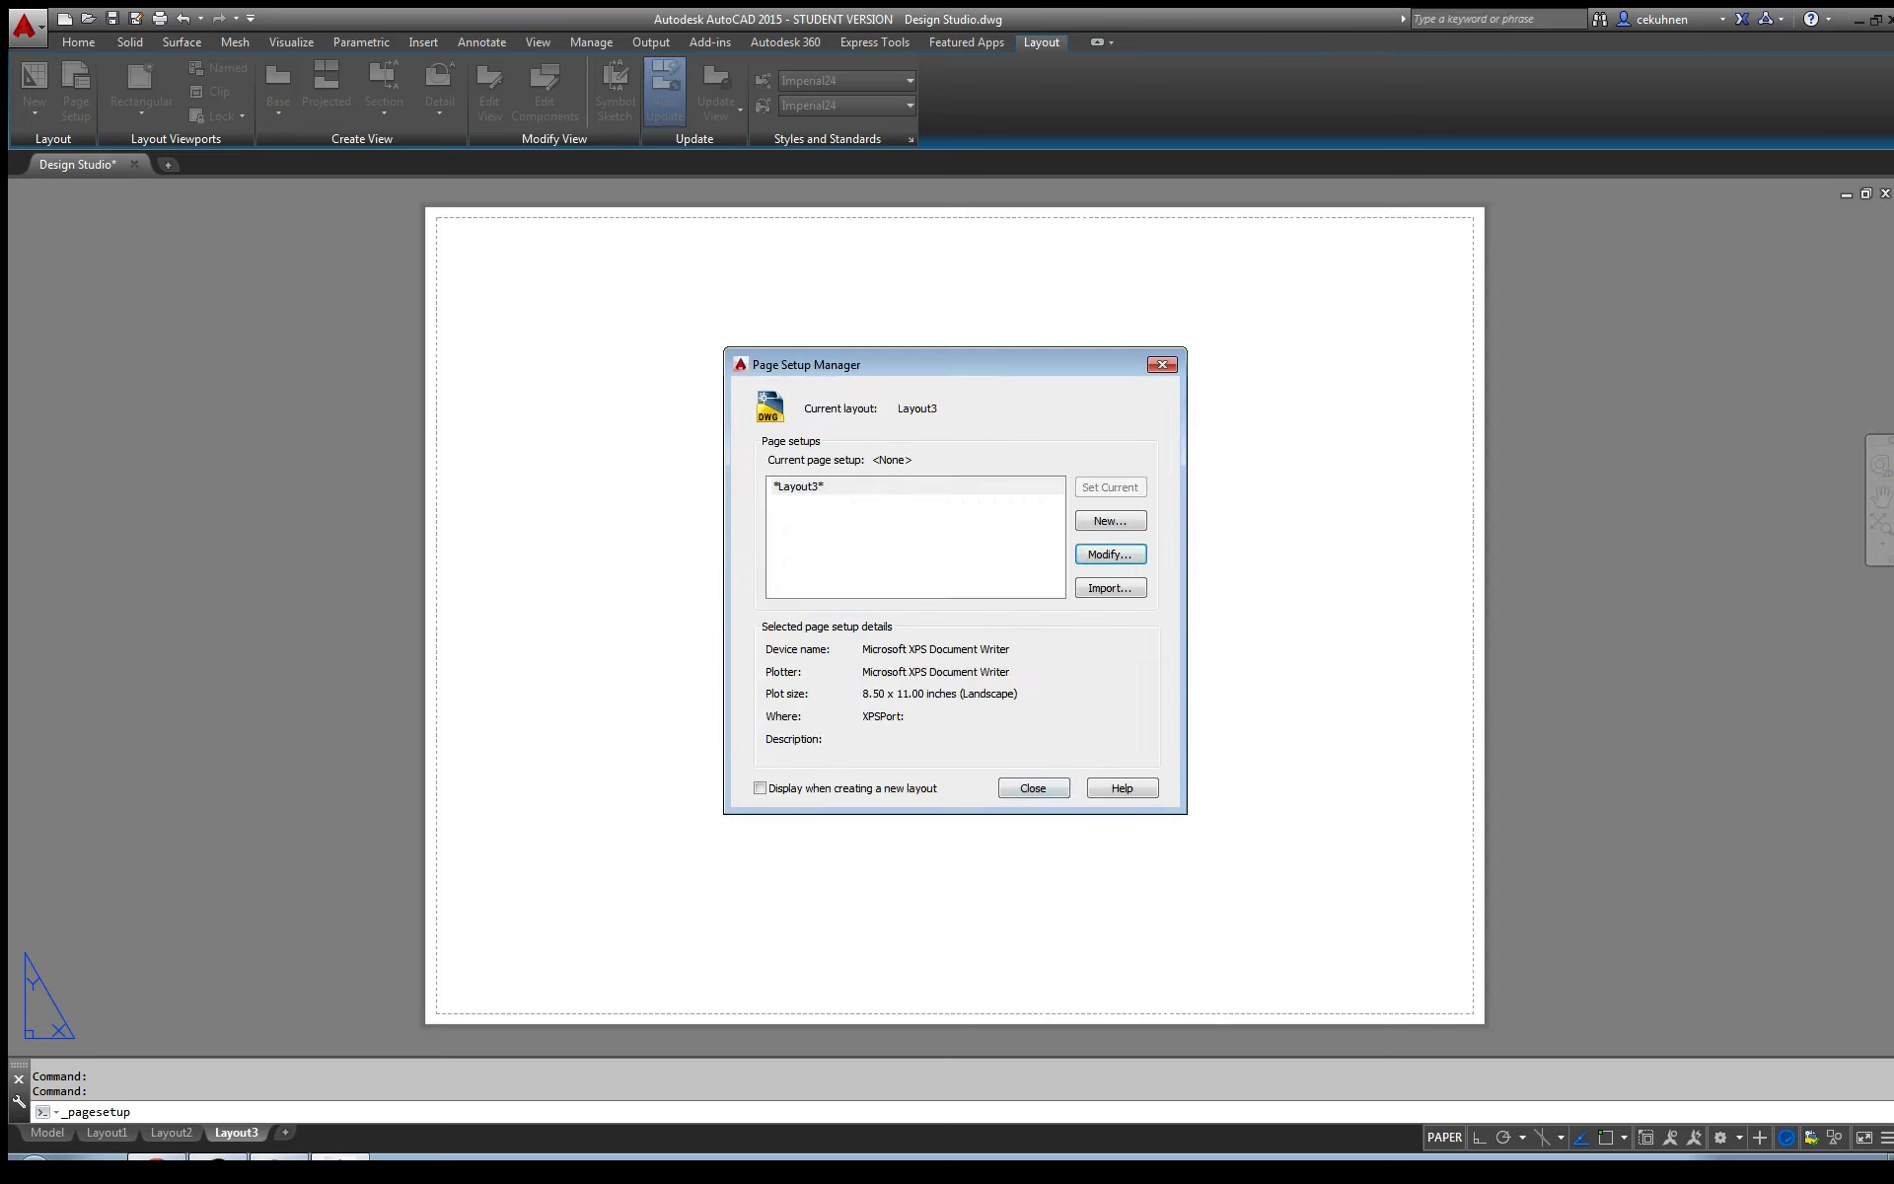
left_click(1033, 788)
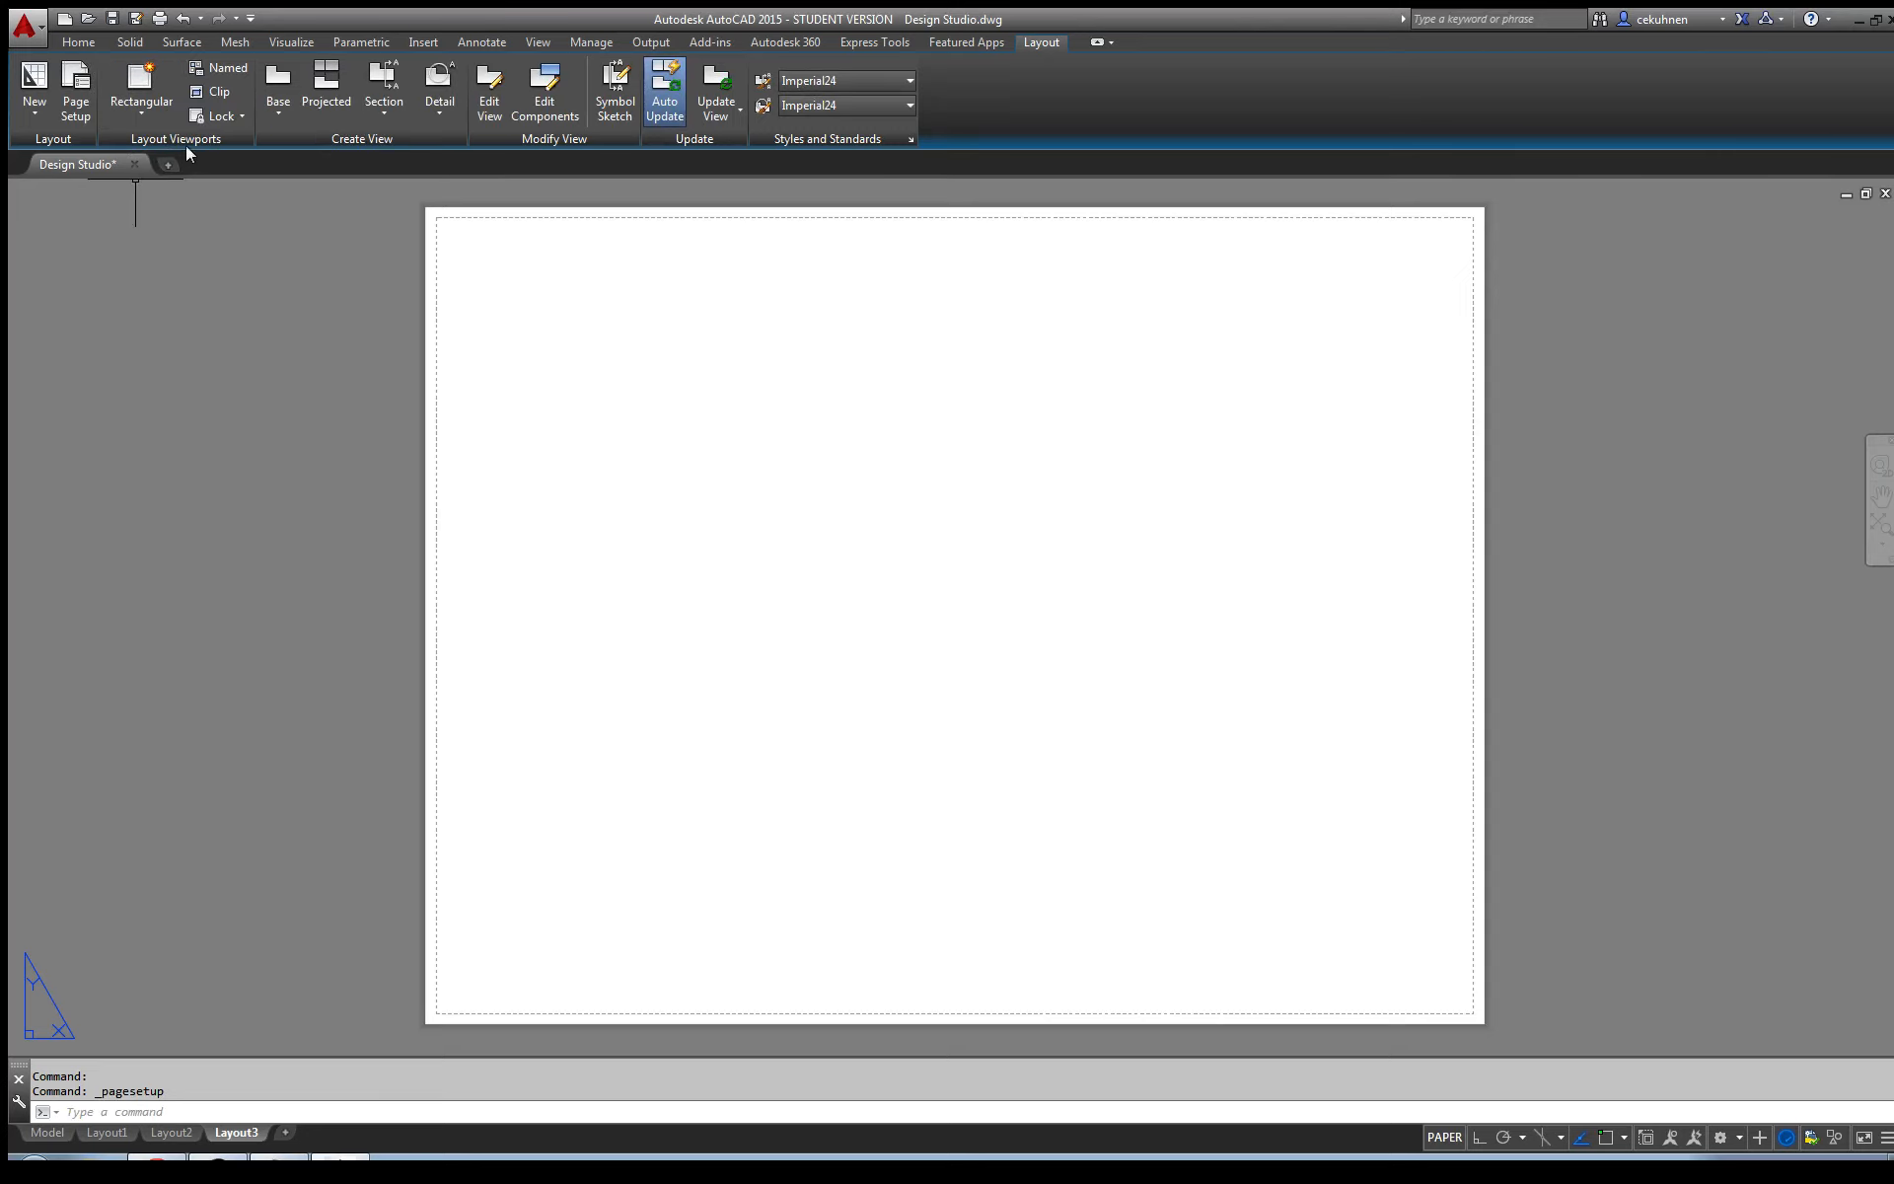
- Draw a rectangular viewport from the sheet's upper-left corner over most of the page and activate its model space
left_click(143, 77)
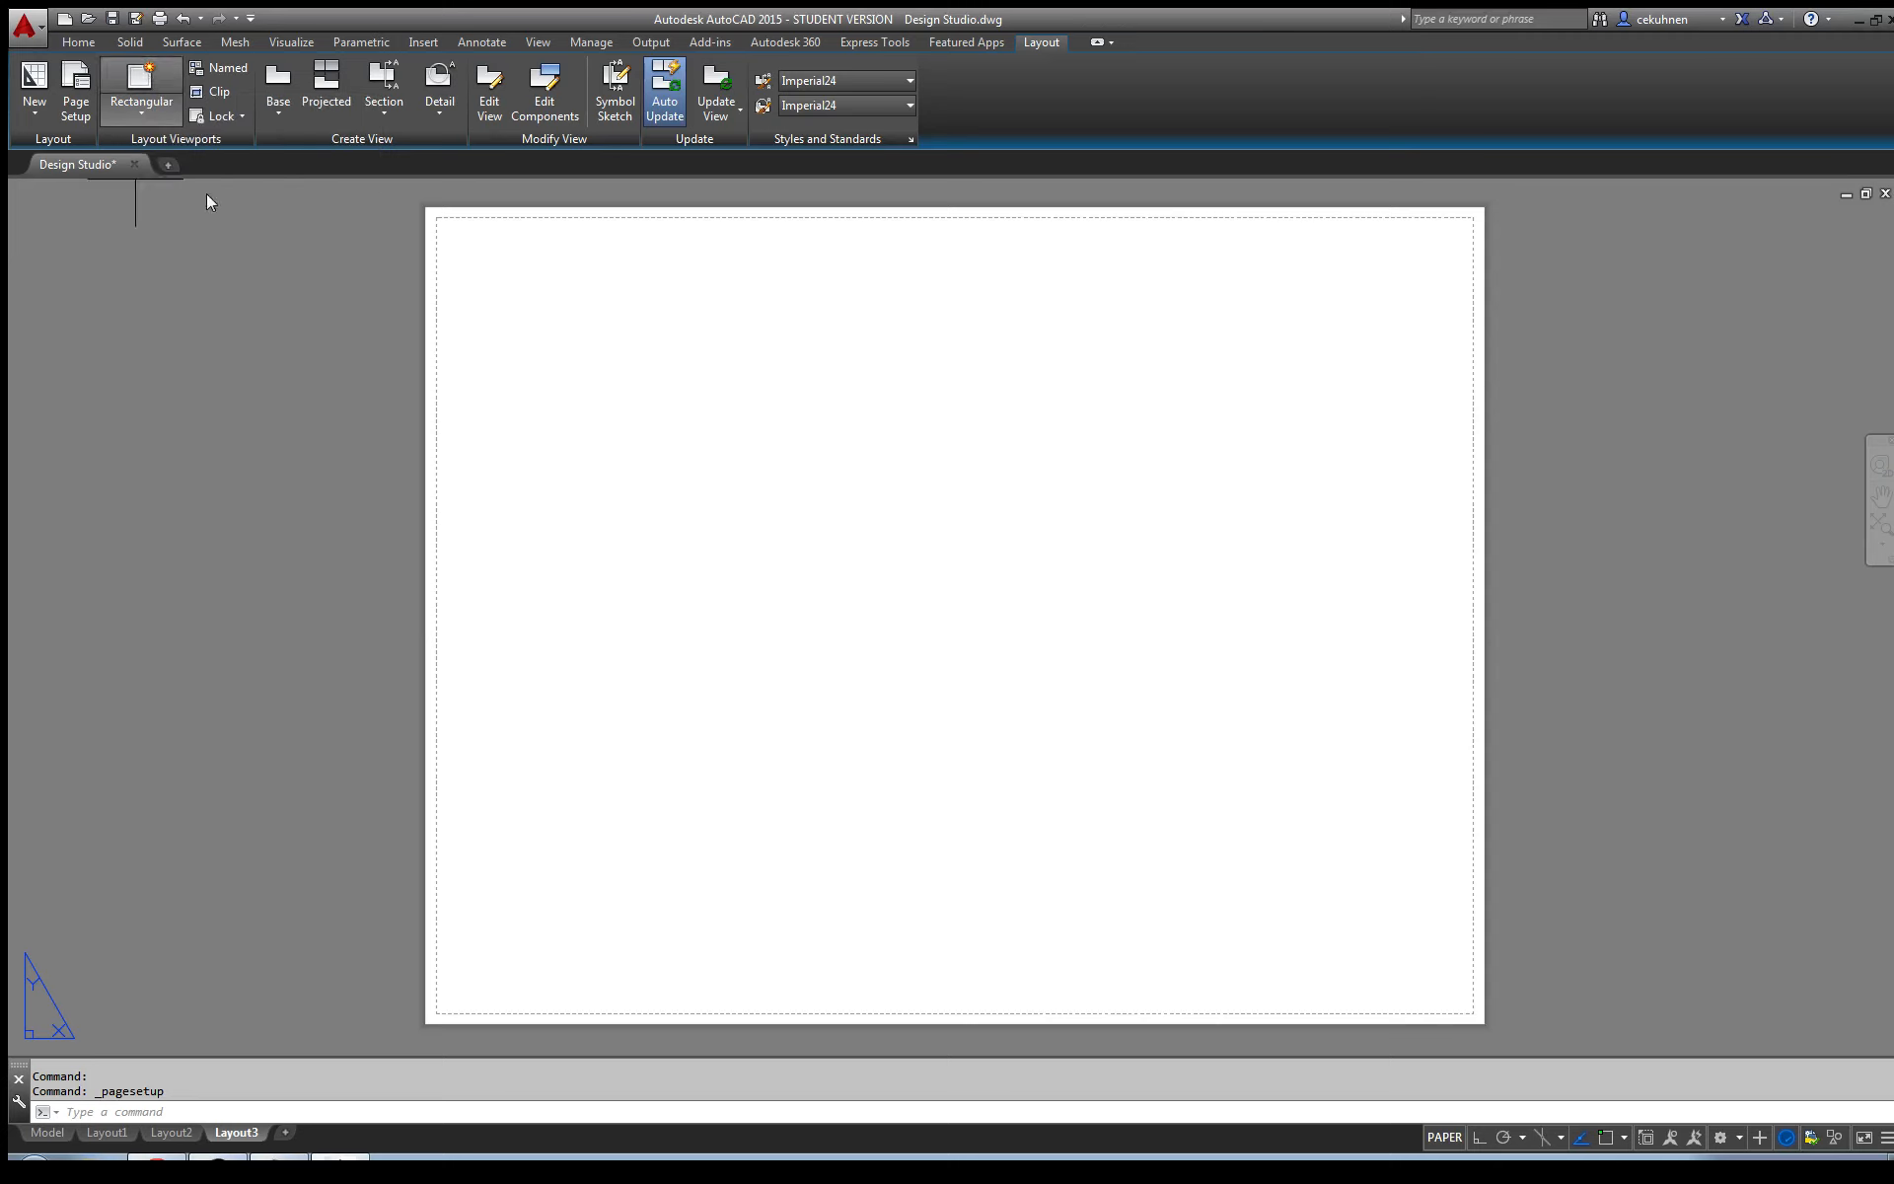
left_click(443, 225)
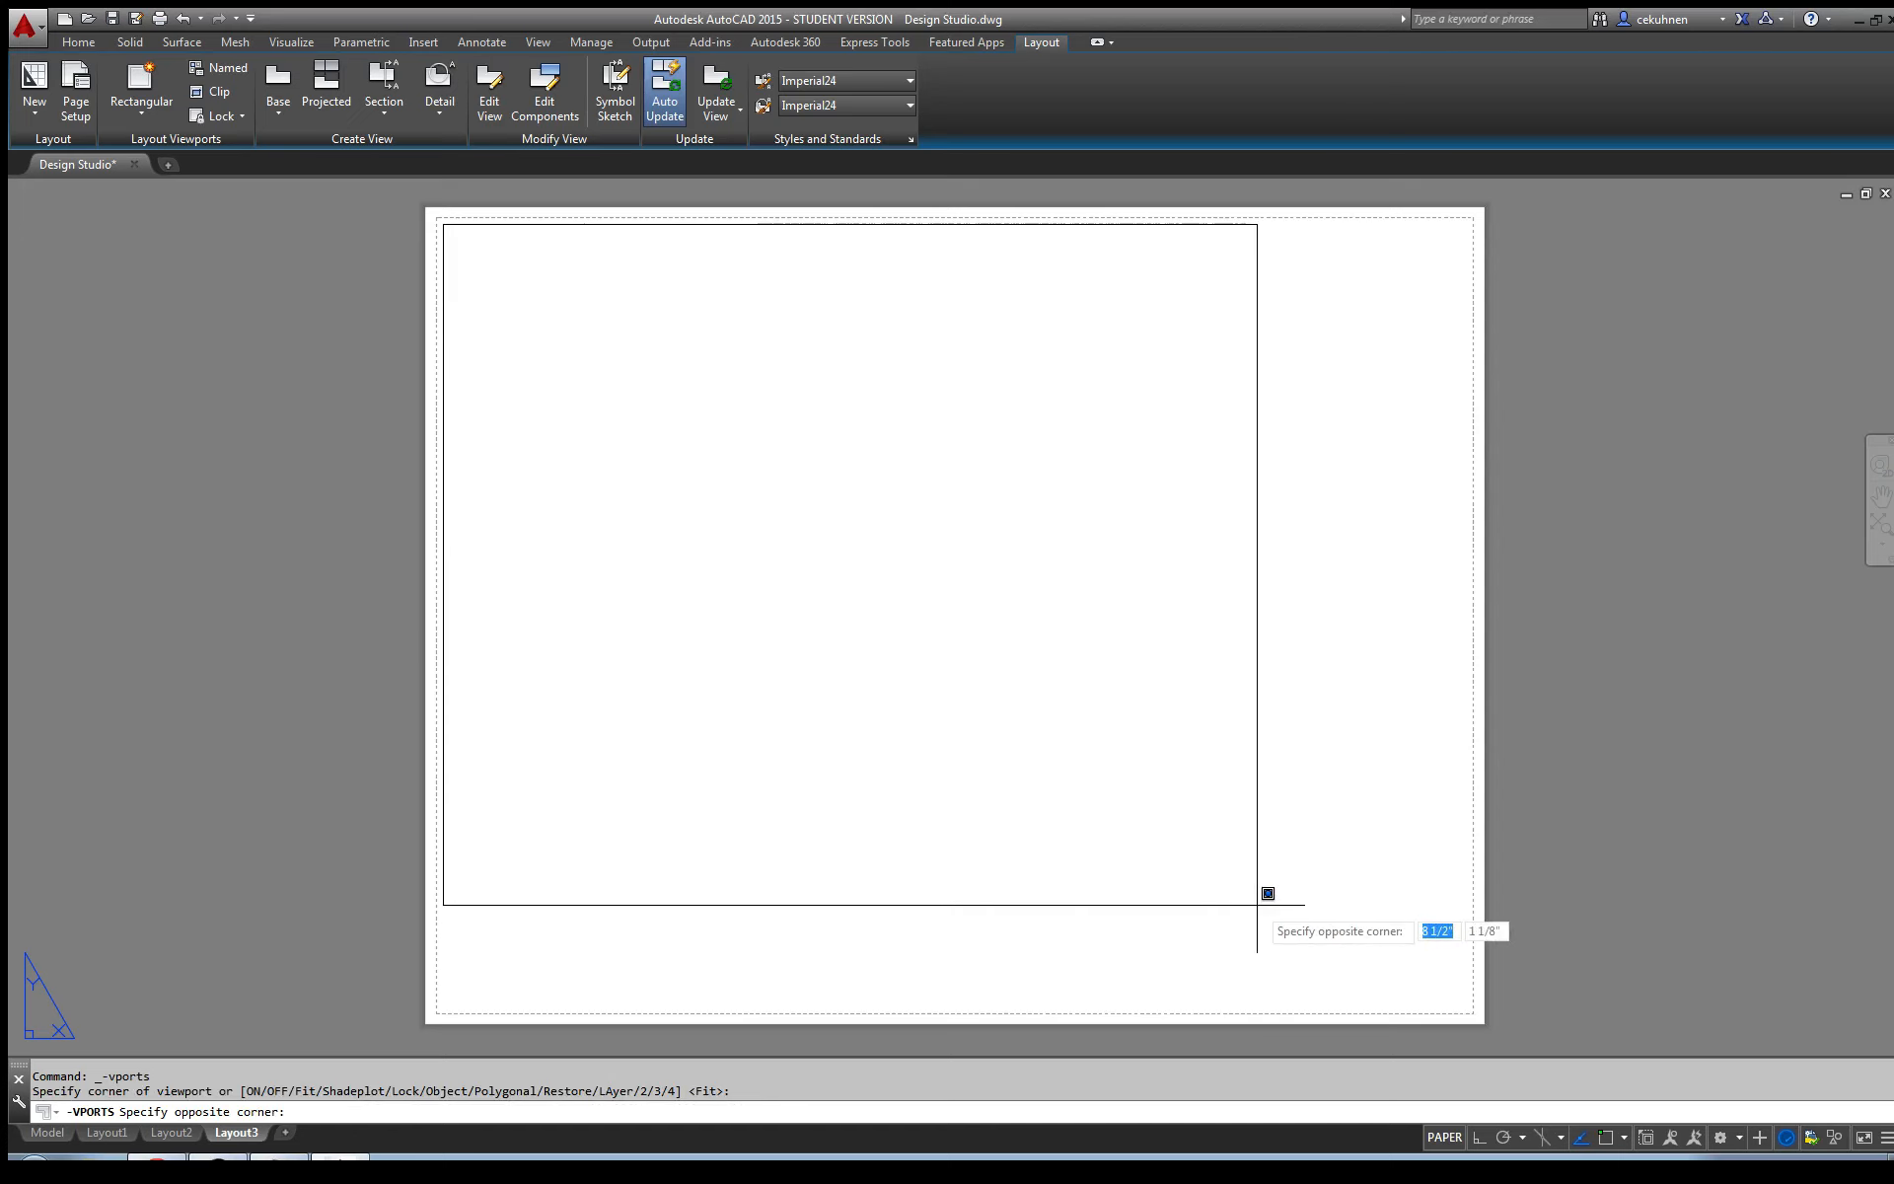
left_click(1221, 949)
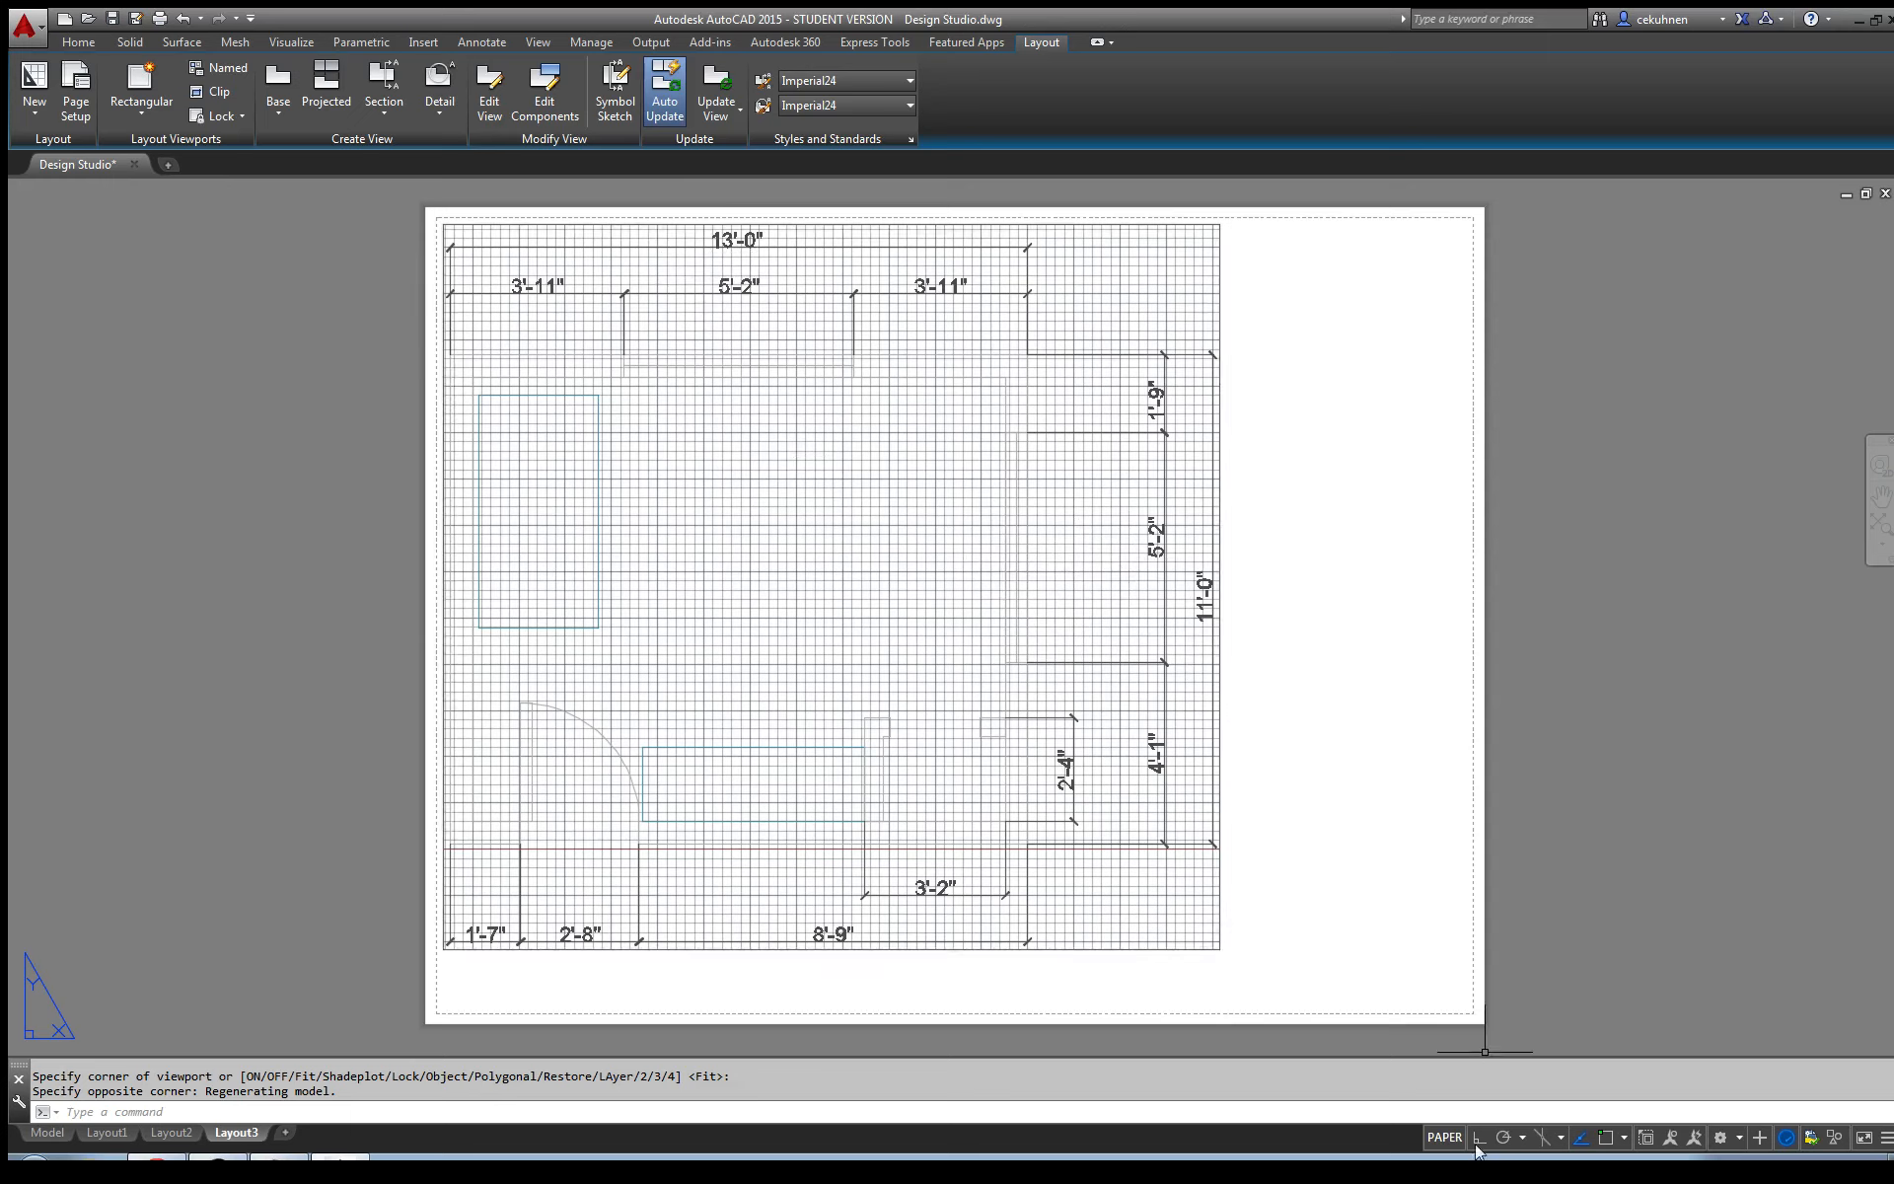
left_click(1445, 1138)
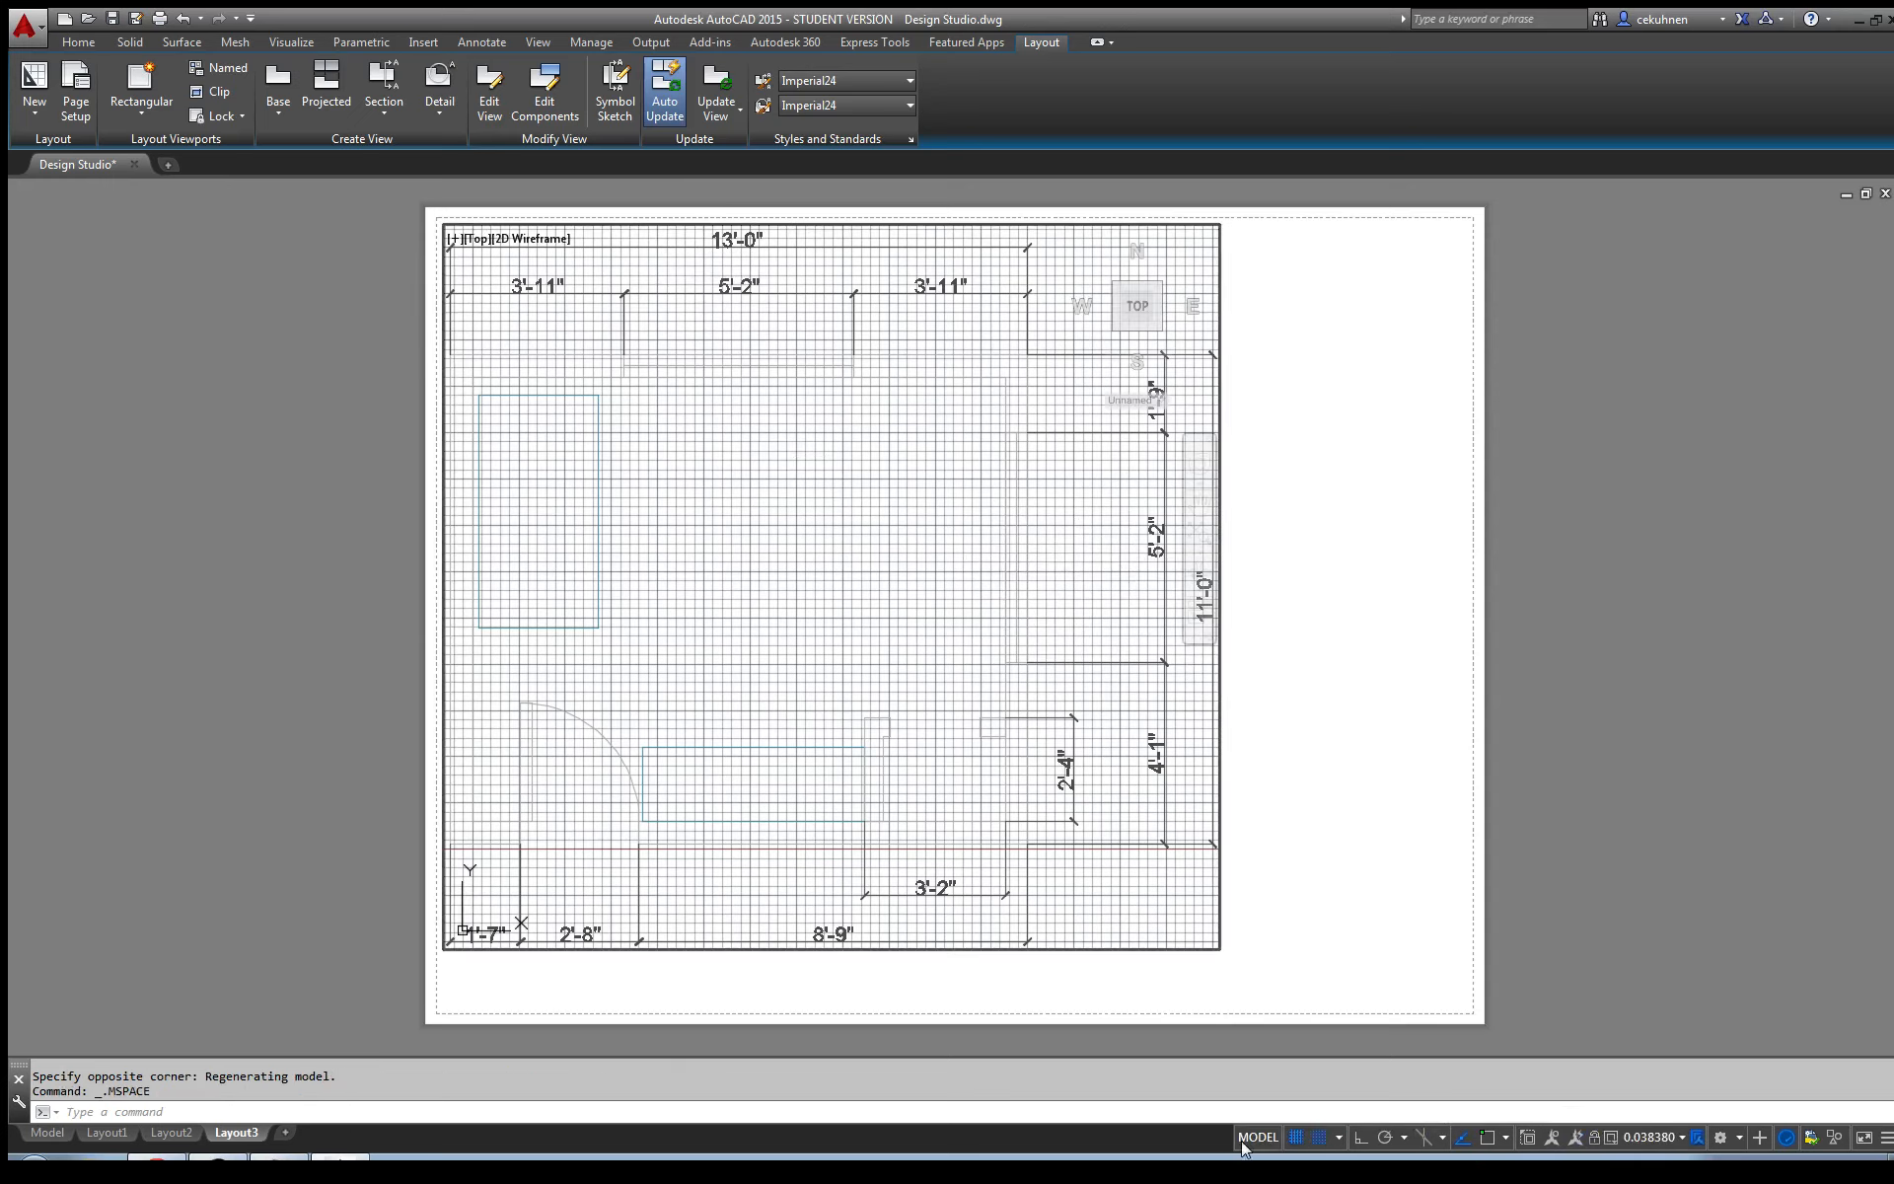
- Zoom the floor plan out inside the active viewport and clear the stray selection of the overall height dimension
left_click(1154, 823)
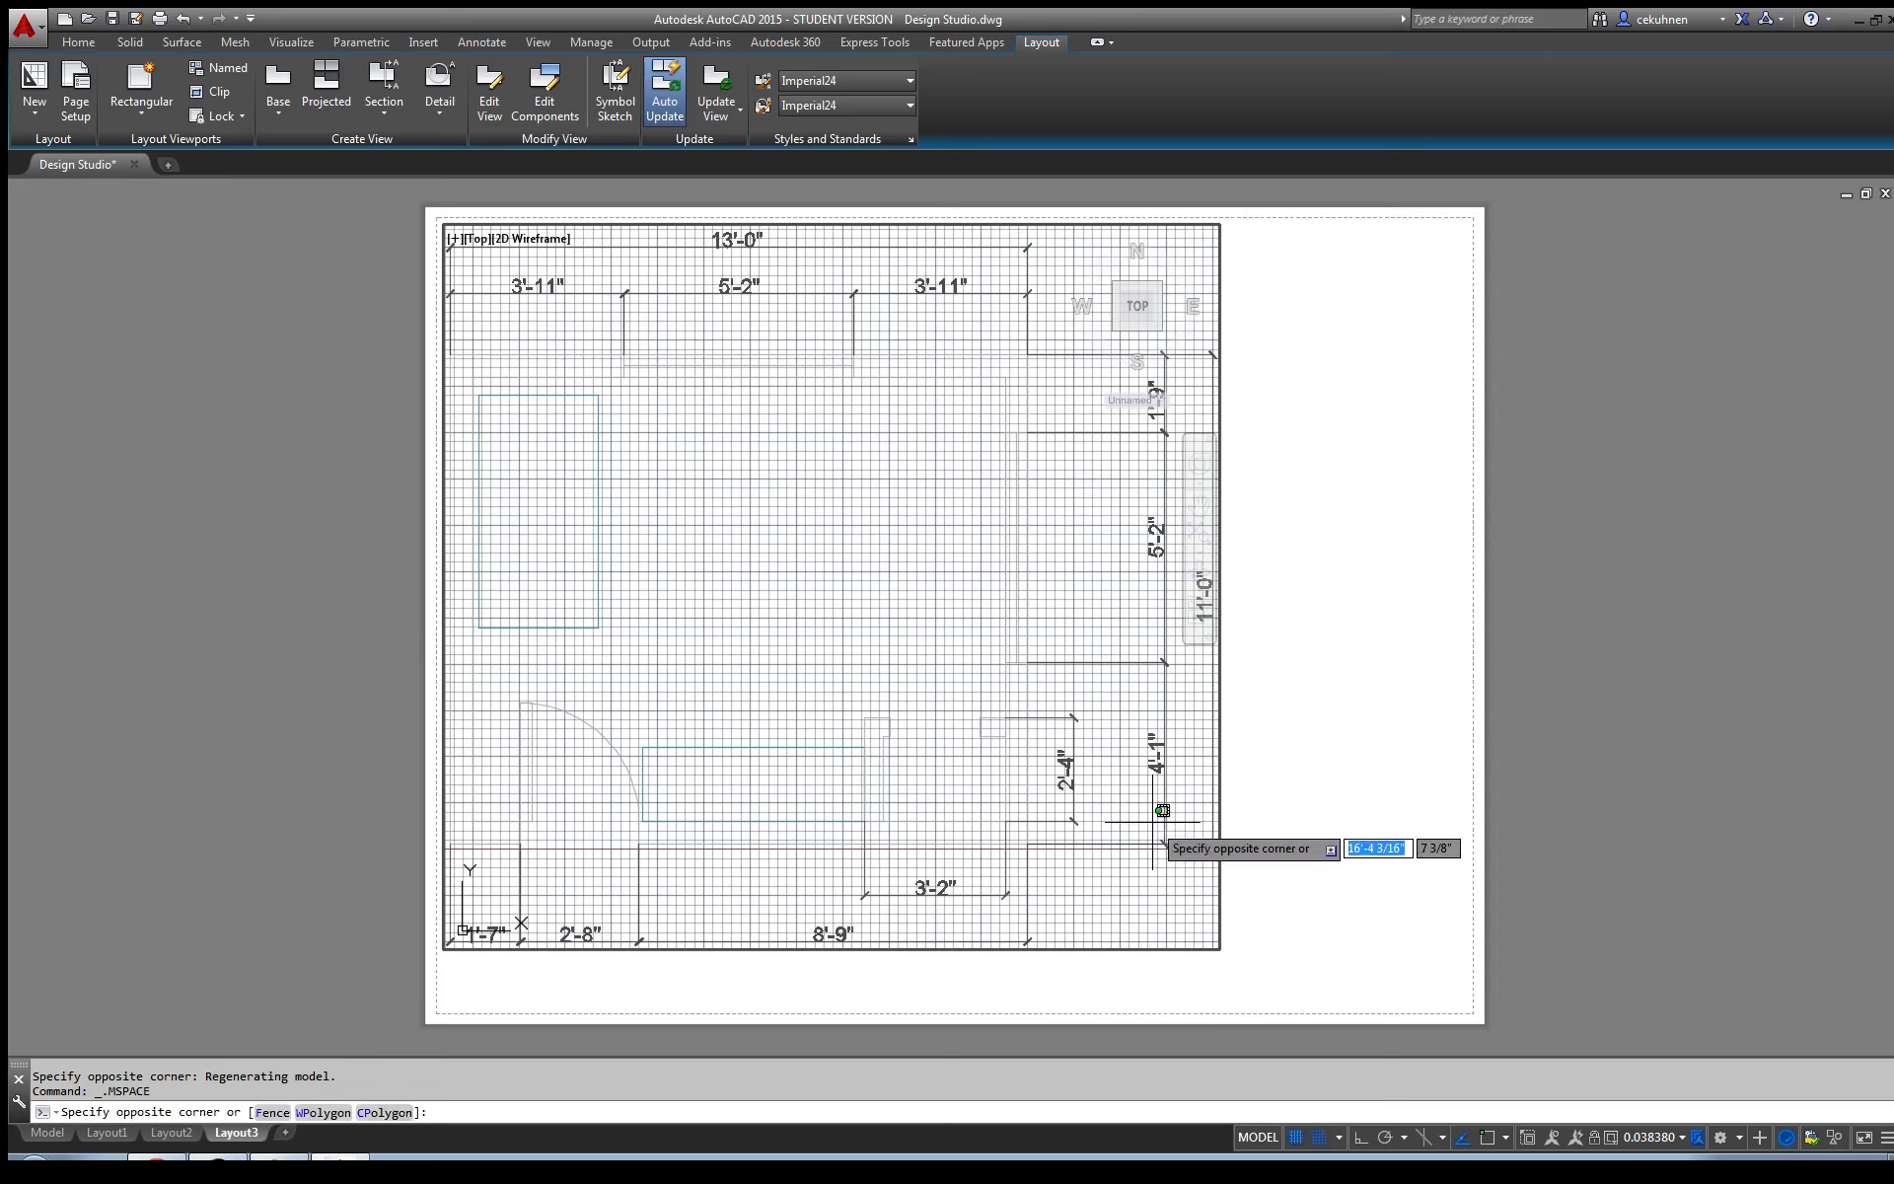
left_click(1225, 806)
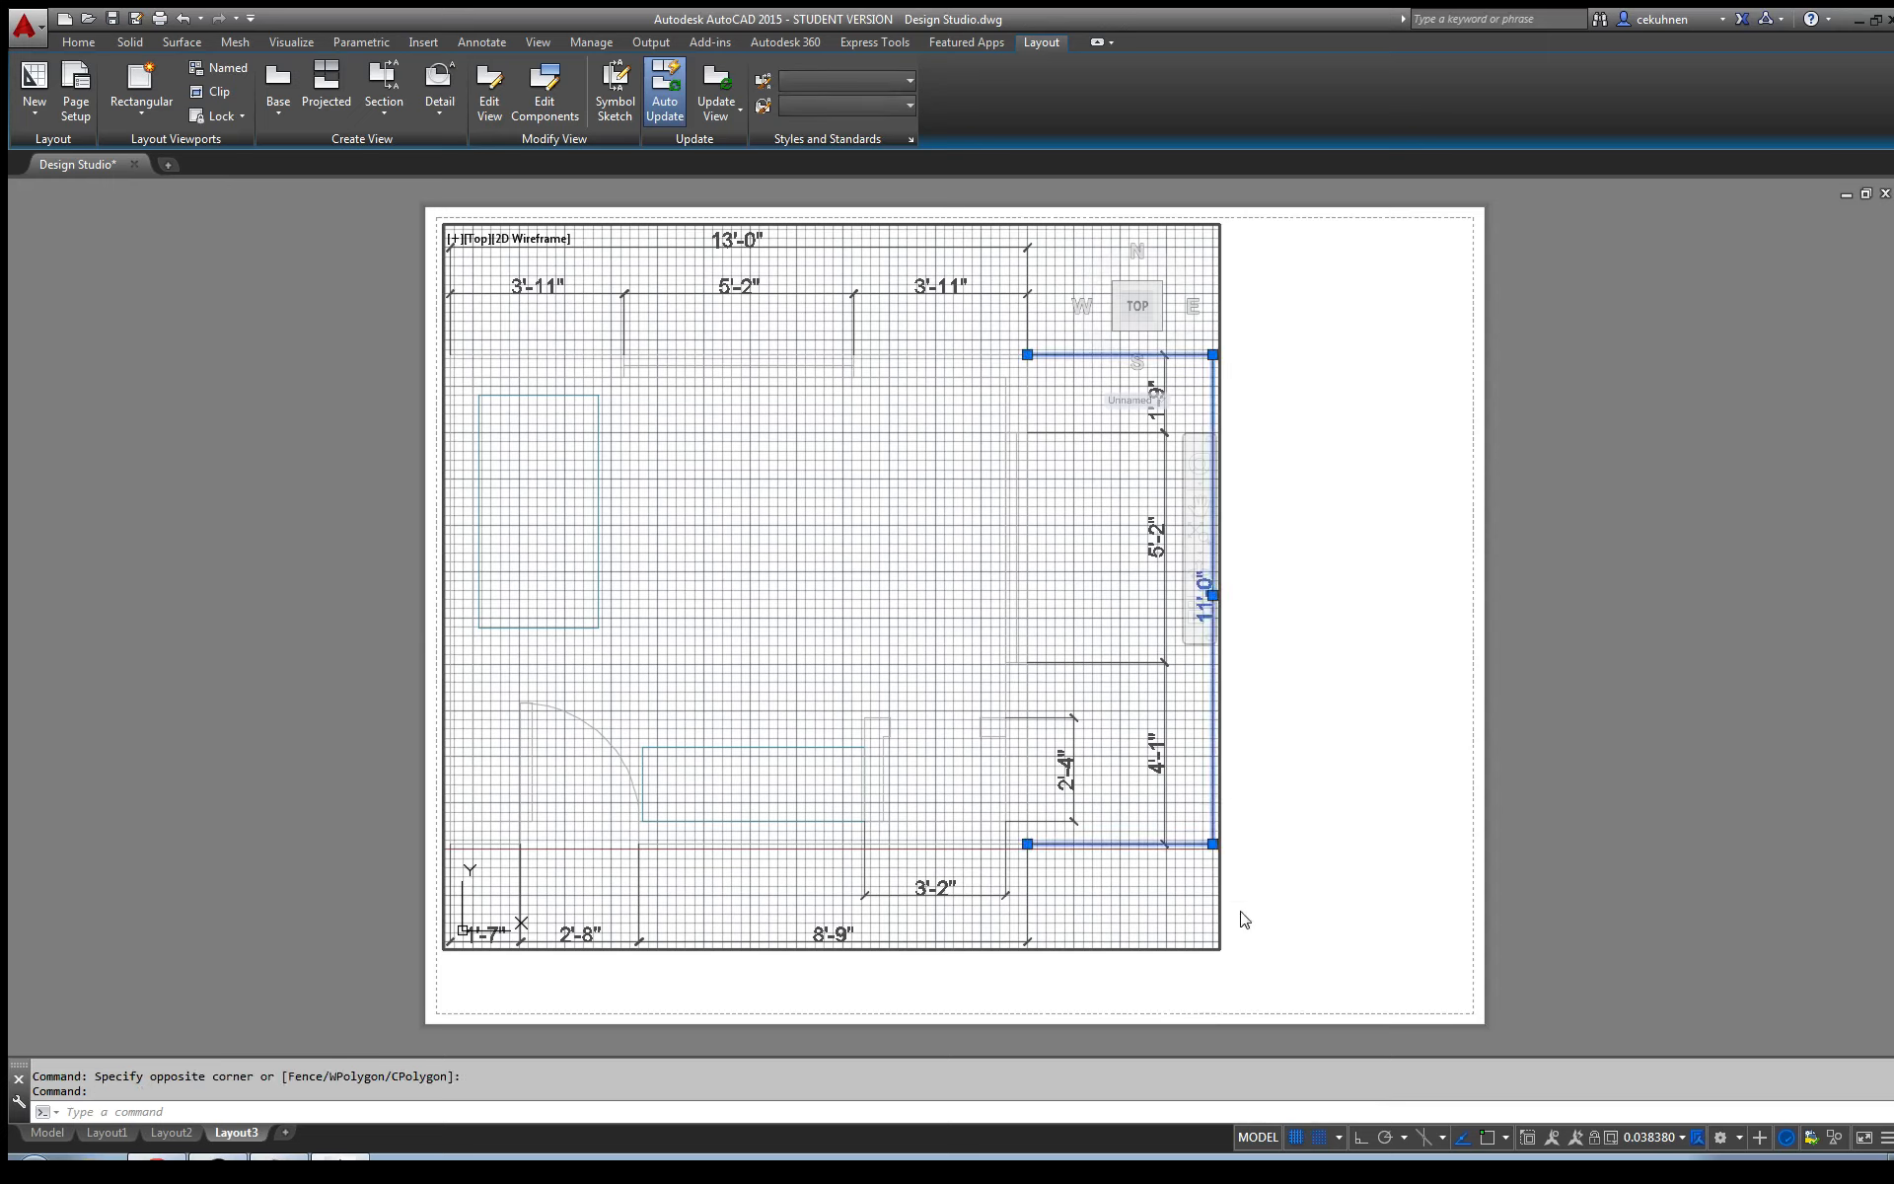
scroll(992, 592, "down", 3)
scroll(992, 592, "up", 1)
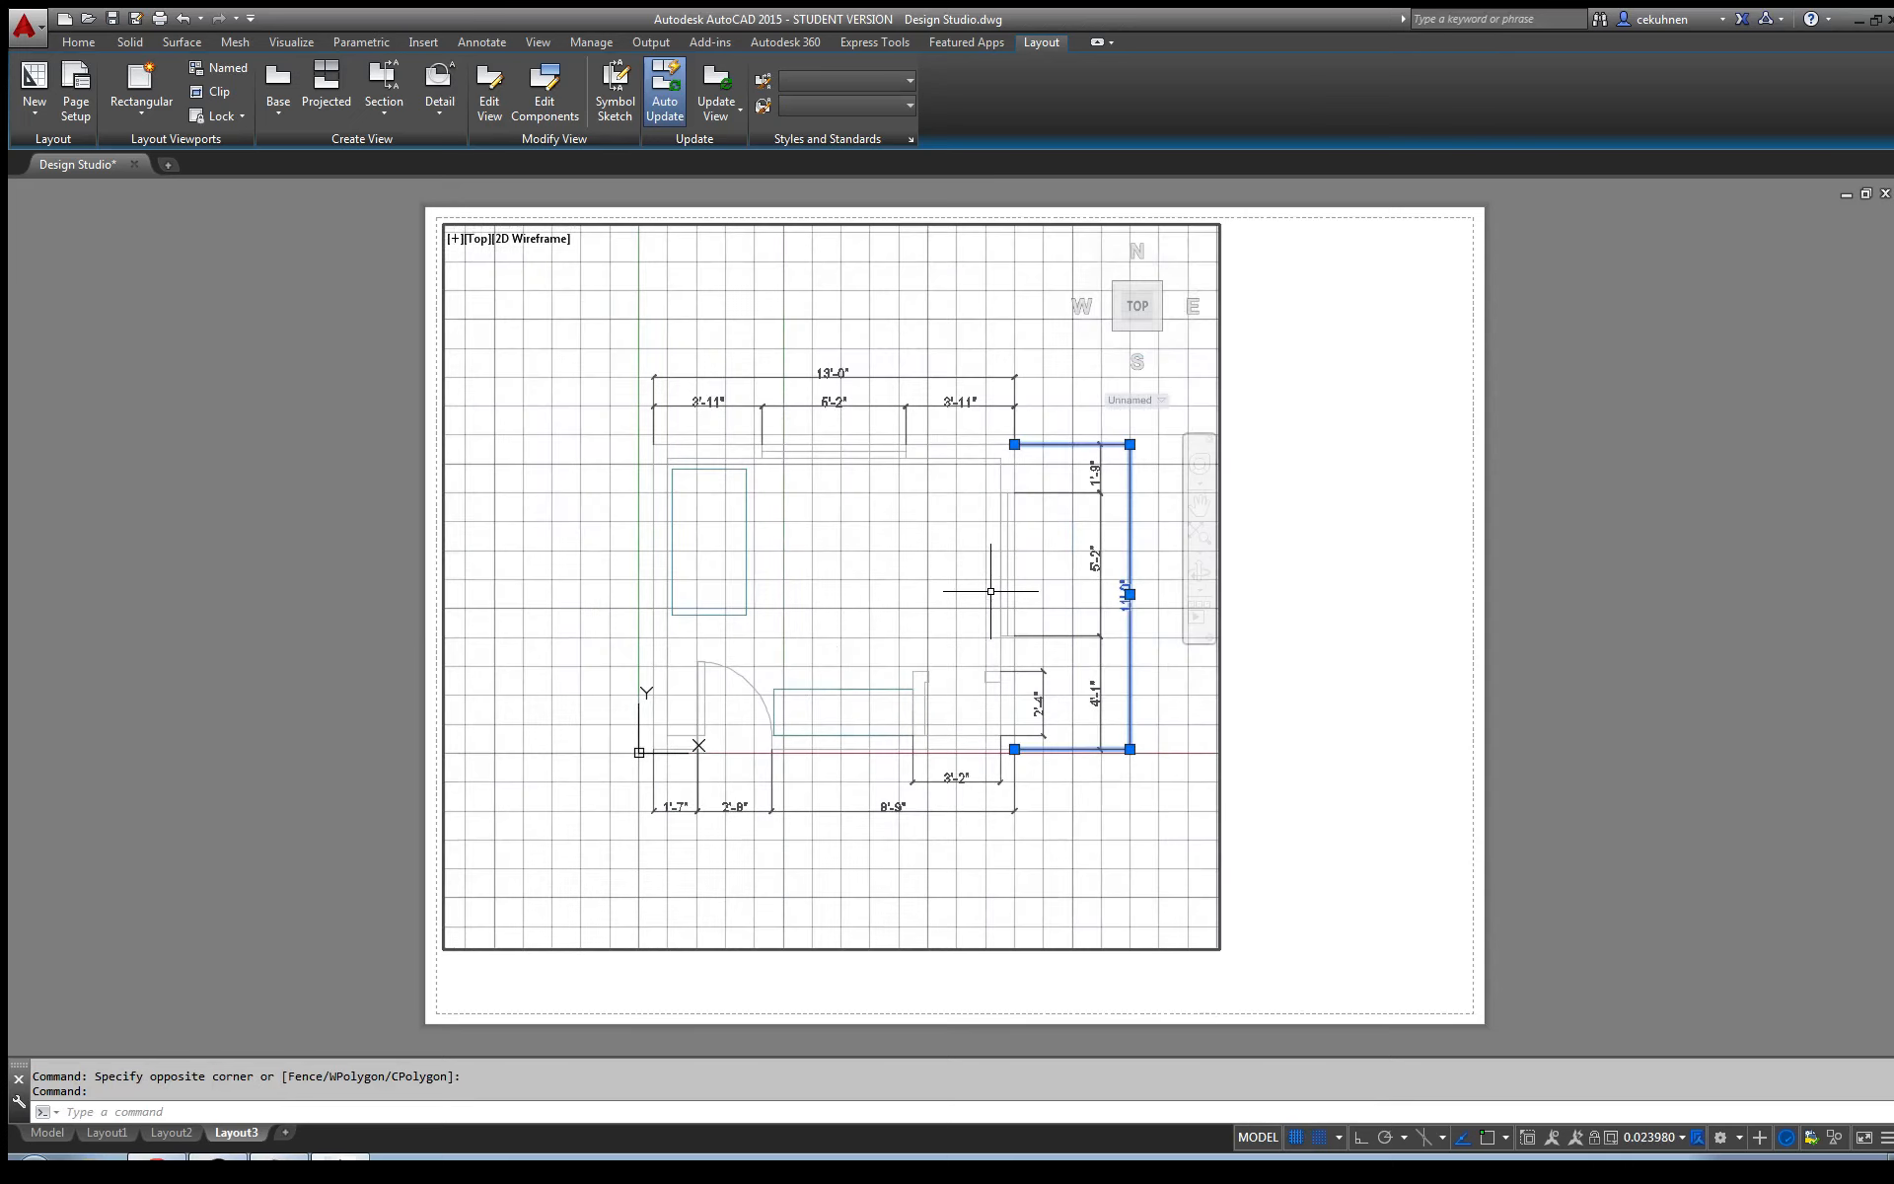
key("Escape")
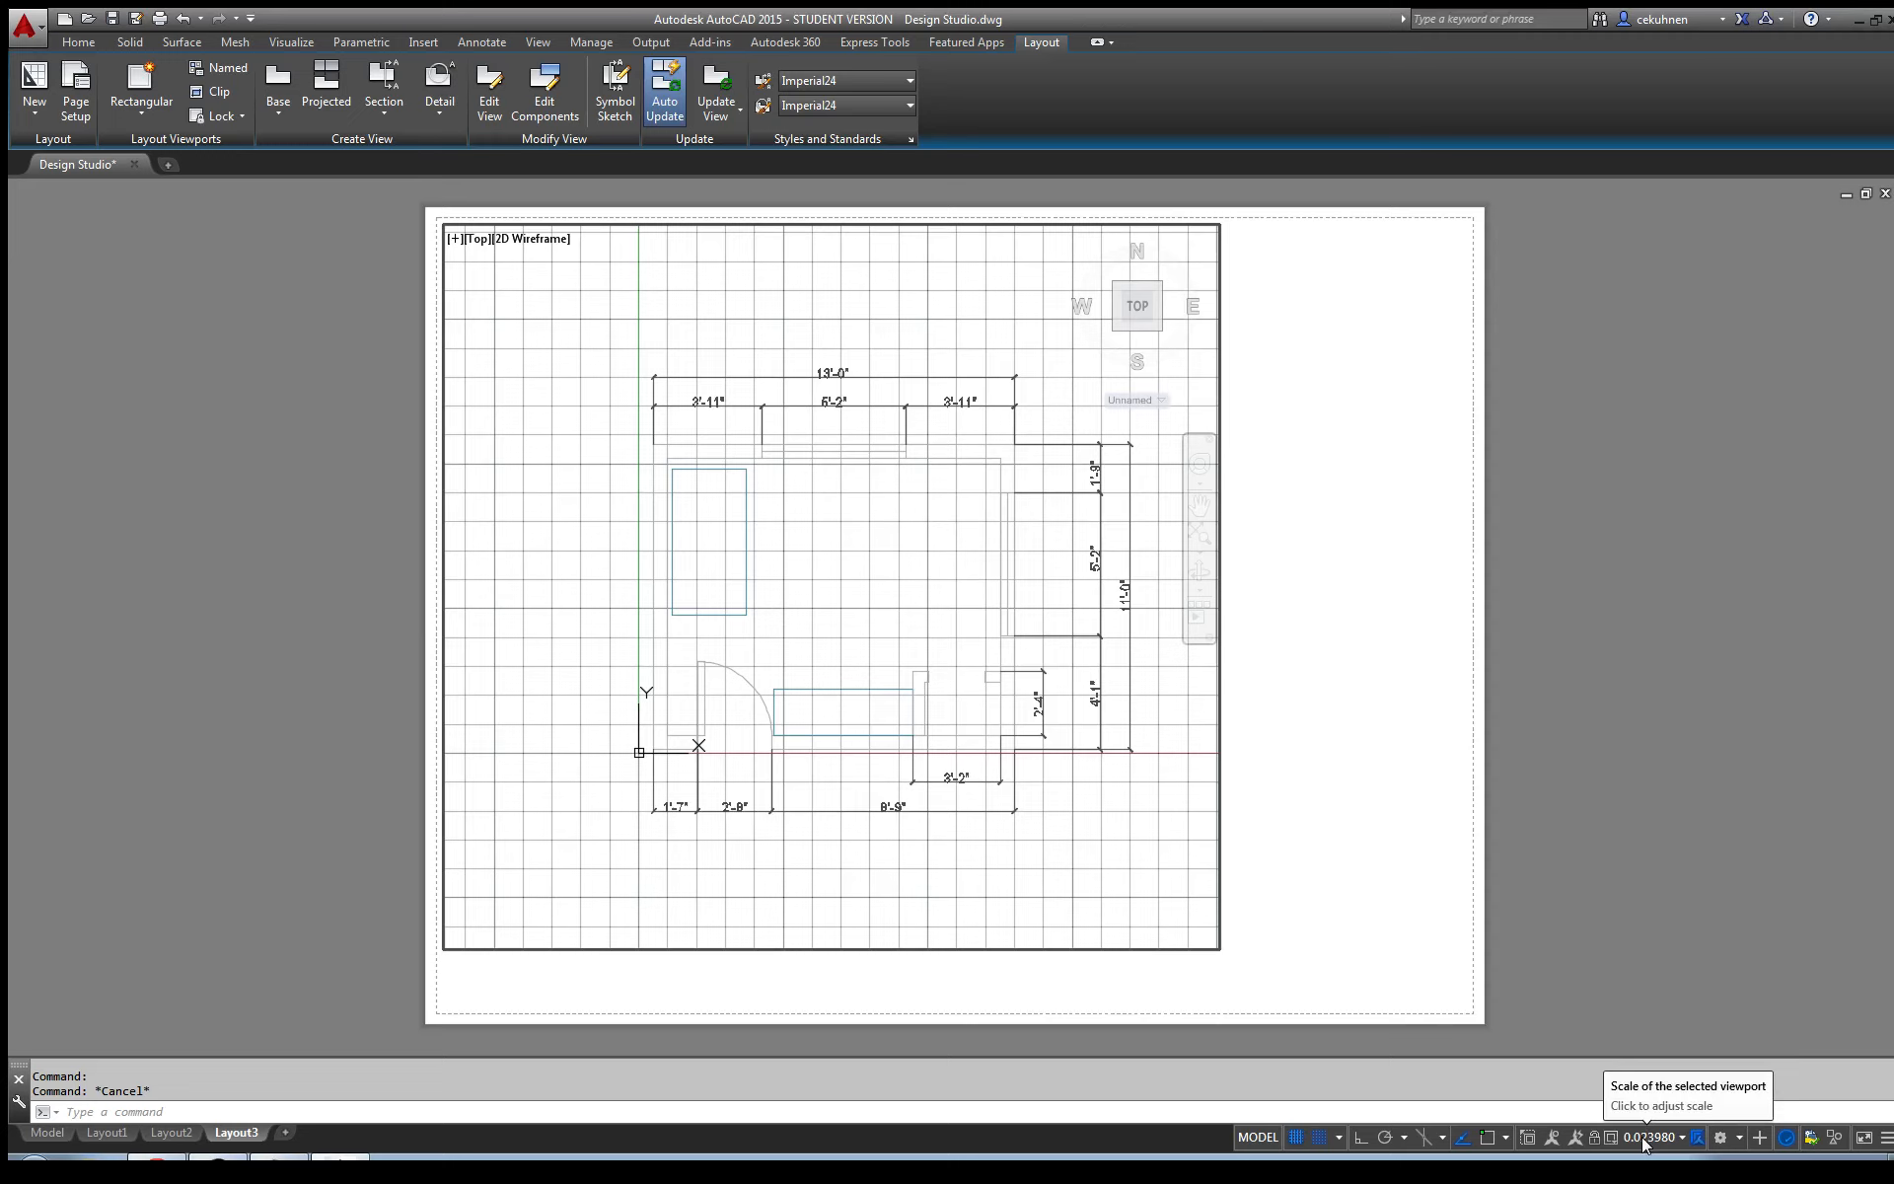
- Try the viewport scales 1:1, 1:100, 1:50, 1:40 and 1:20 on the floor plan
left_click(1647, 1143)
left_click(1652, 567)
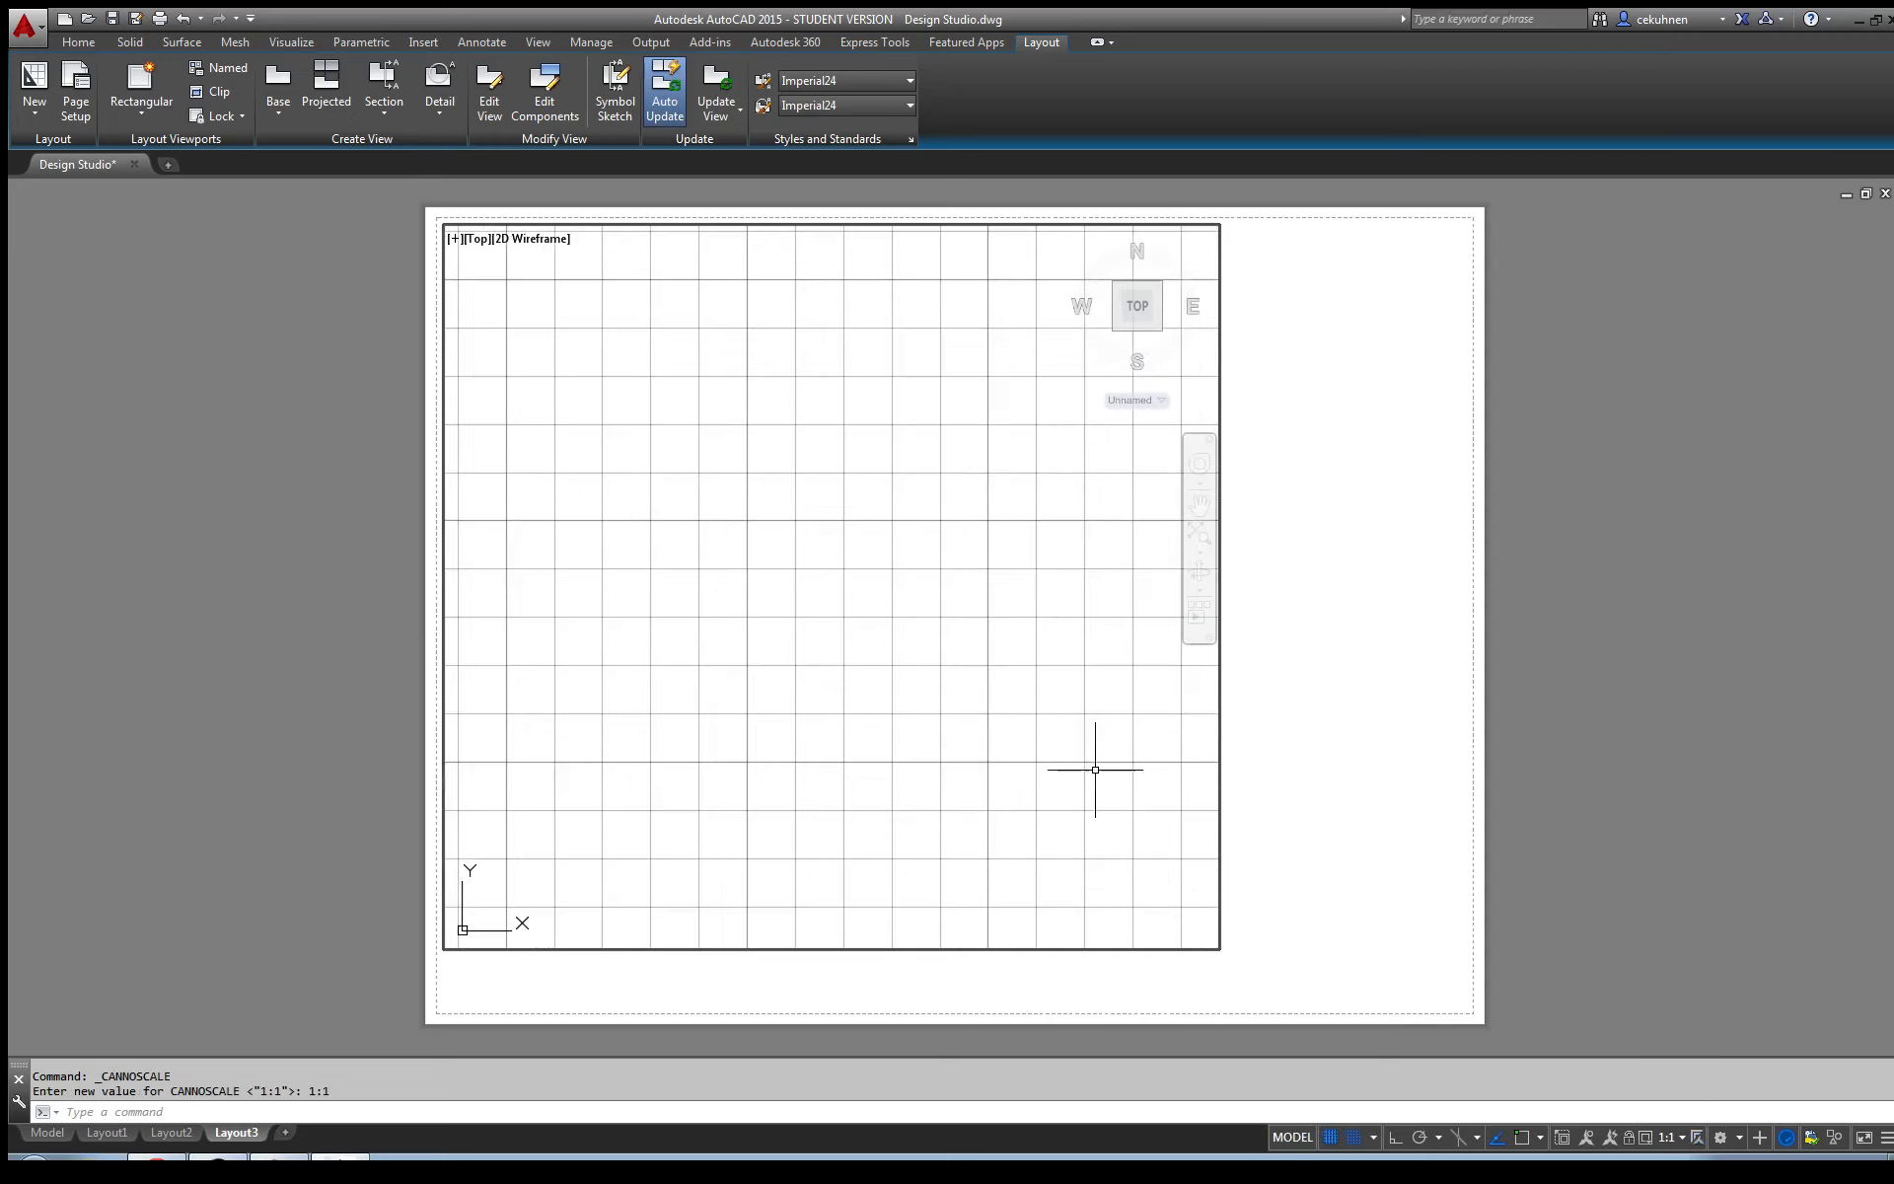
left_click(1684, 1138)
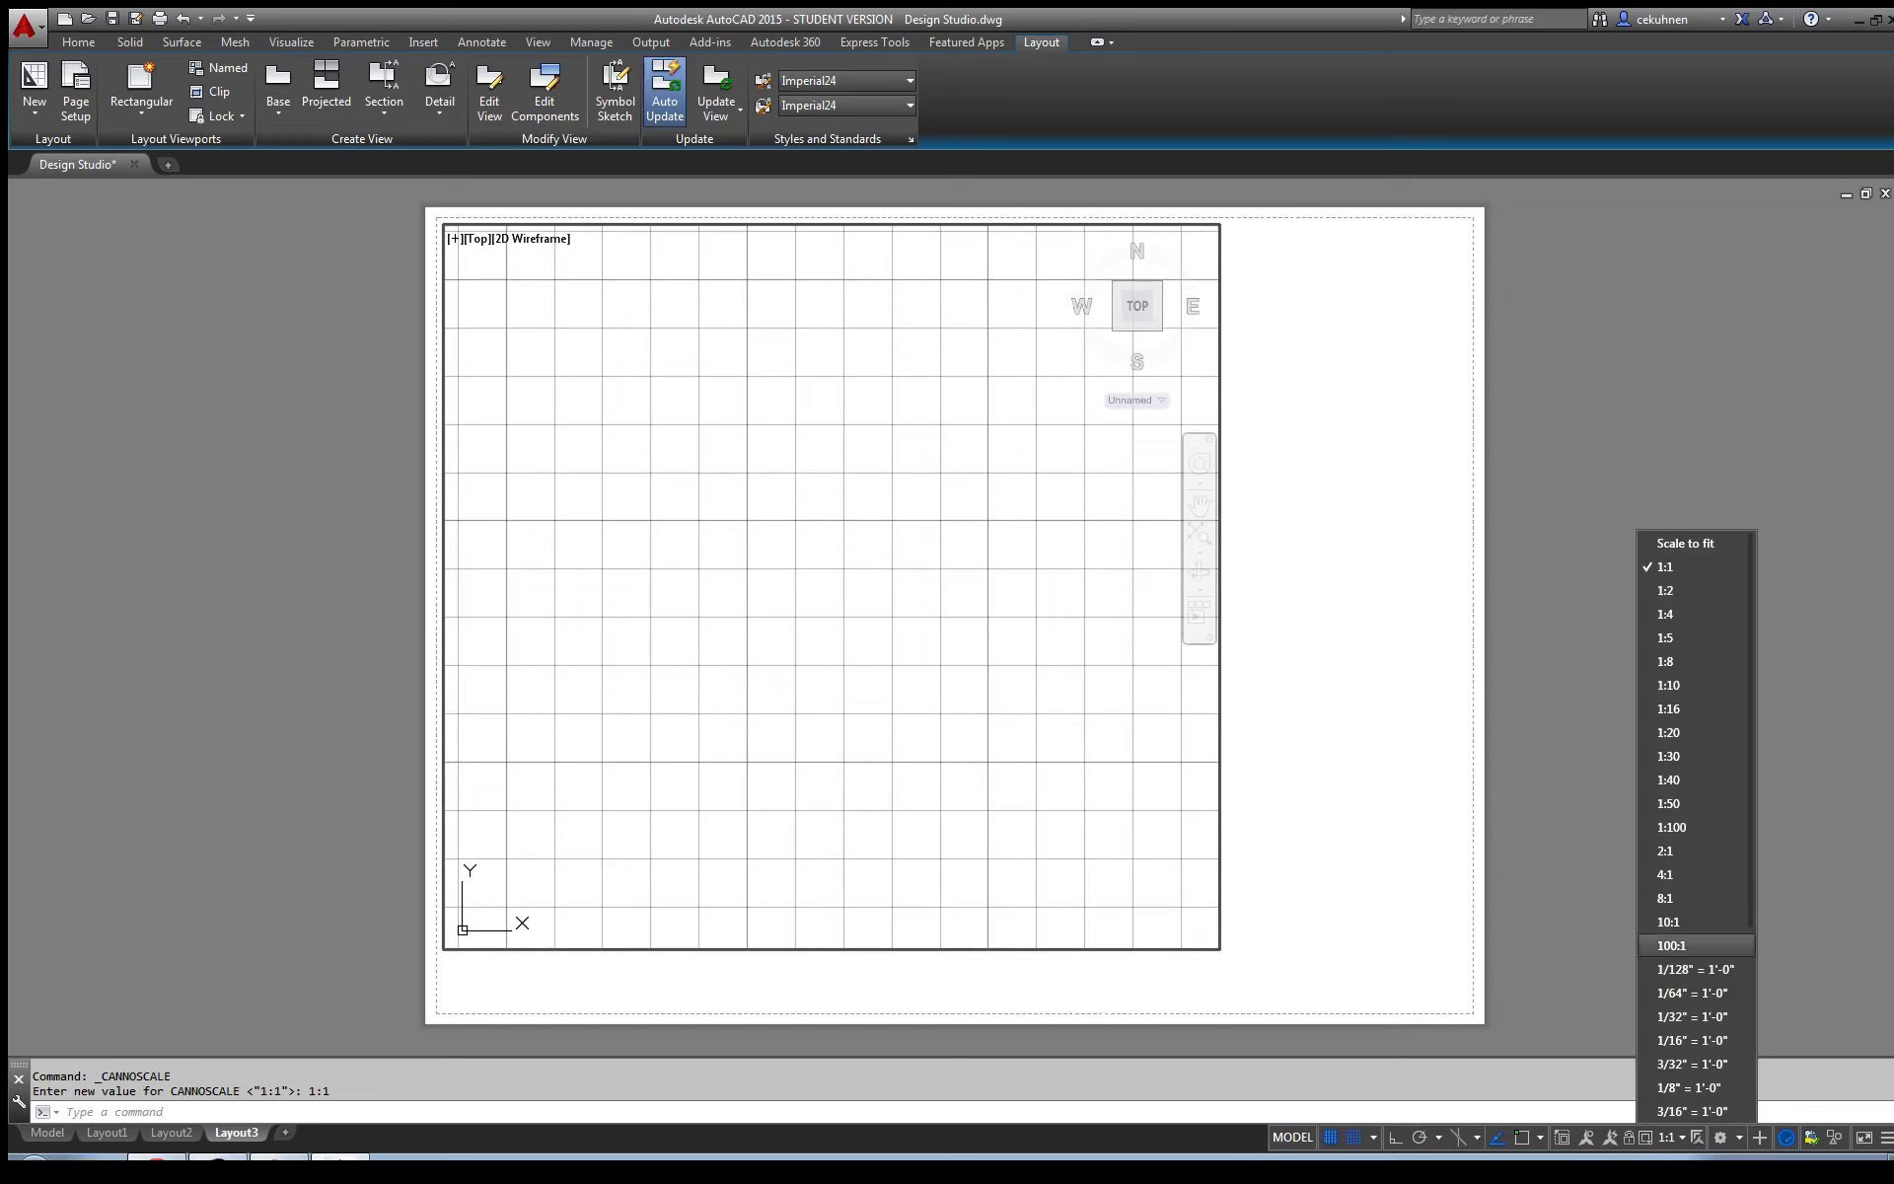
left_click(1702, 826)
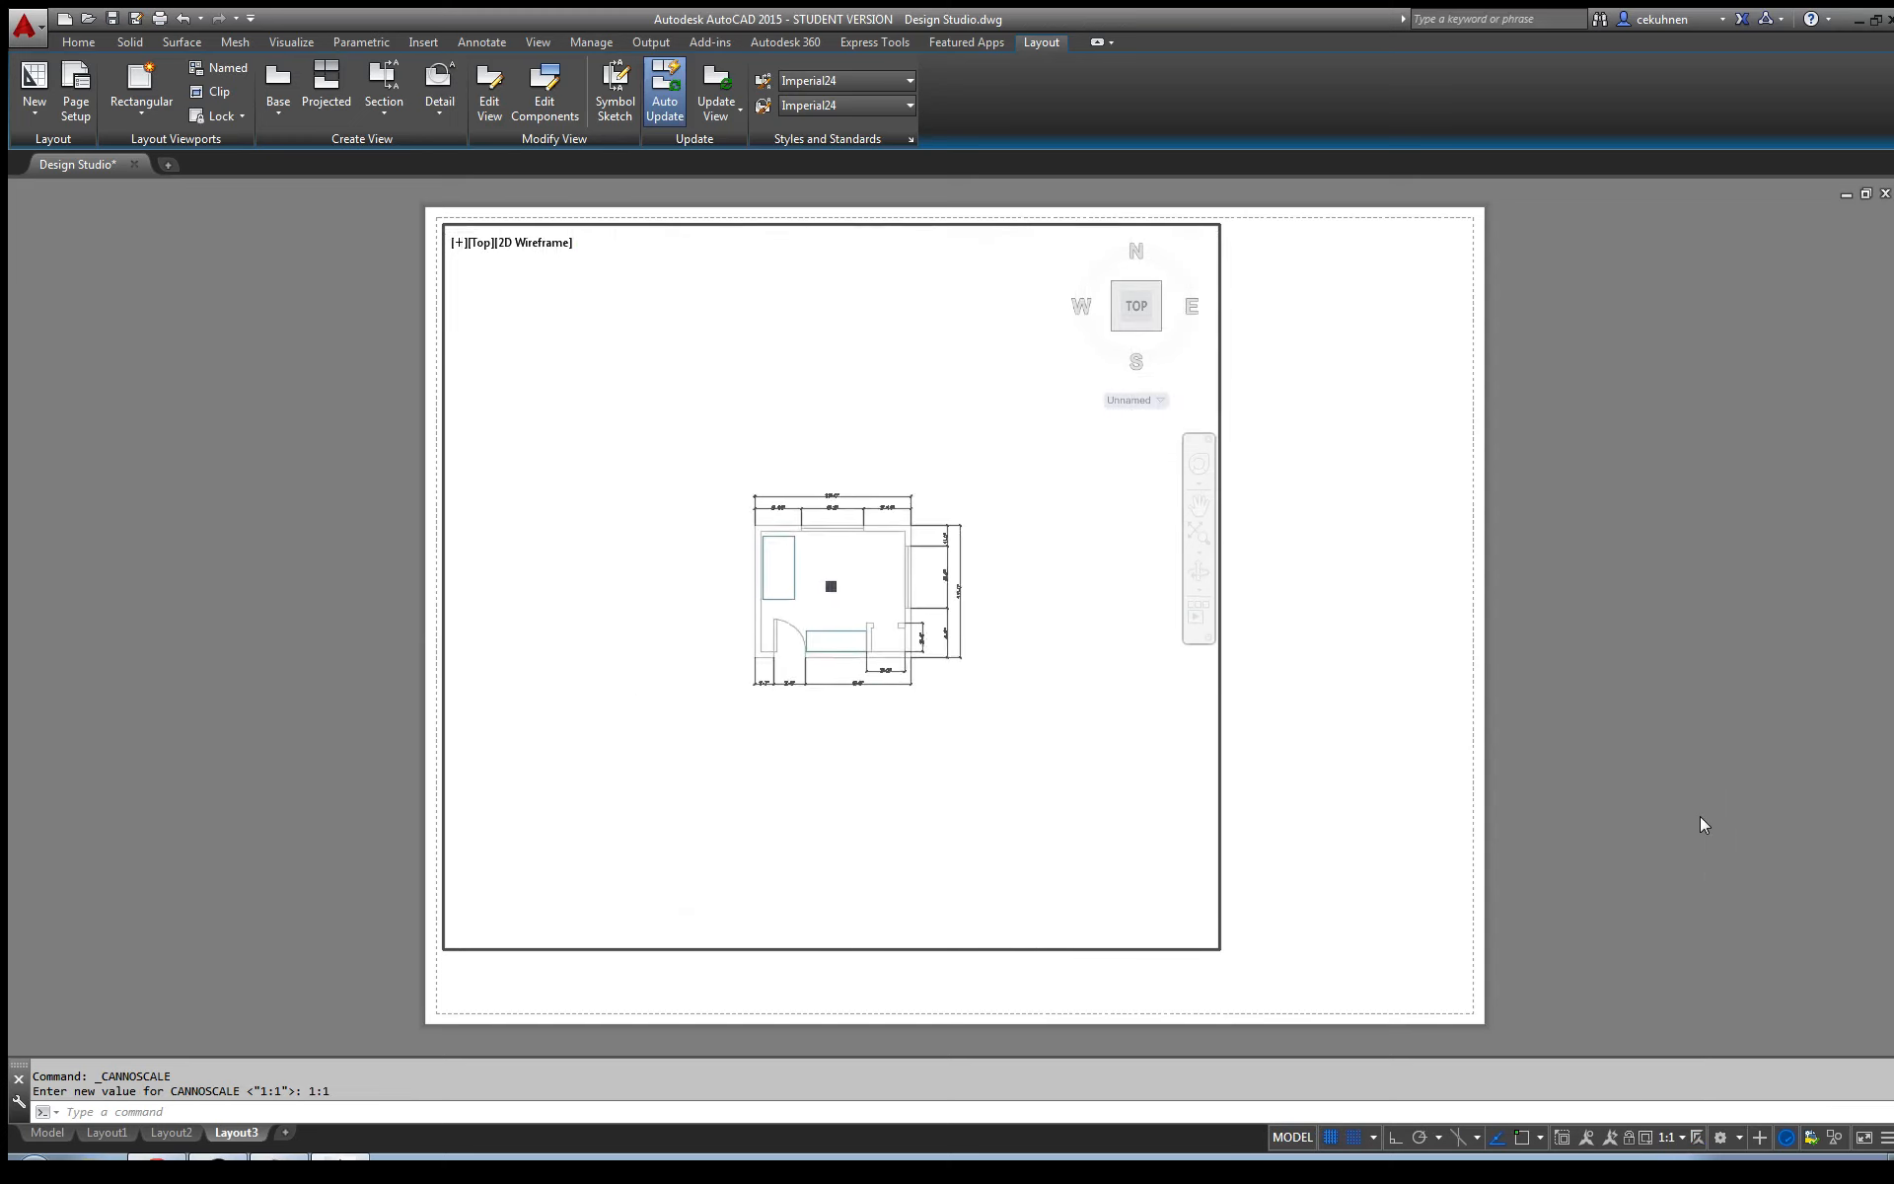
left_click(1661, 1137)
left_click(1681, 899)
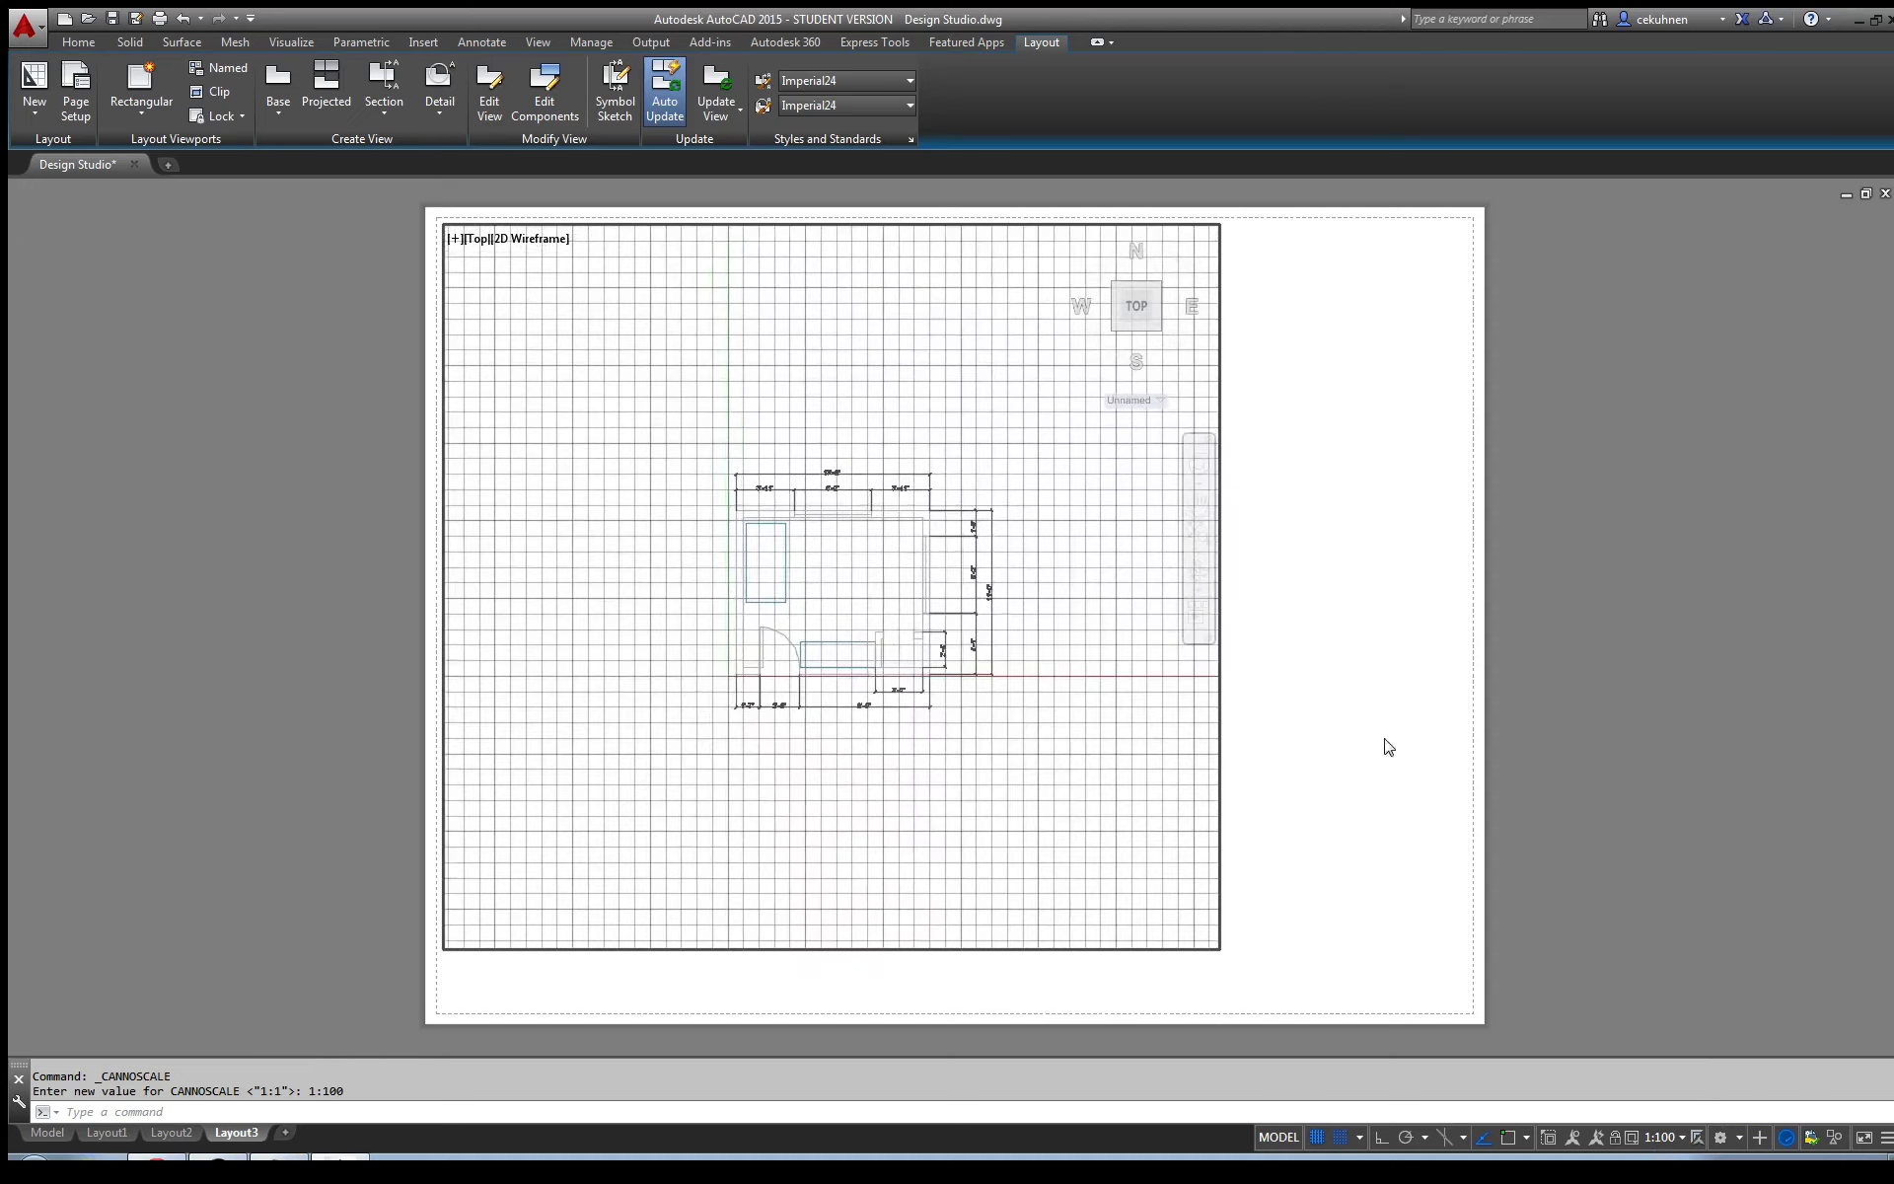
left_click(1665, 1138)
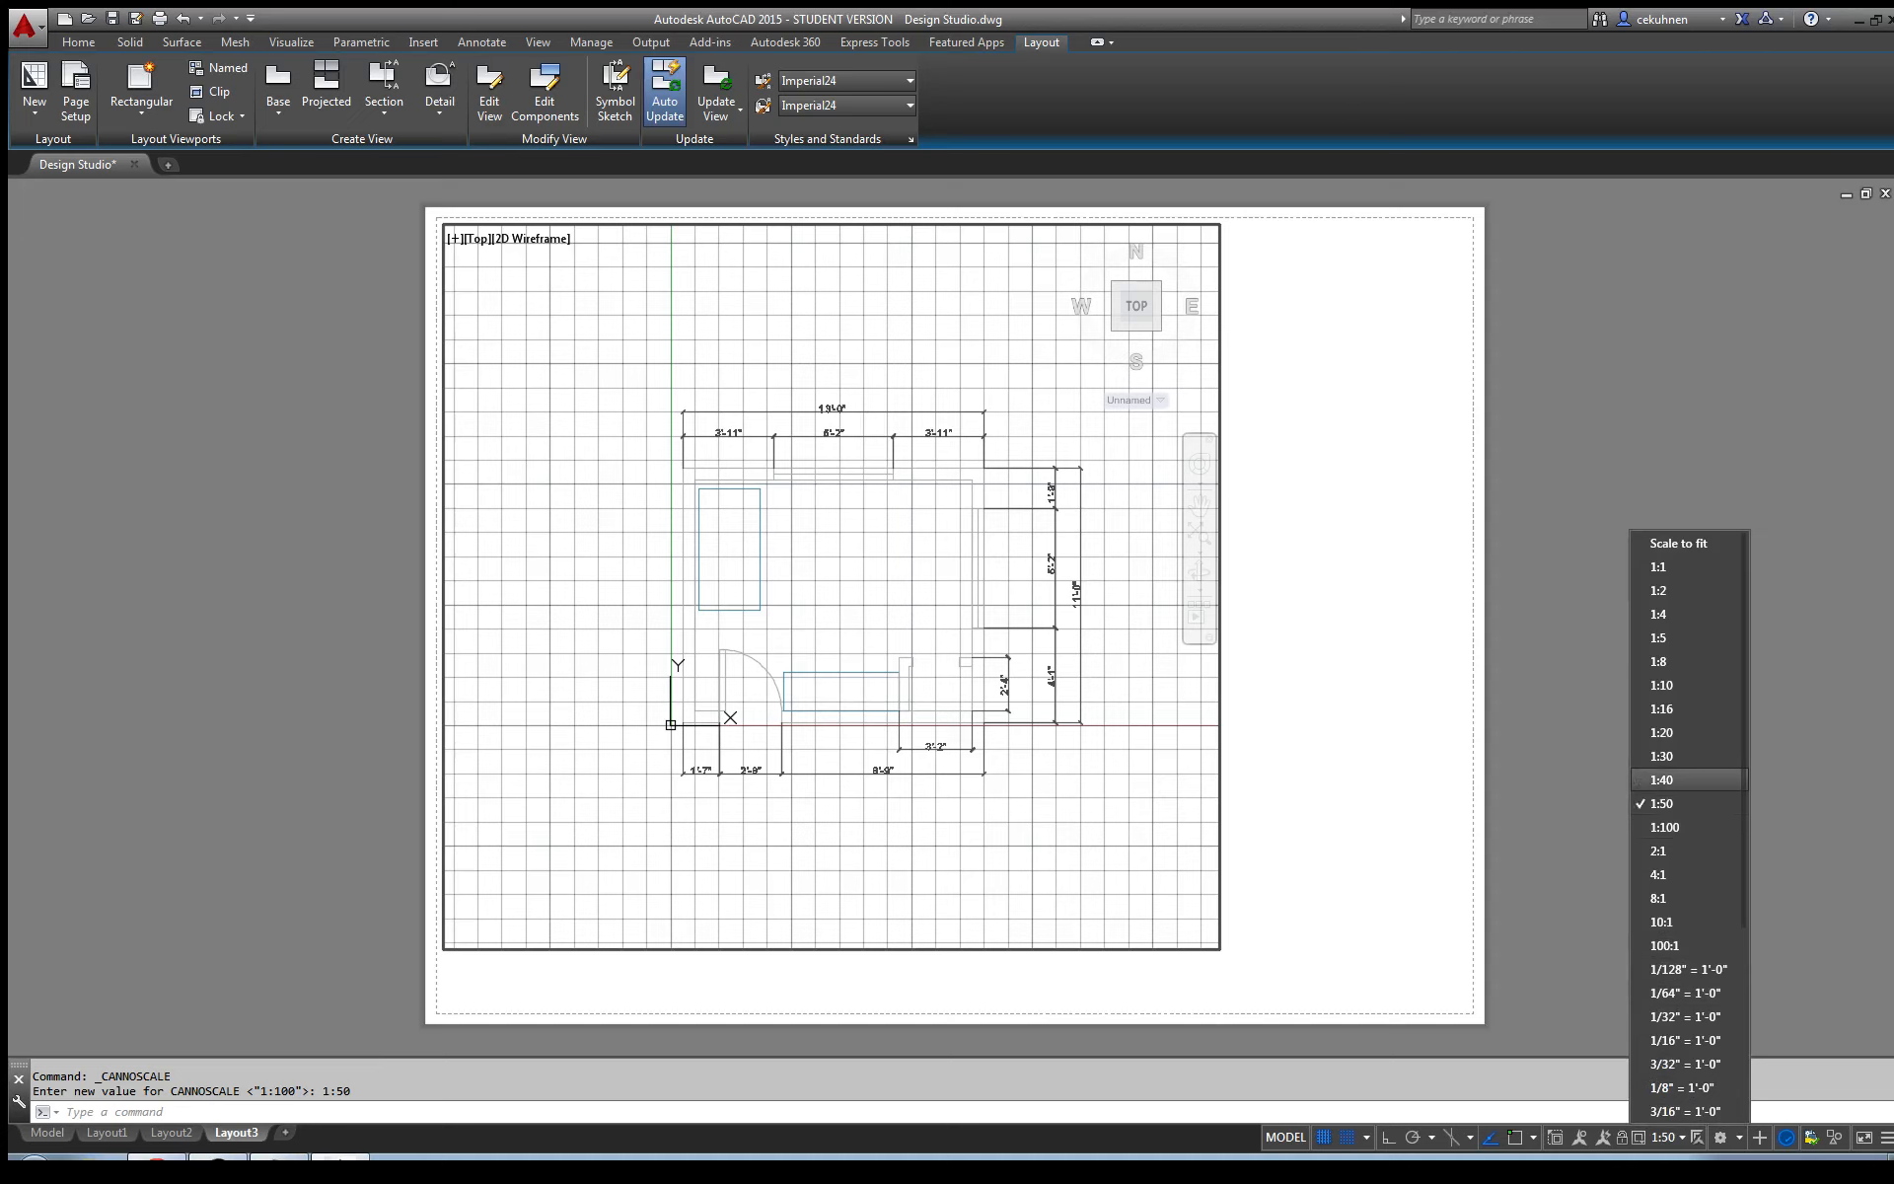
left_click(1667, 780)
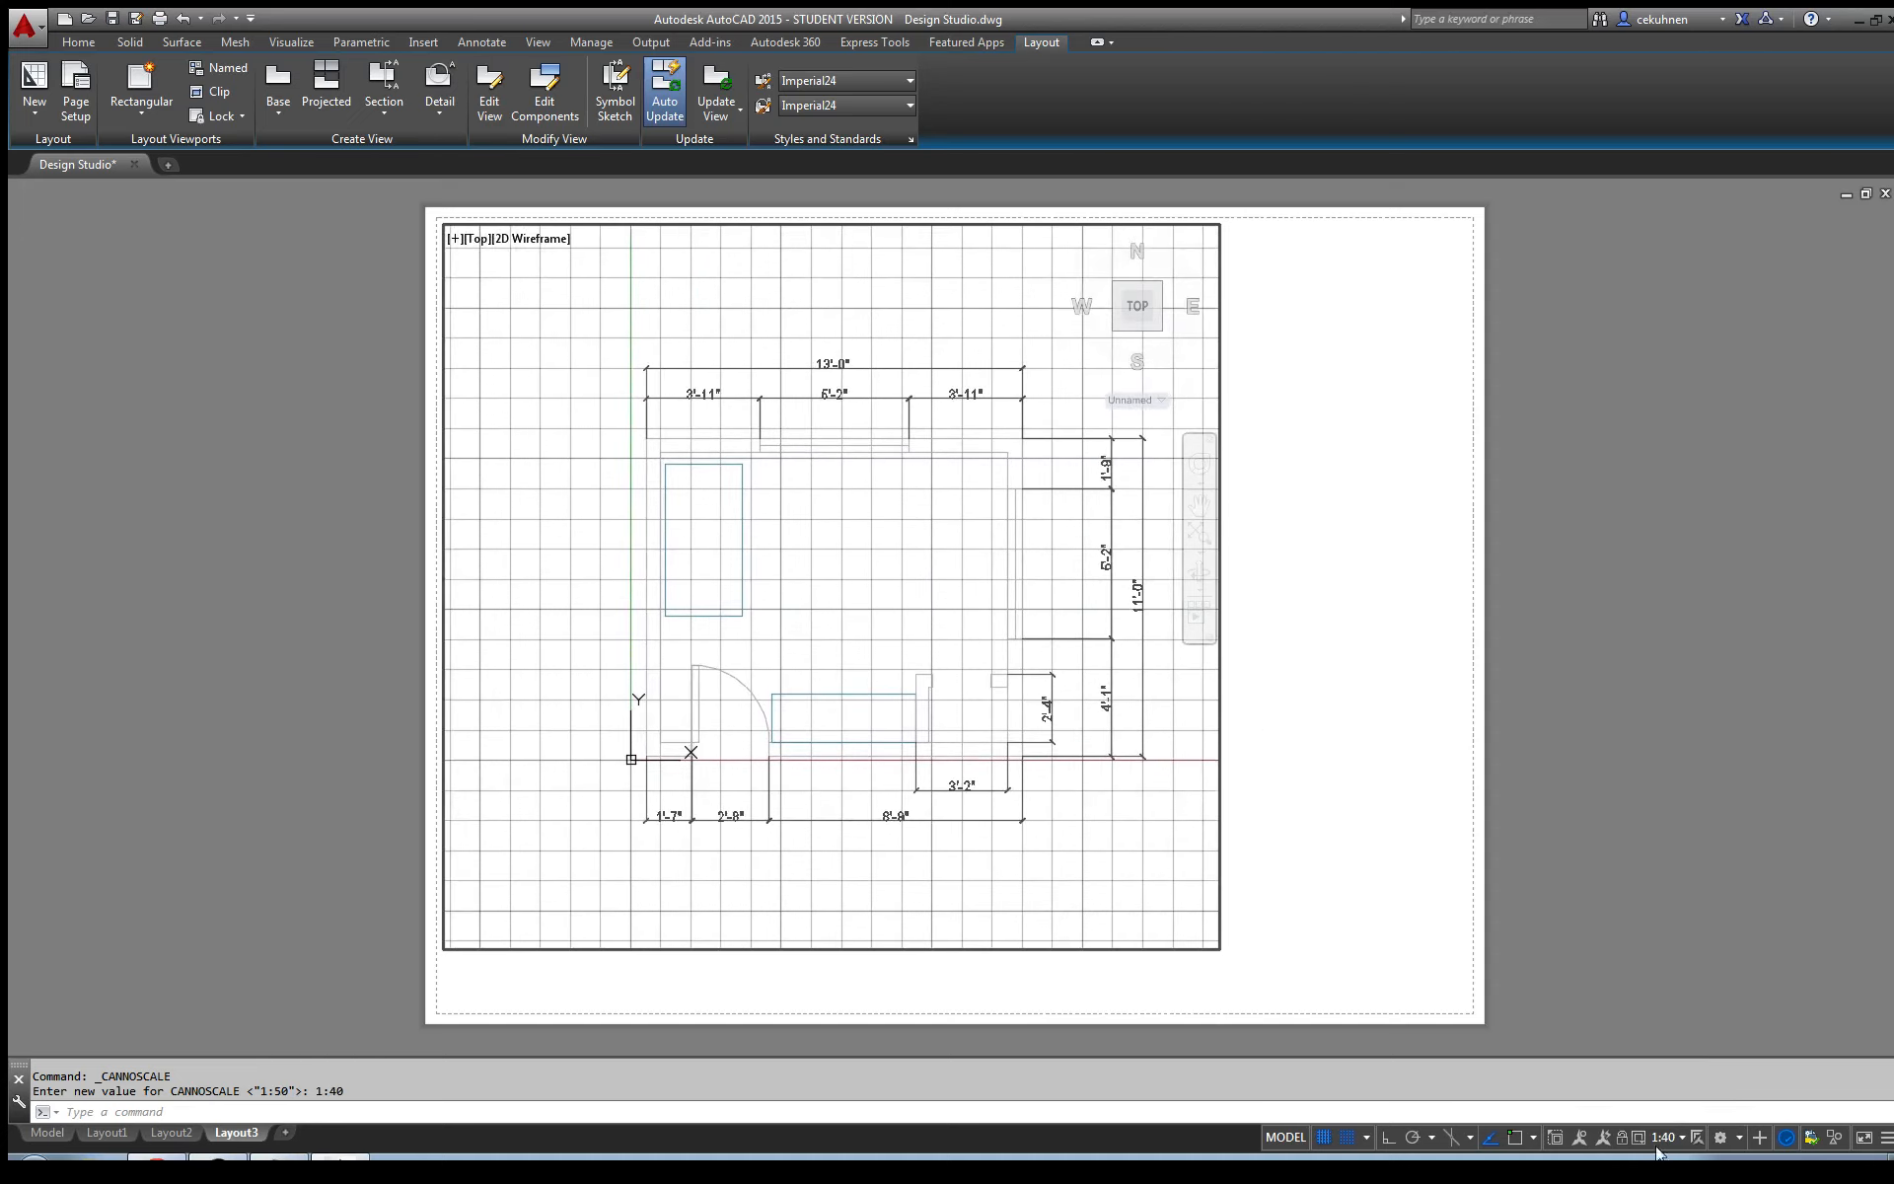
left_click(1665, 1137)
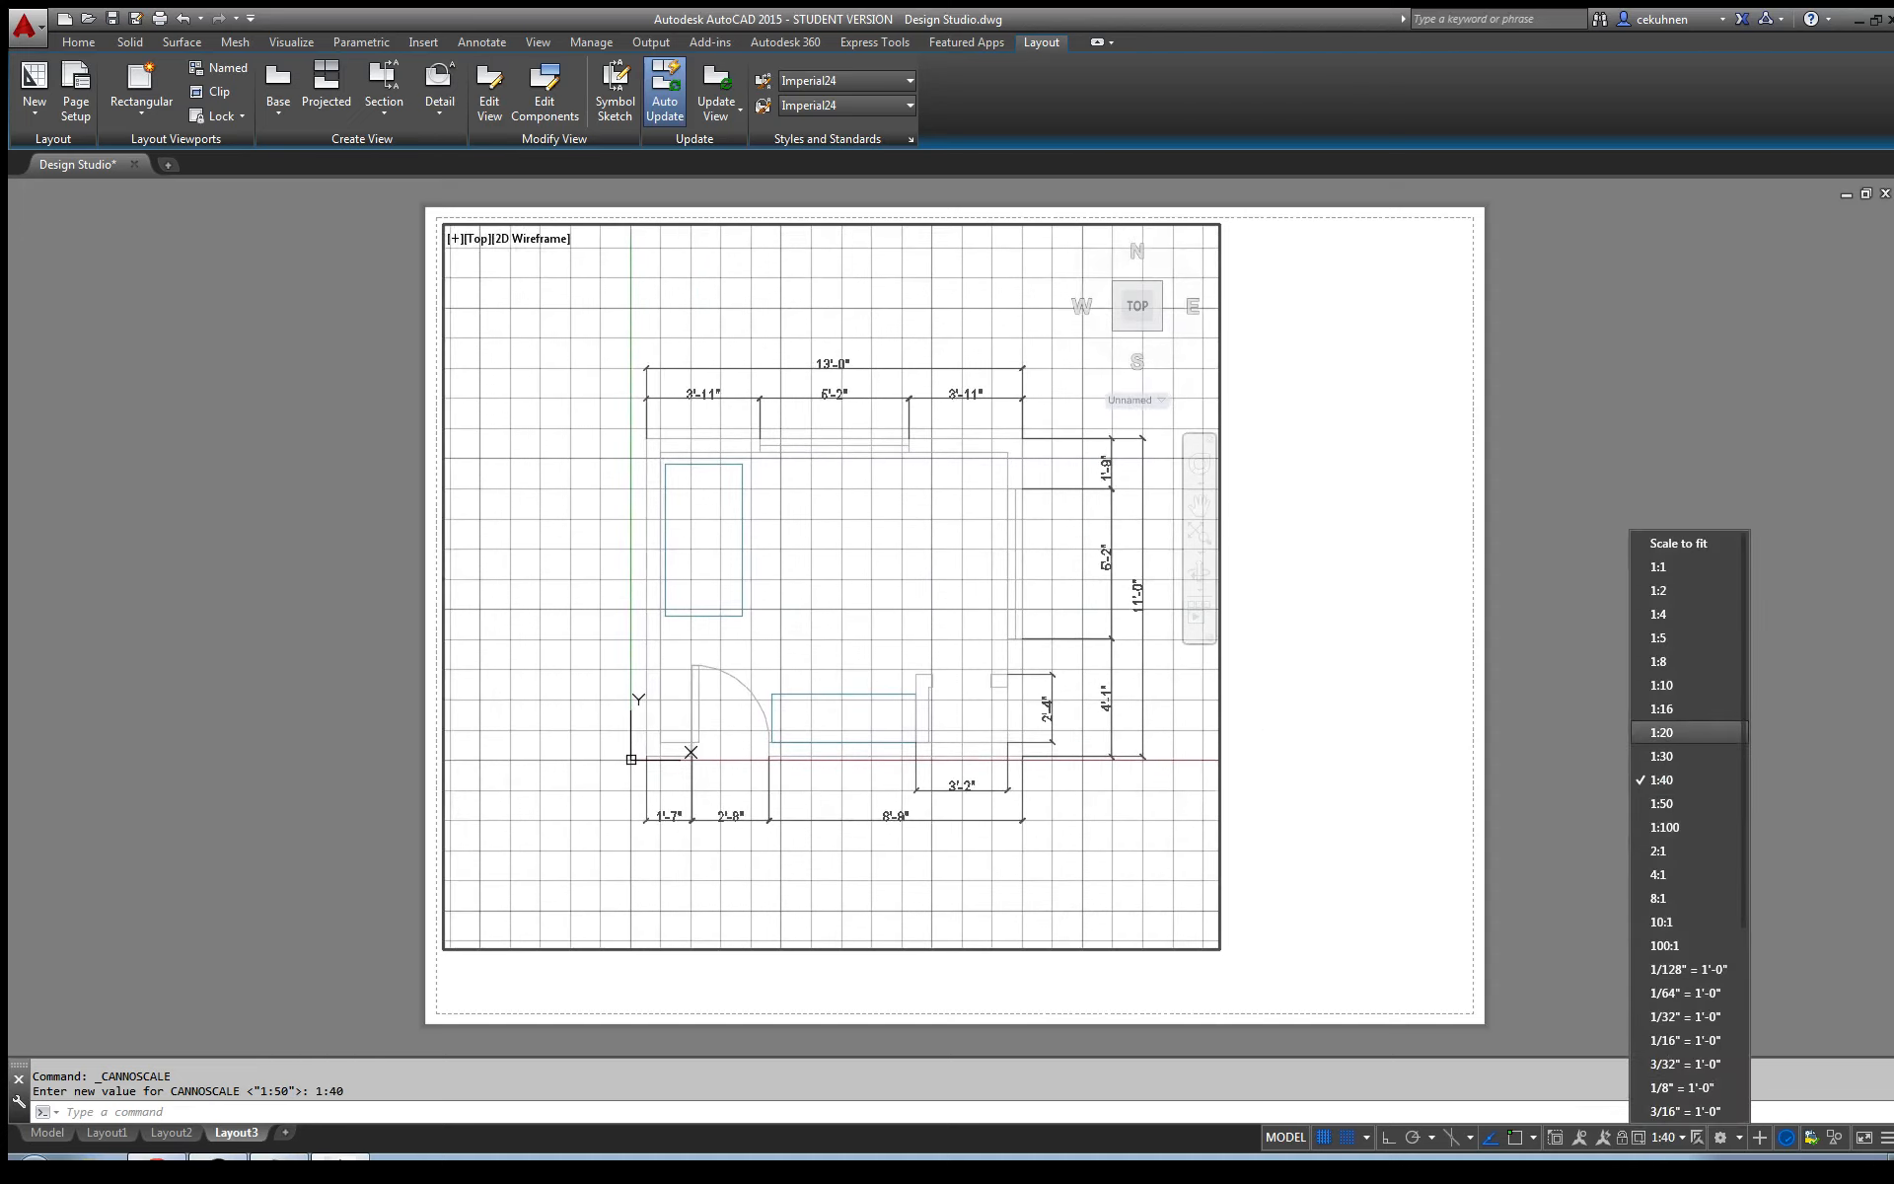
left_click(1667, 732)
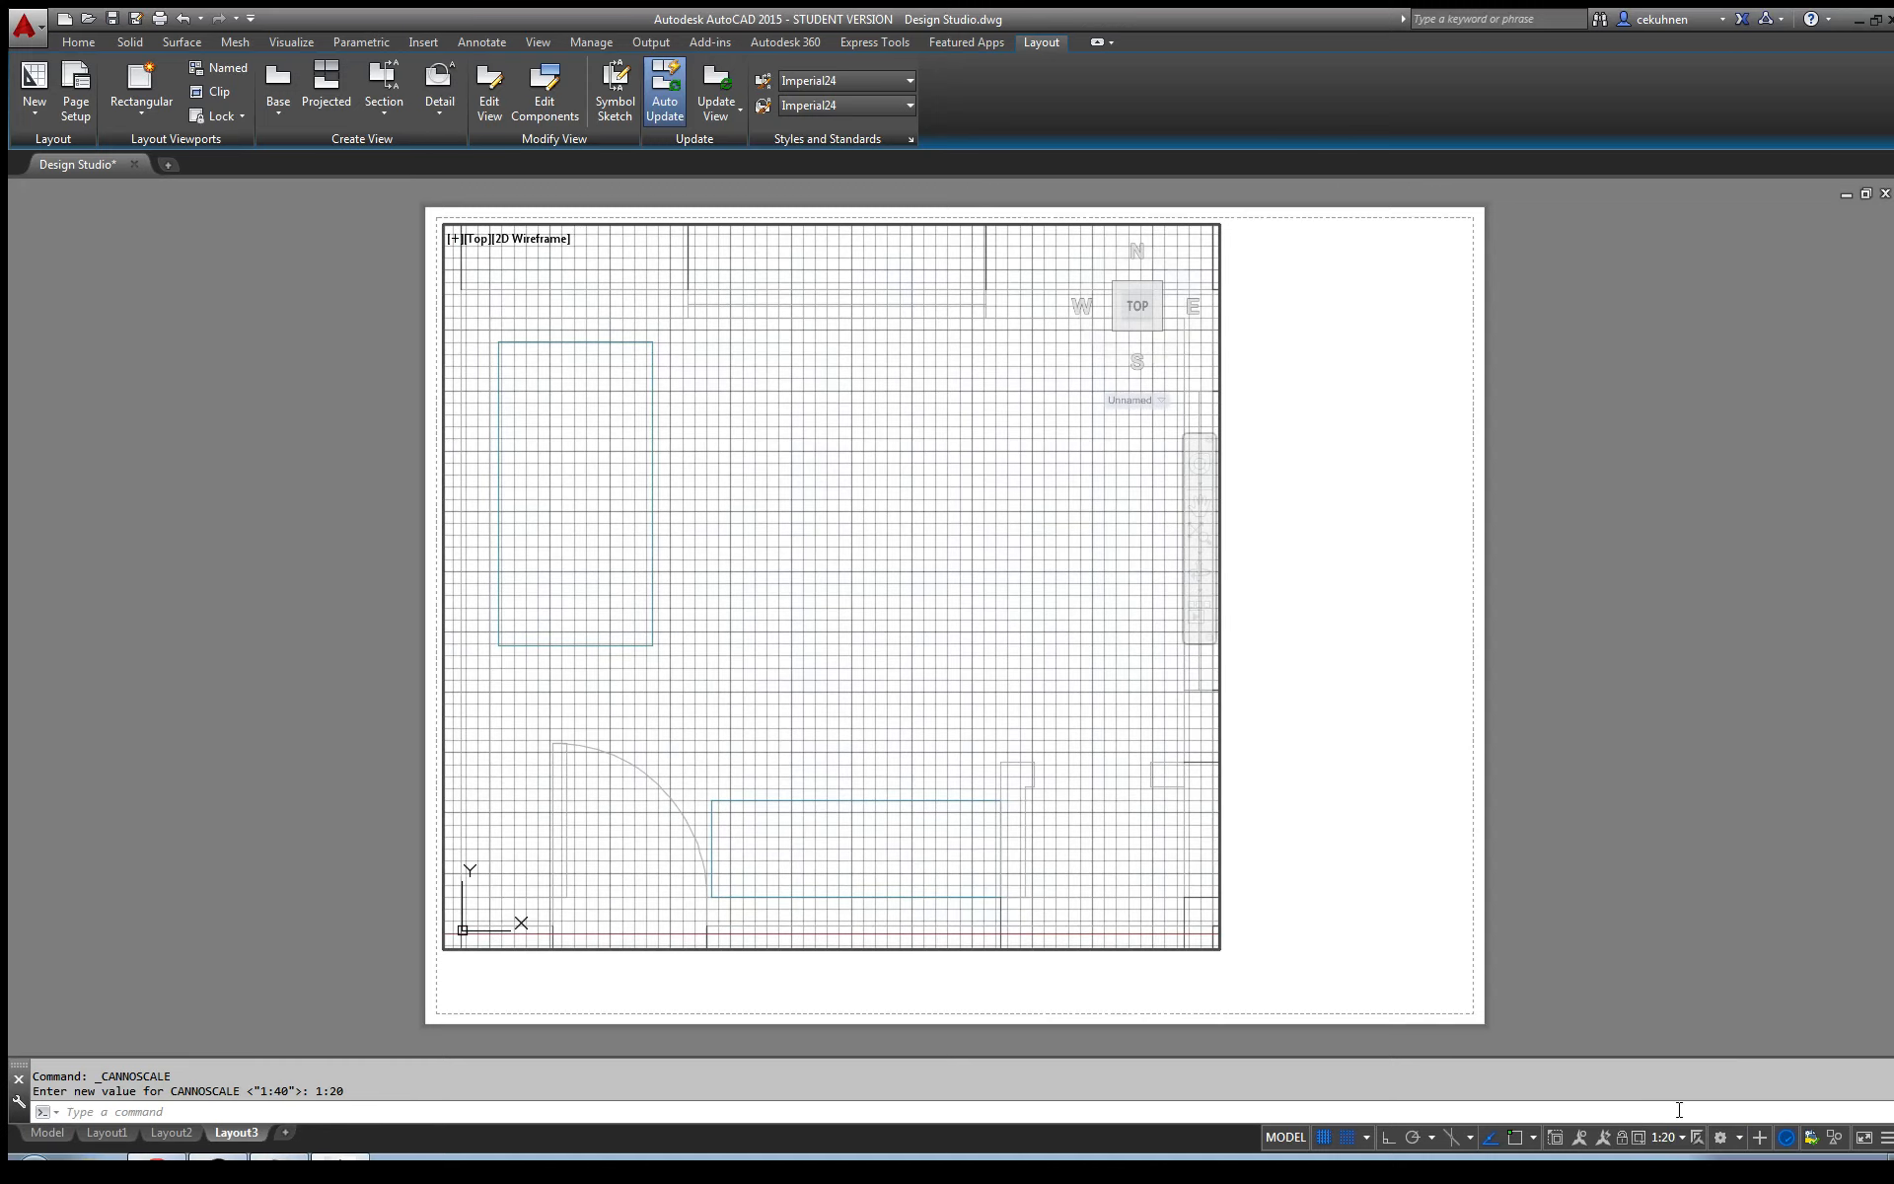
- Set the viewport scale to 1:30 and pan the plan toward the viewport's upper-left corner so every dimension fits
left_click(1669, 1139)
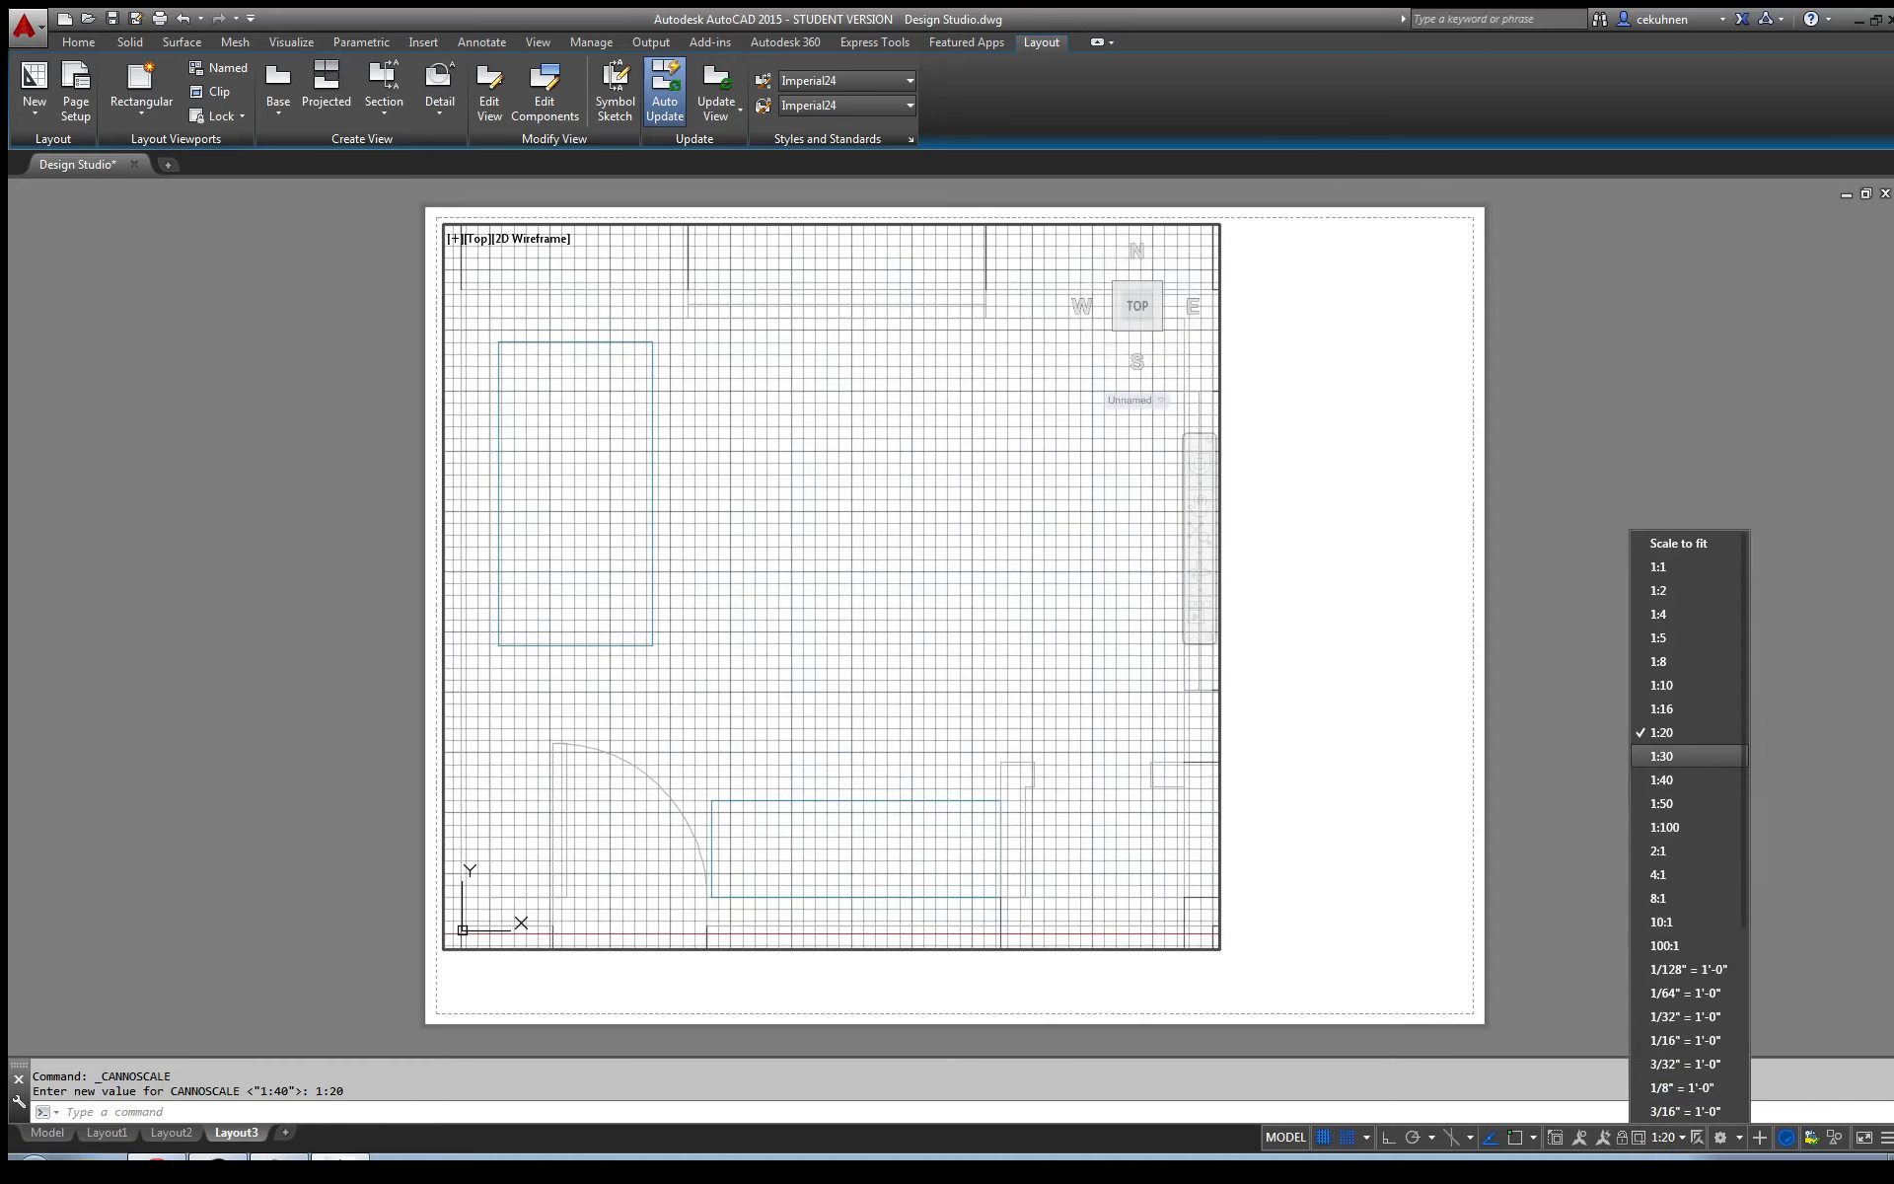
left_click(1693, 756)
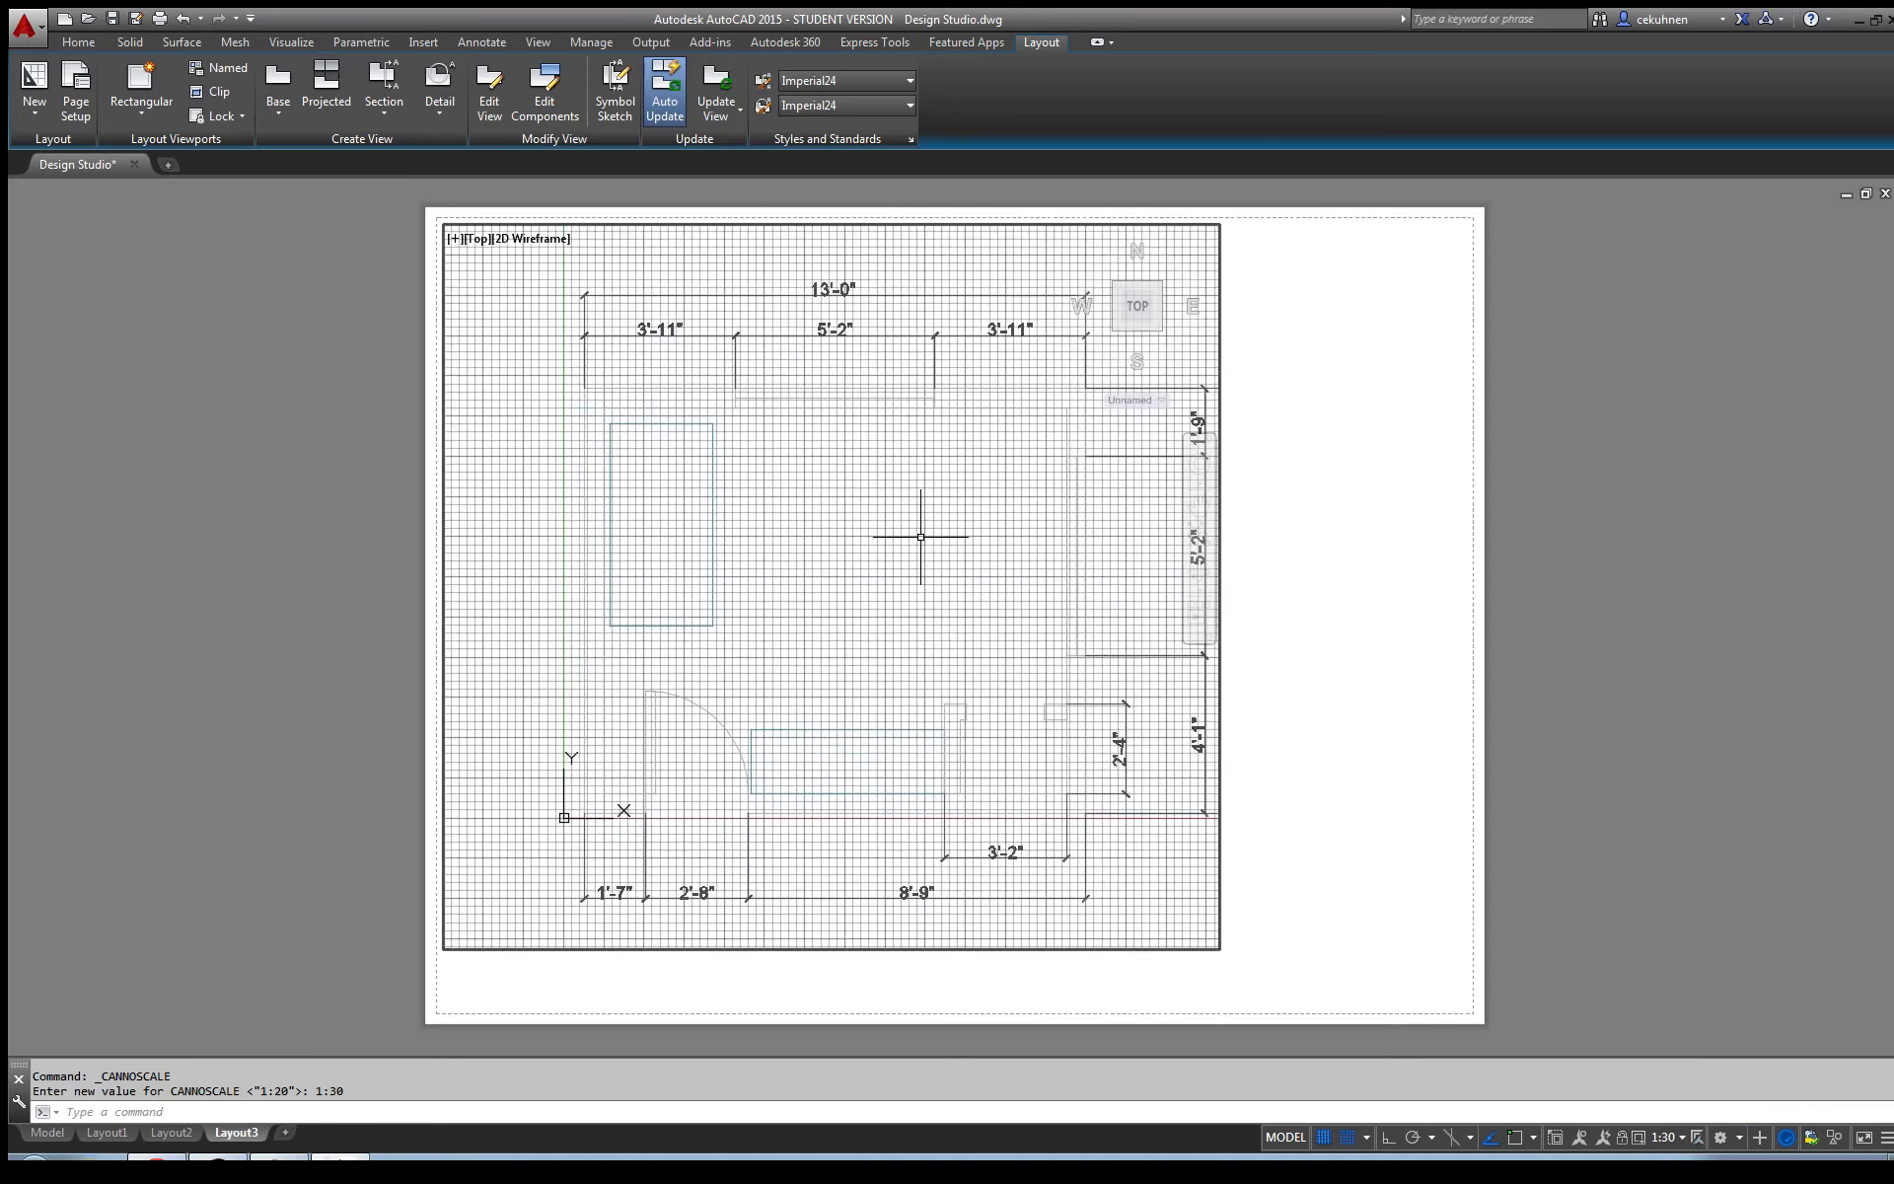
left_click(1198, 508)
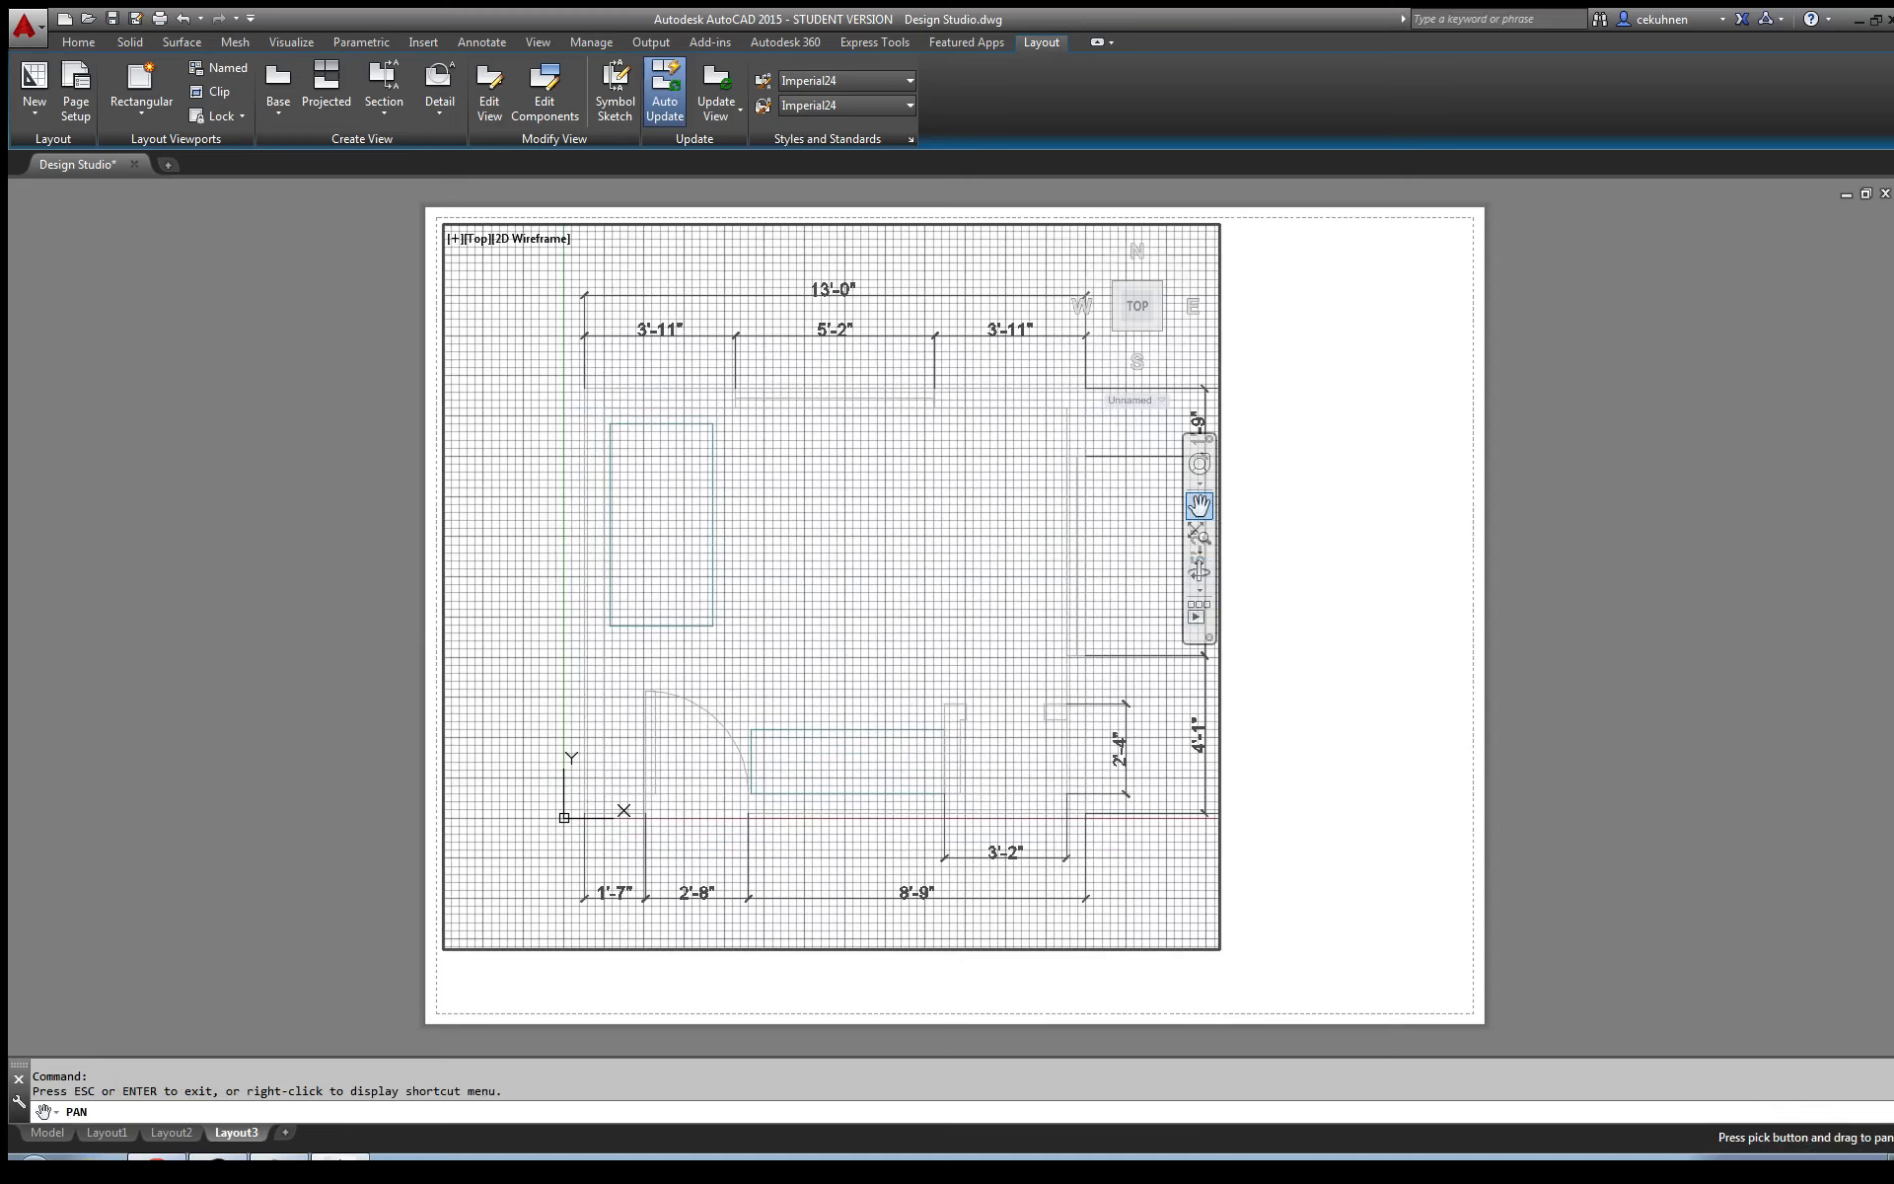
left_click_drag(997, 558, 872, 515)
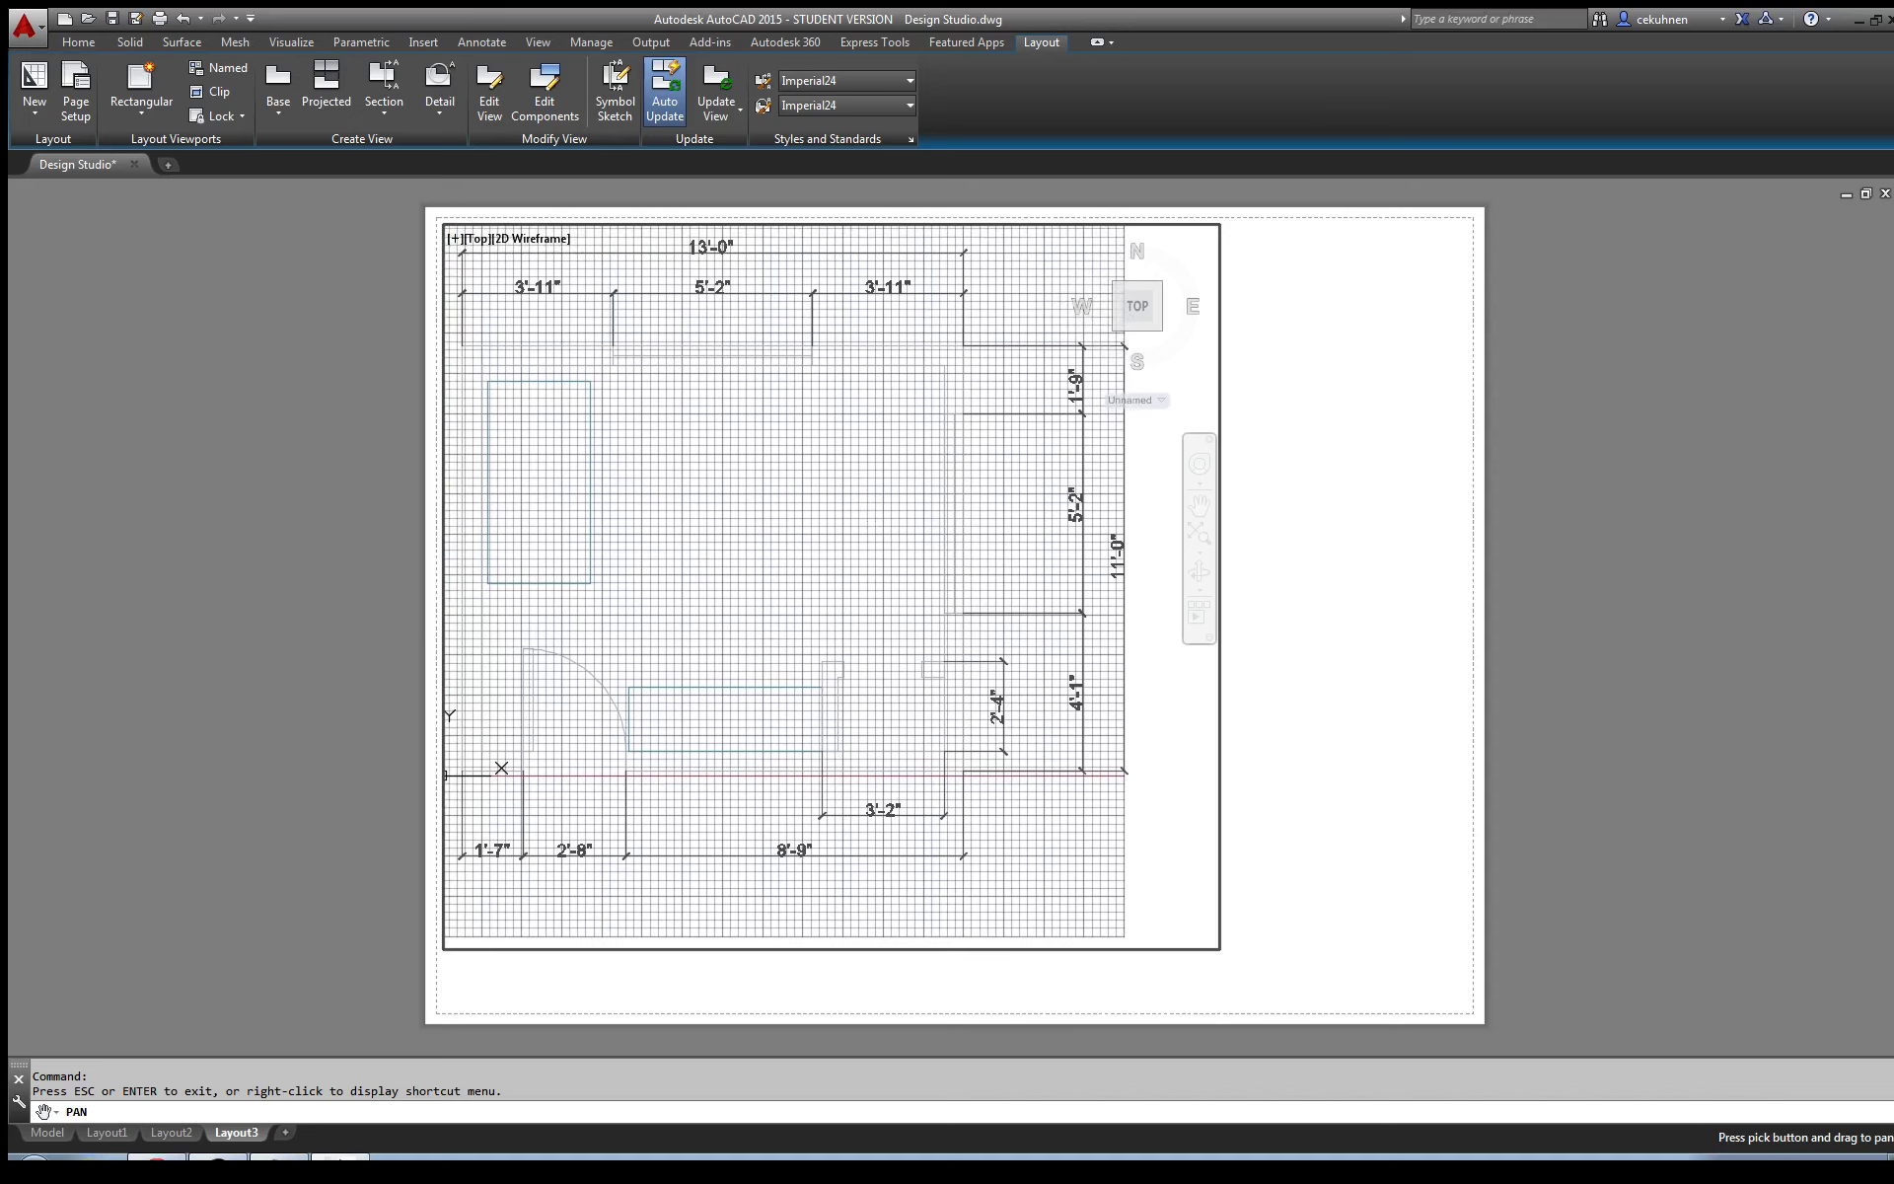
key("Escape")
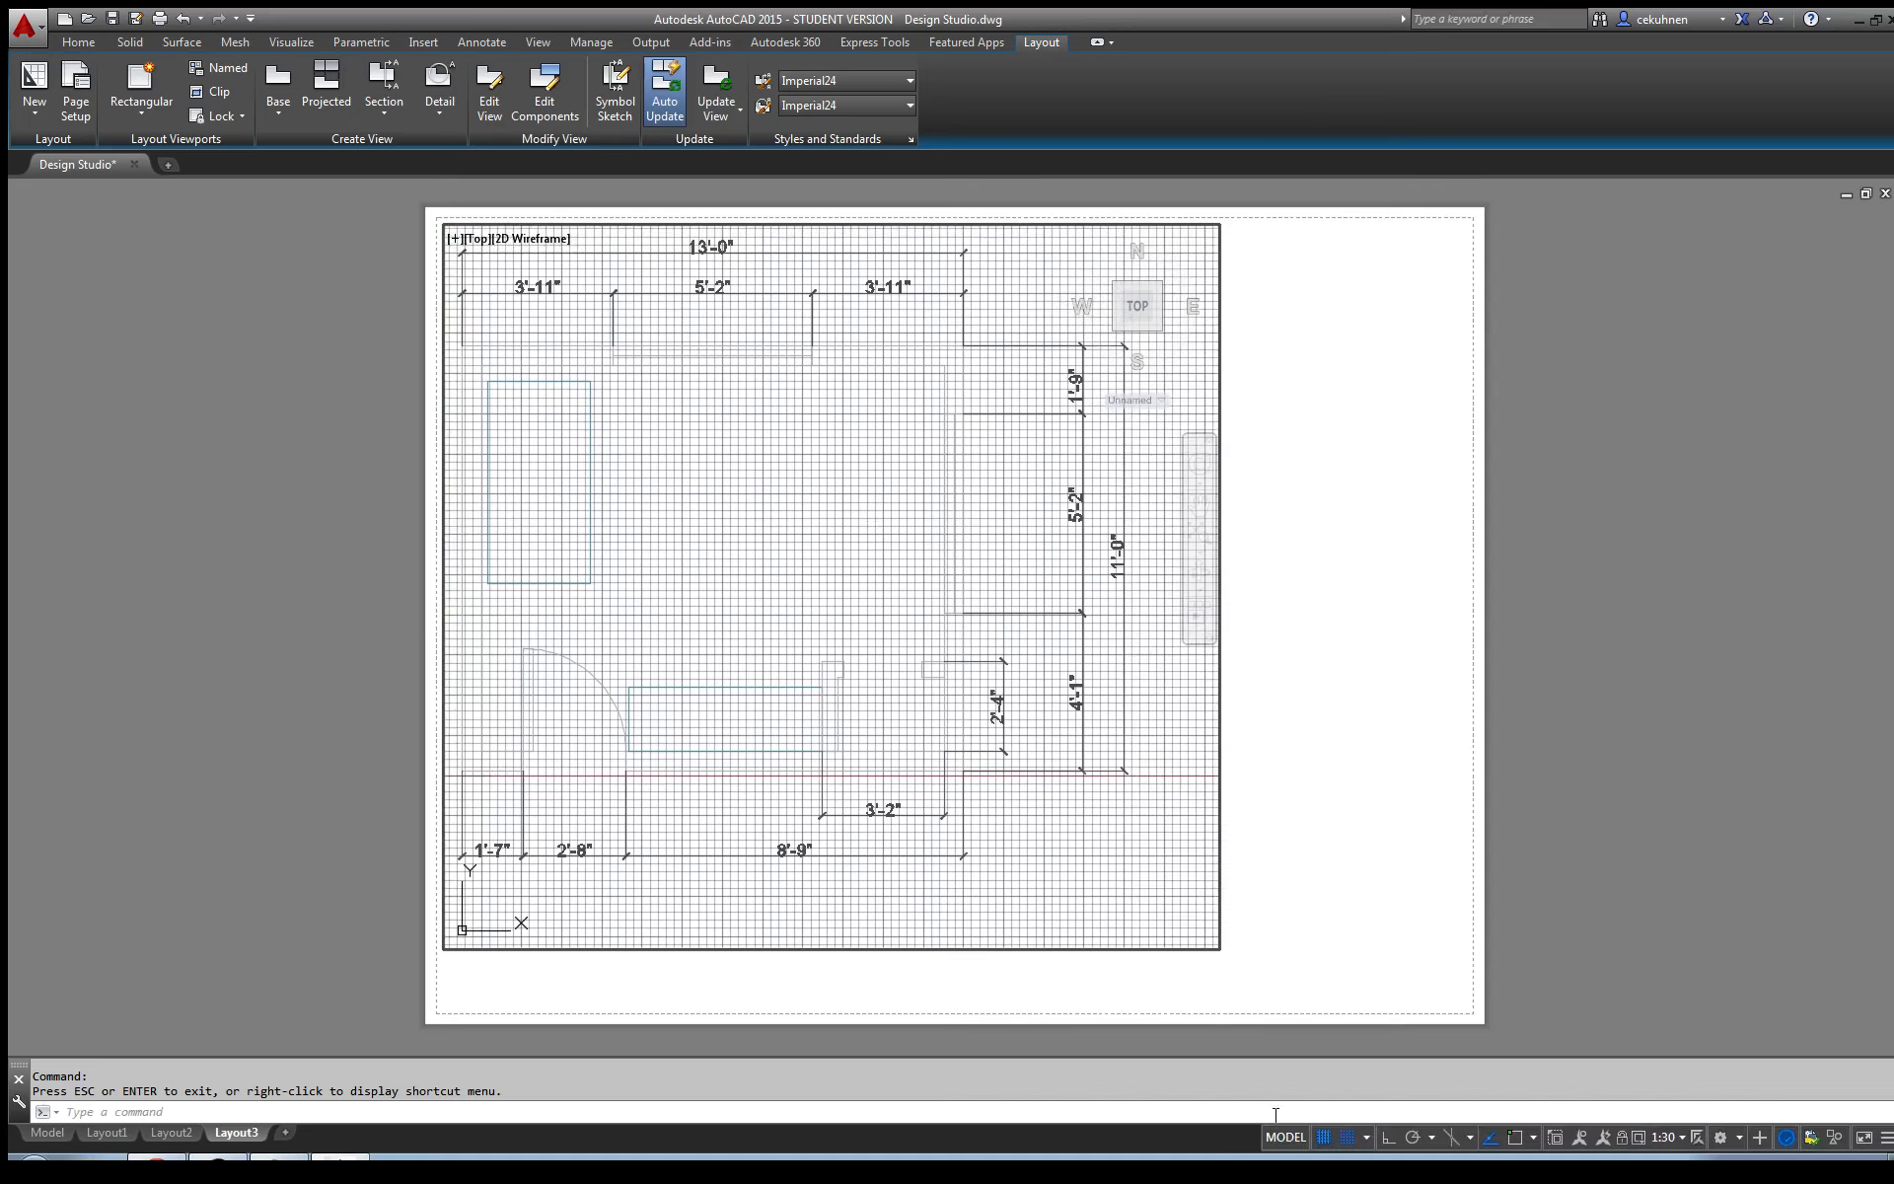
- Return to paper space and stretch the viewport's lower-right corner inward to fit closely around the plan's dimensions
left_click(1287, 1137)
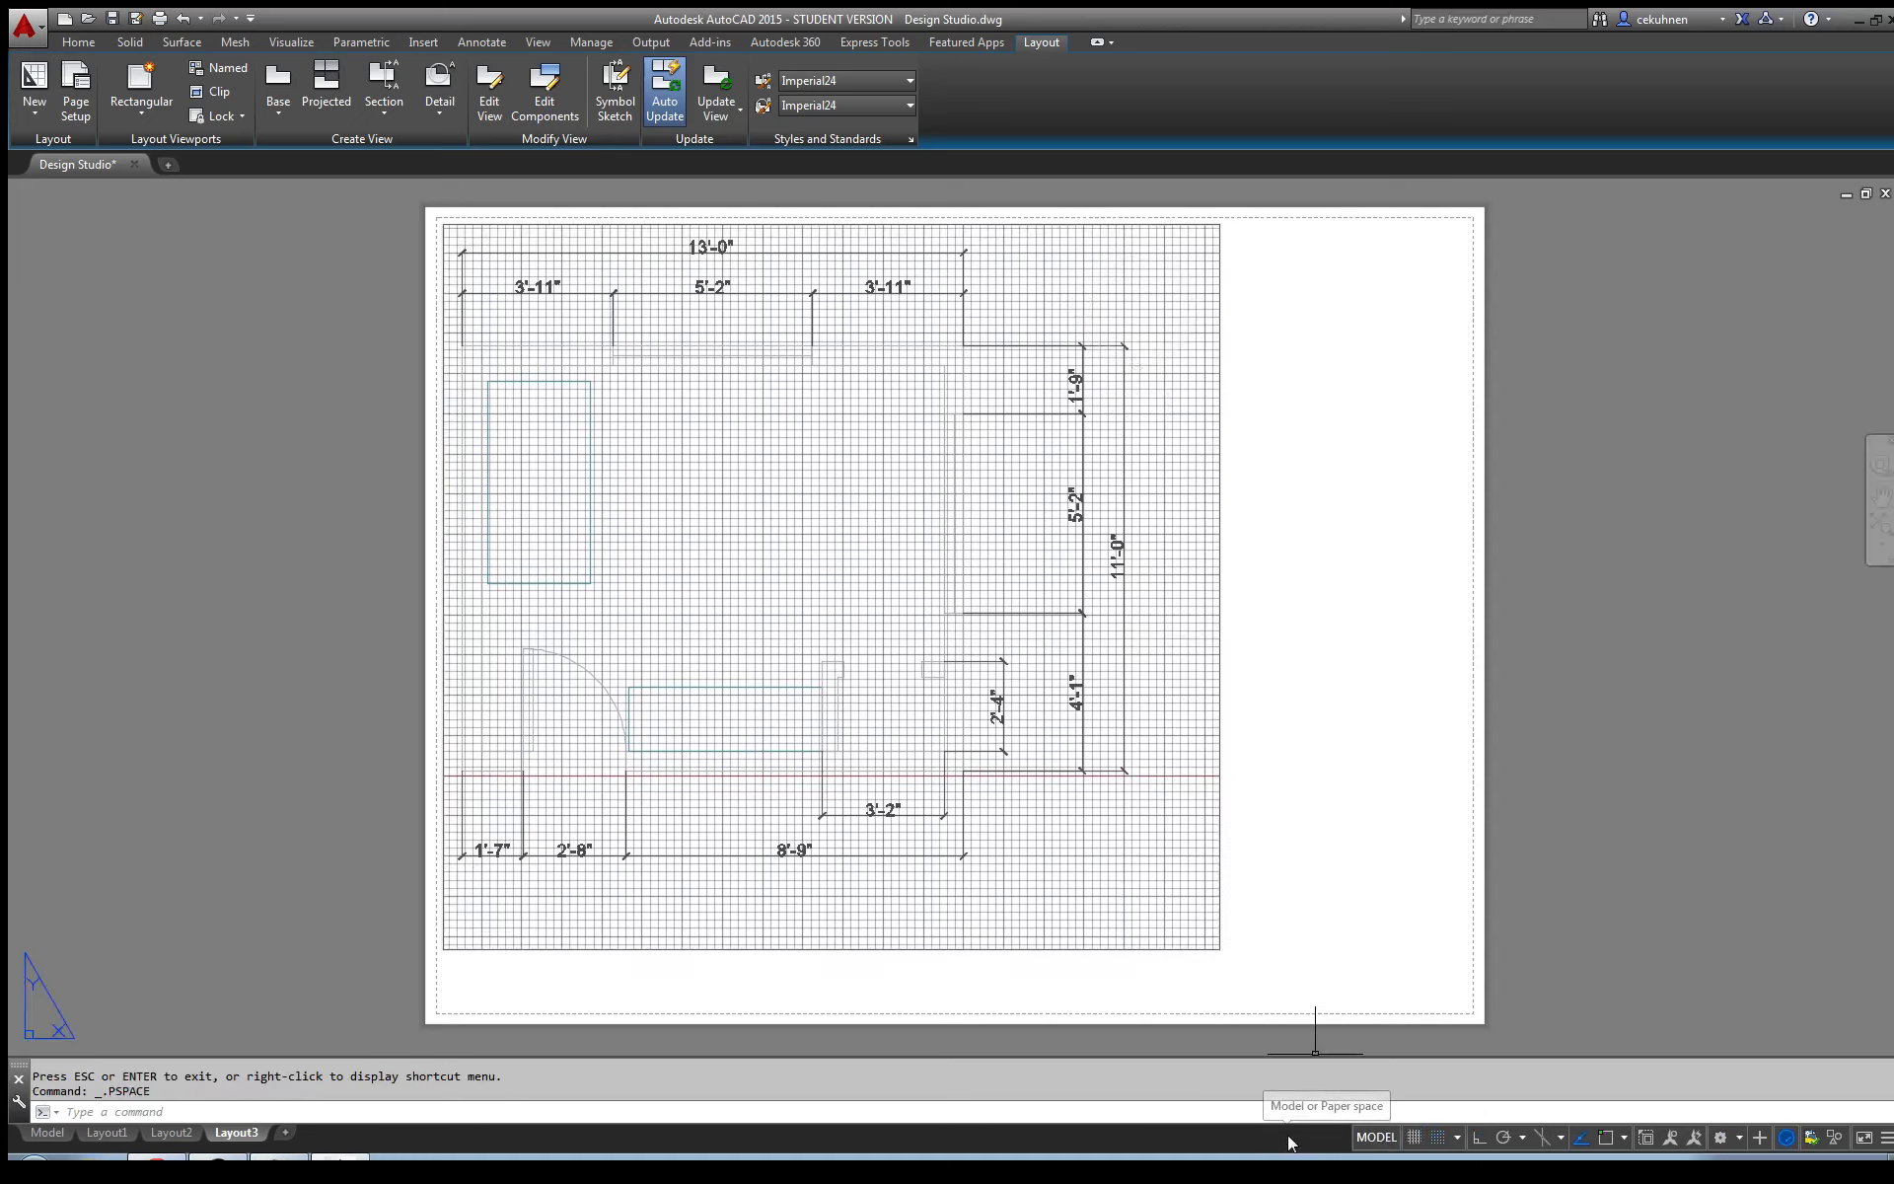
left_click(1220, 942)
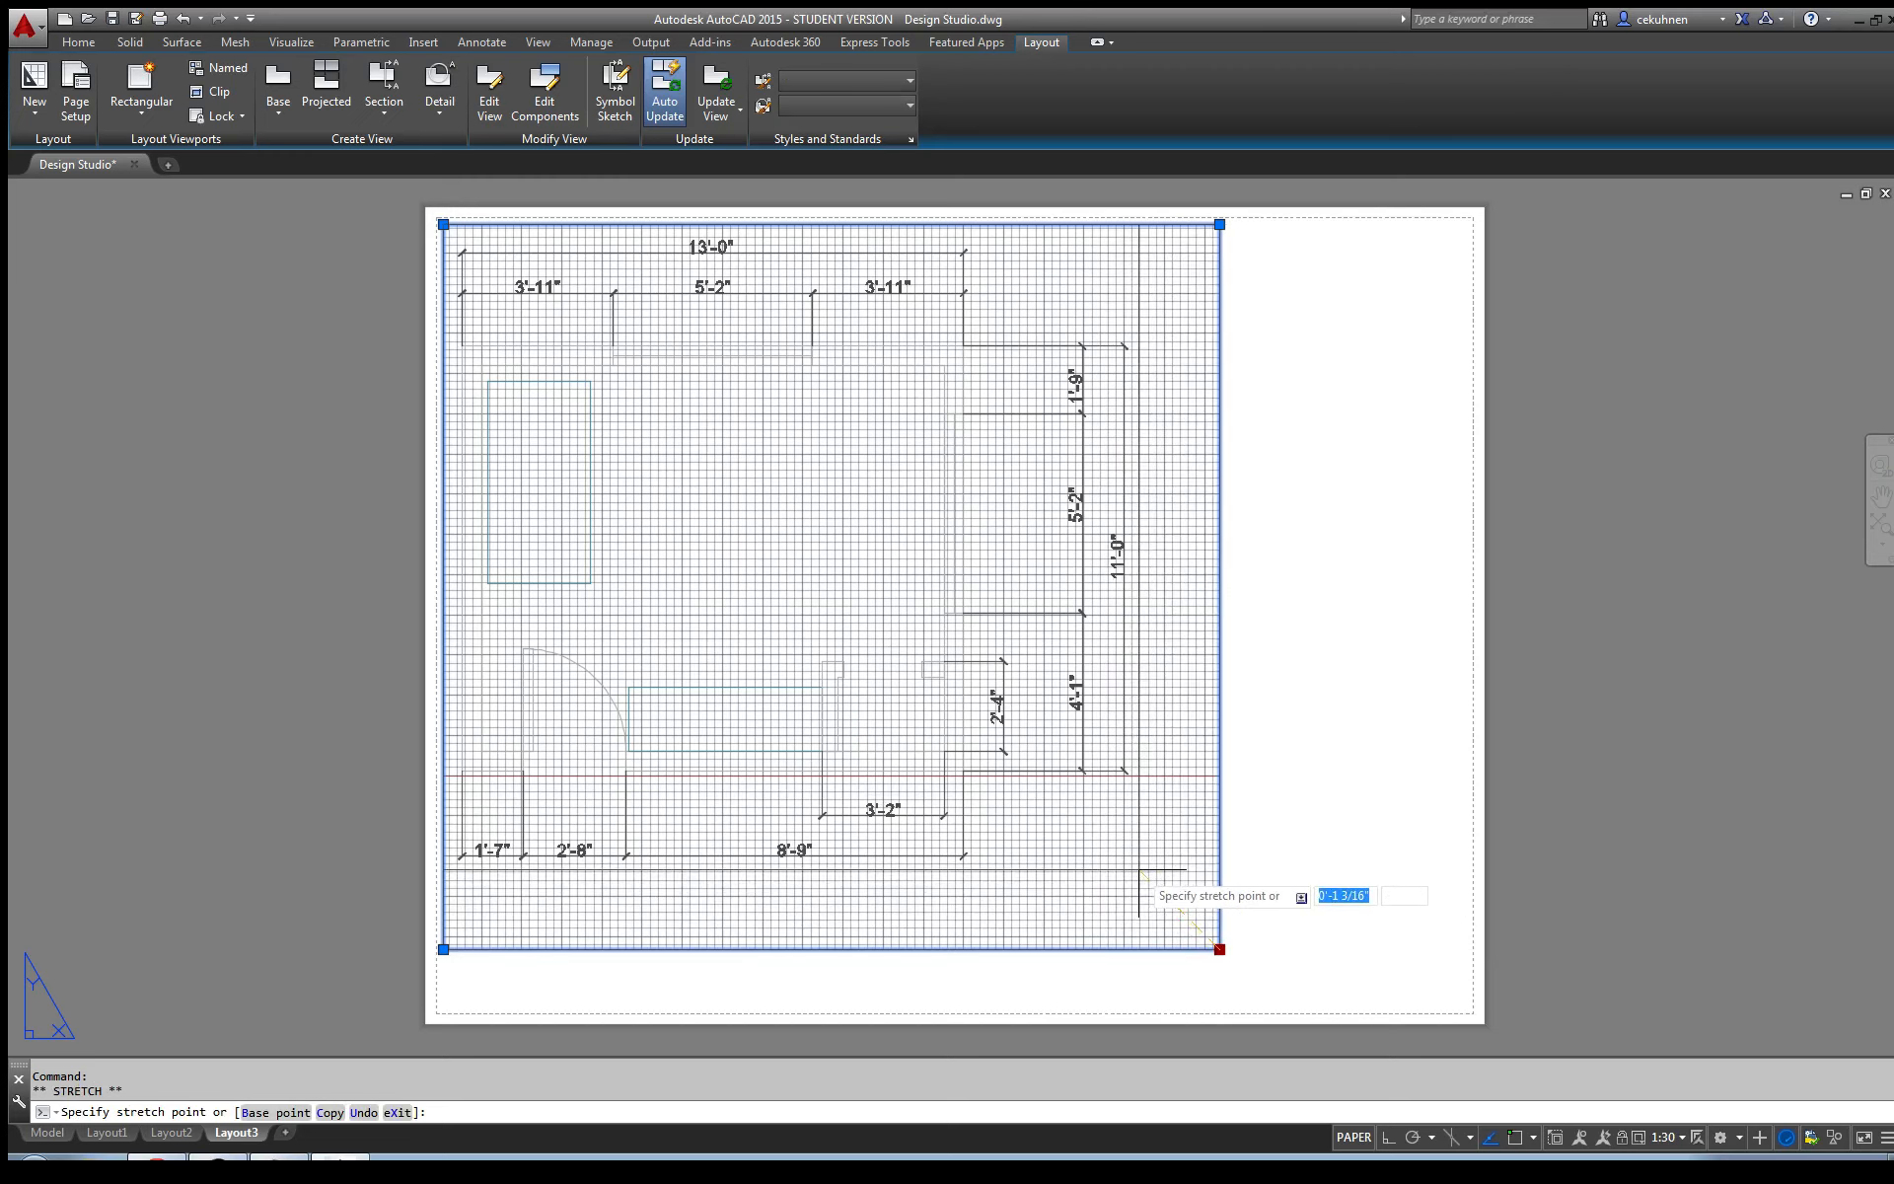
left_click(1139, 870)
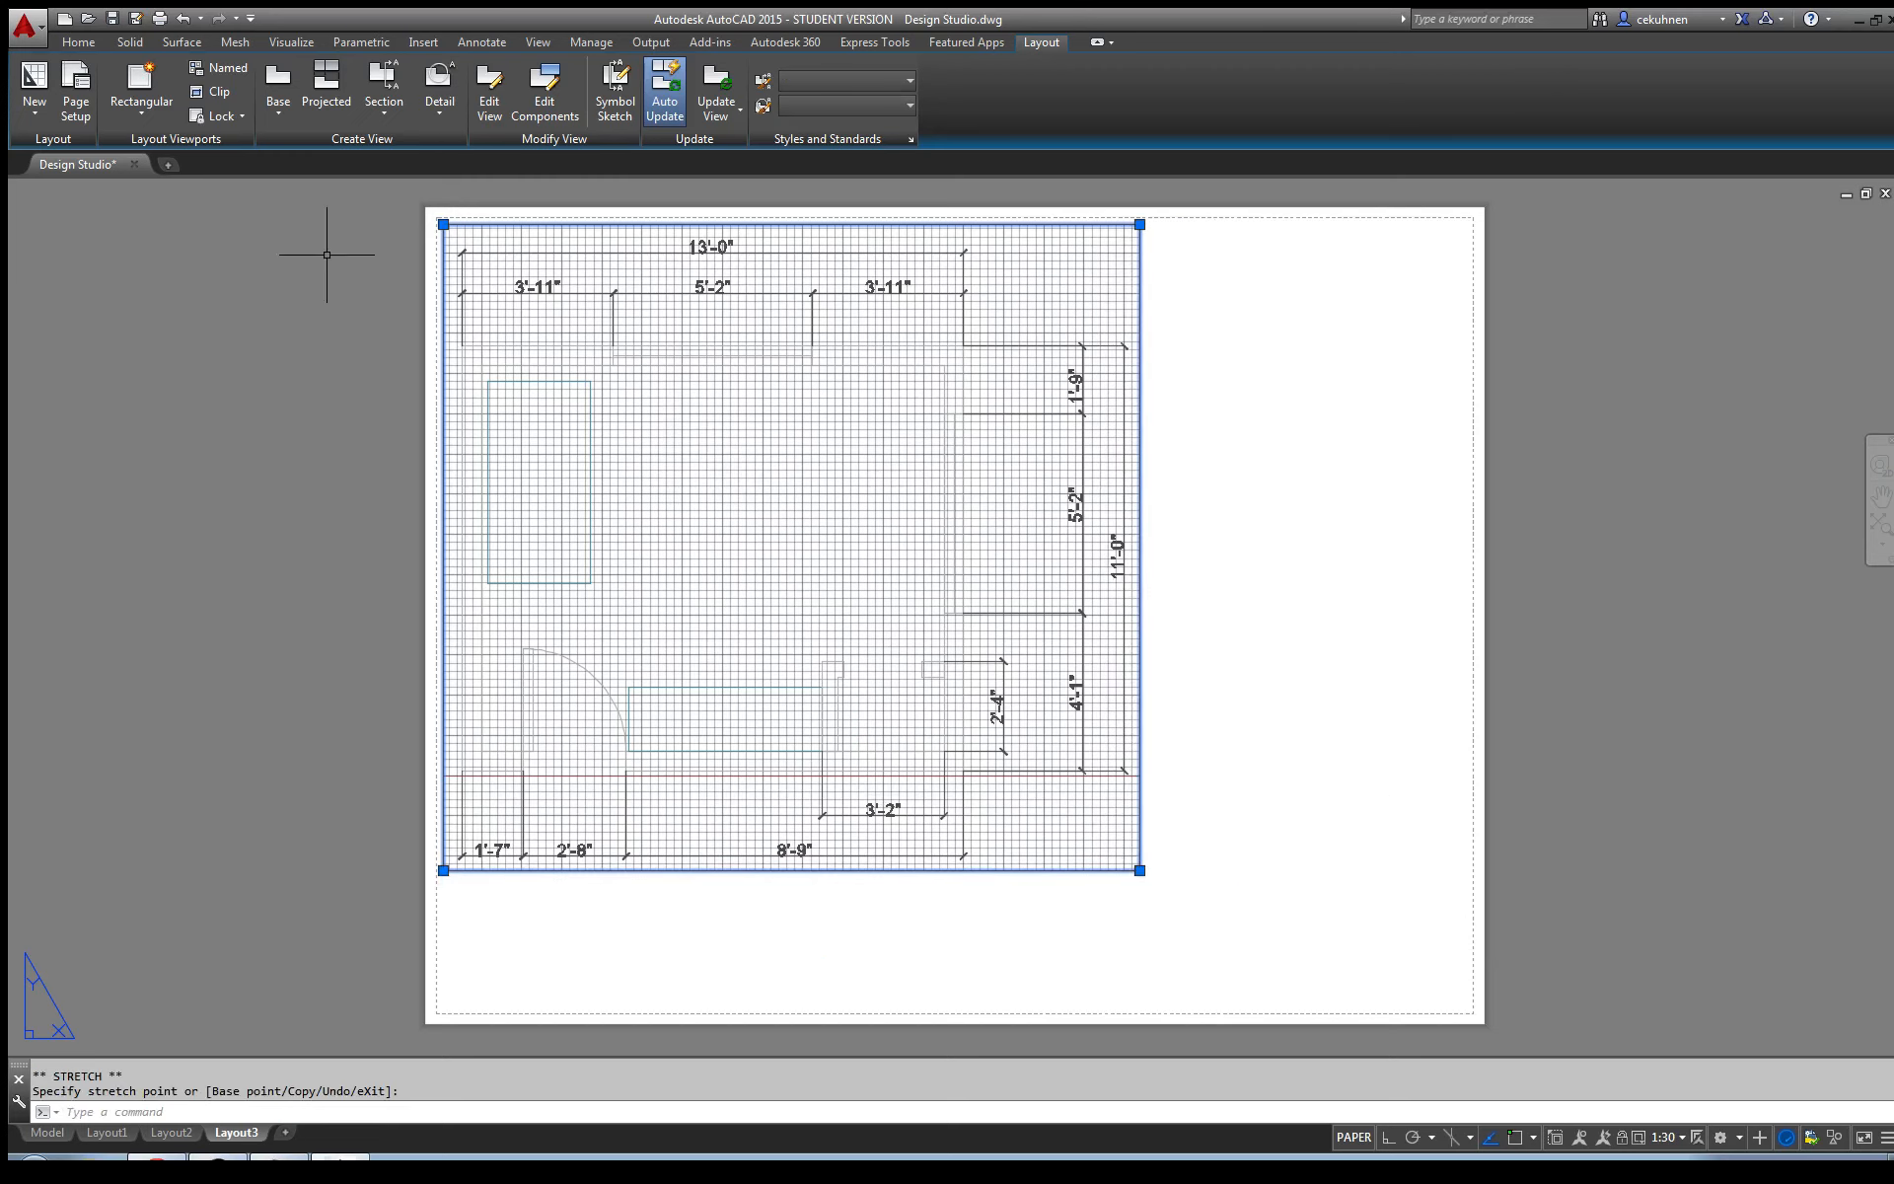
- Add a smaller rectangular viewport beside the plan's lower-right side, reaching the sheet's right margin, and activate its model space
left_click(129, 85)
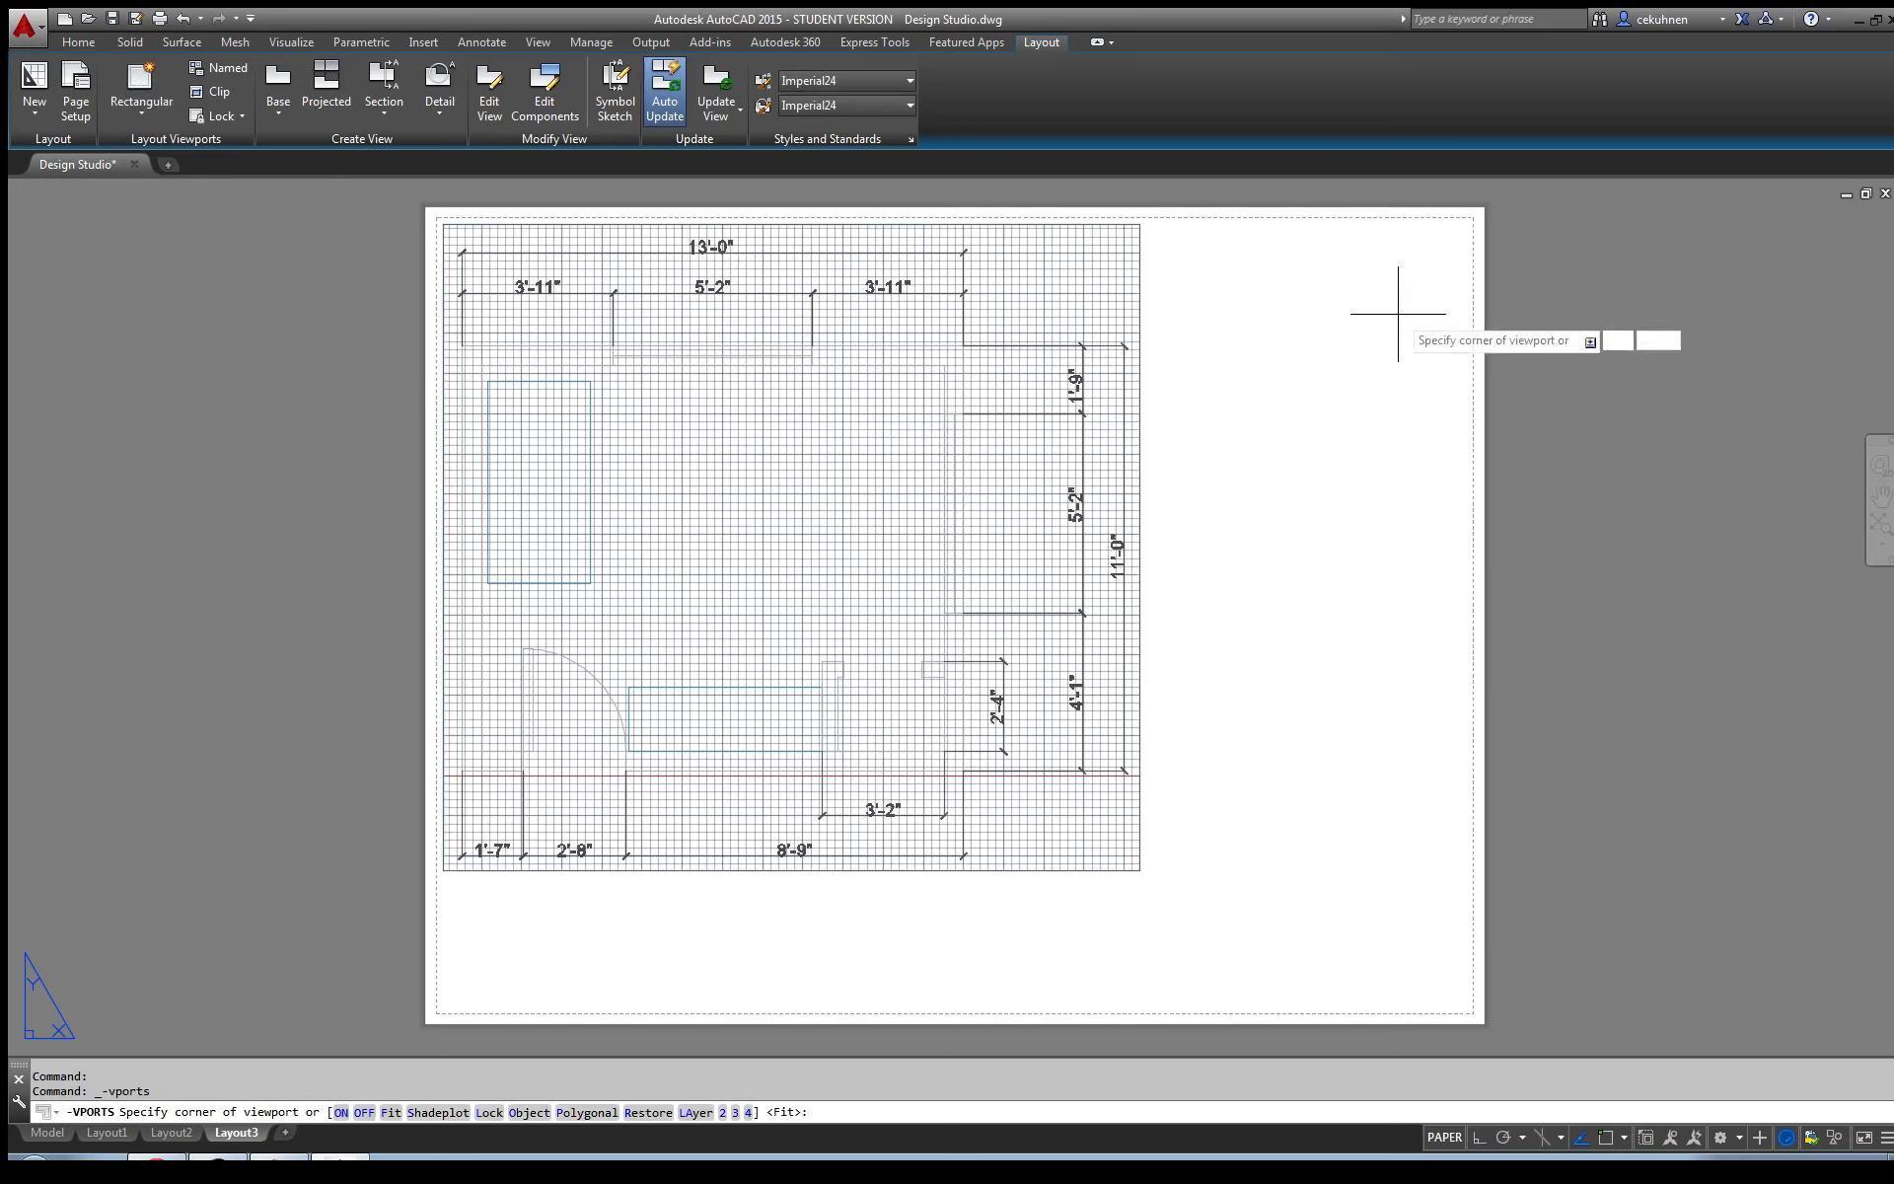
left_click(1151, 869)
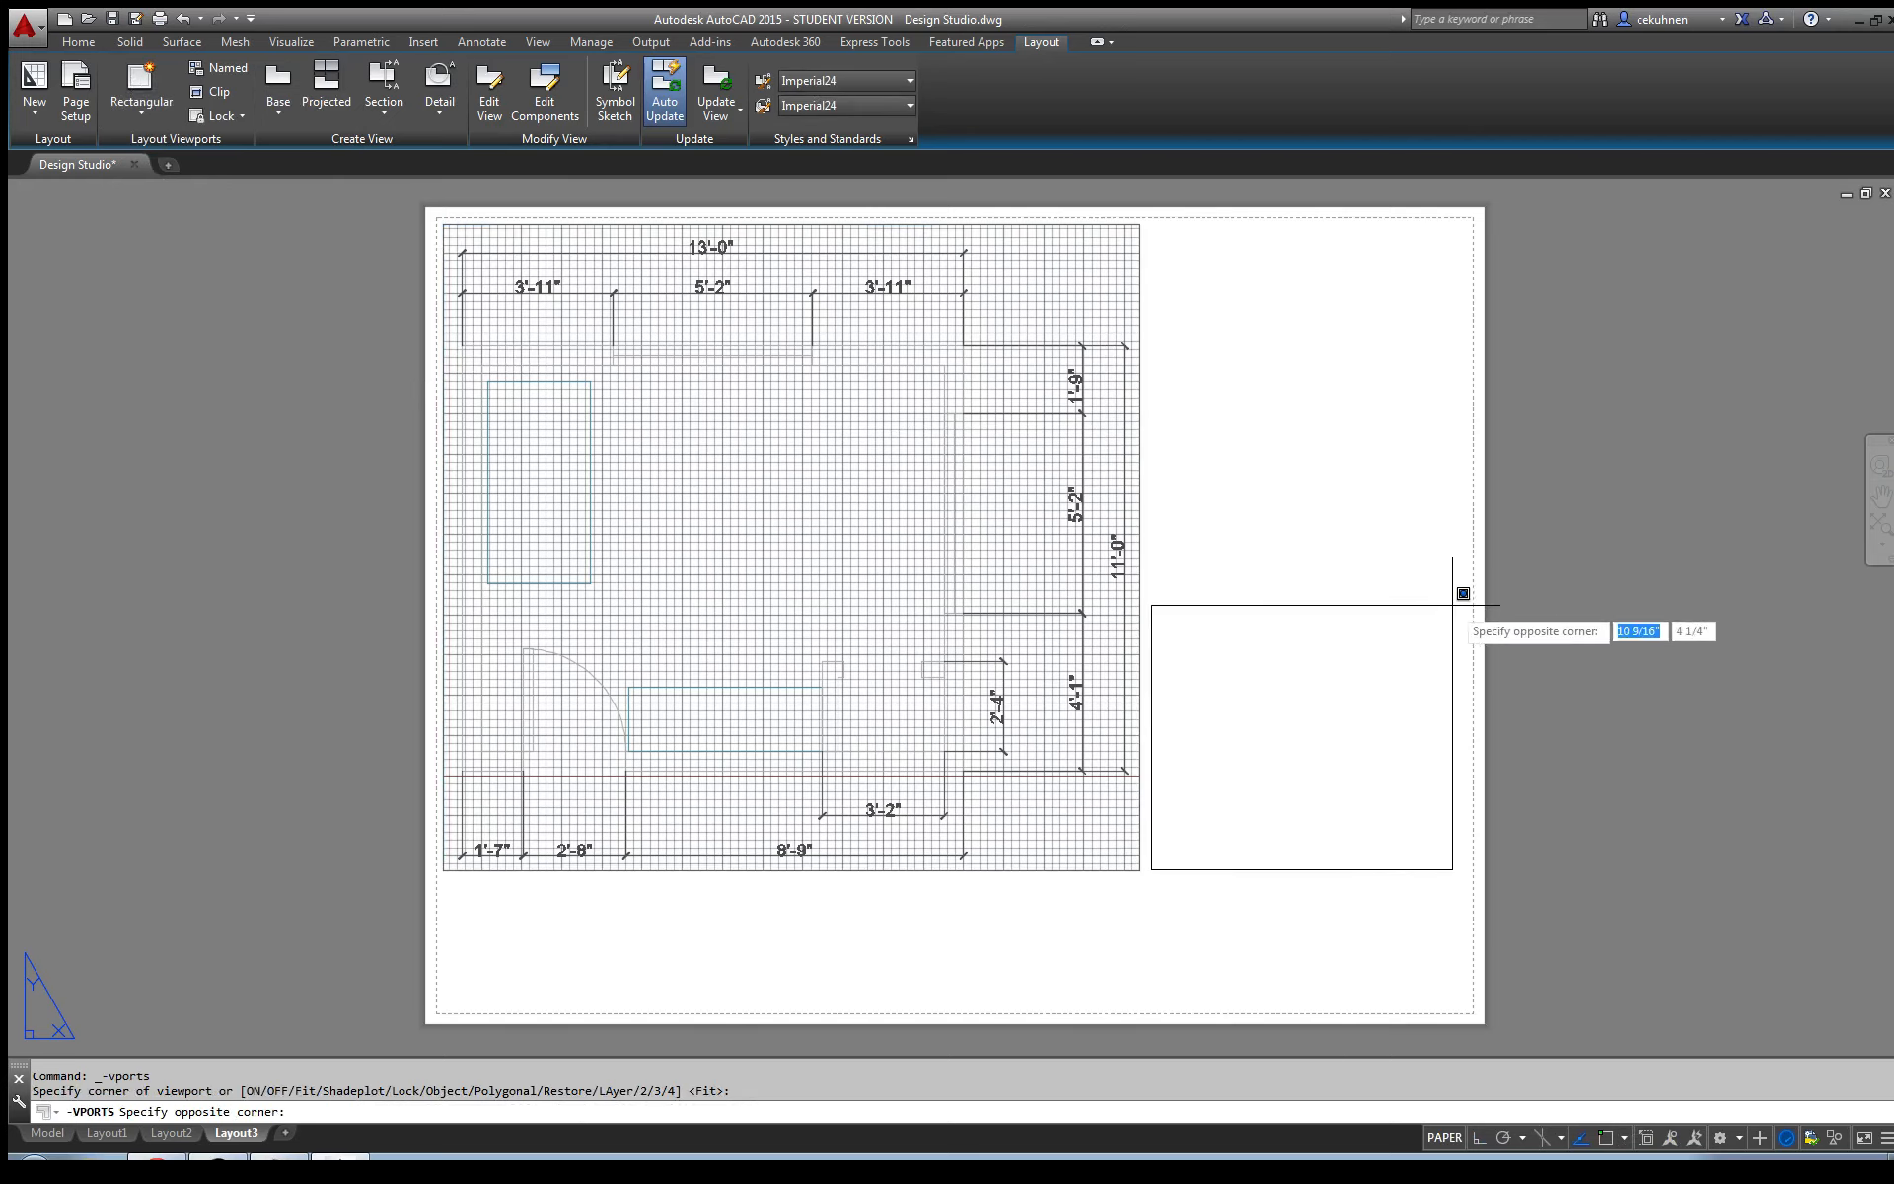
left_click(1471, 611)
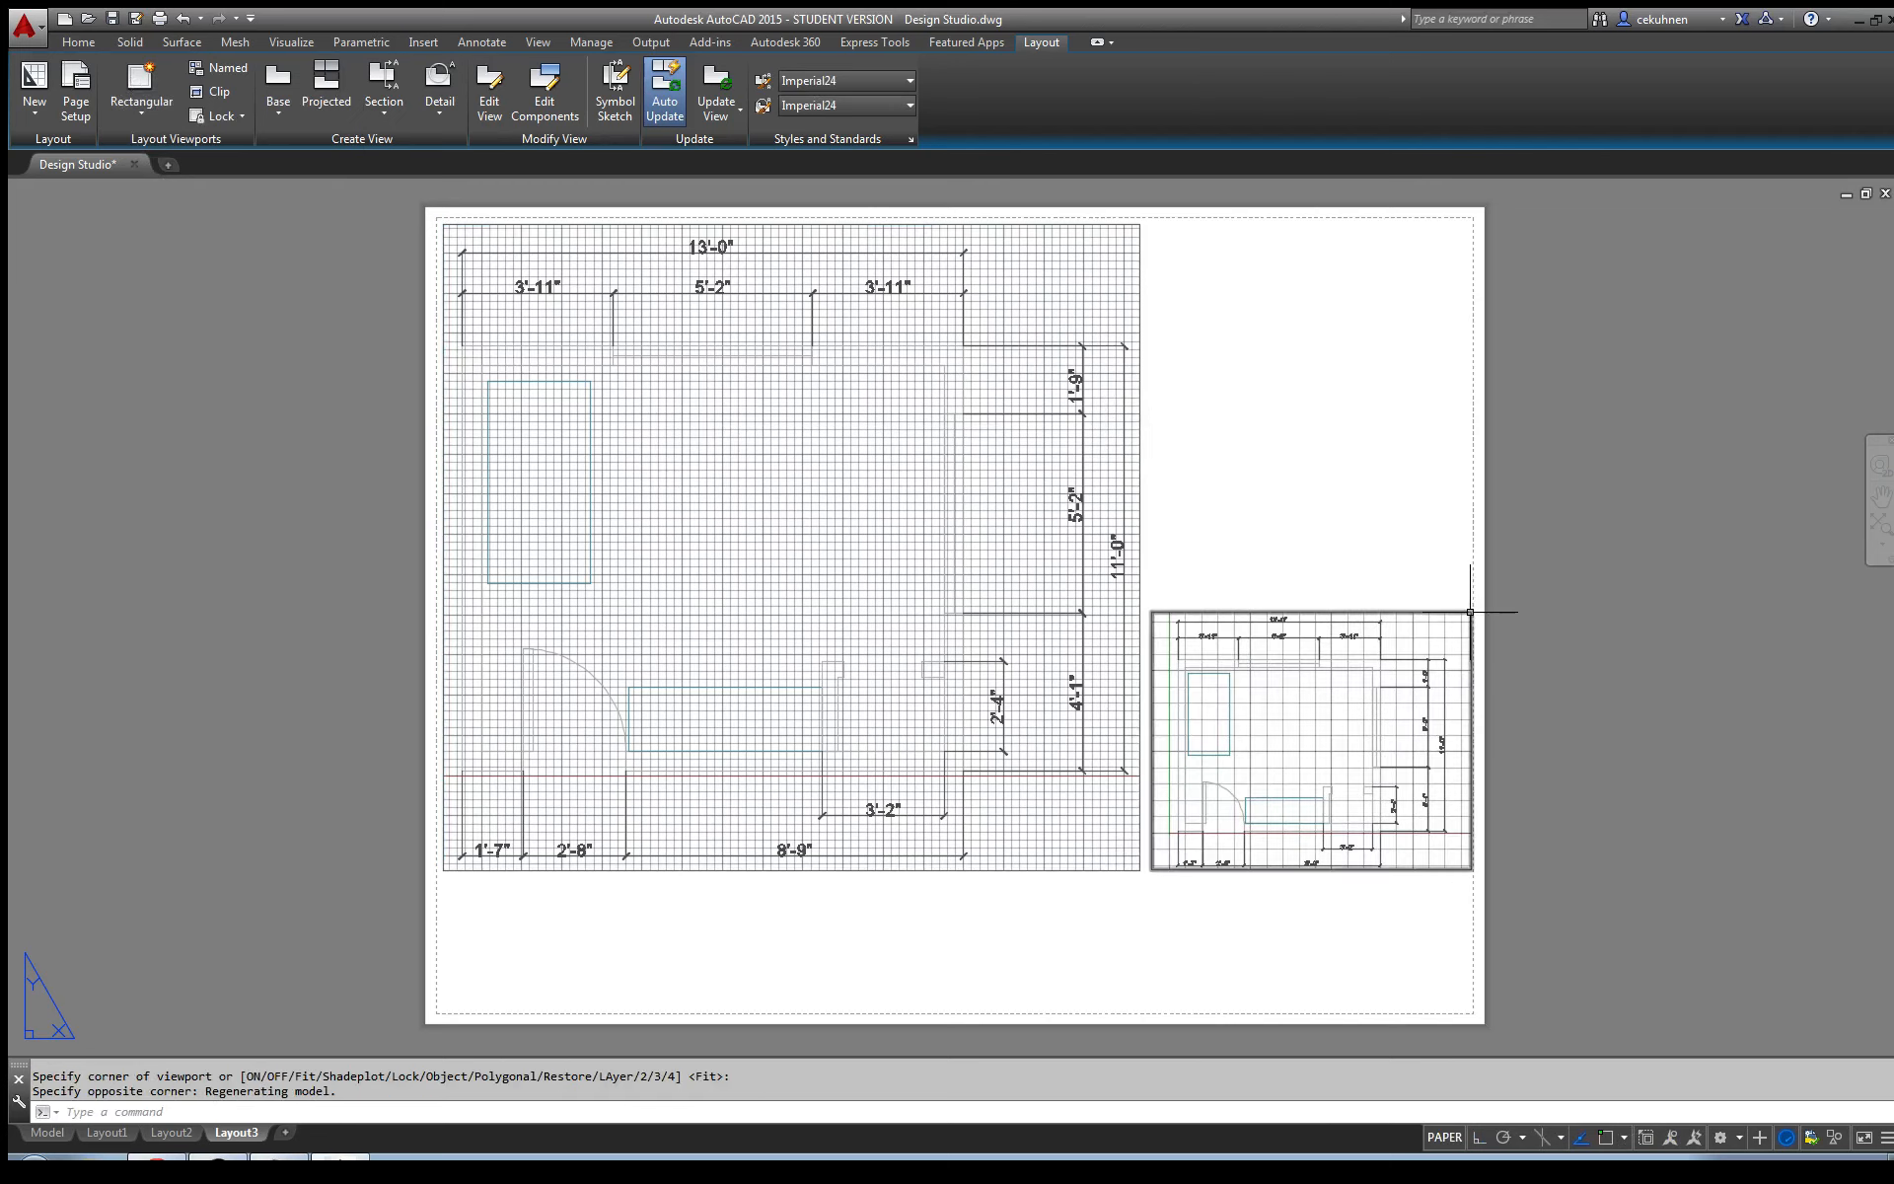
left_click(1366, 868)
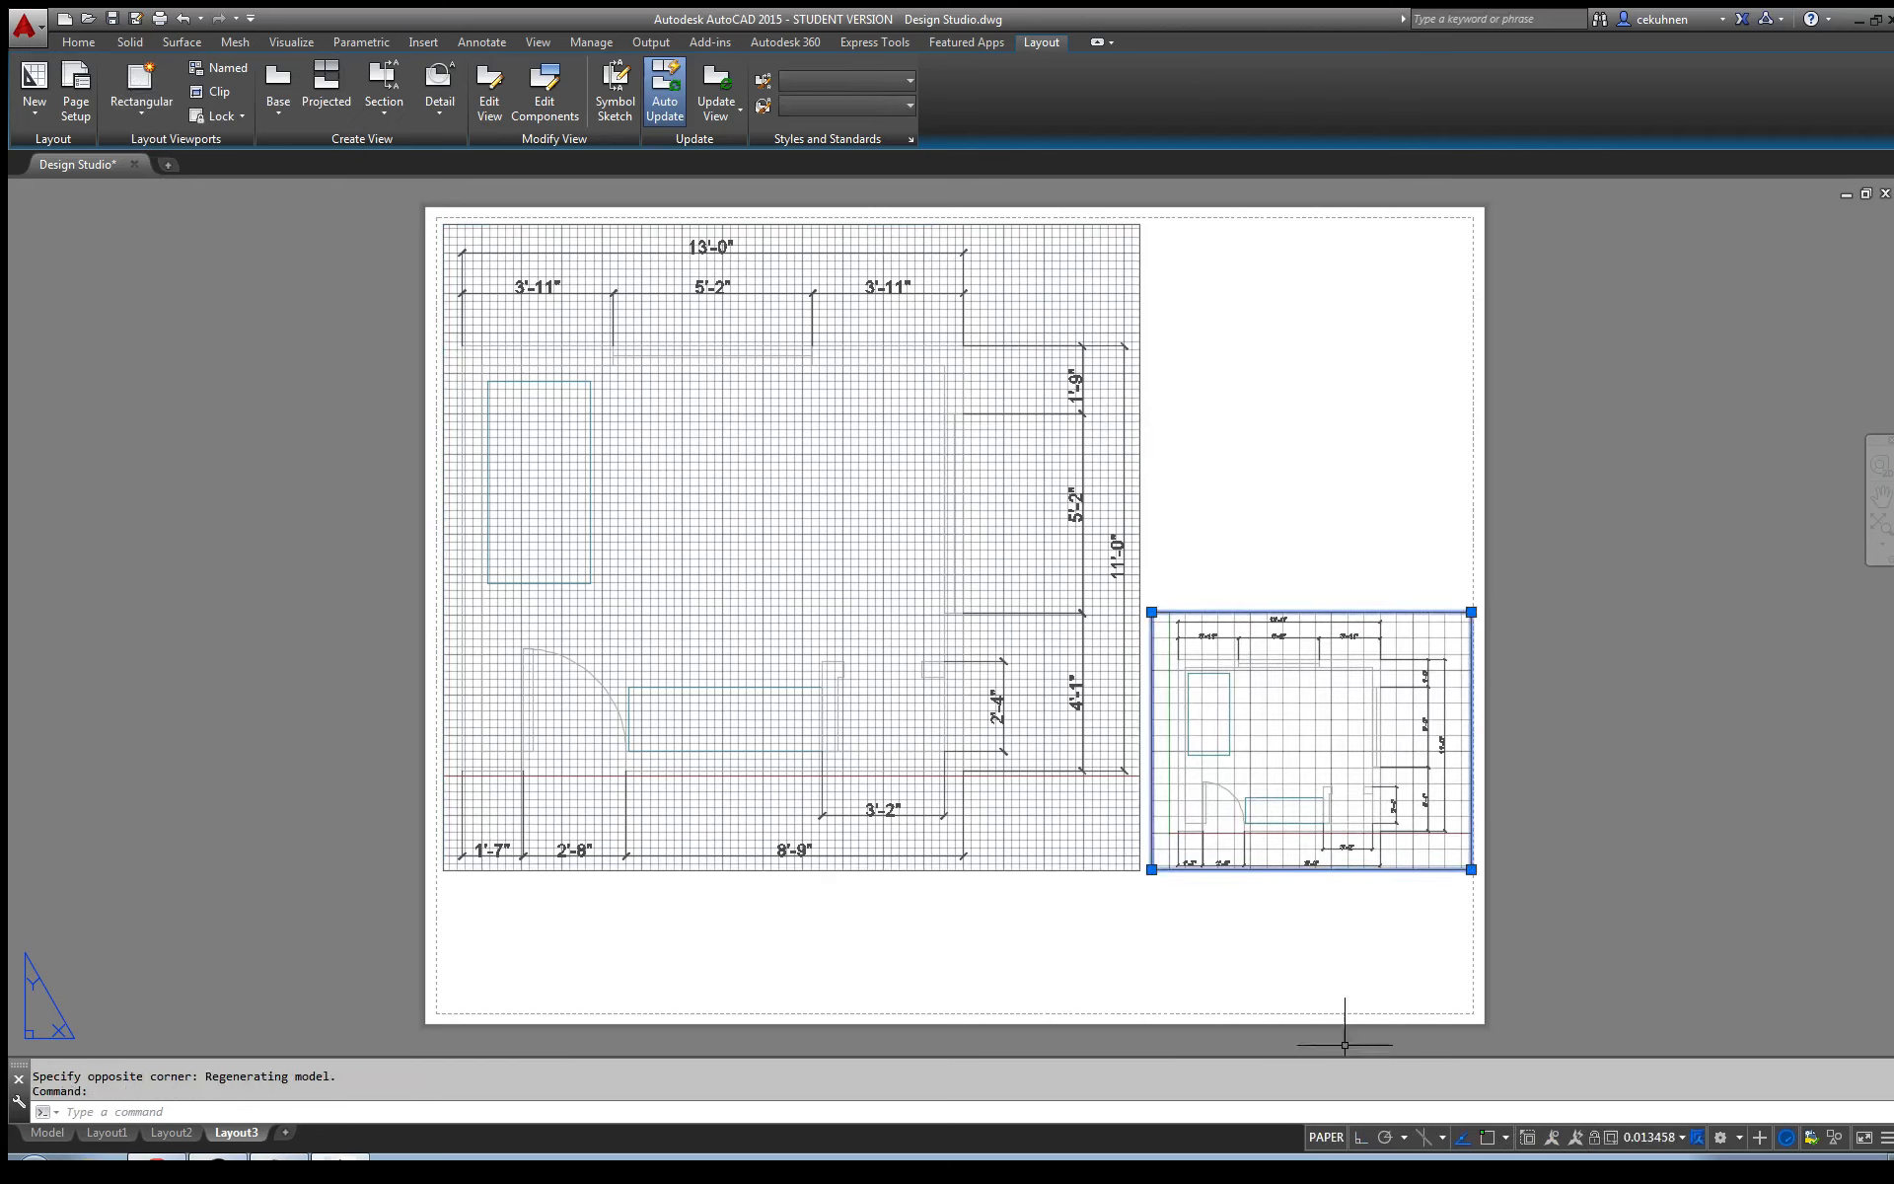
left_click(1332, 1139)
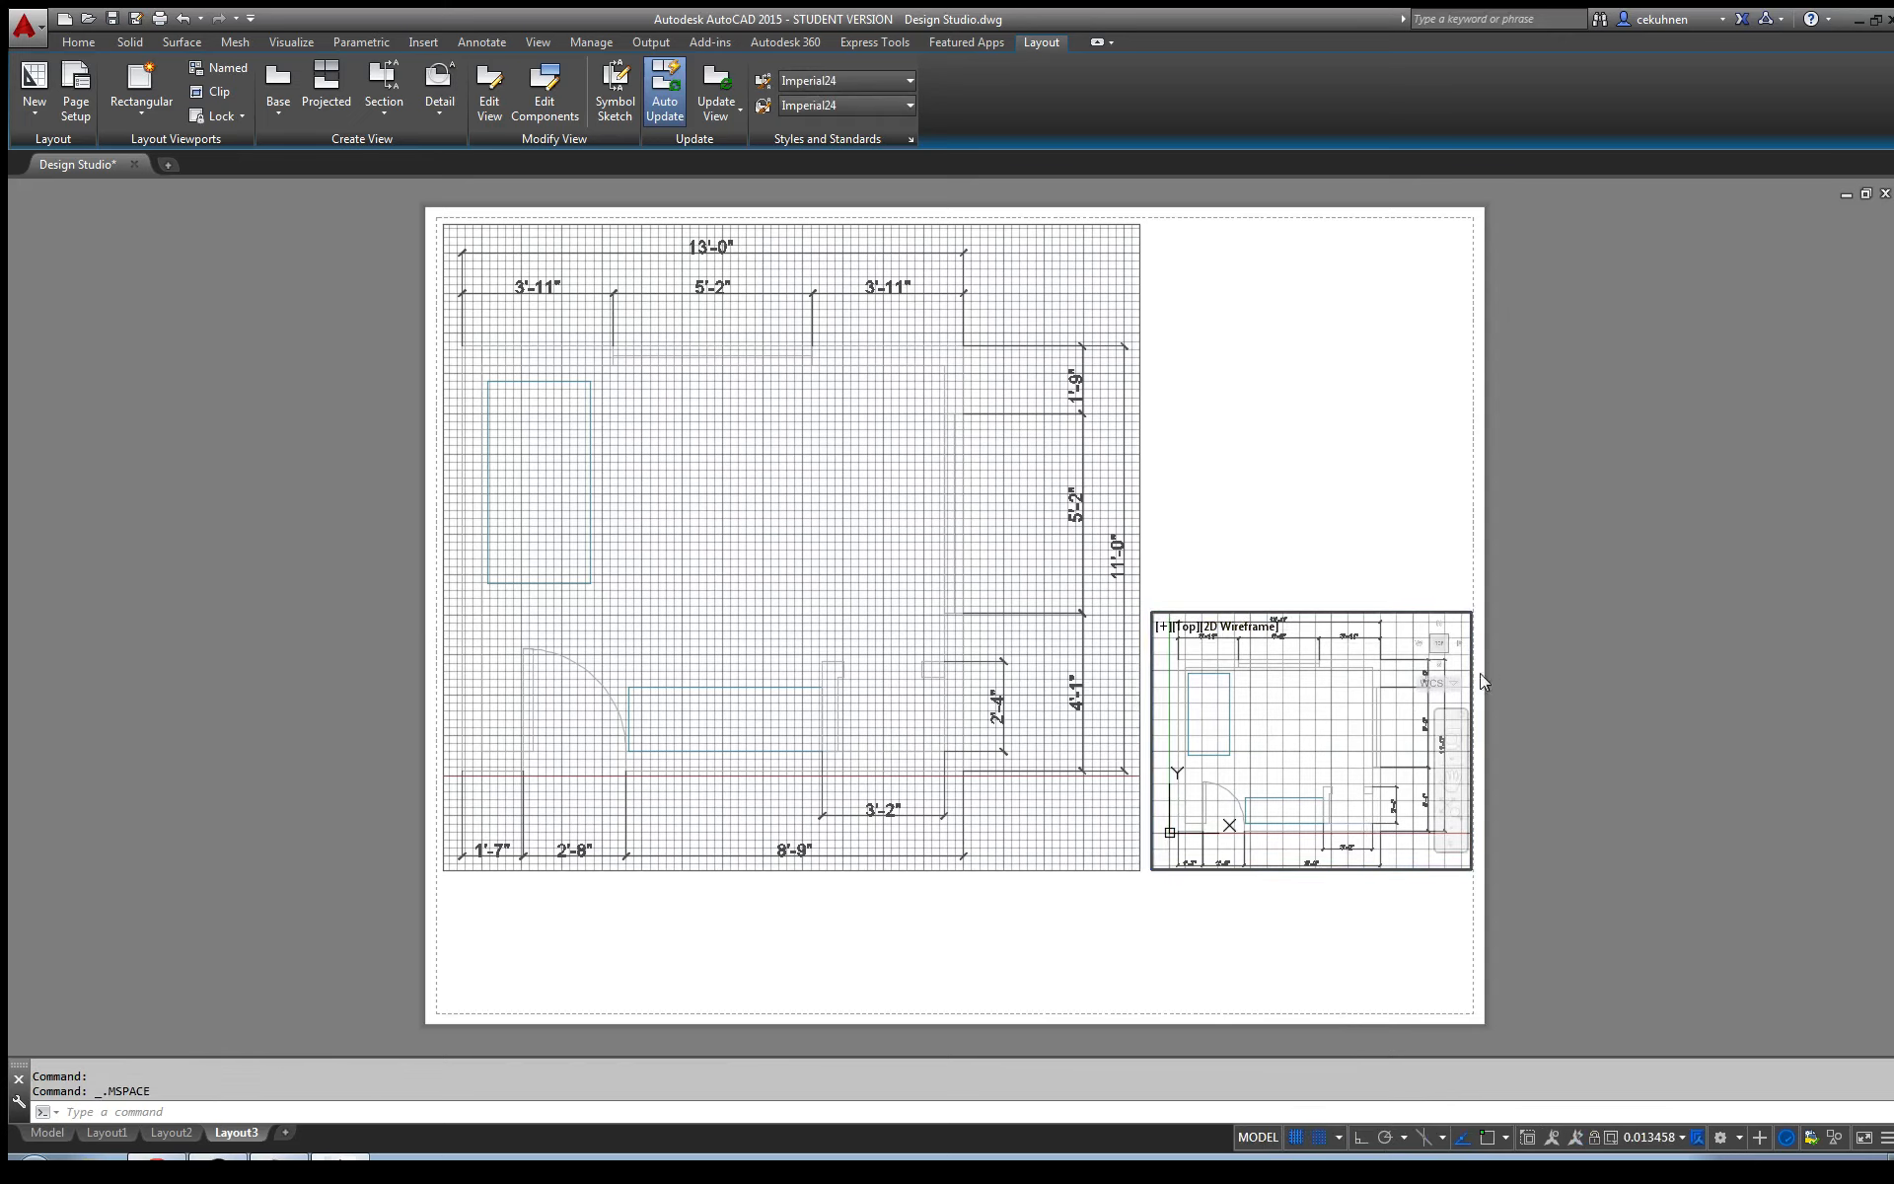
- Set the small viewport to the SW Isometric view, centre the plan in it and return to paper space
scroll(1440, 665, "up", 2)
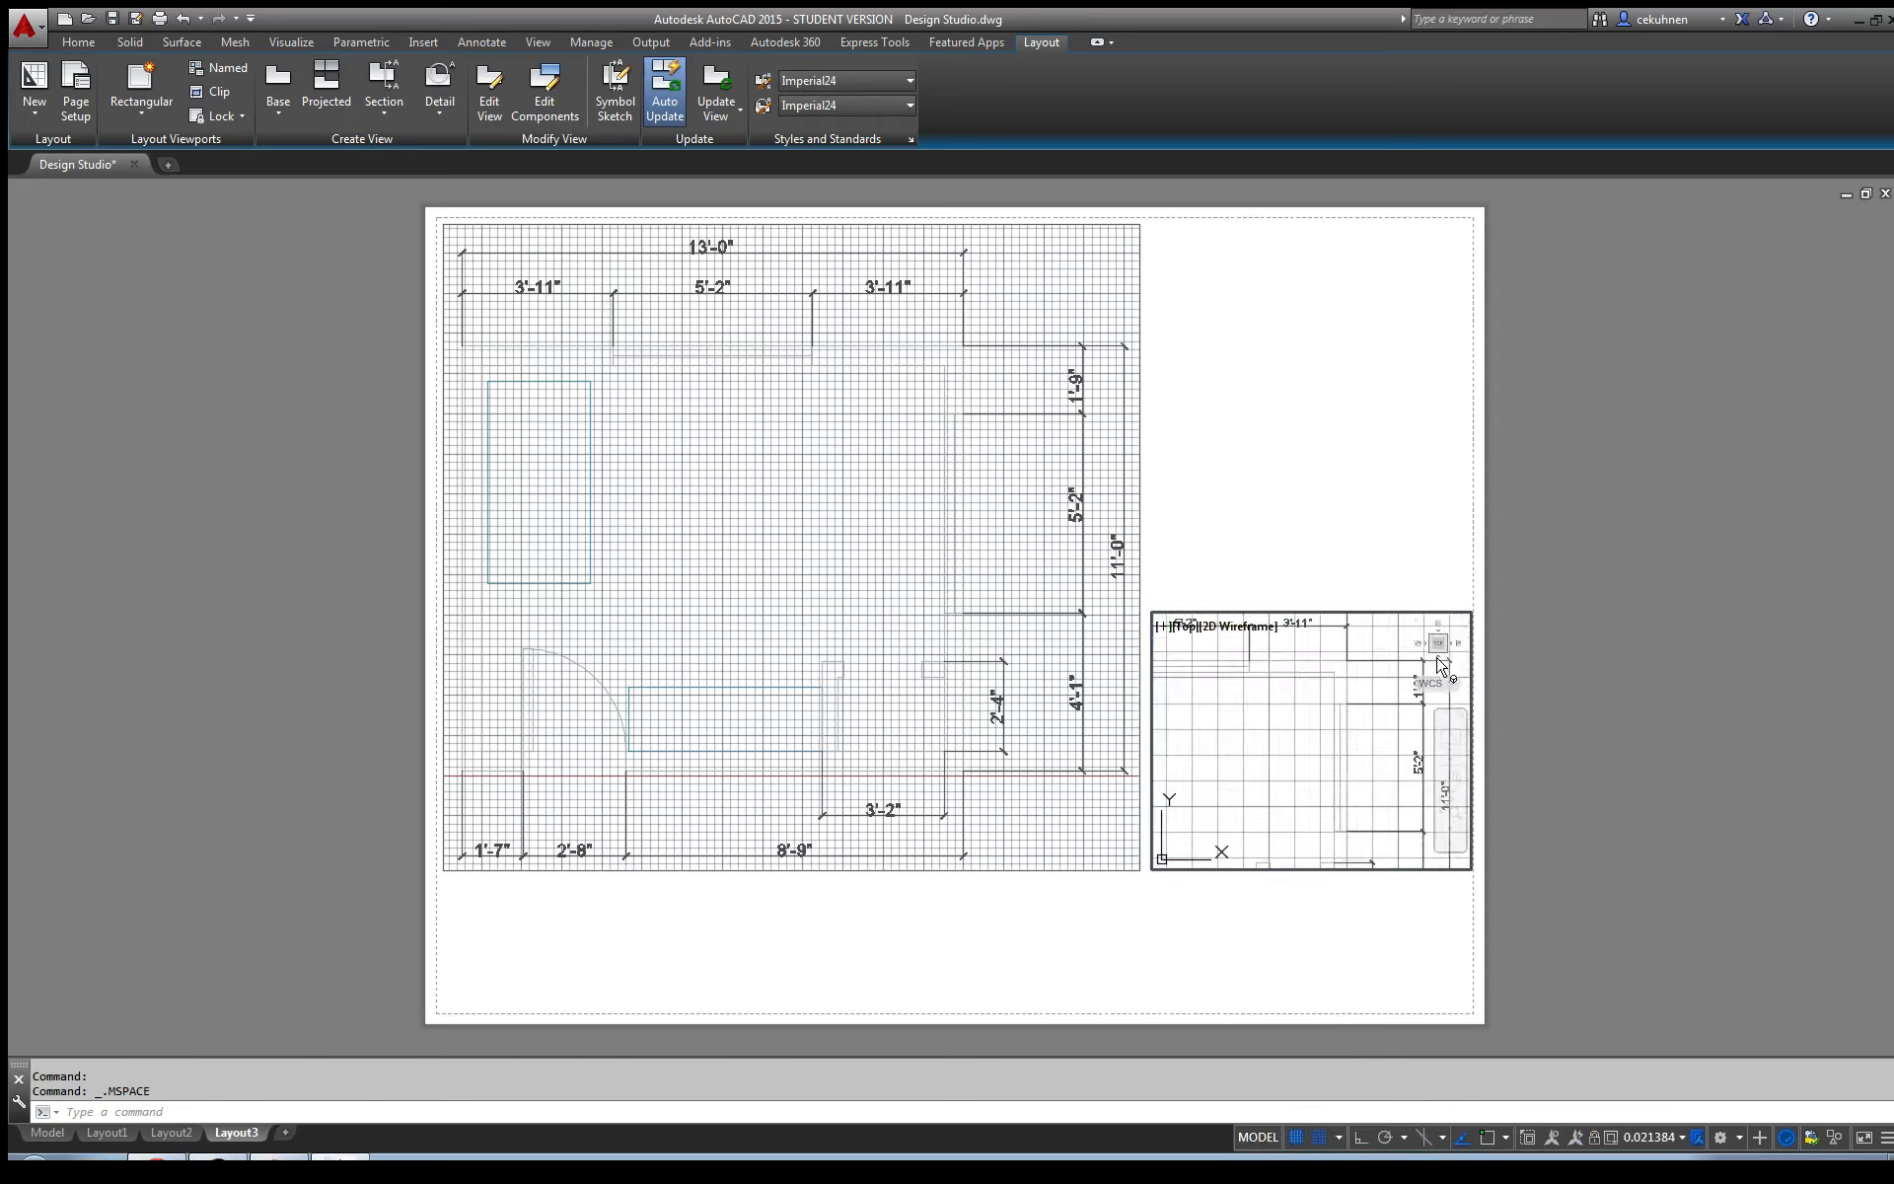
left_click(1189, 626)
left_click(1274, 815)
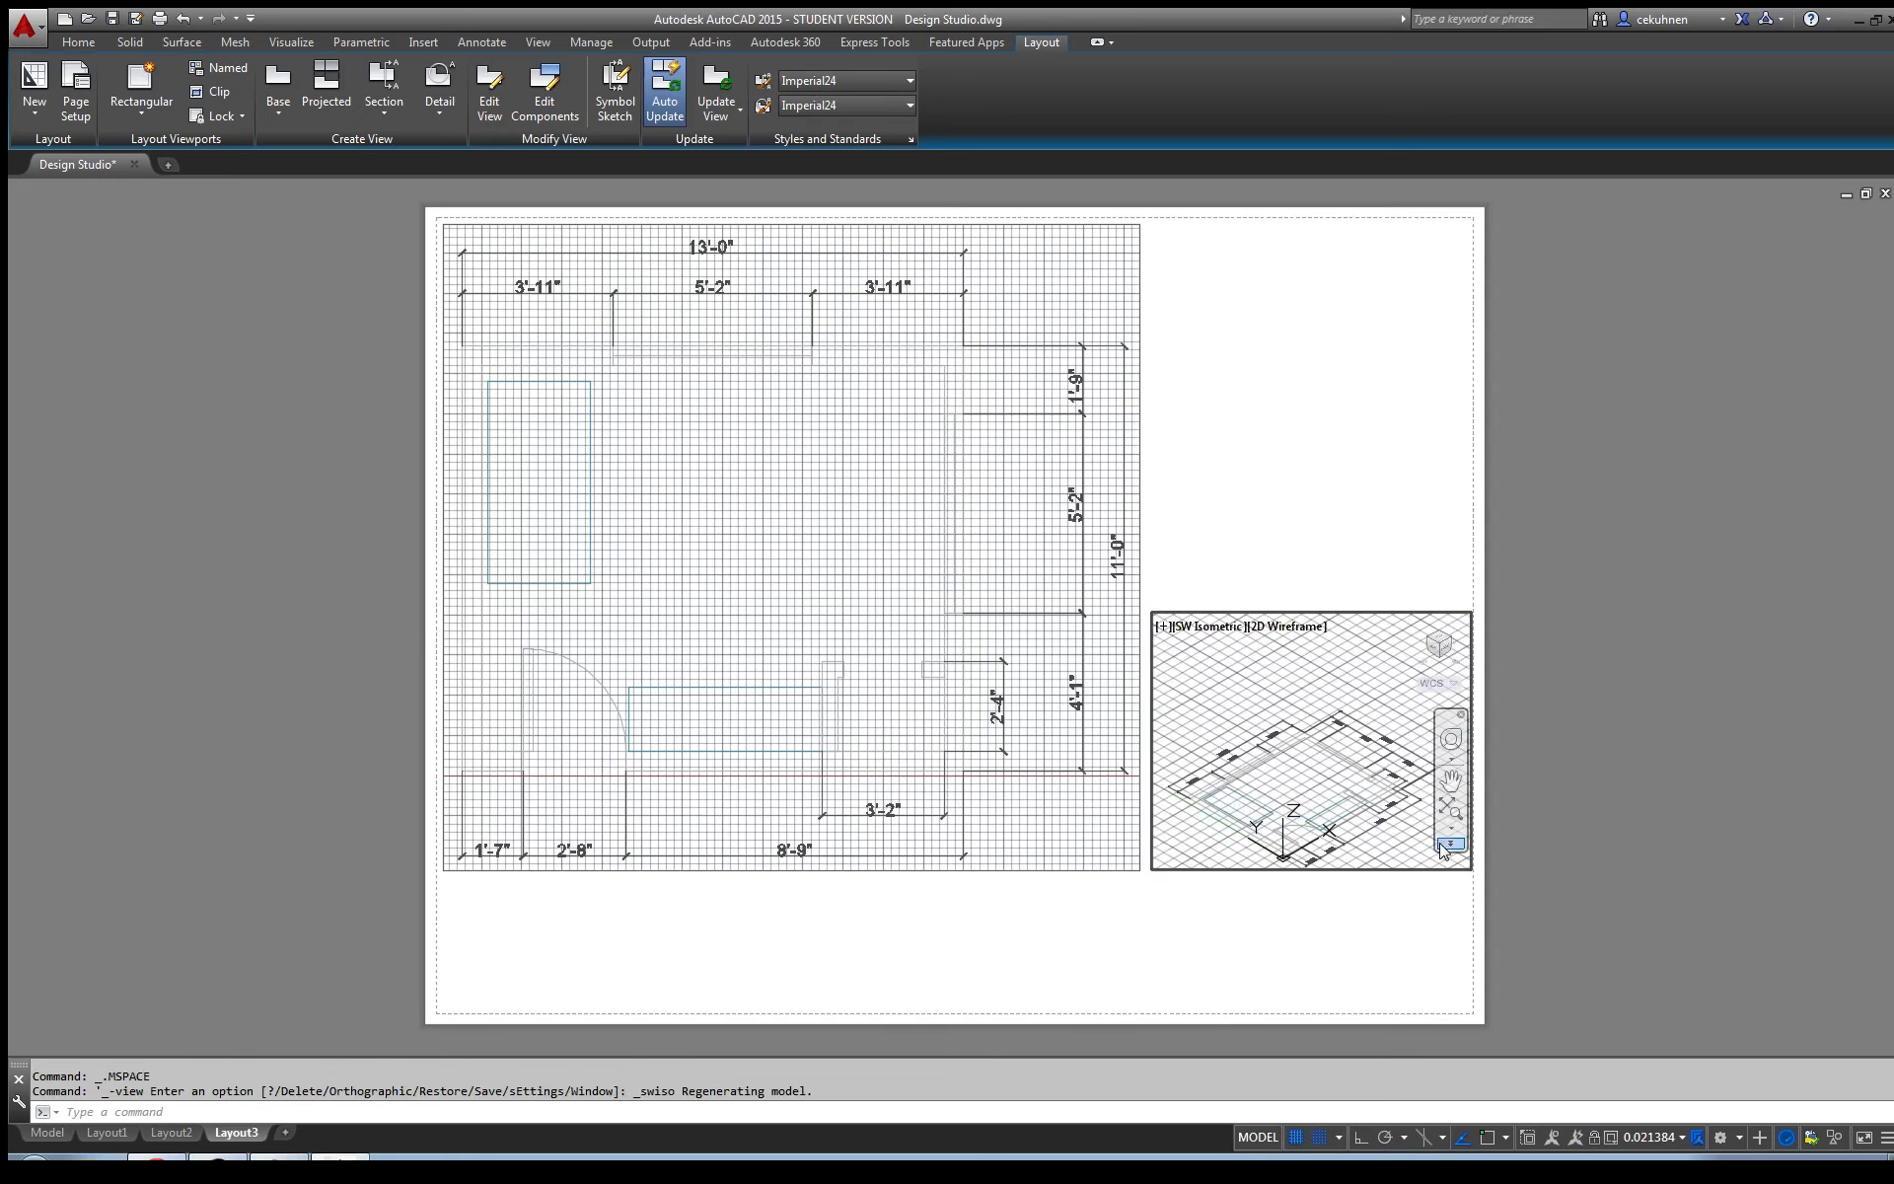
left_click(1451, 783)
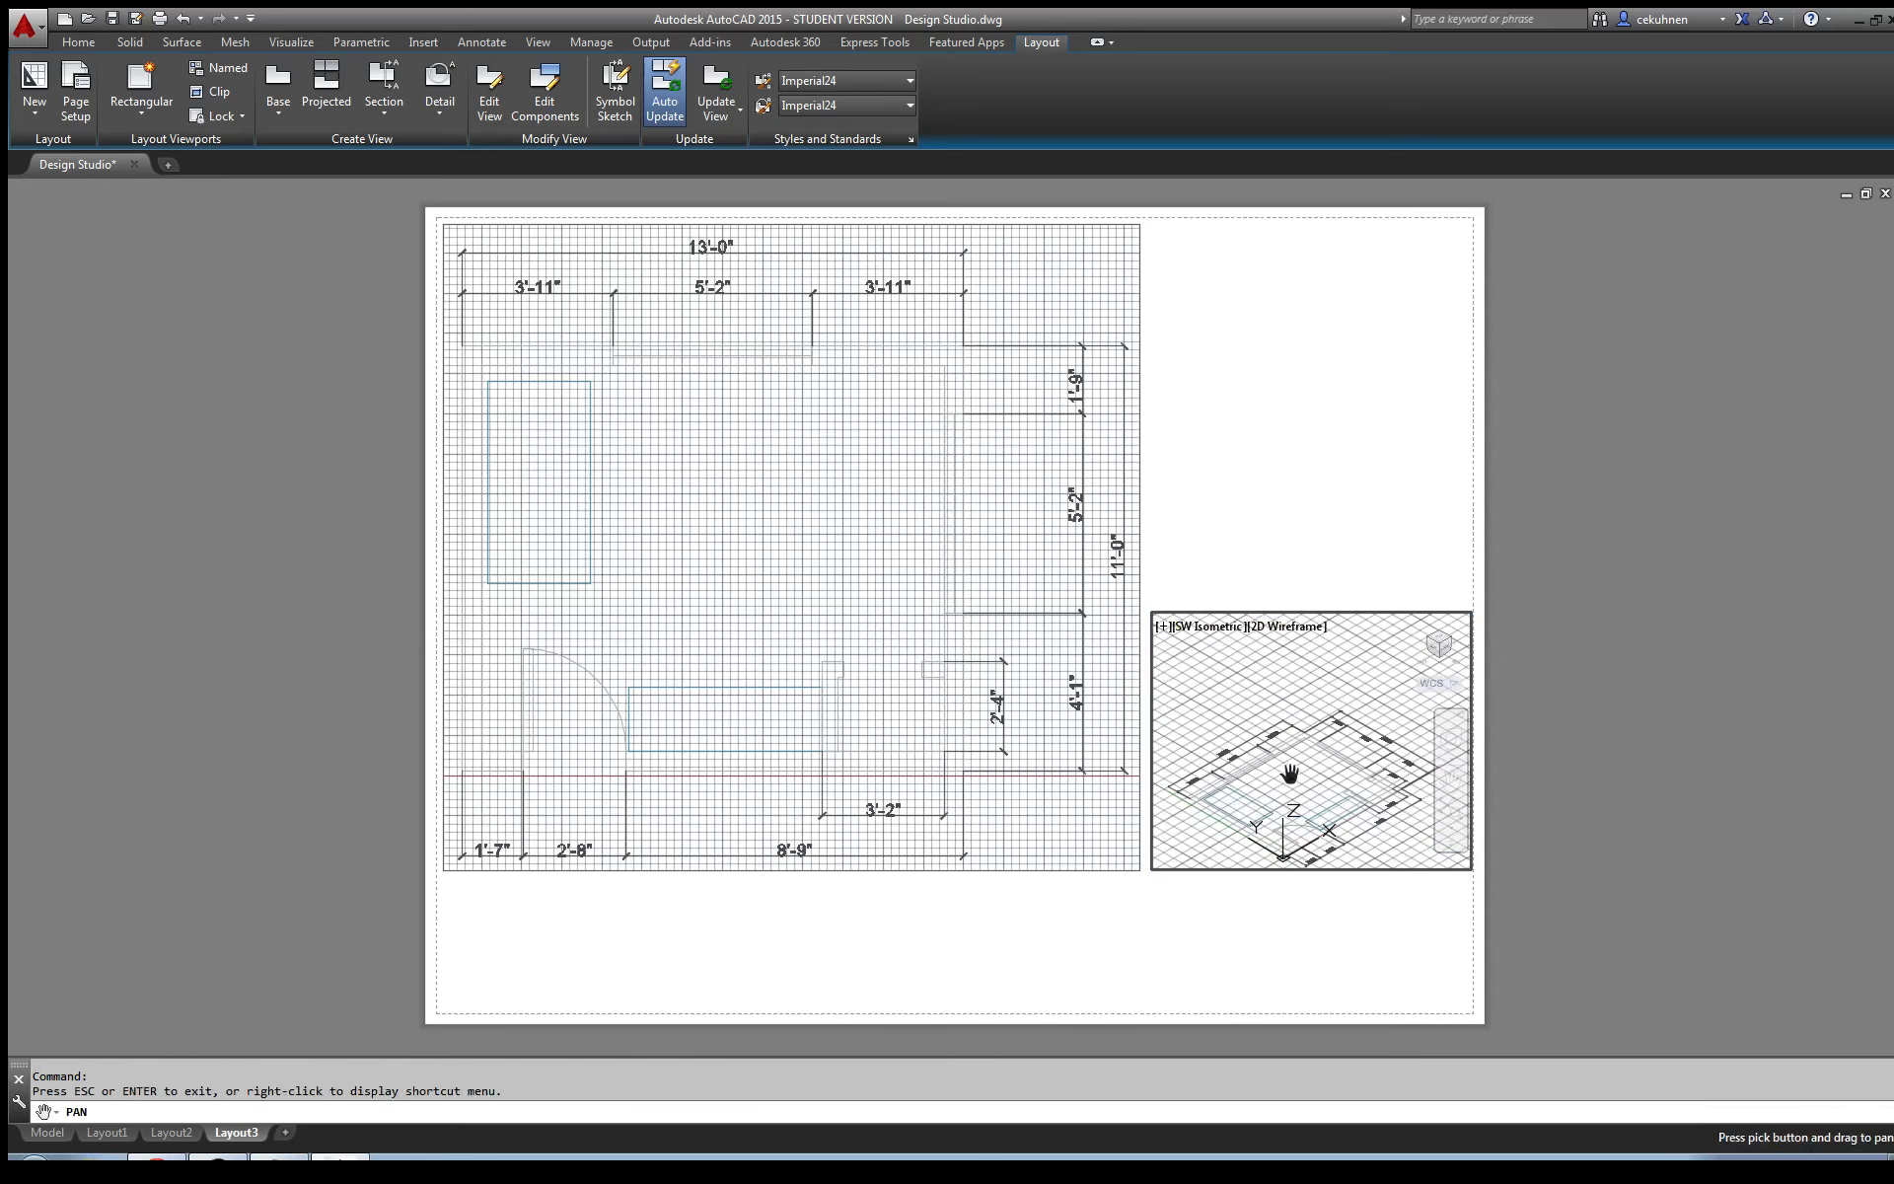
left_click_drag(1281, 773, 1288, 741)
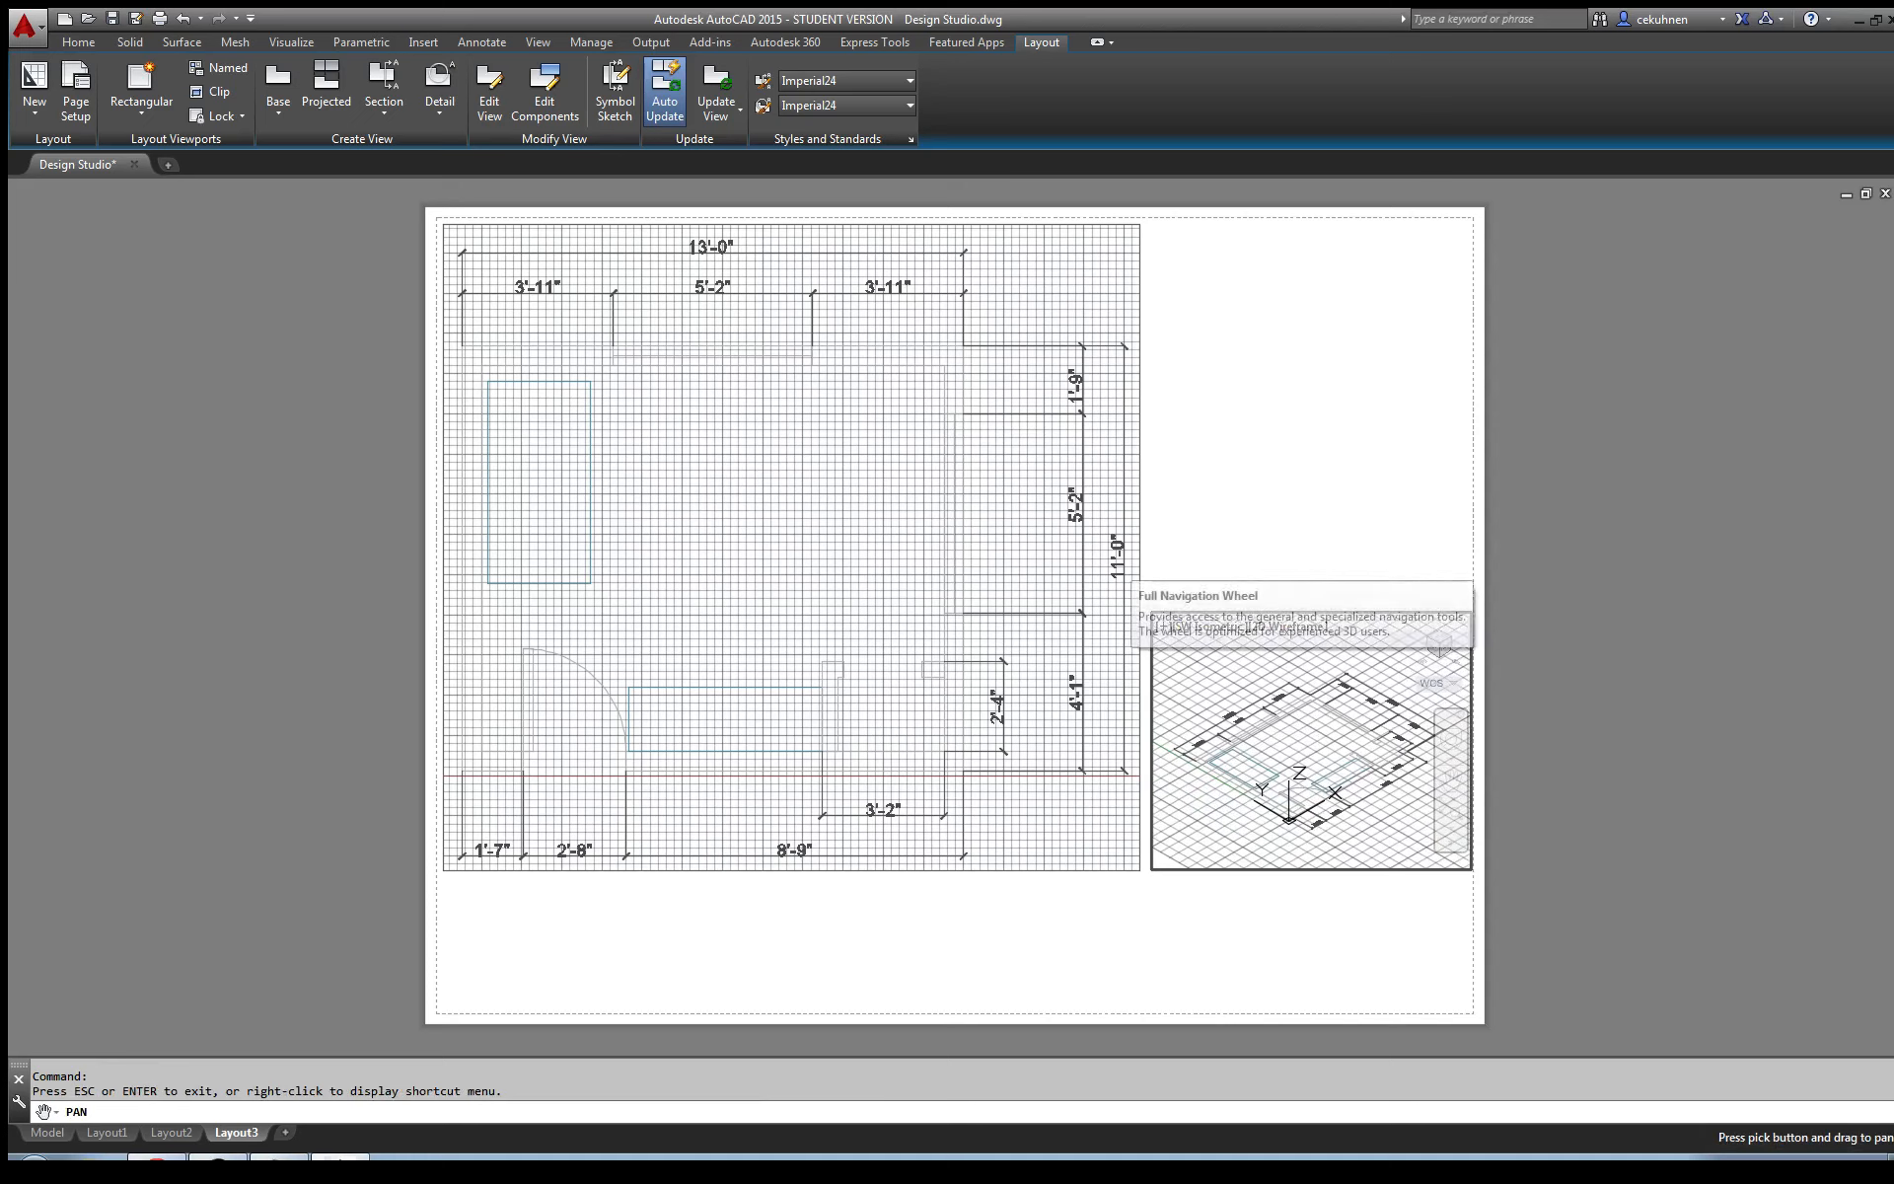
key("Escape")
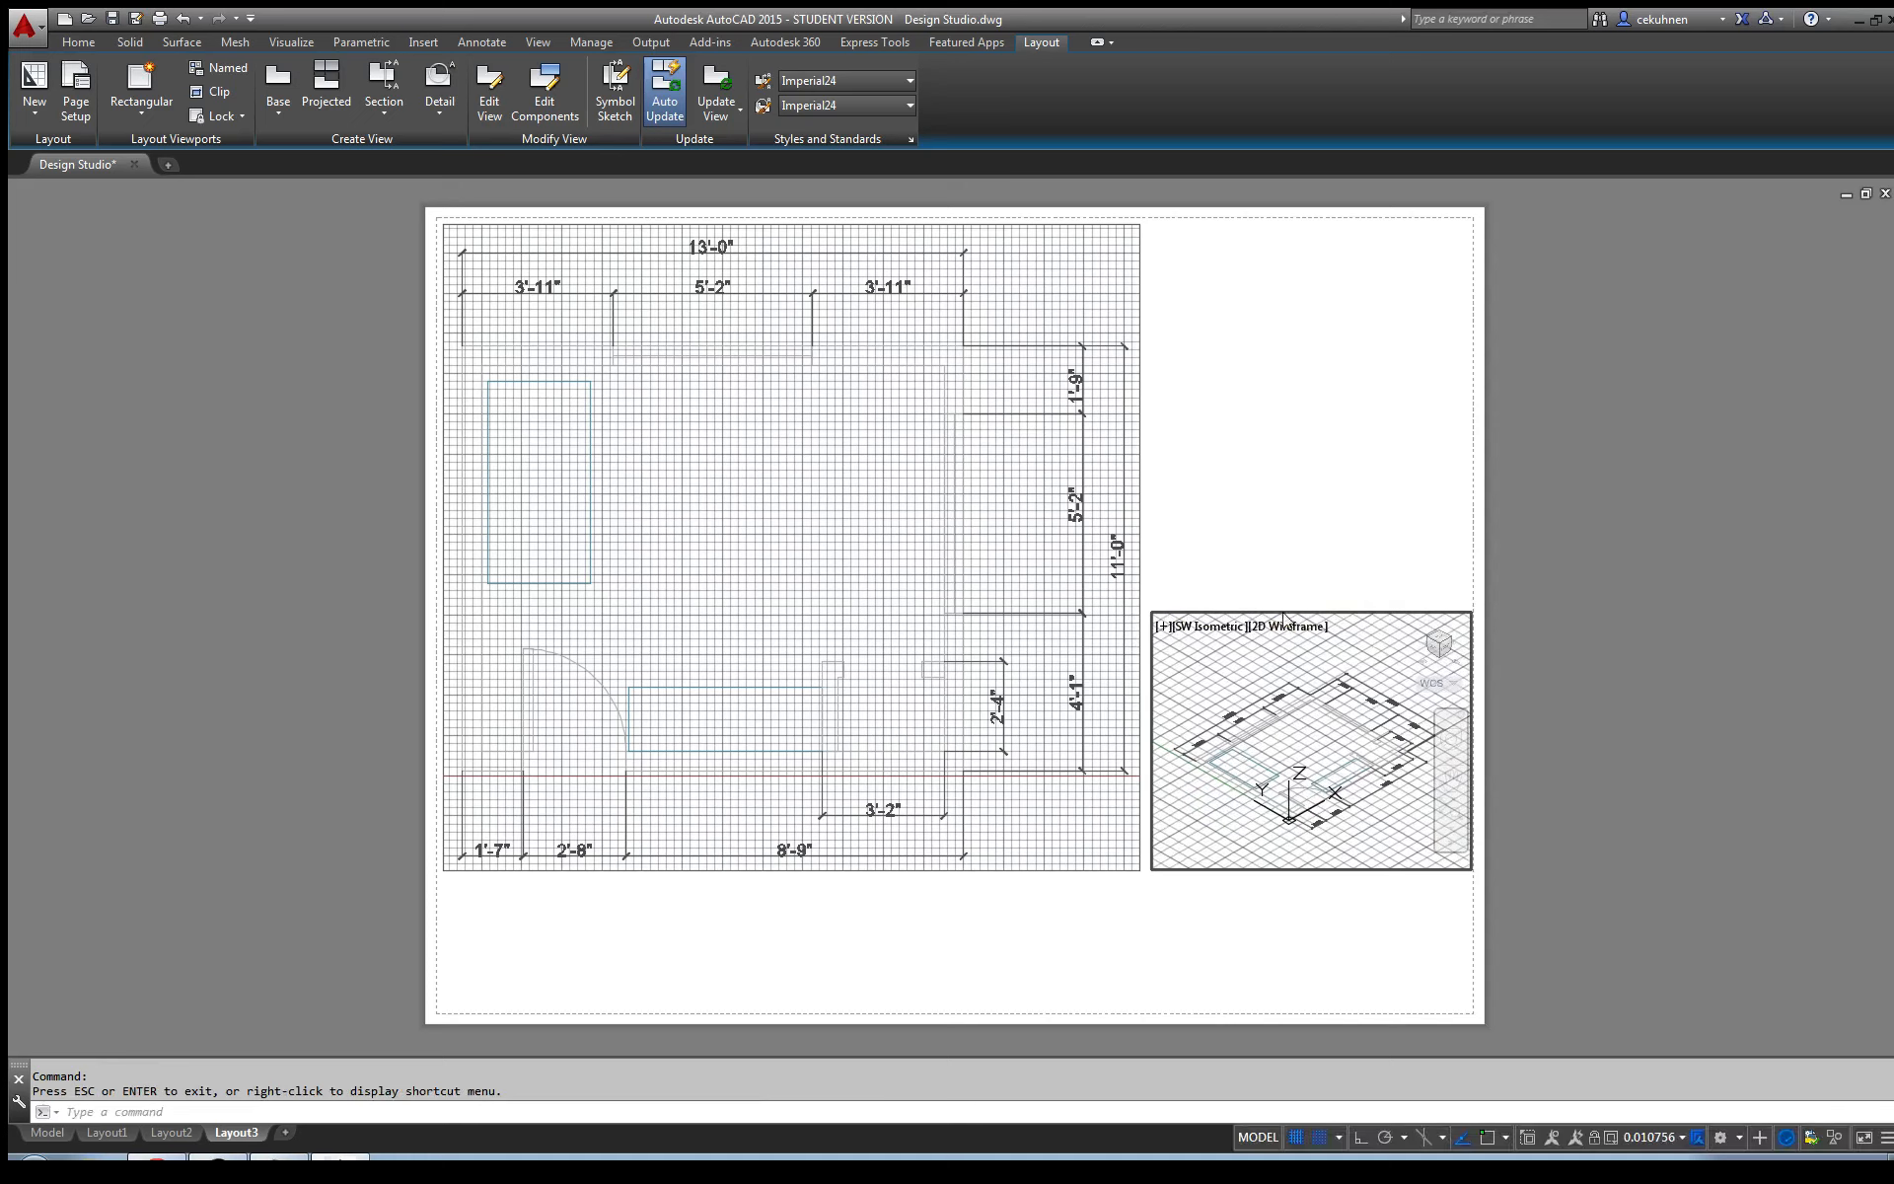
left_click(1261, 1138)
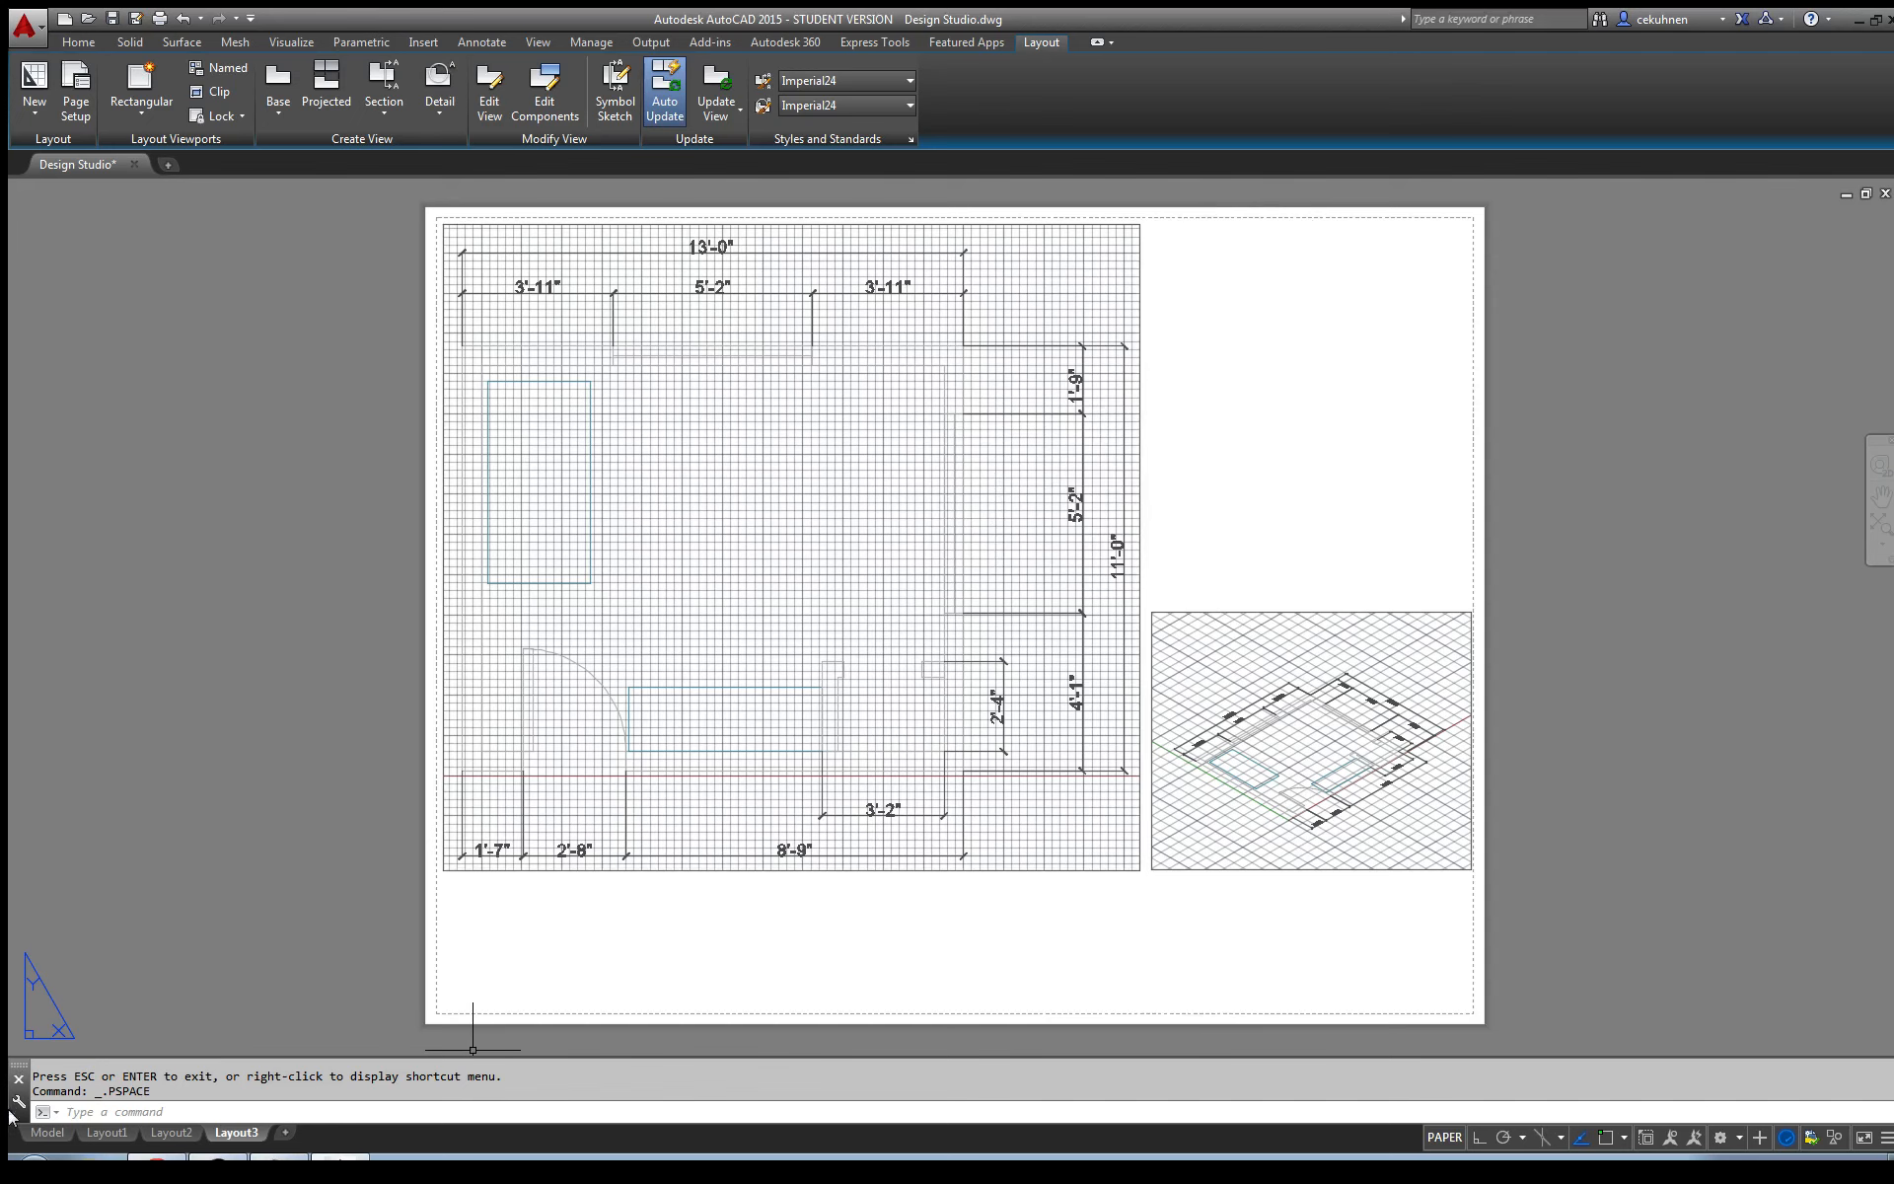
- Turn on the 3D Model layer in model space and return to Layout3
left_click(46, 1132)
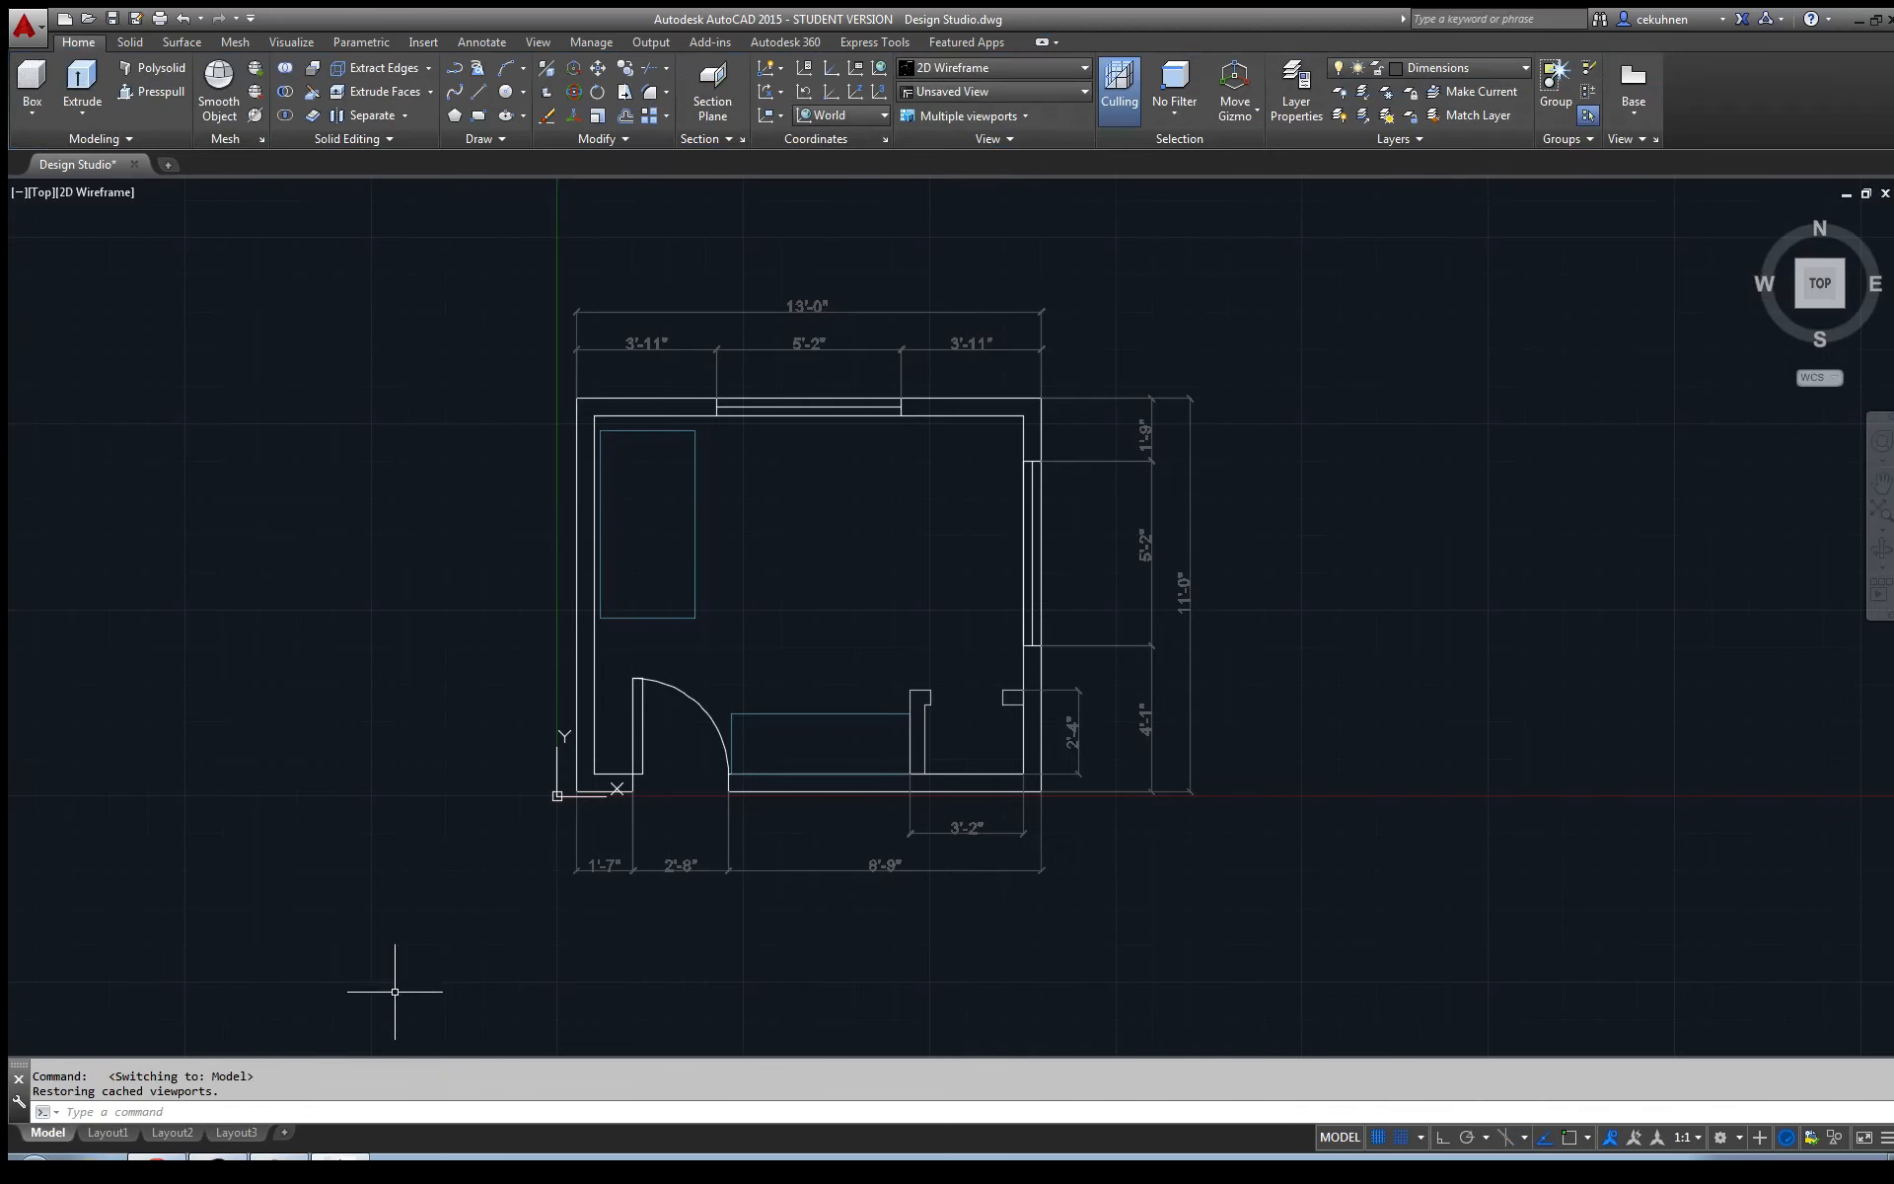
left_click(235, 1133)
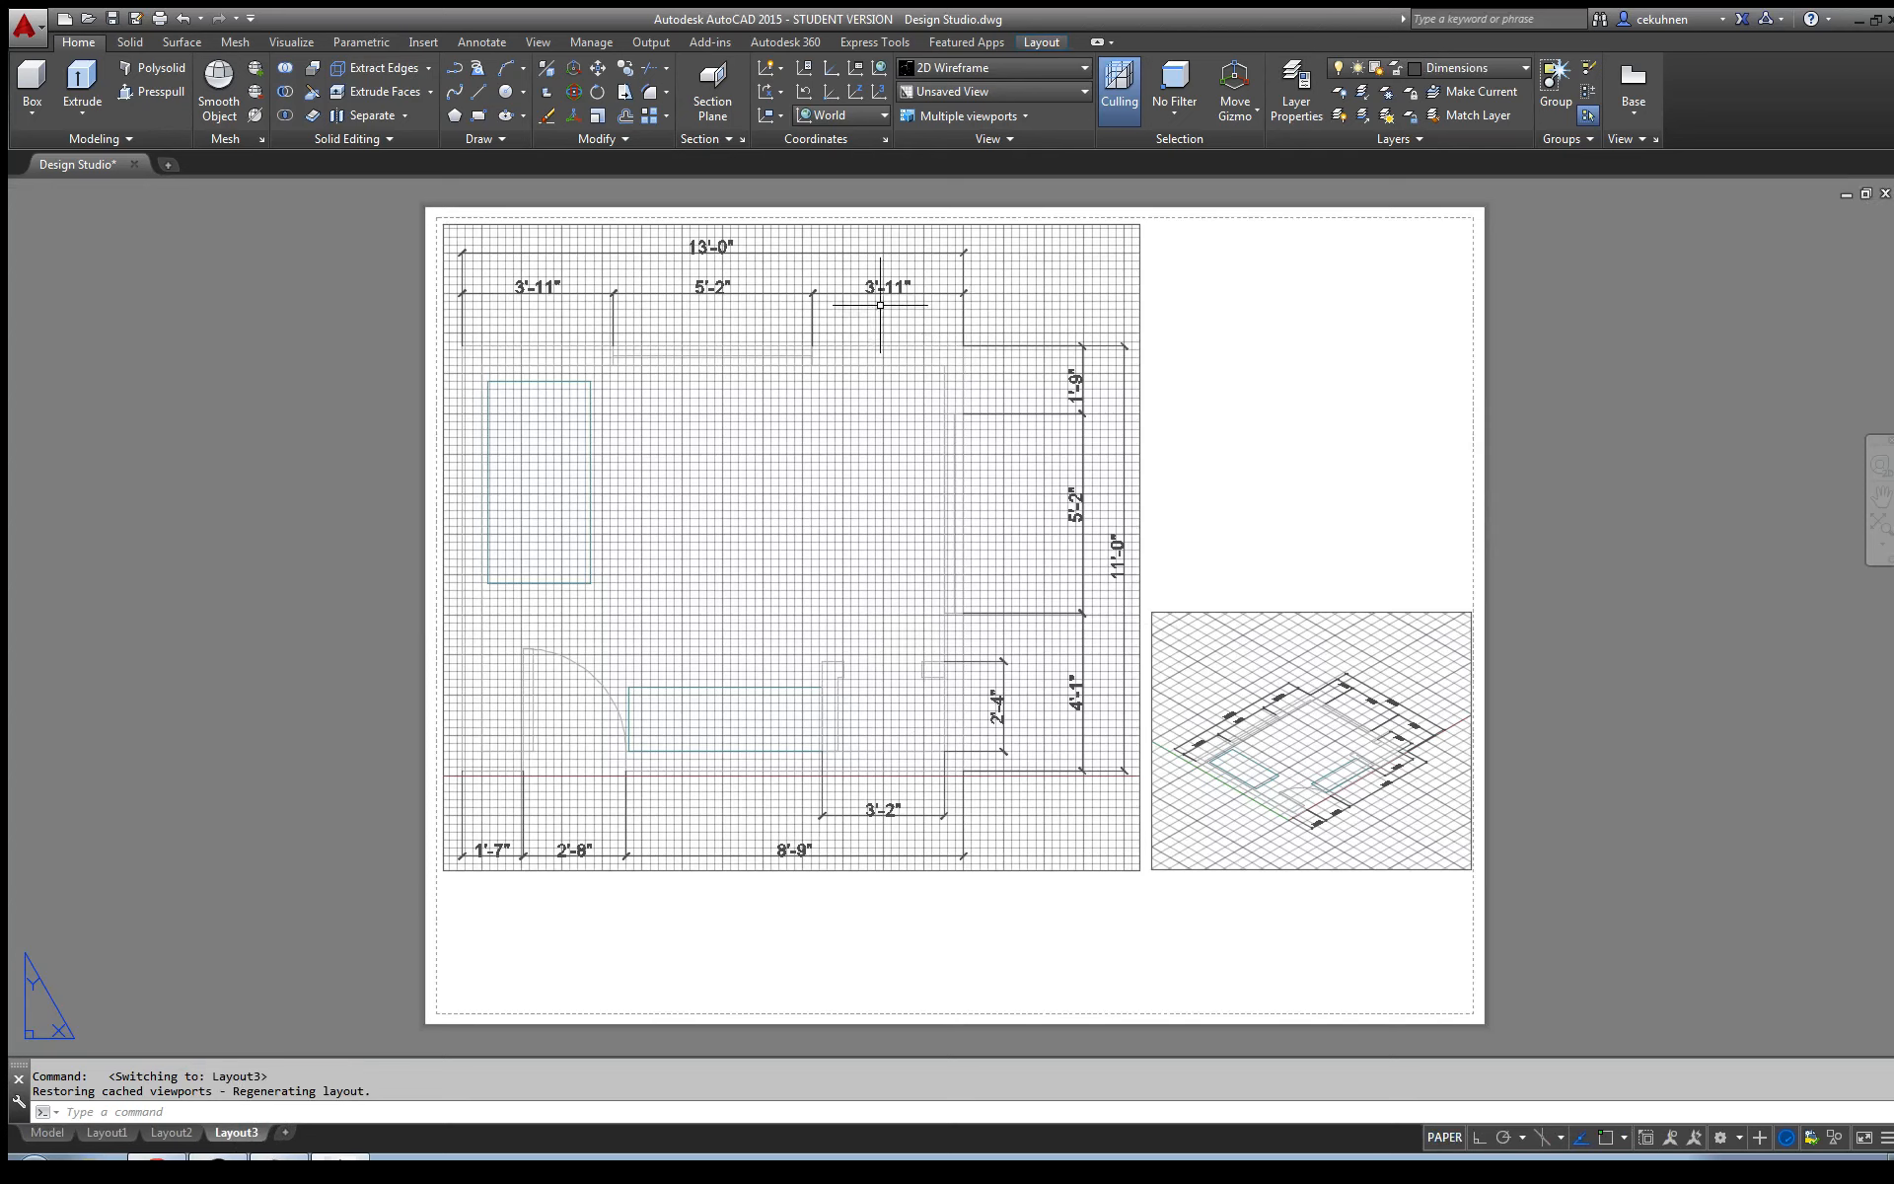
left_click(47, 1132)
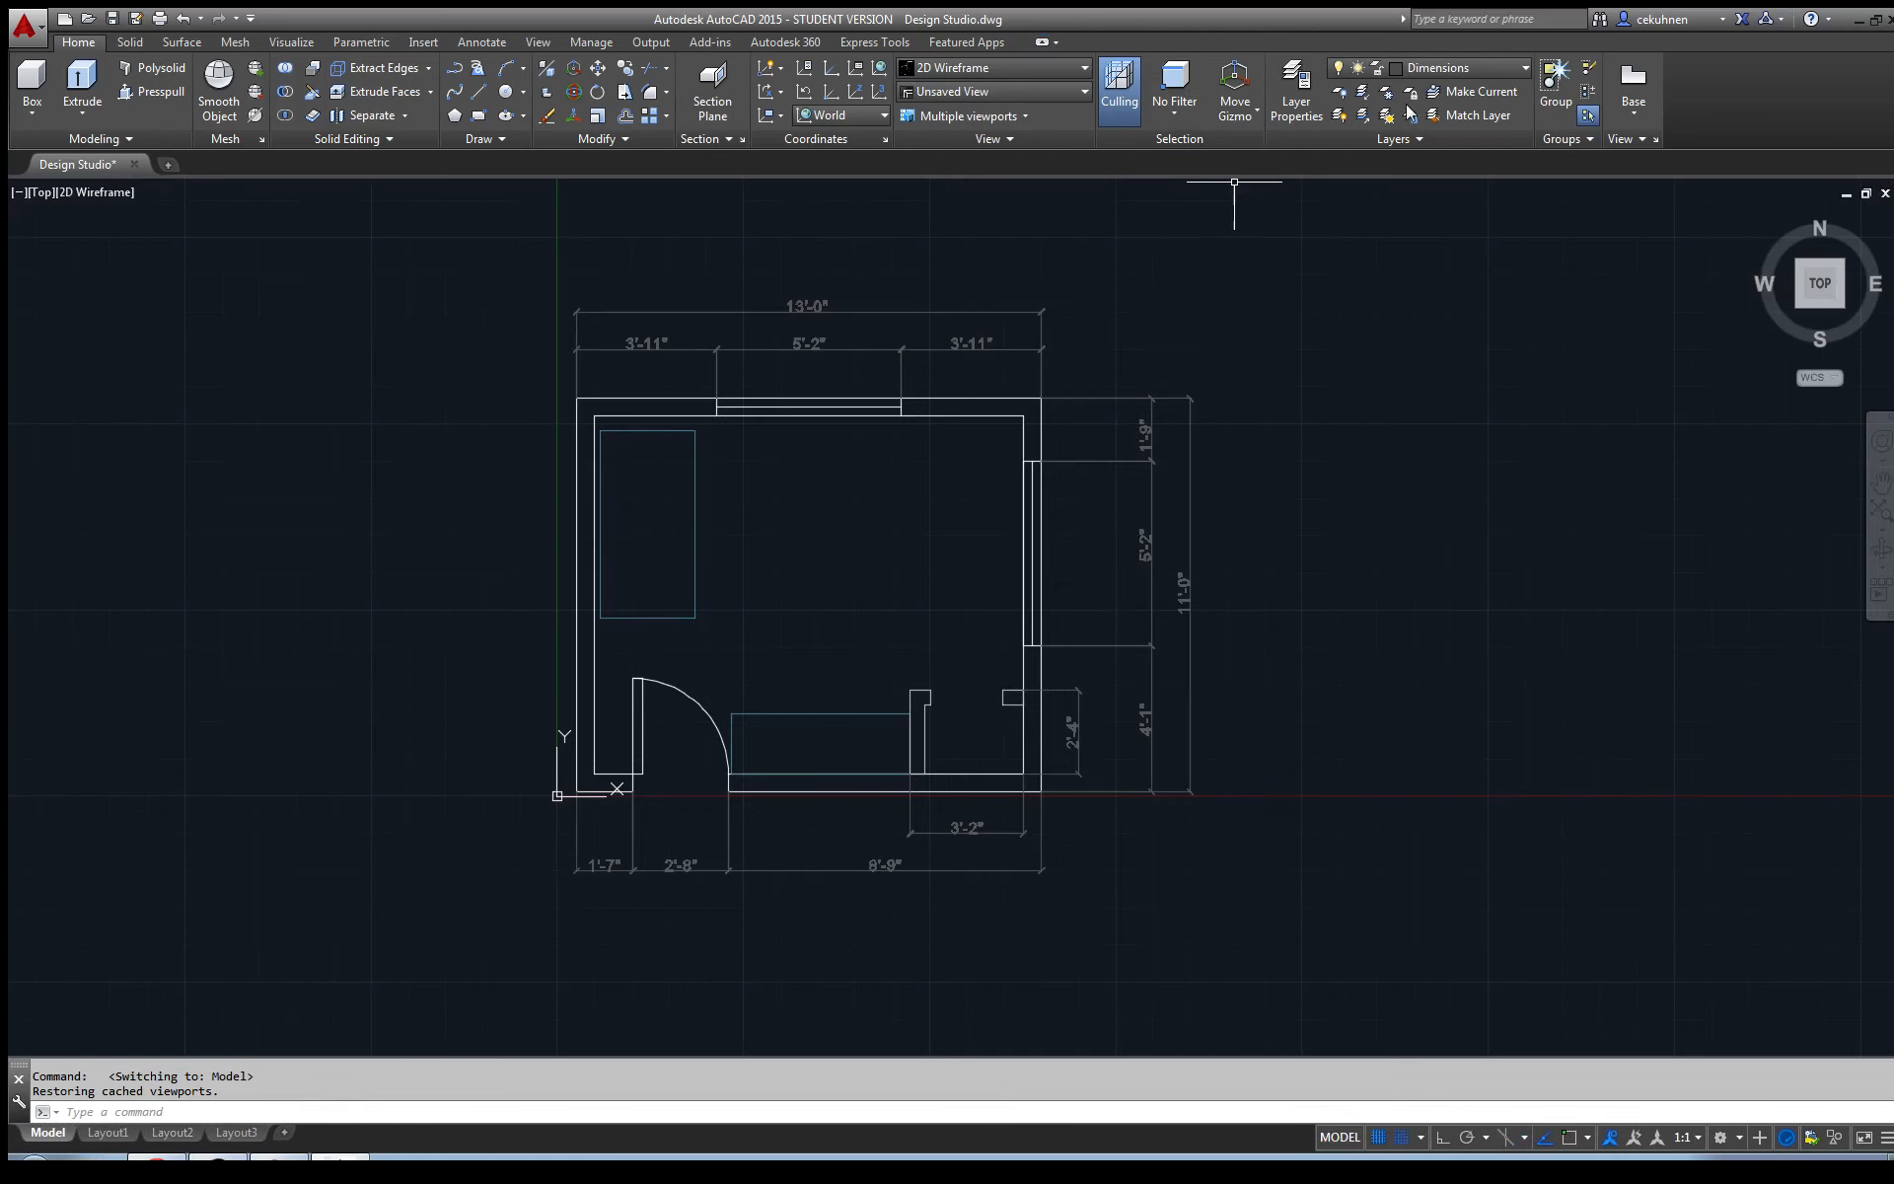
left_click(1472, 66)
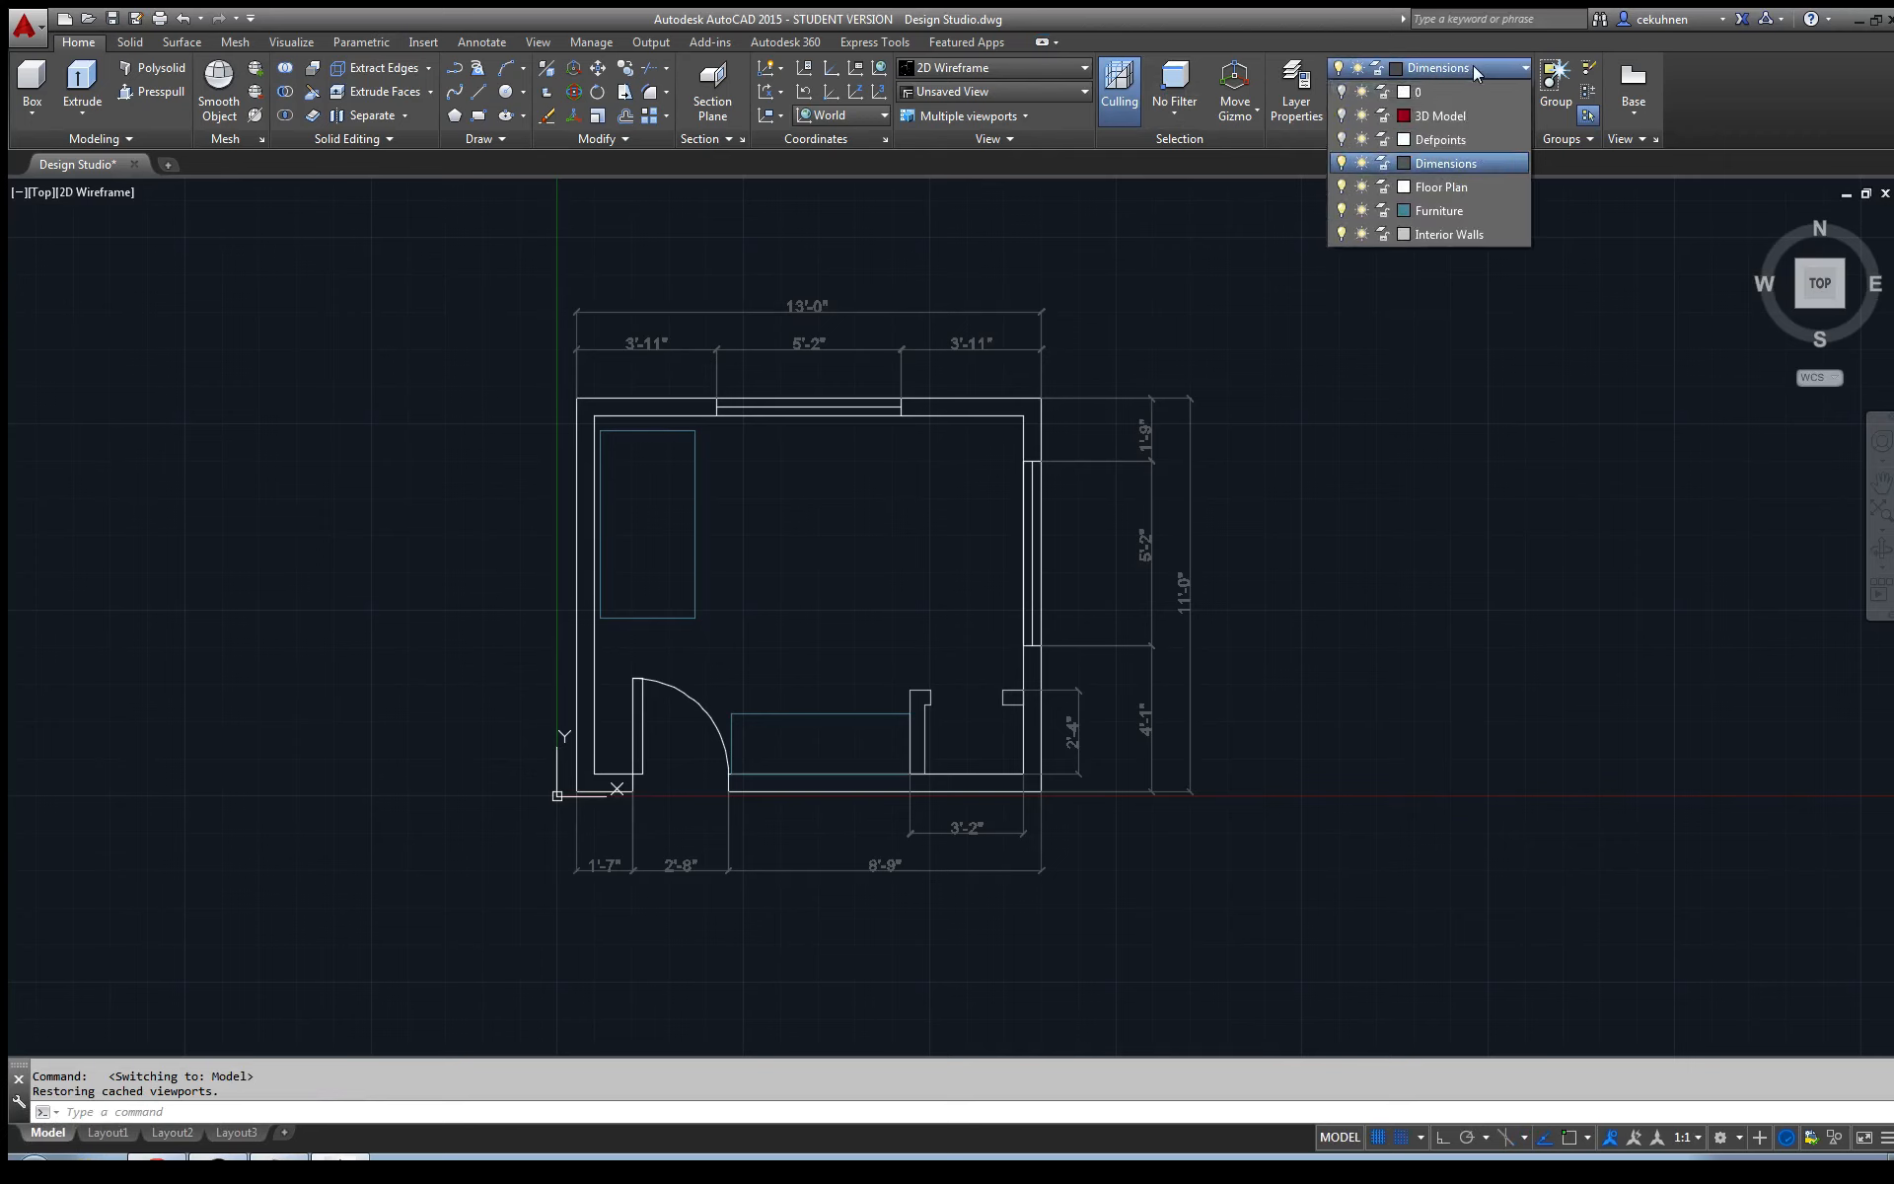
left_click(1343, 117)
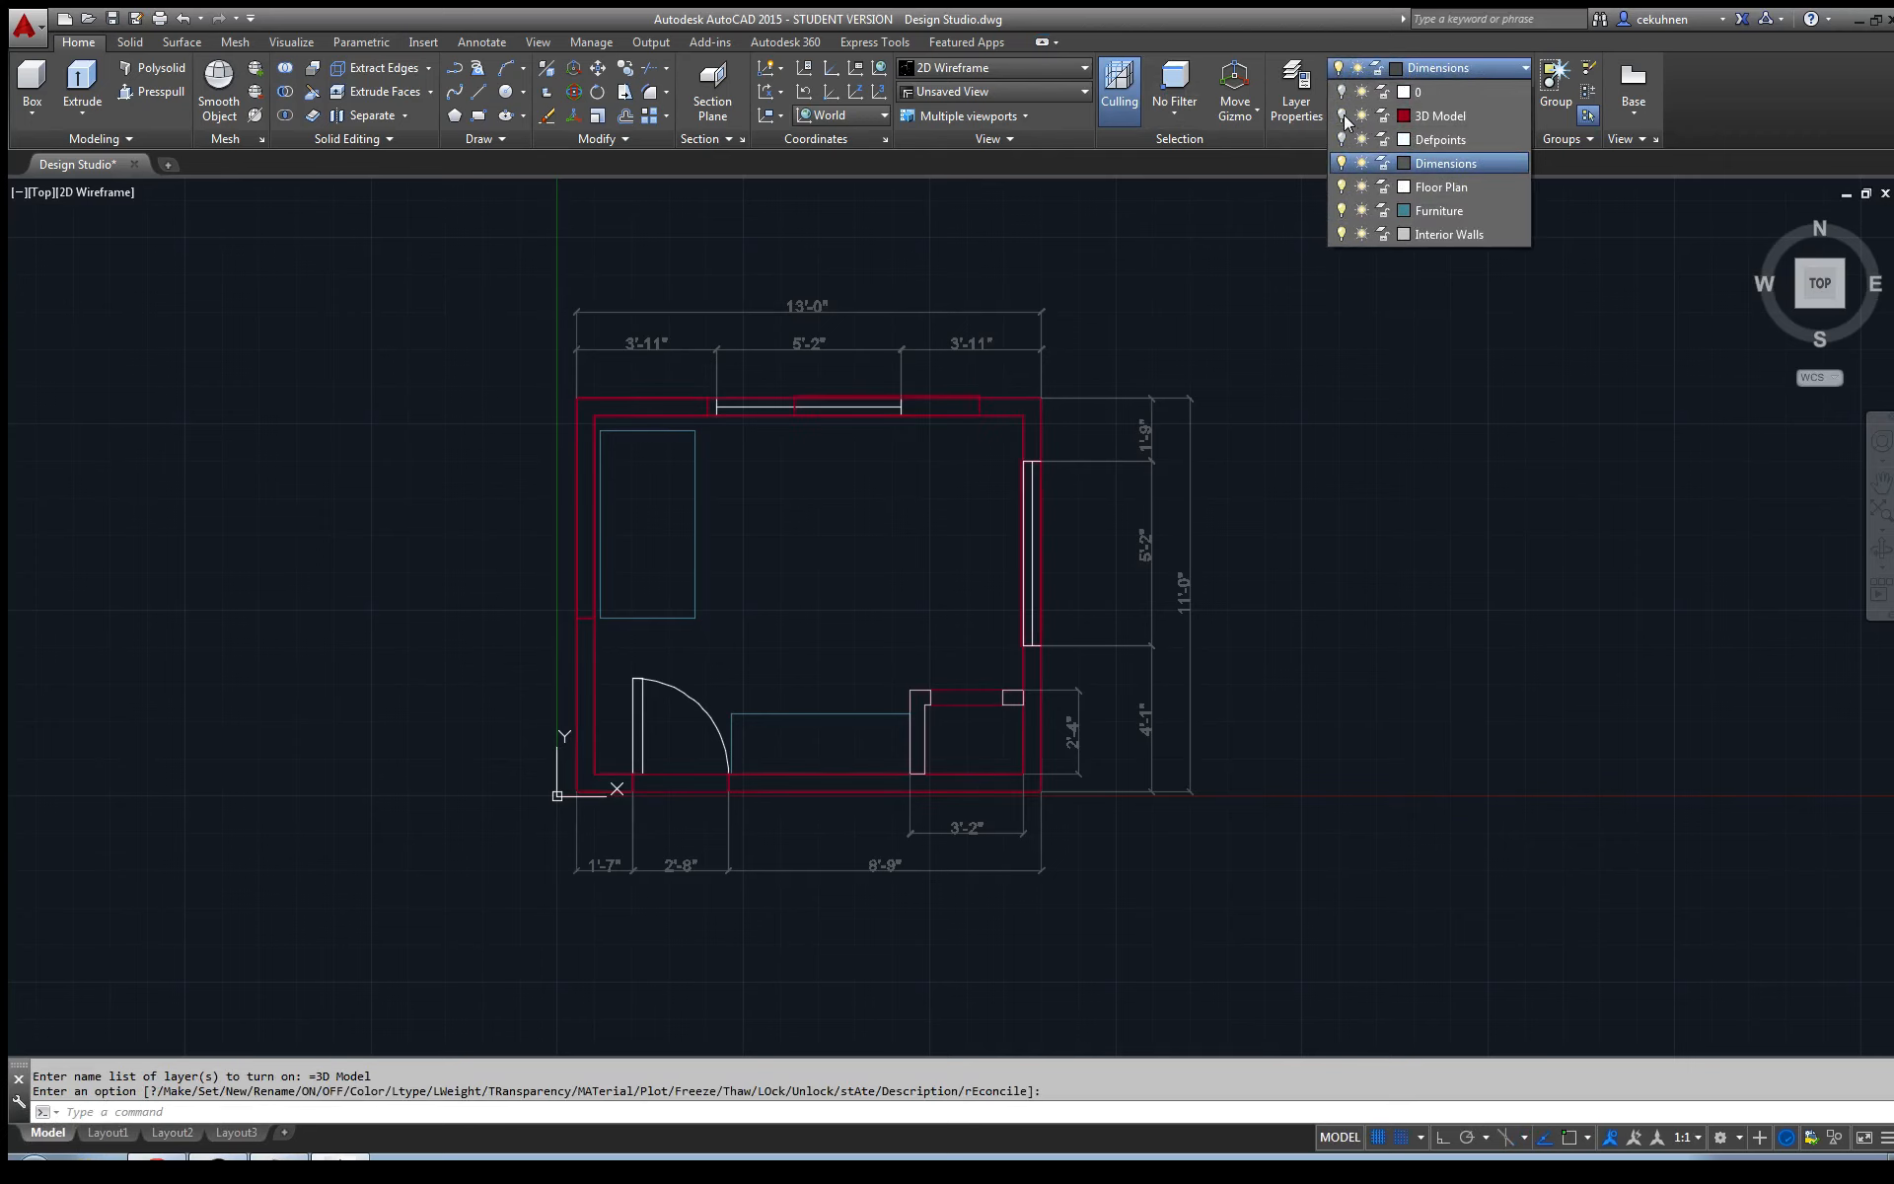
left_click(237, 1135)
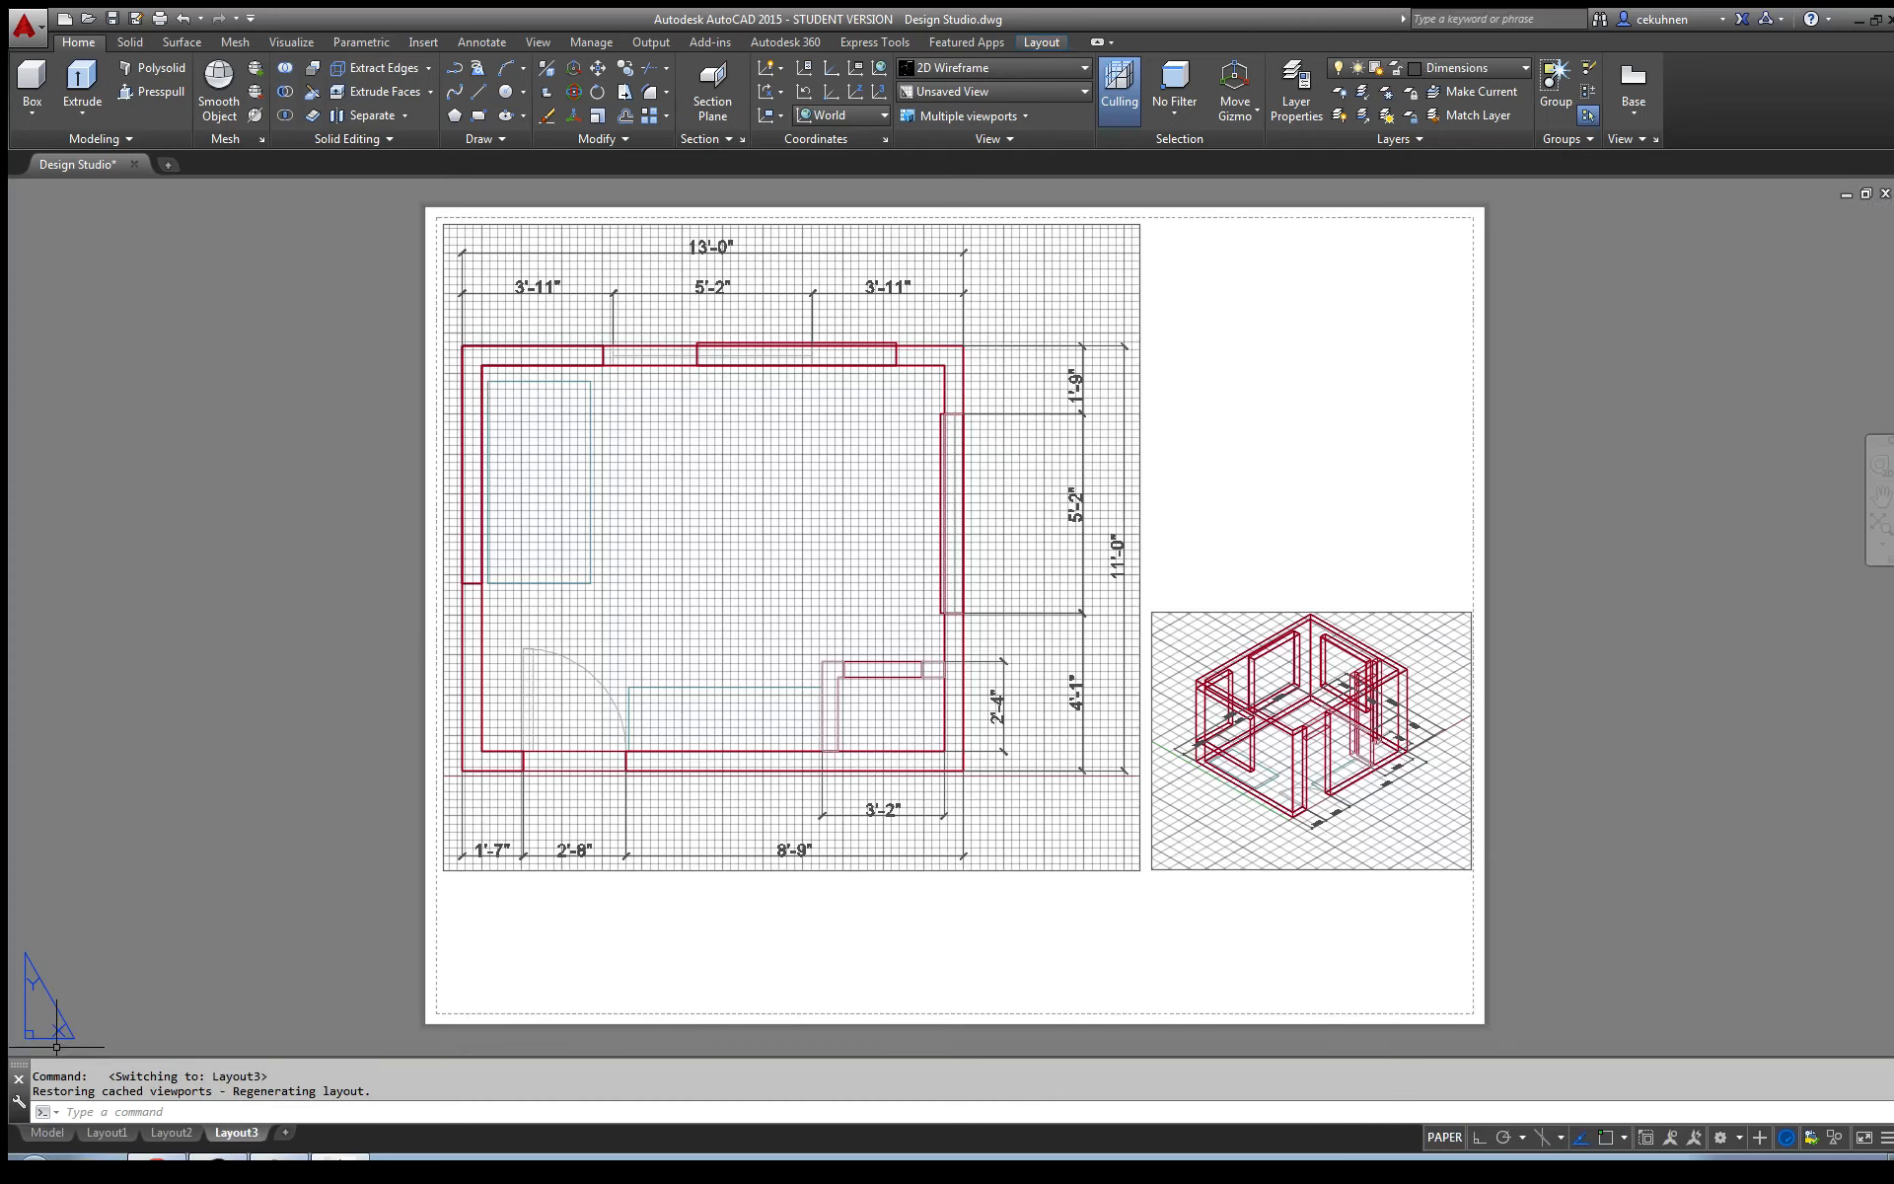
- Set the SHOWHIST variable to 1 in model space and return to Layout3
left_click(47, 1133)
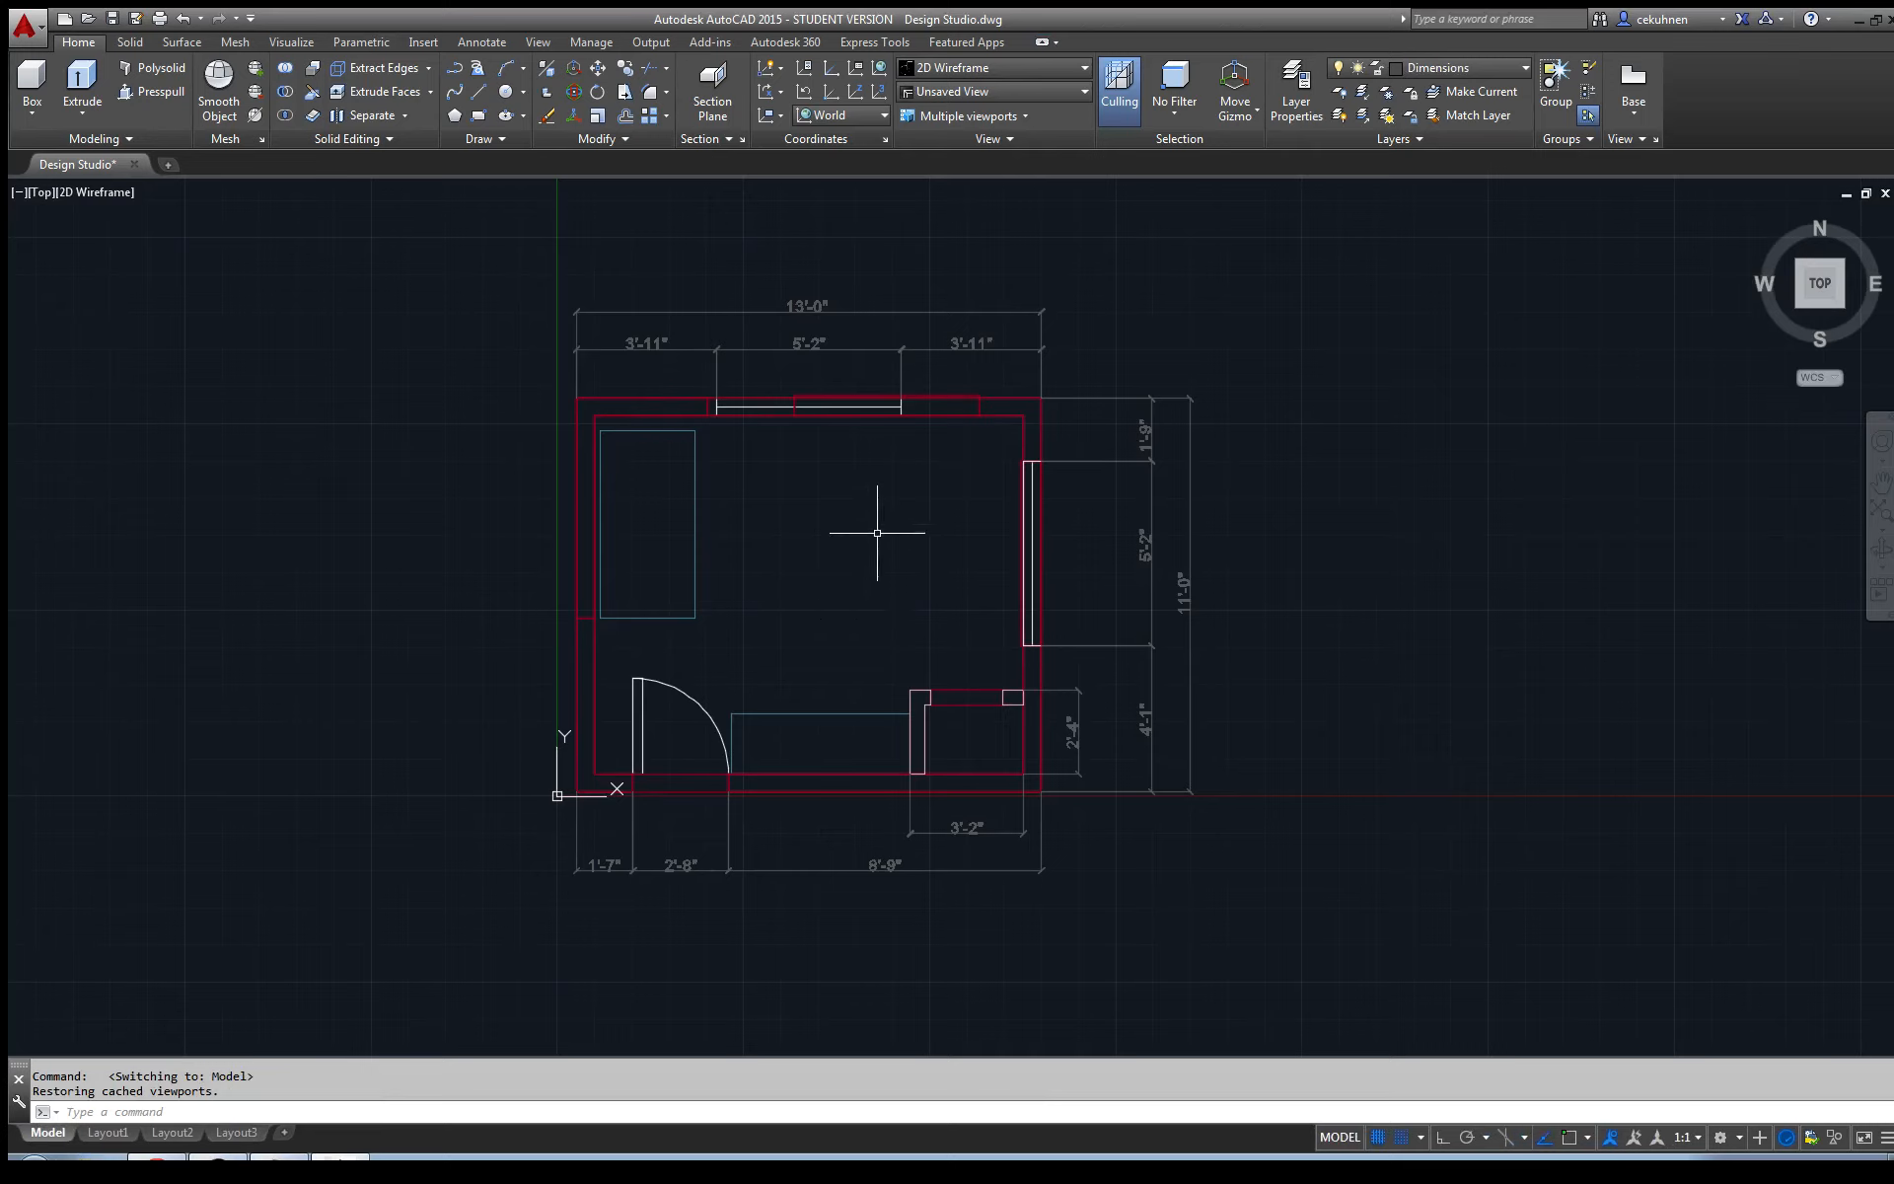
type("SHOWHis")
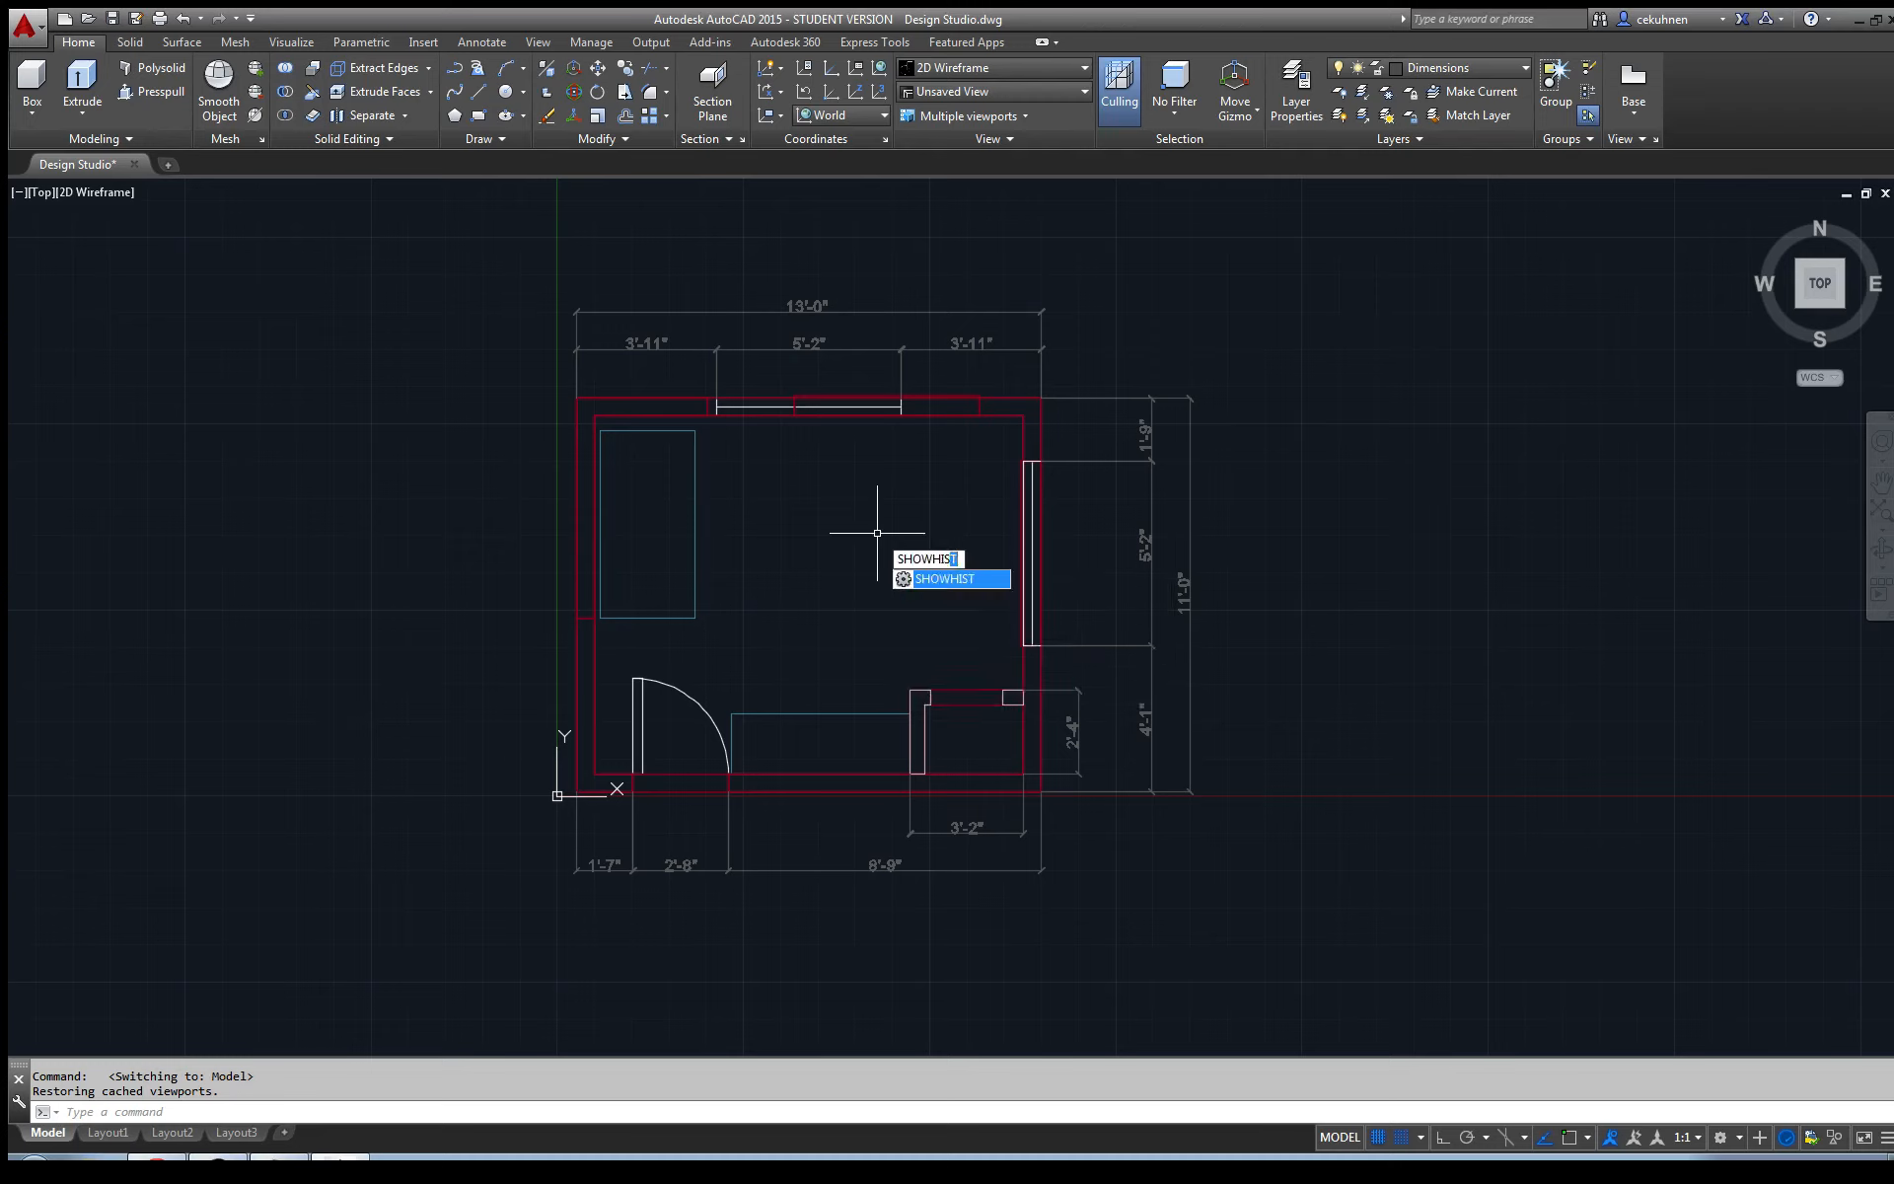
key("Return")
type("1")
key("Return")
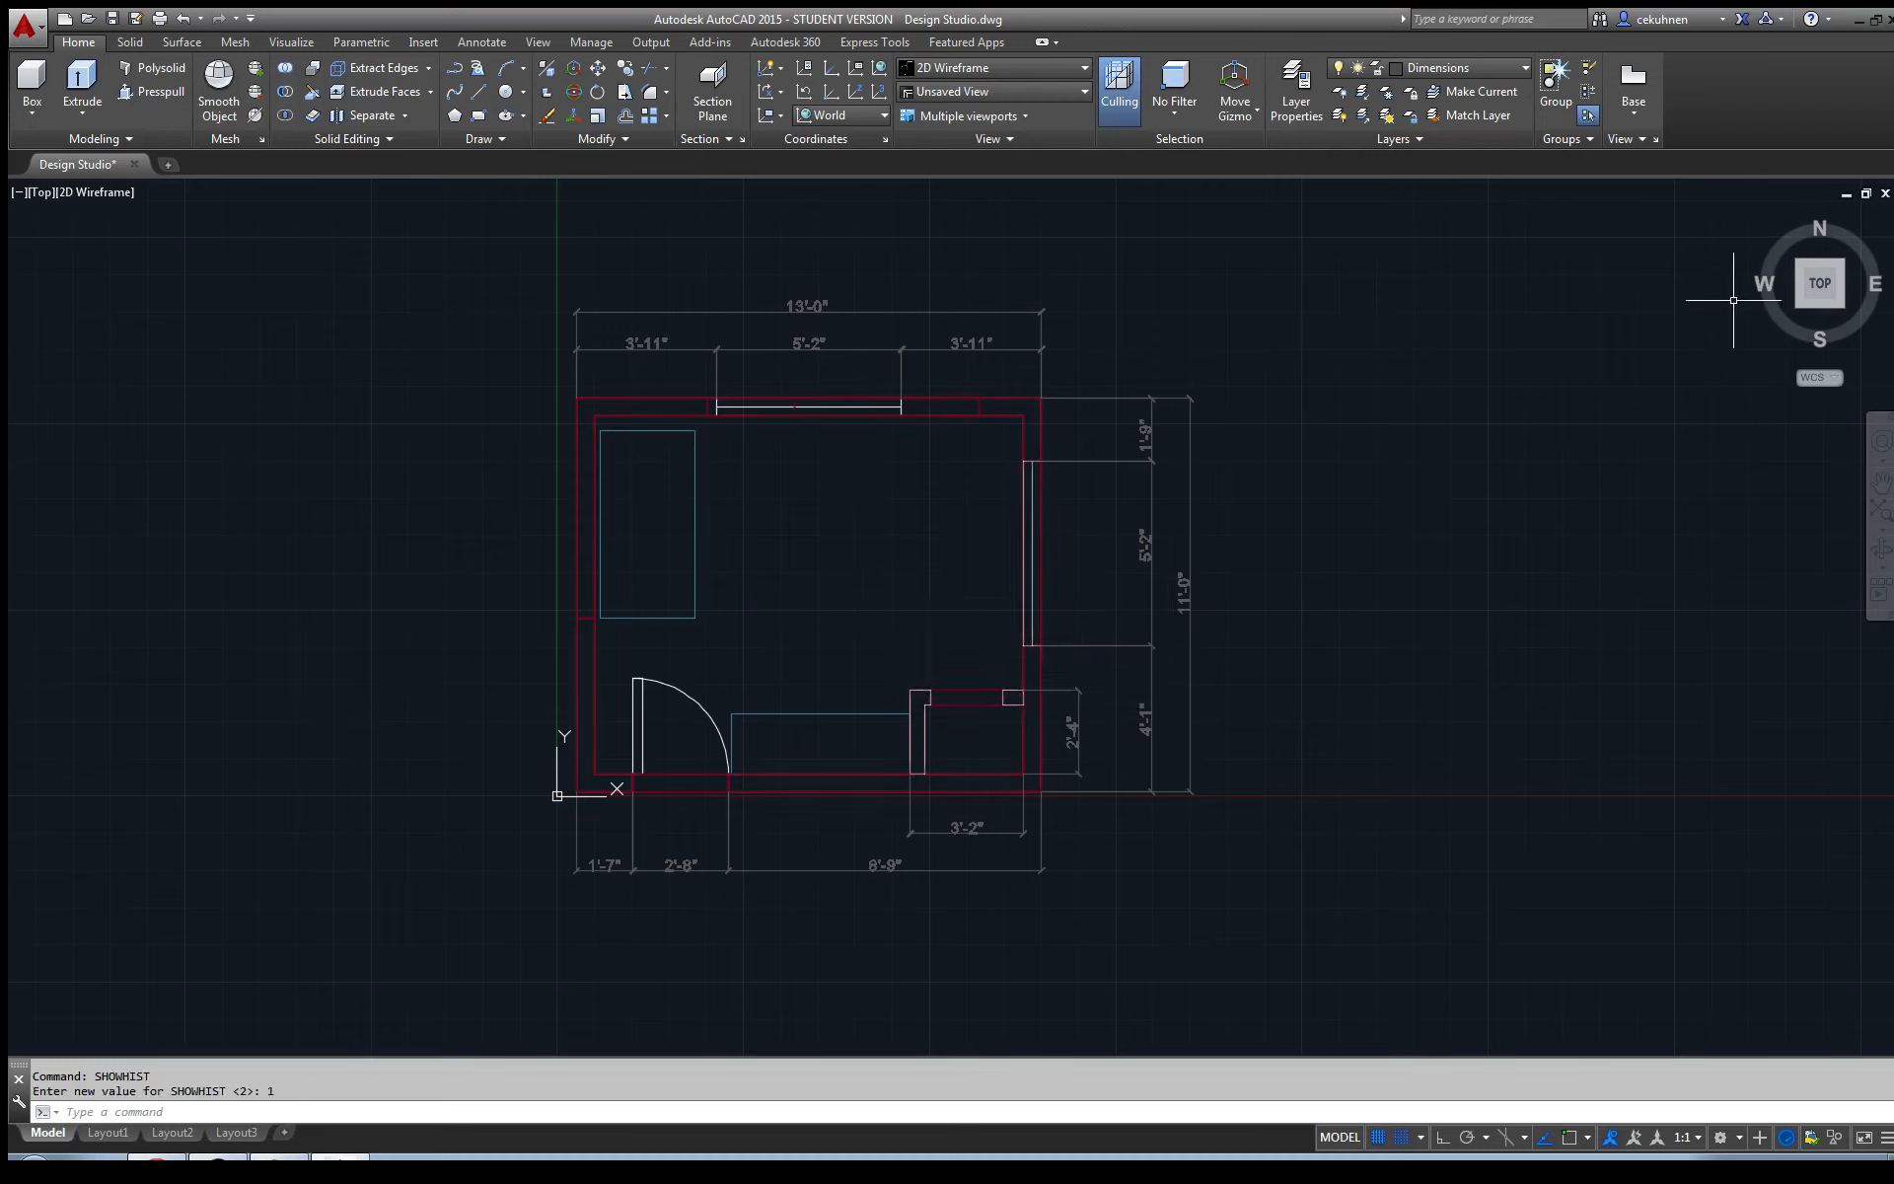
left_click_drag(1838, 310, 1276, 500)
left_click(237, 1133)
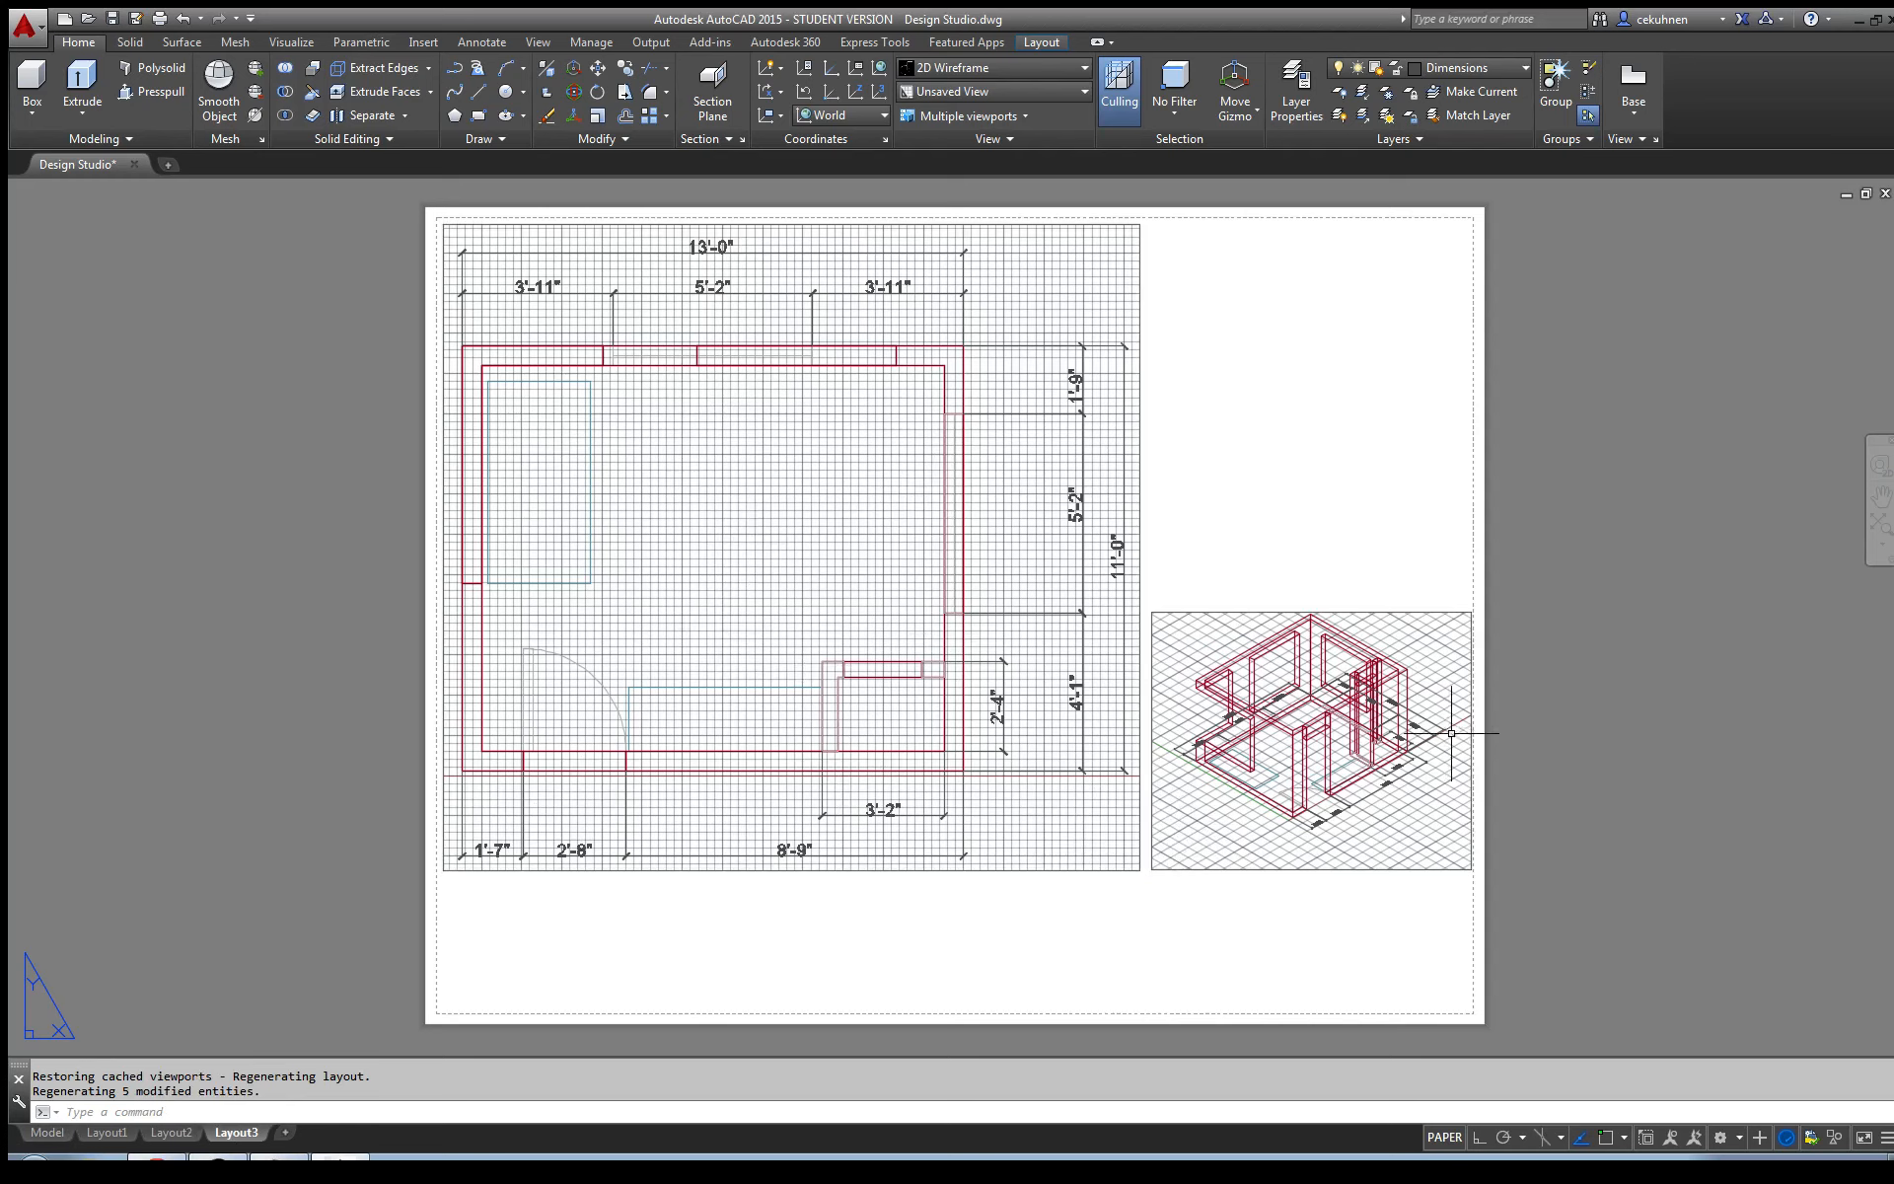
- Activate the small isometric viewport, set its visual style to Shaded and return to paper space
left_click(1213, 656)
left_click(1395, 751)
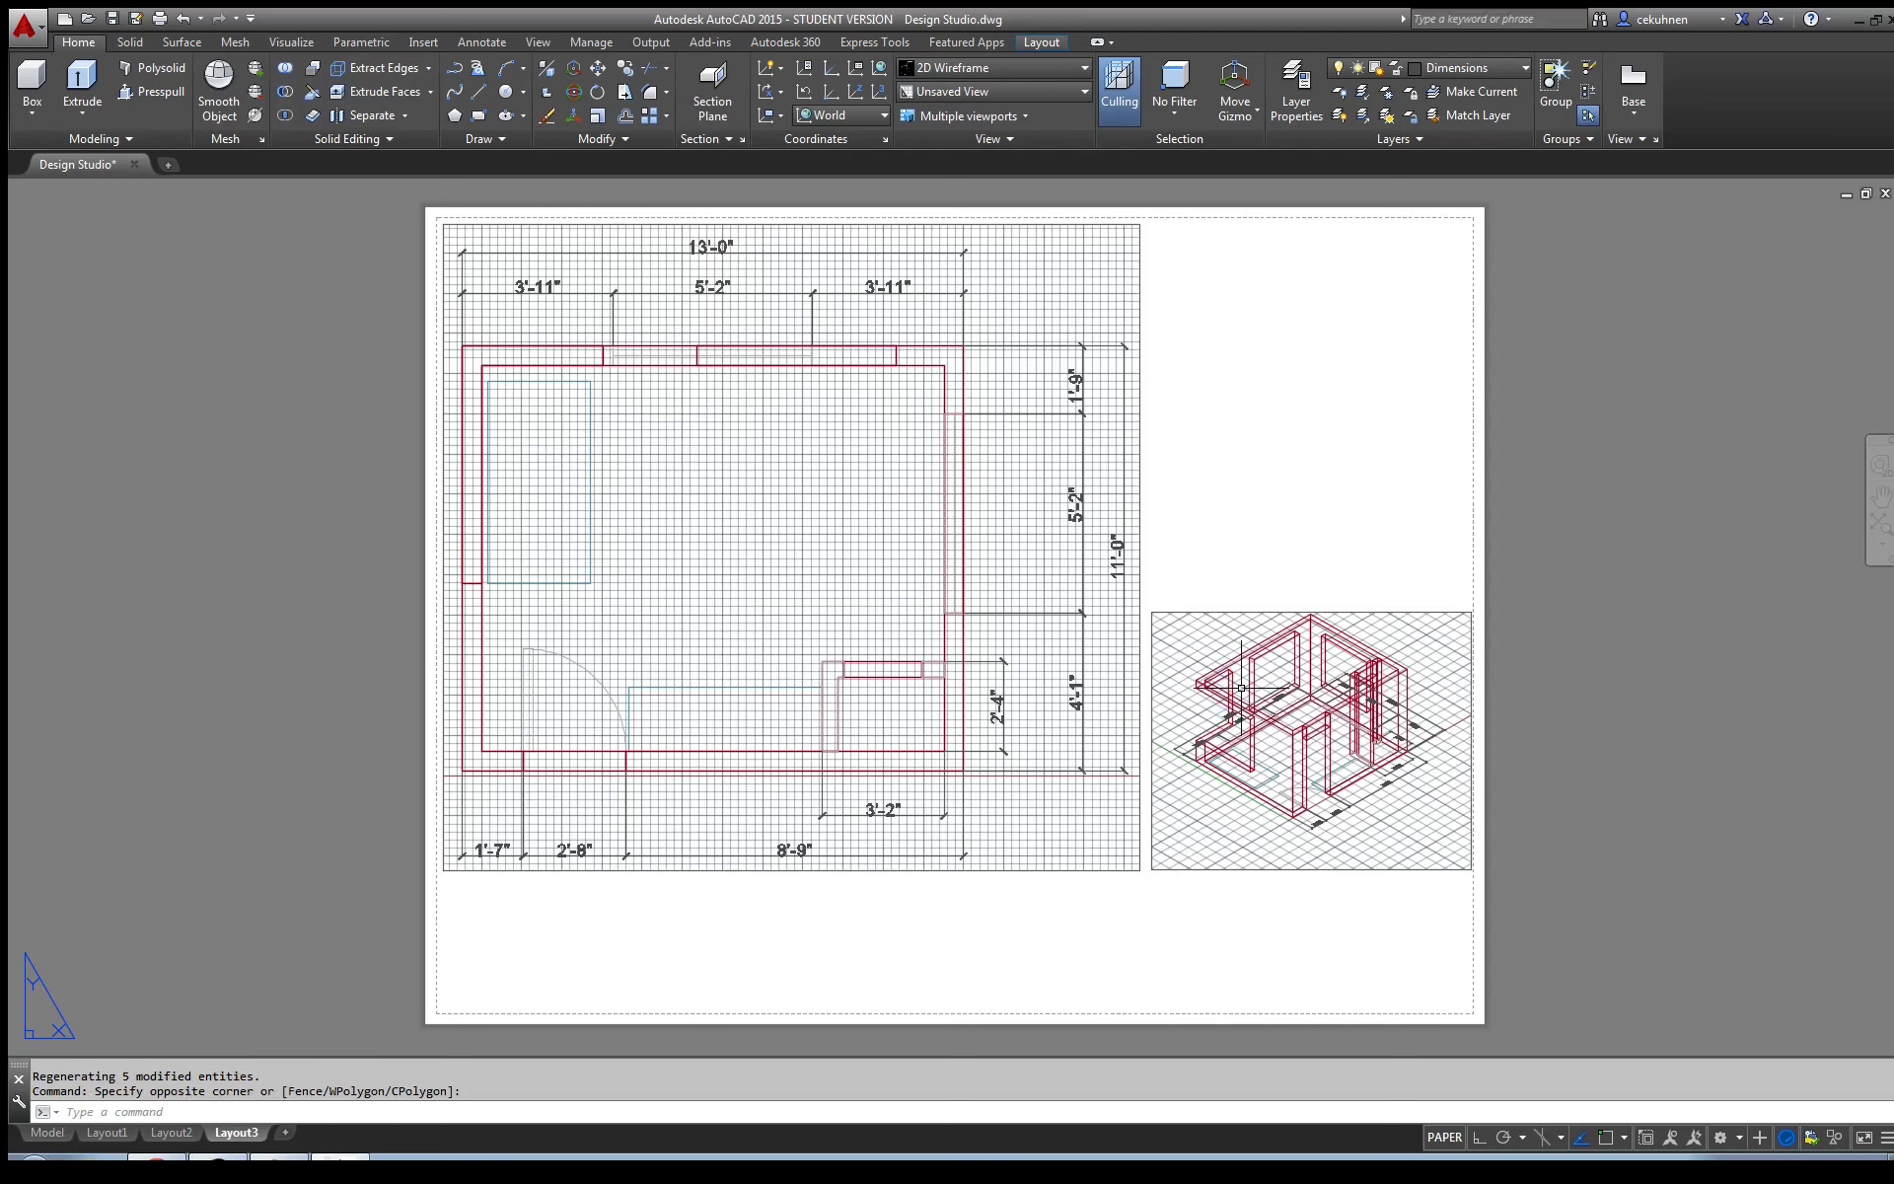
left_click(1276, 868)
left_click(1322, 1145)
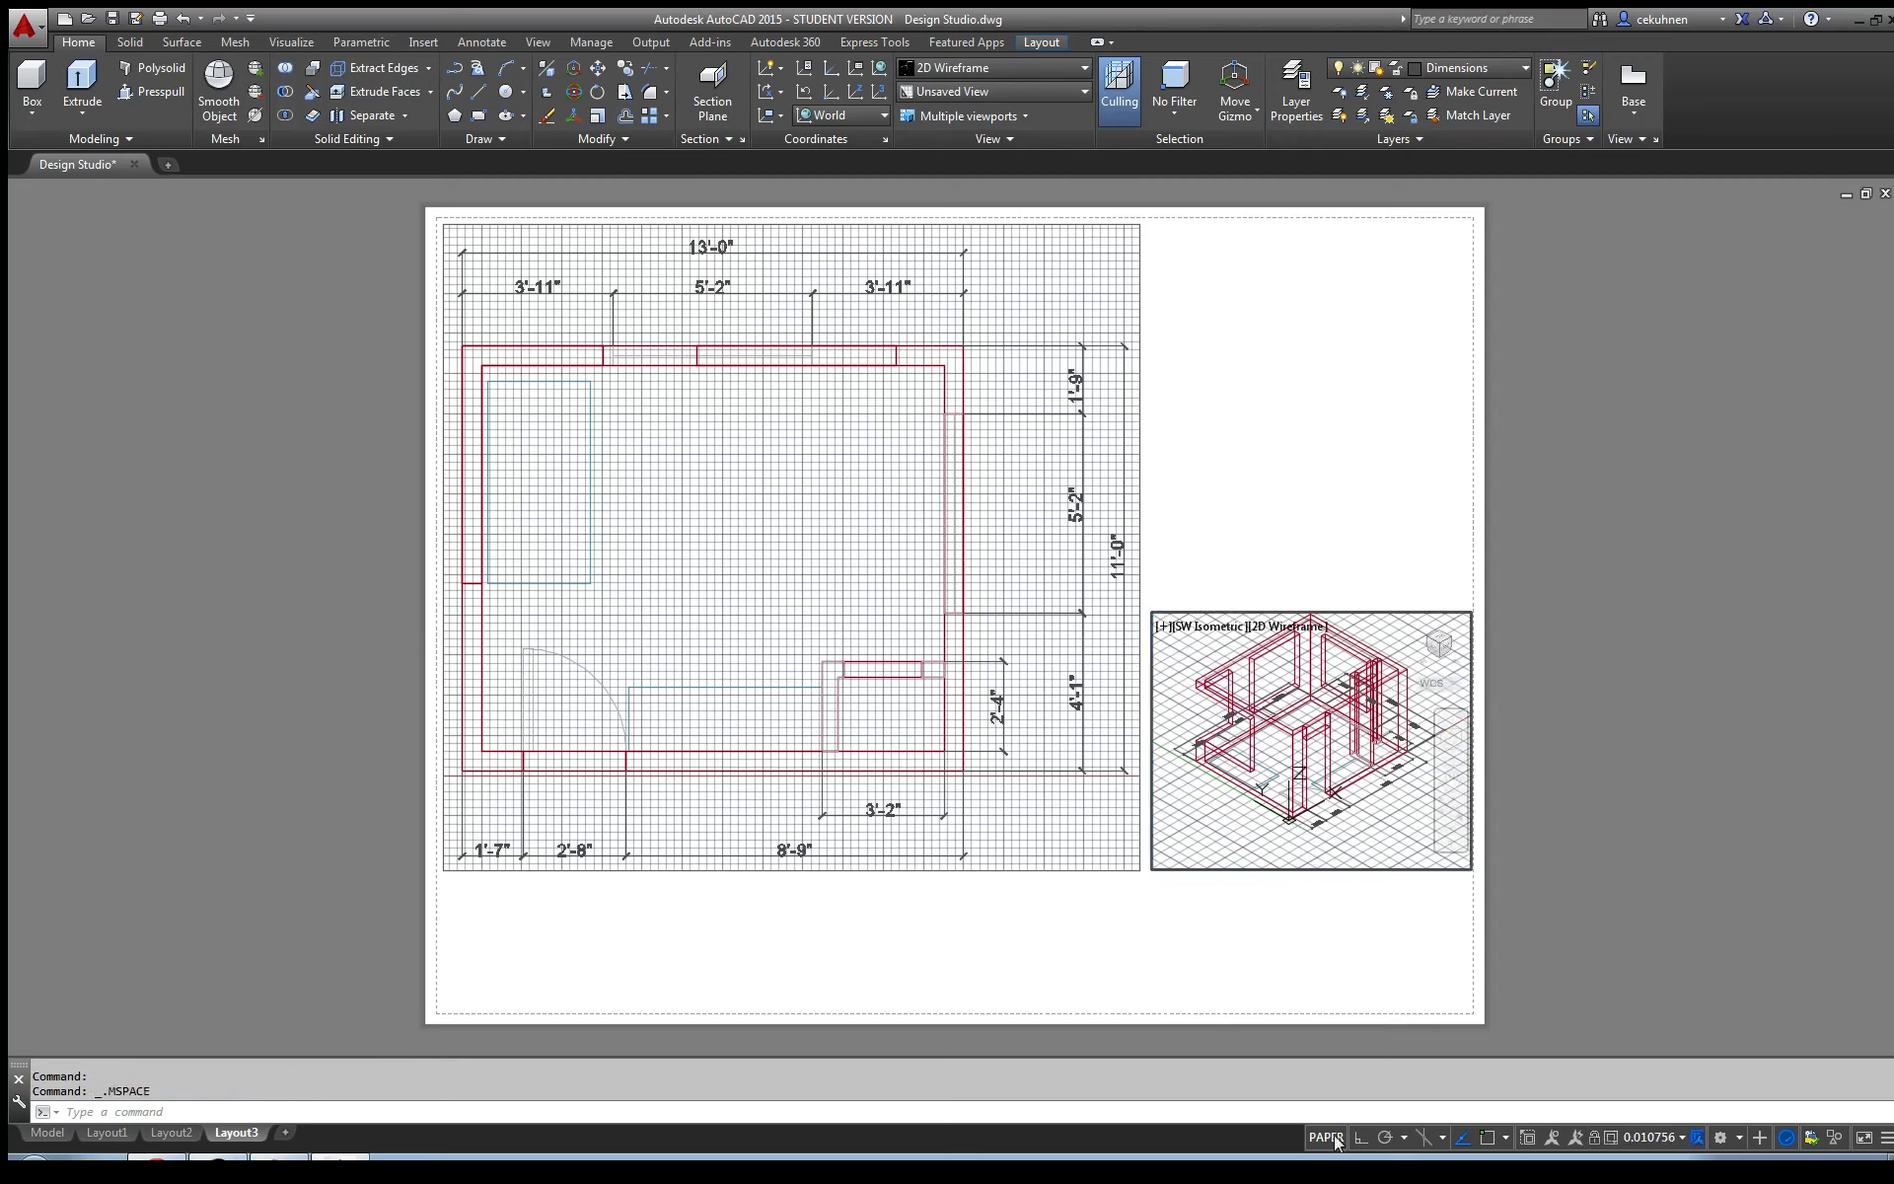
left_click(1288, 629)
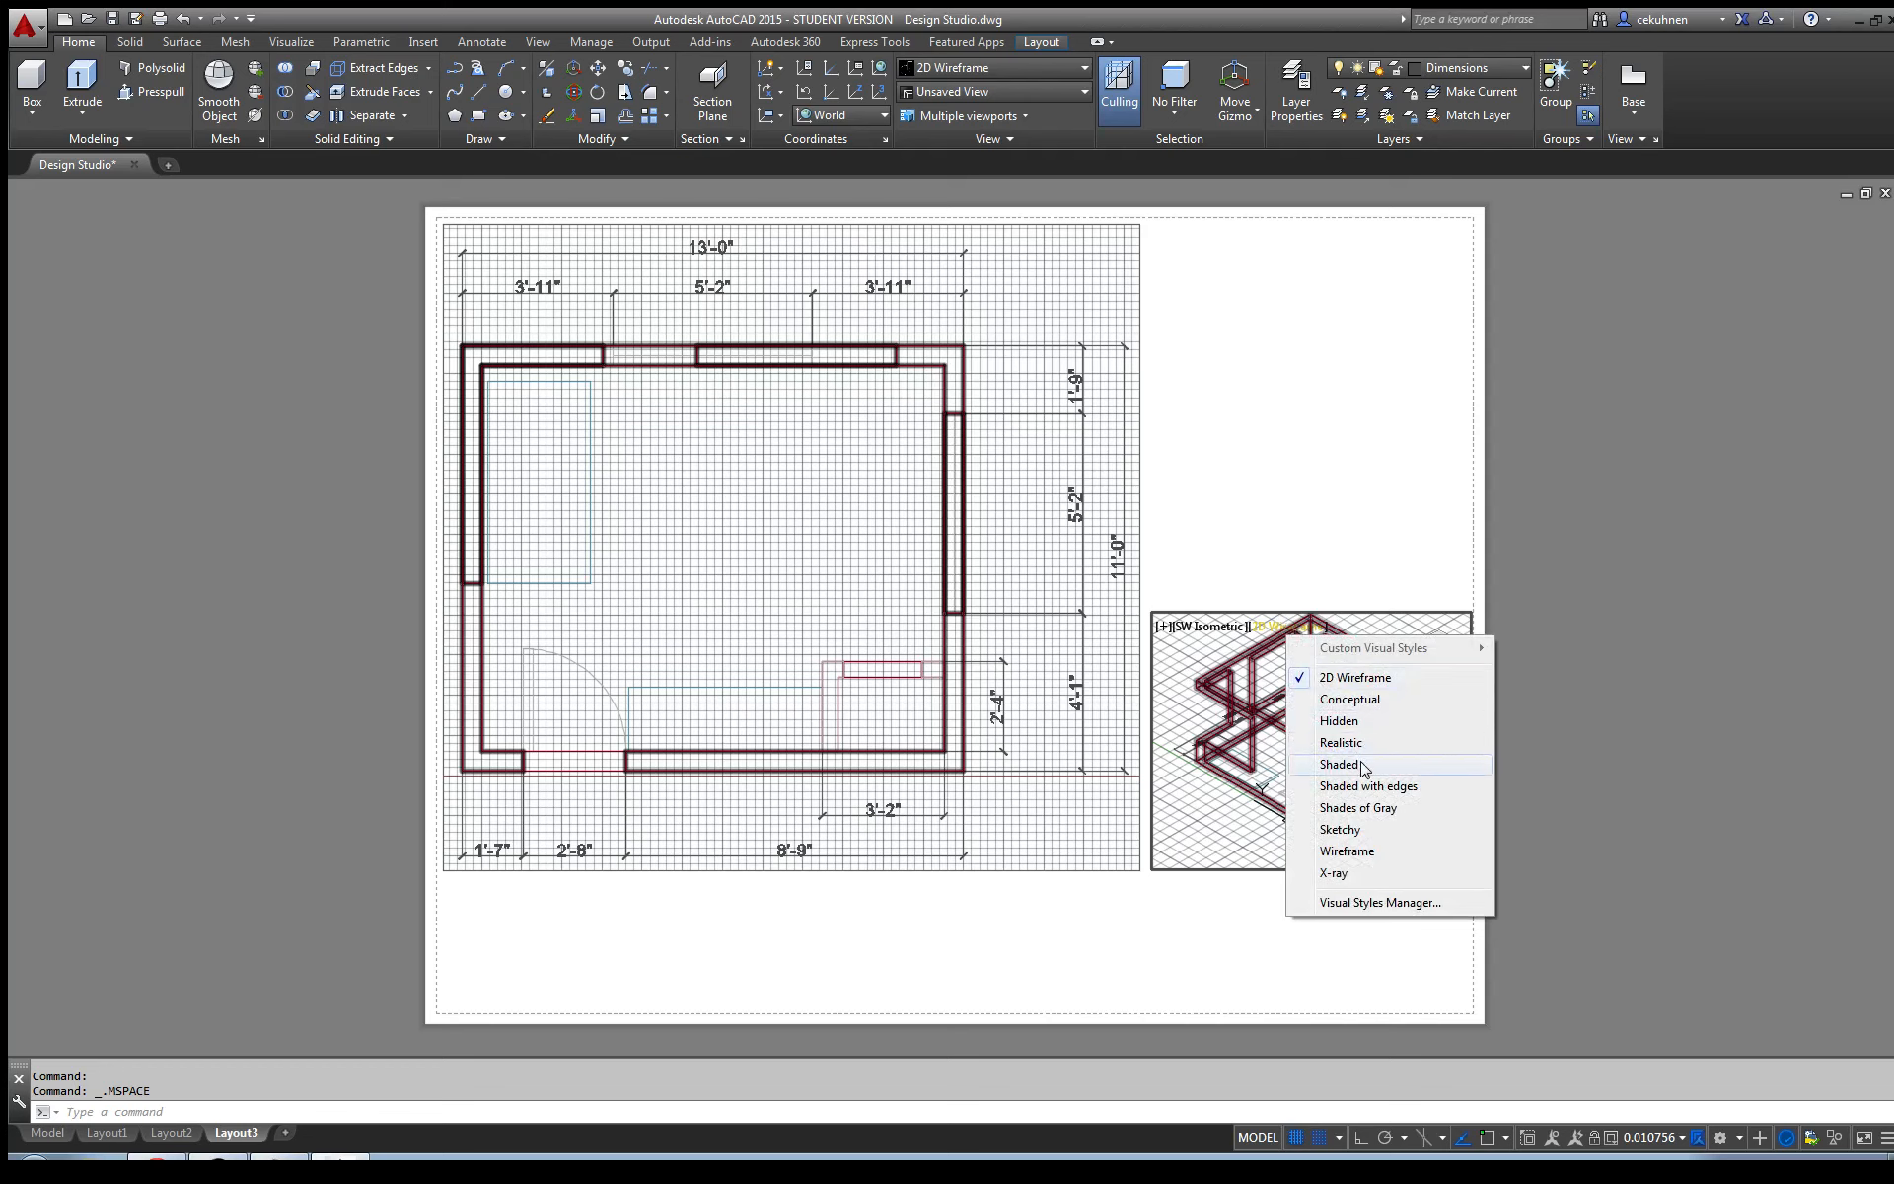
left_click(1339, 764)
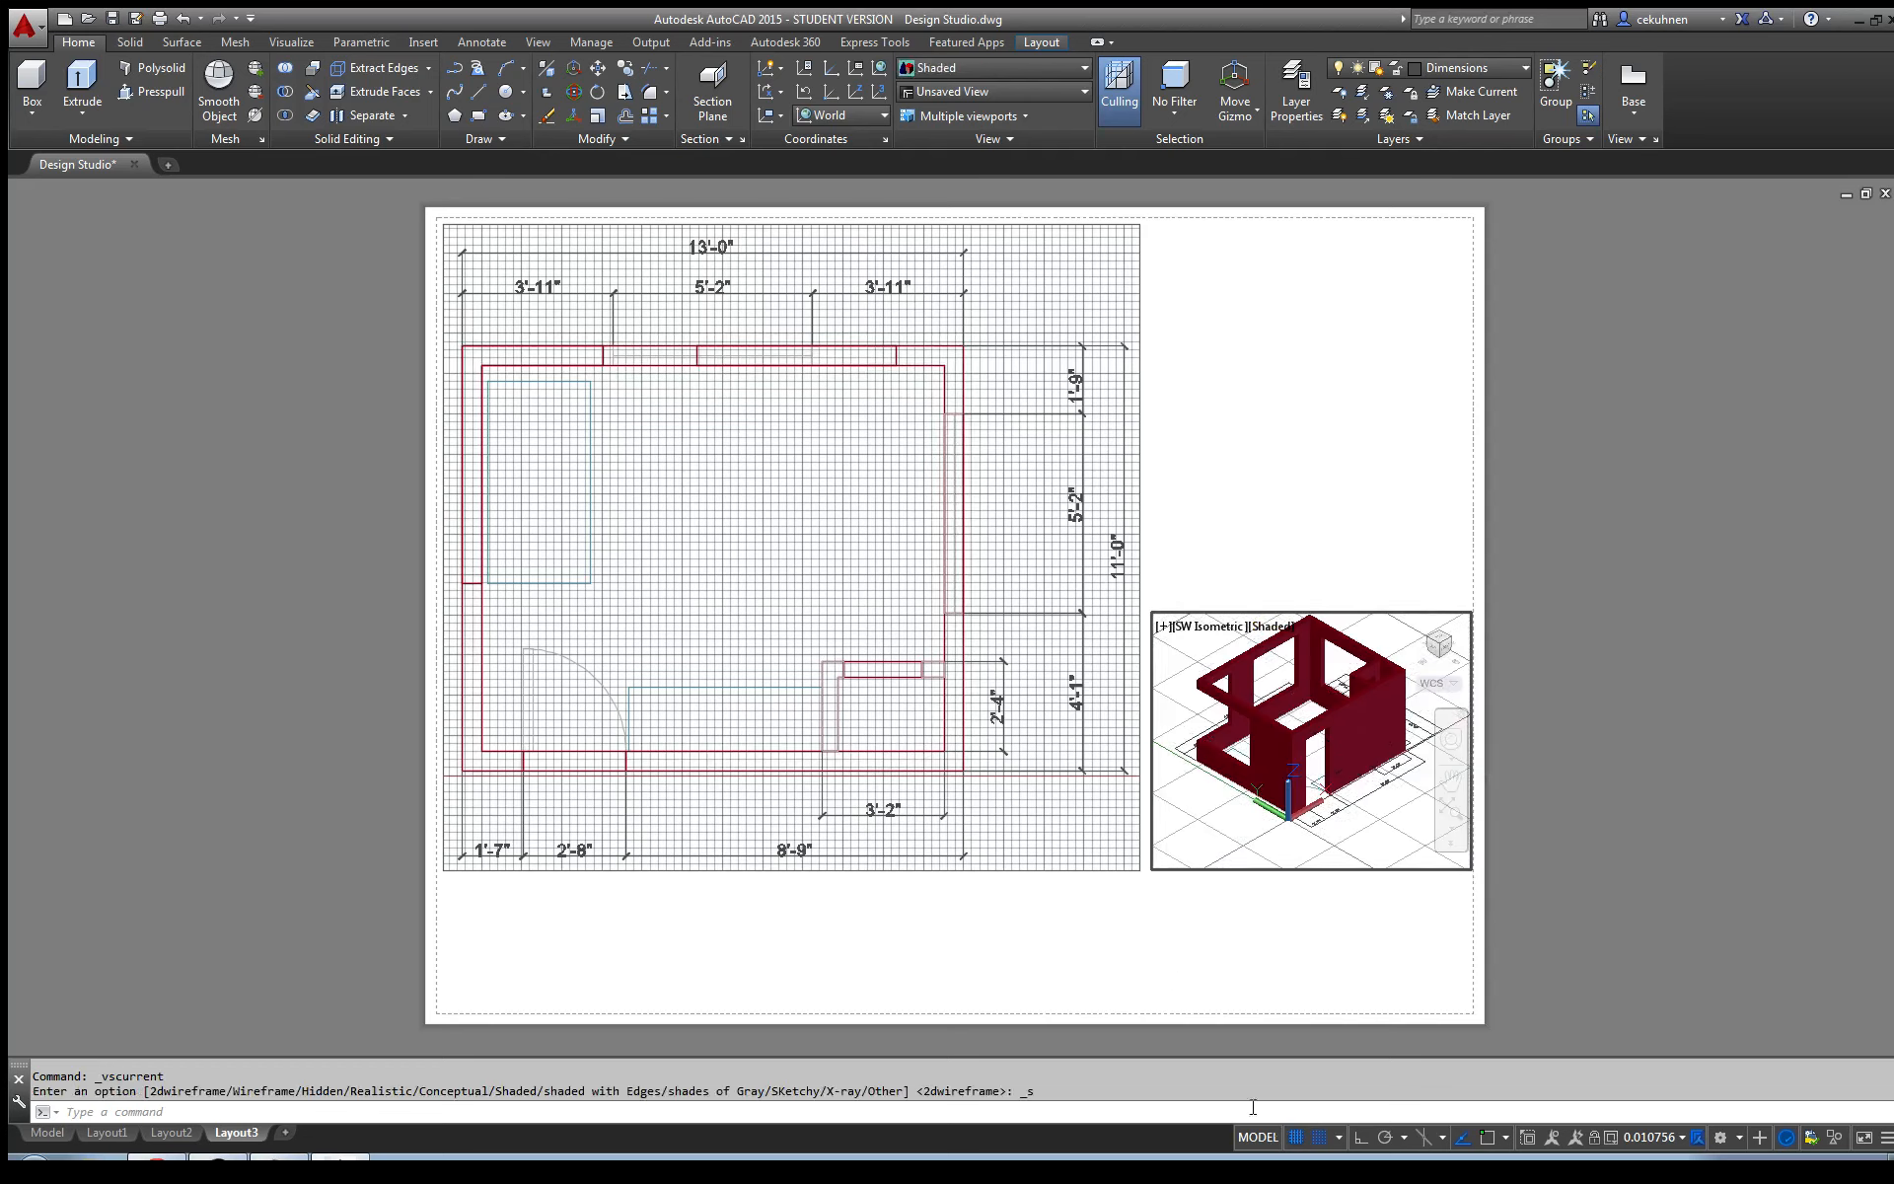
left_click(1262, 1139)
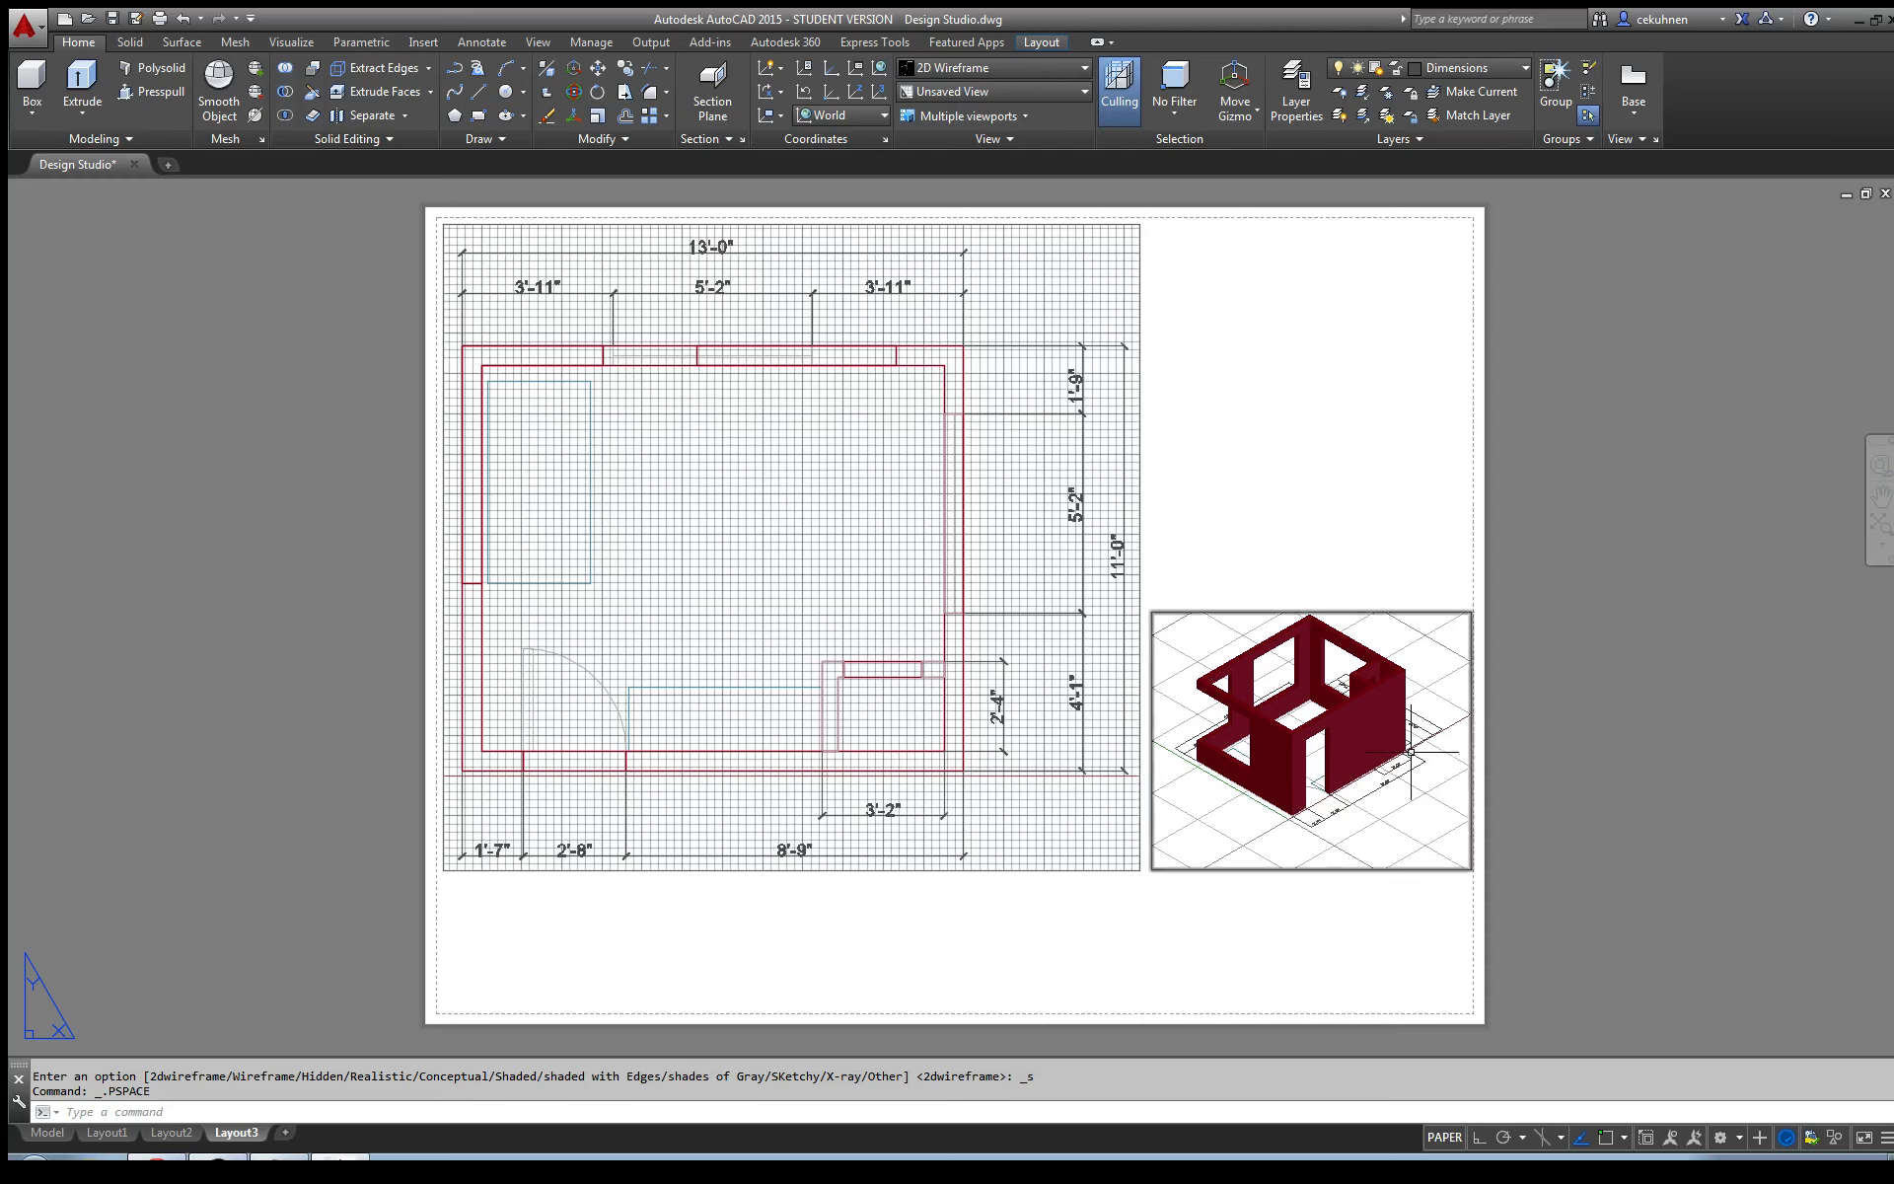
- Activate the plan viewport's model space and move the 5'-2" dimension above the plan closer to the wall
left_click(1042, 869)
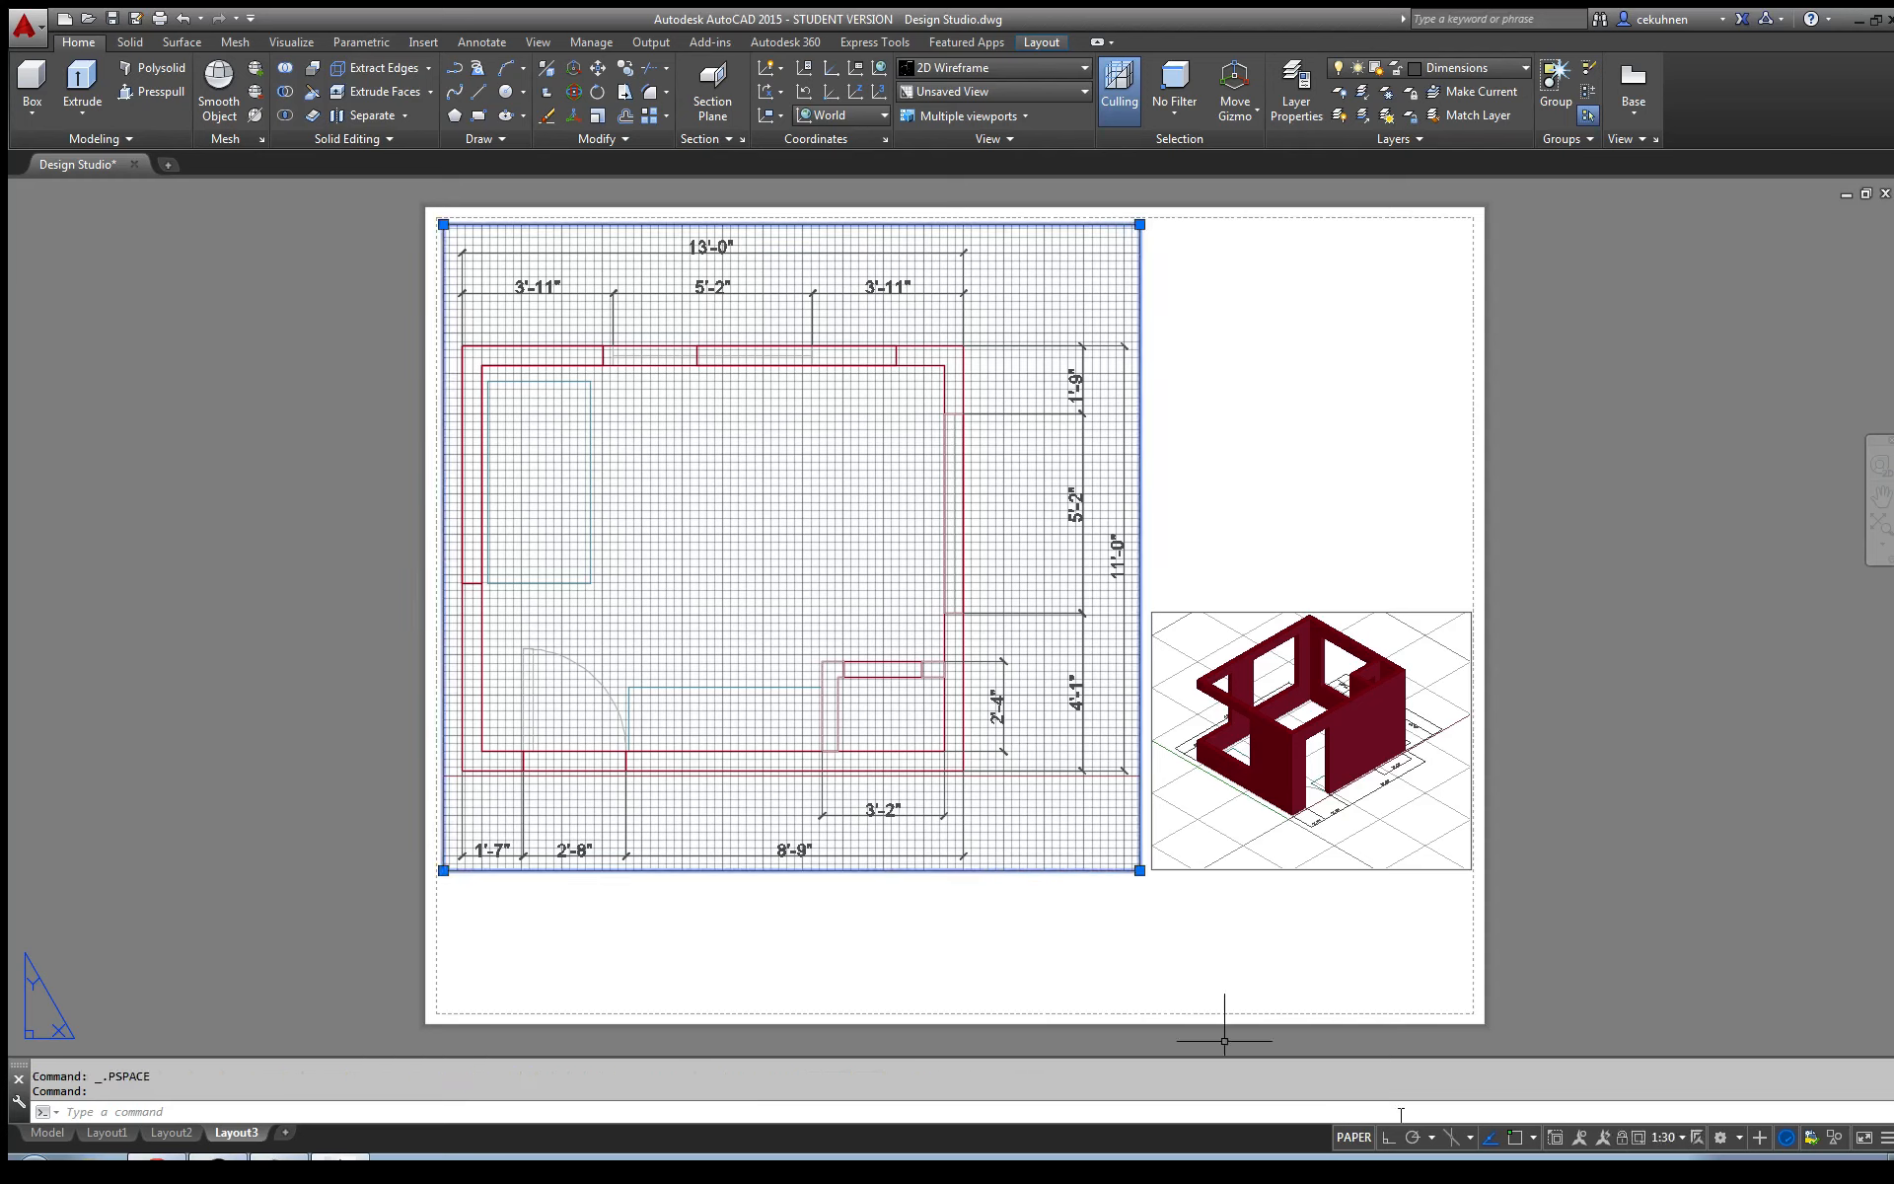
left_click(1354, 1137)
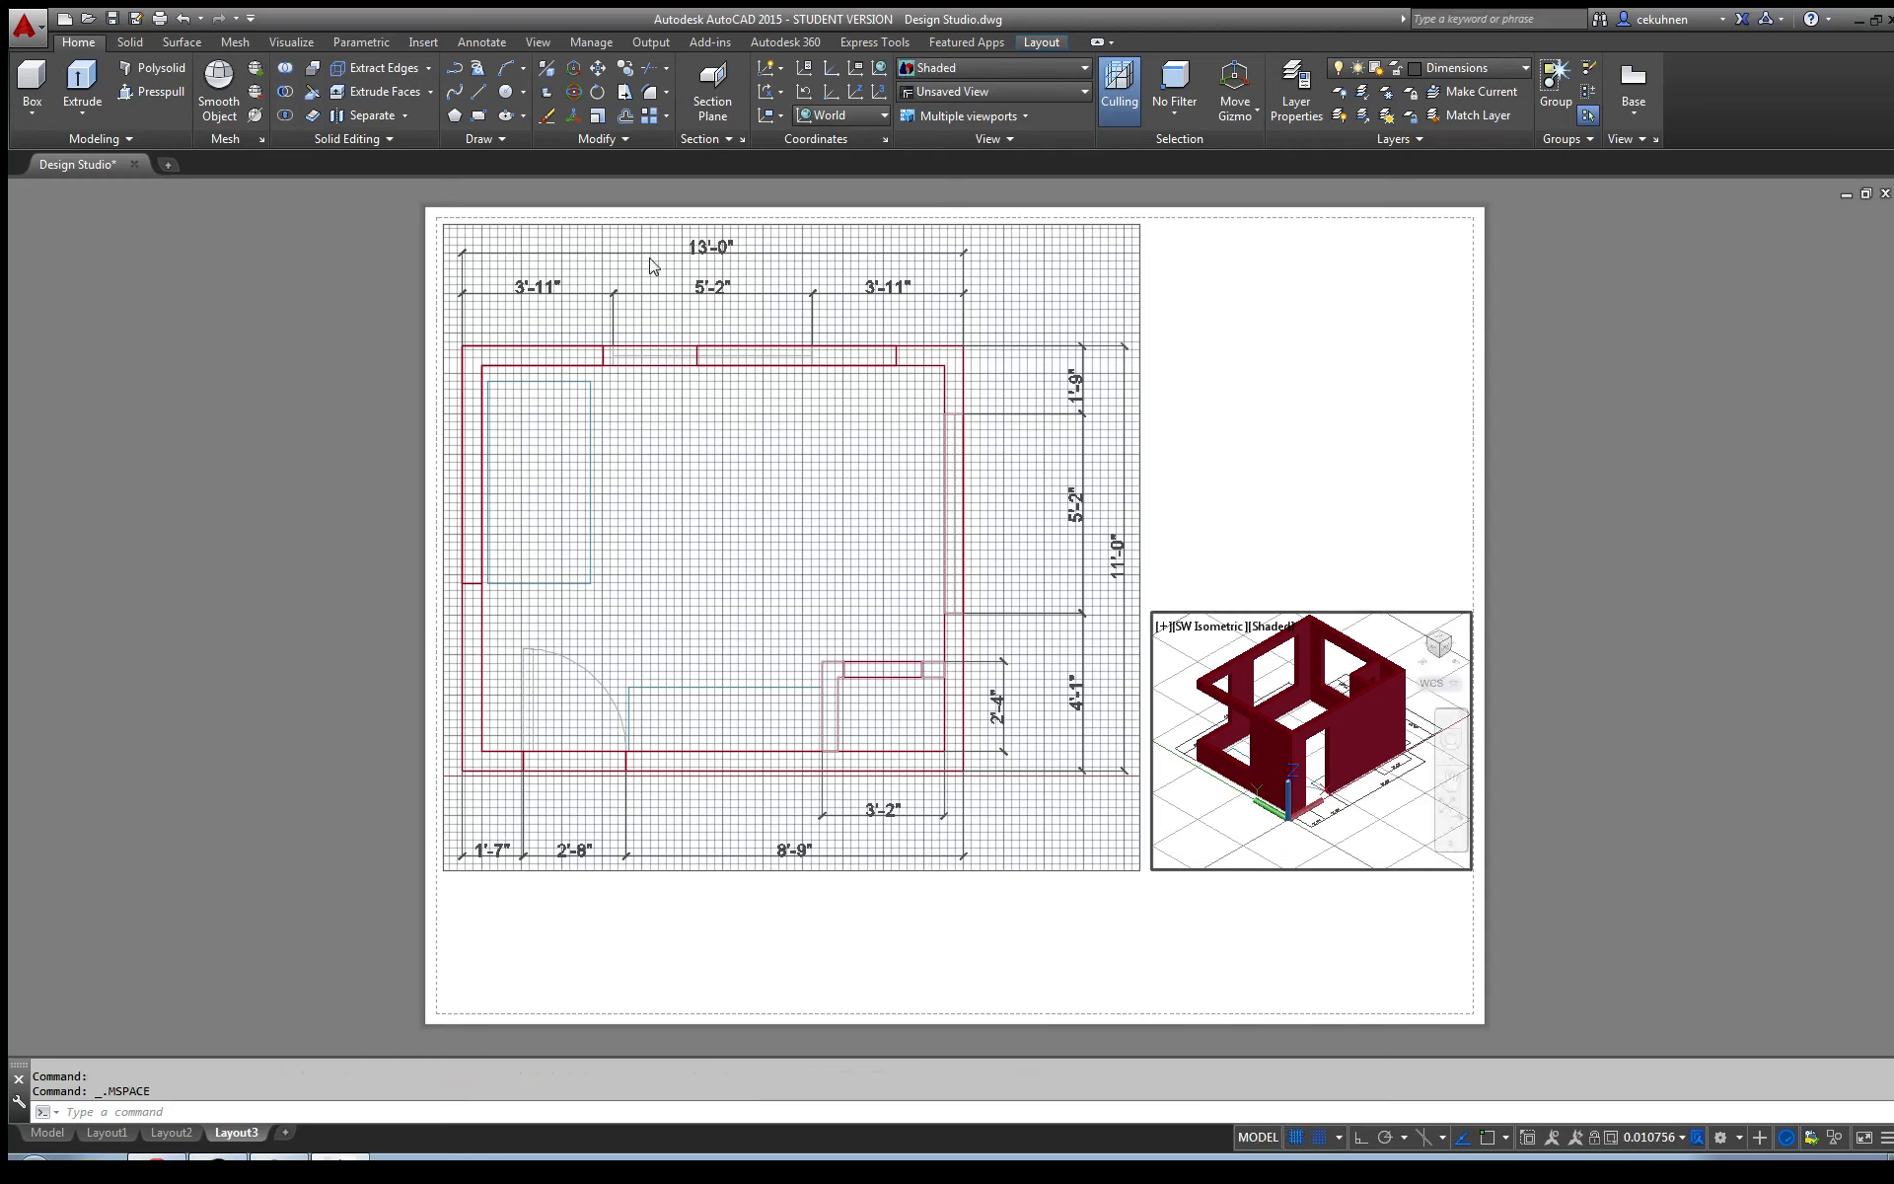
left_click(704, 291)
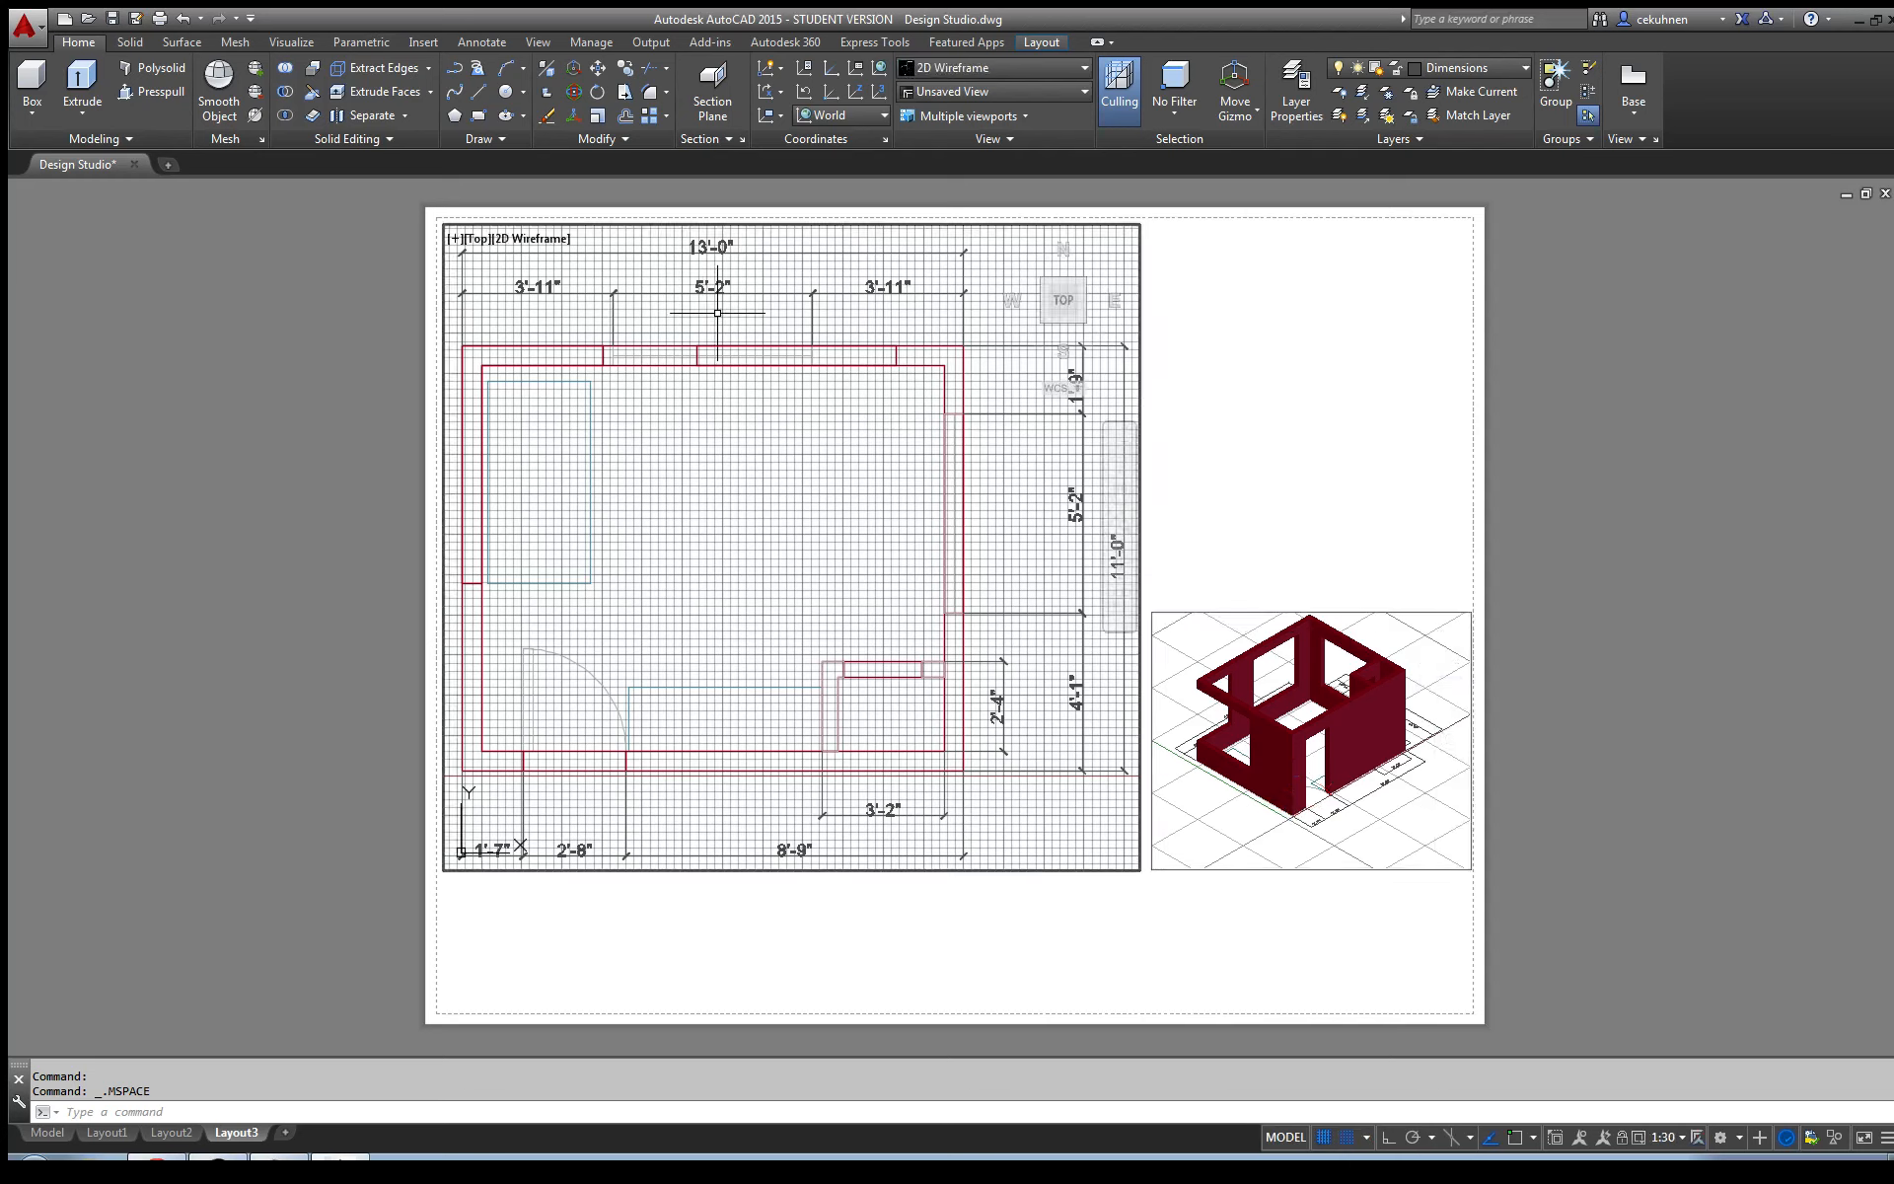
left_click(714, 288)
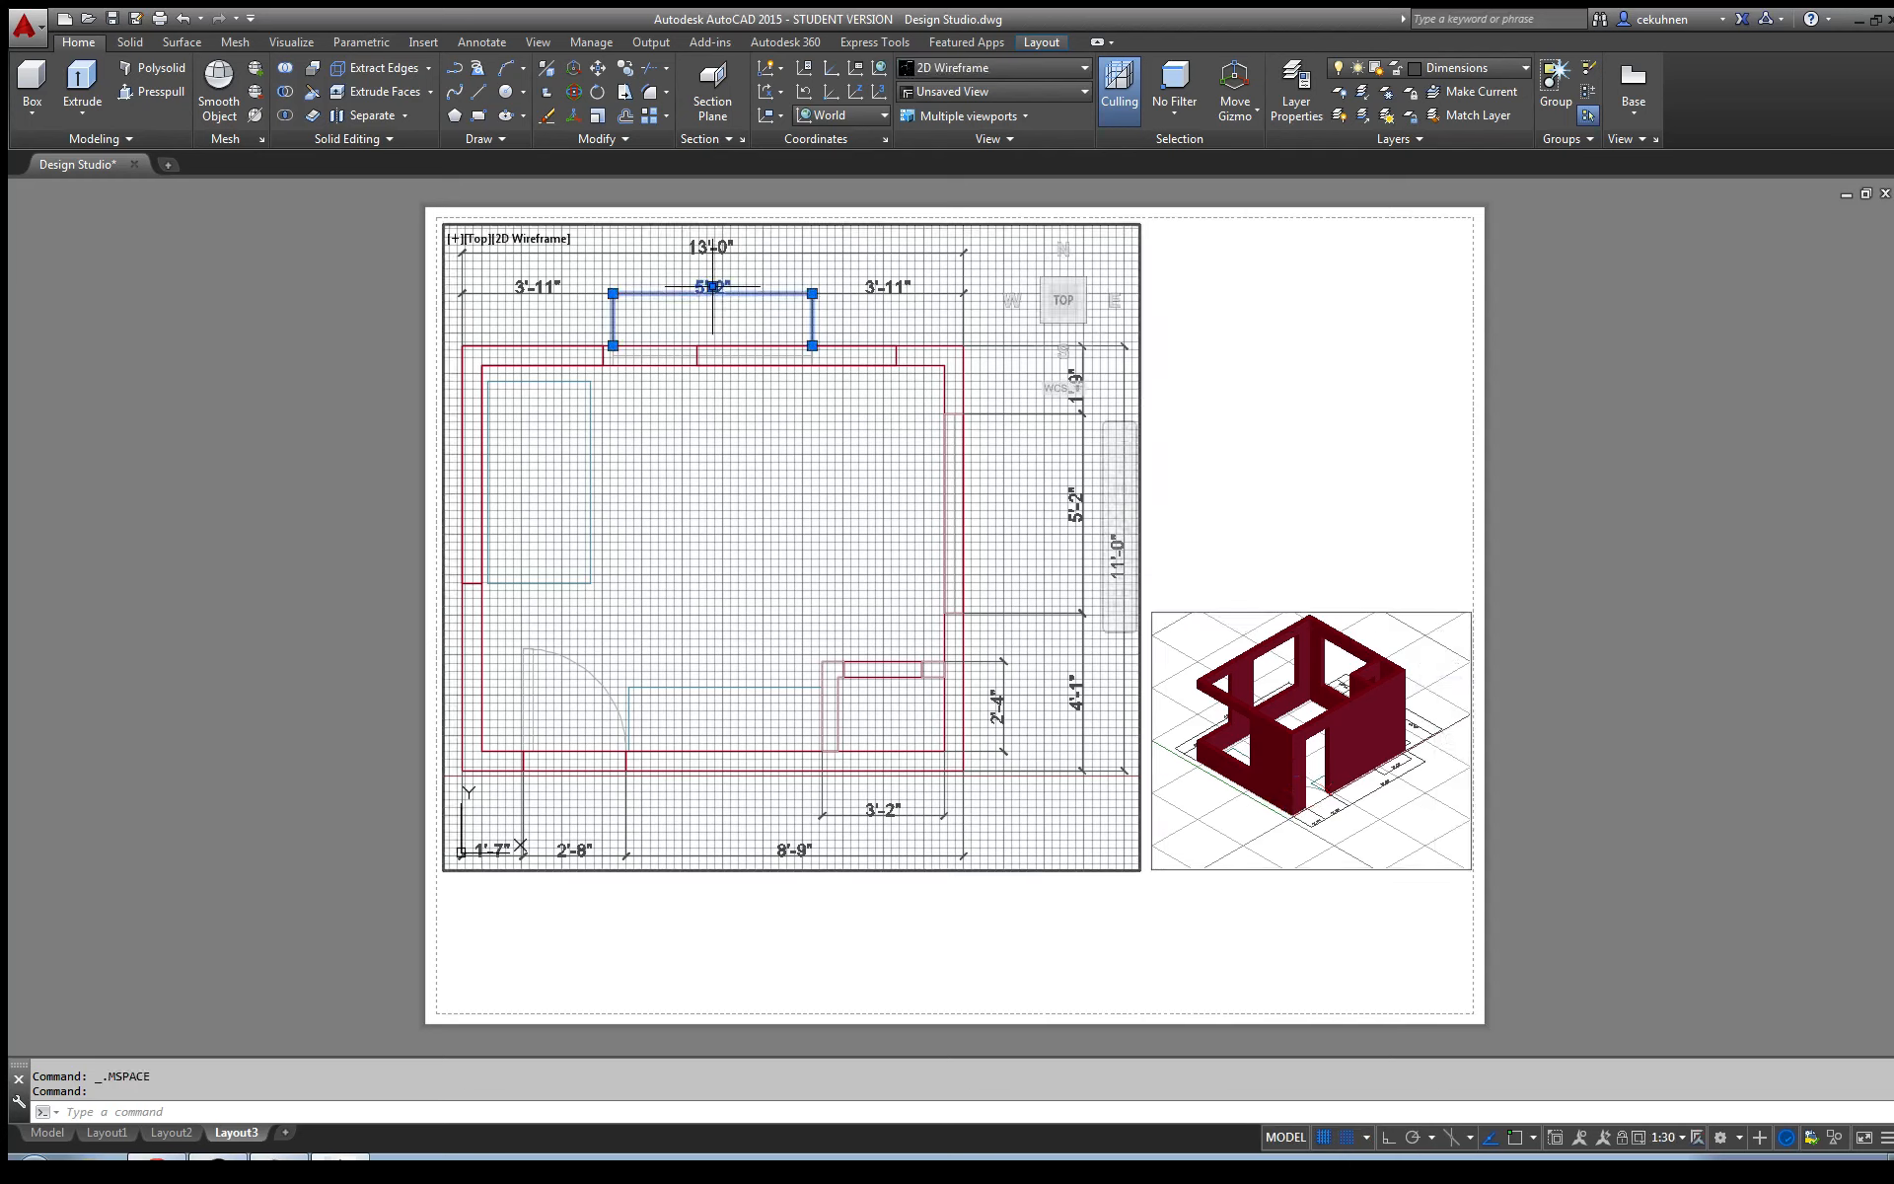
left_click(714, 288)
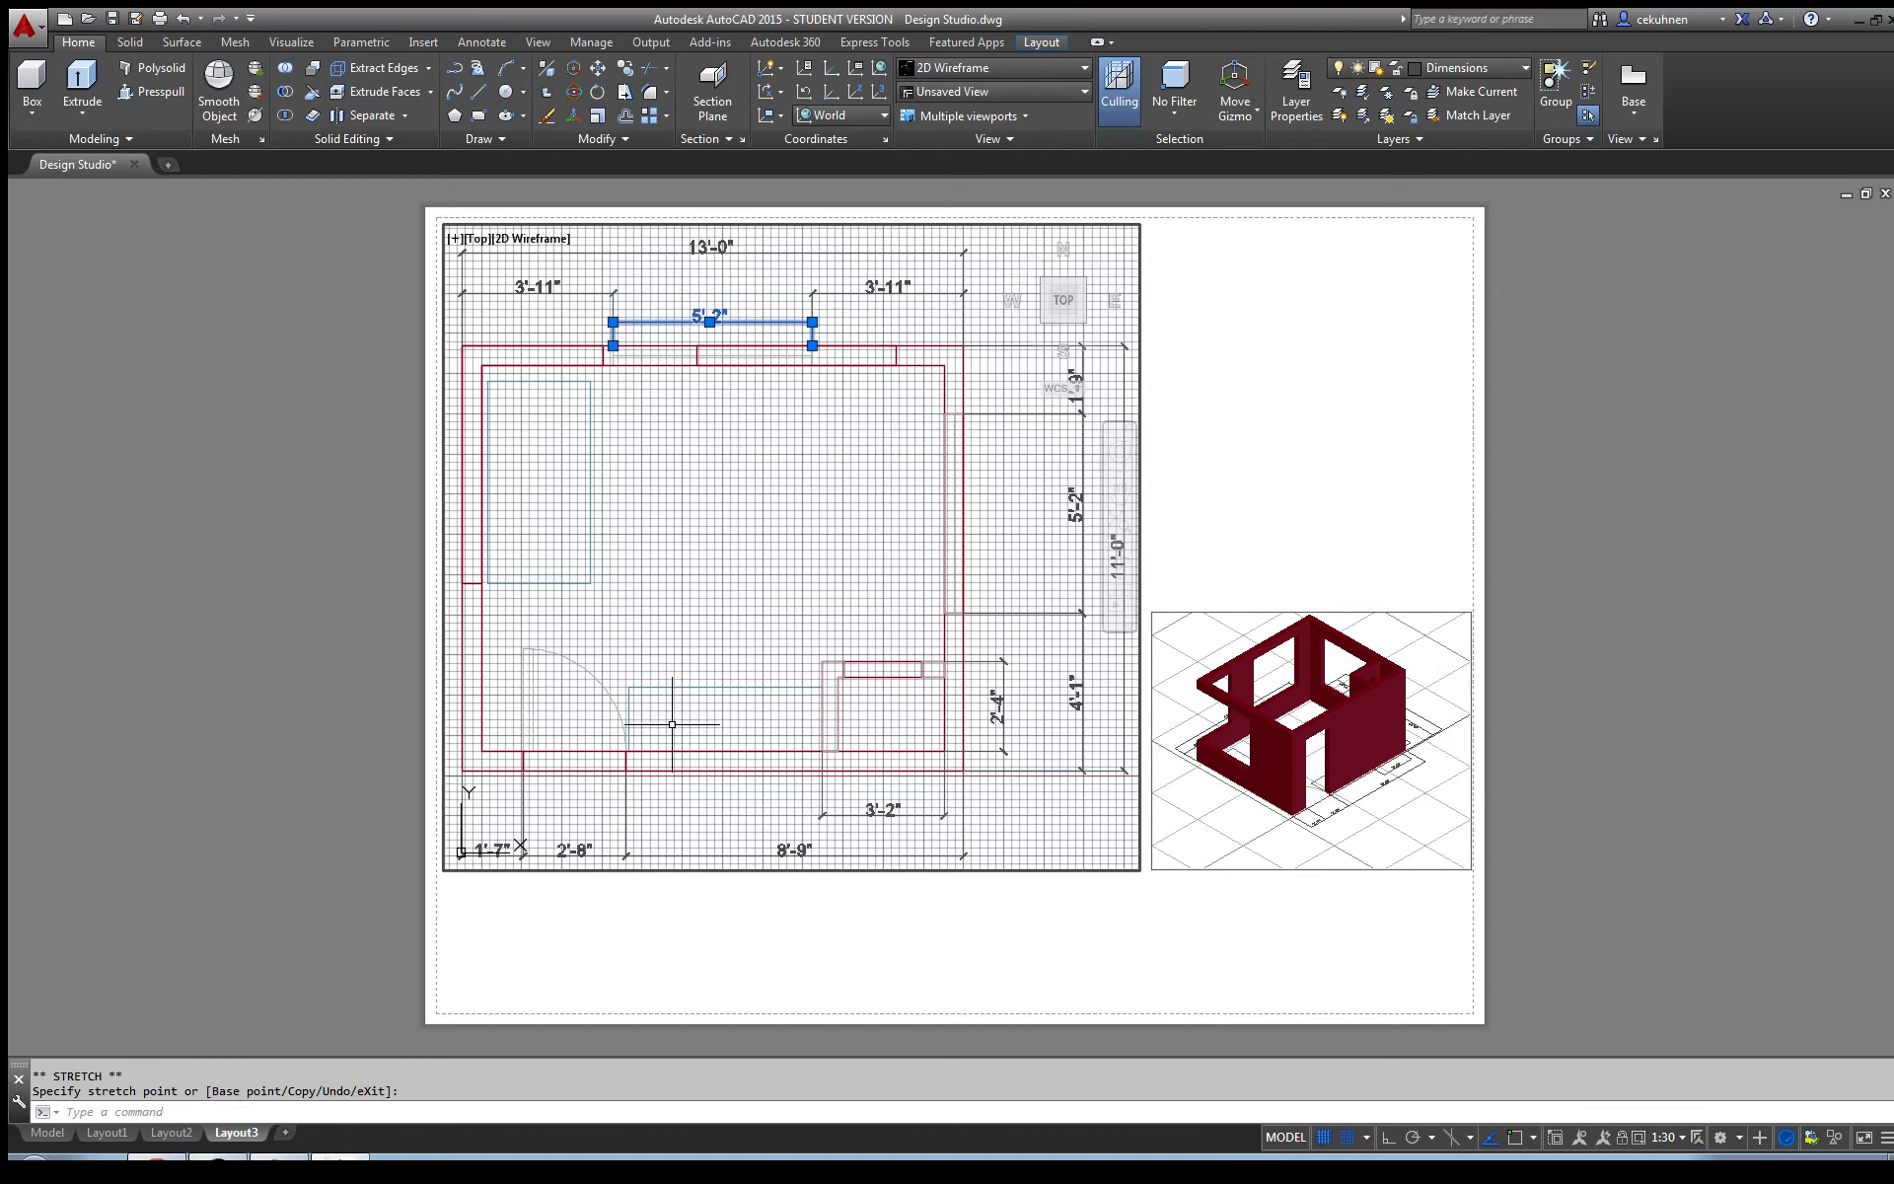
- In model space's top view, raise the upper 5'-2" dimension line to just below the 13'-0" dimension and return to Layout3
left_click(50, 1133)
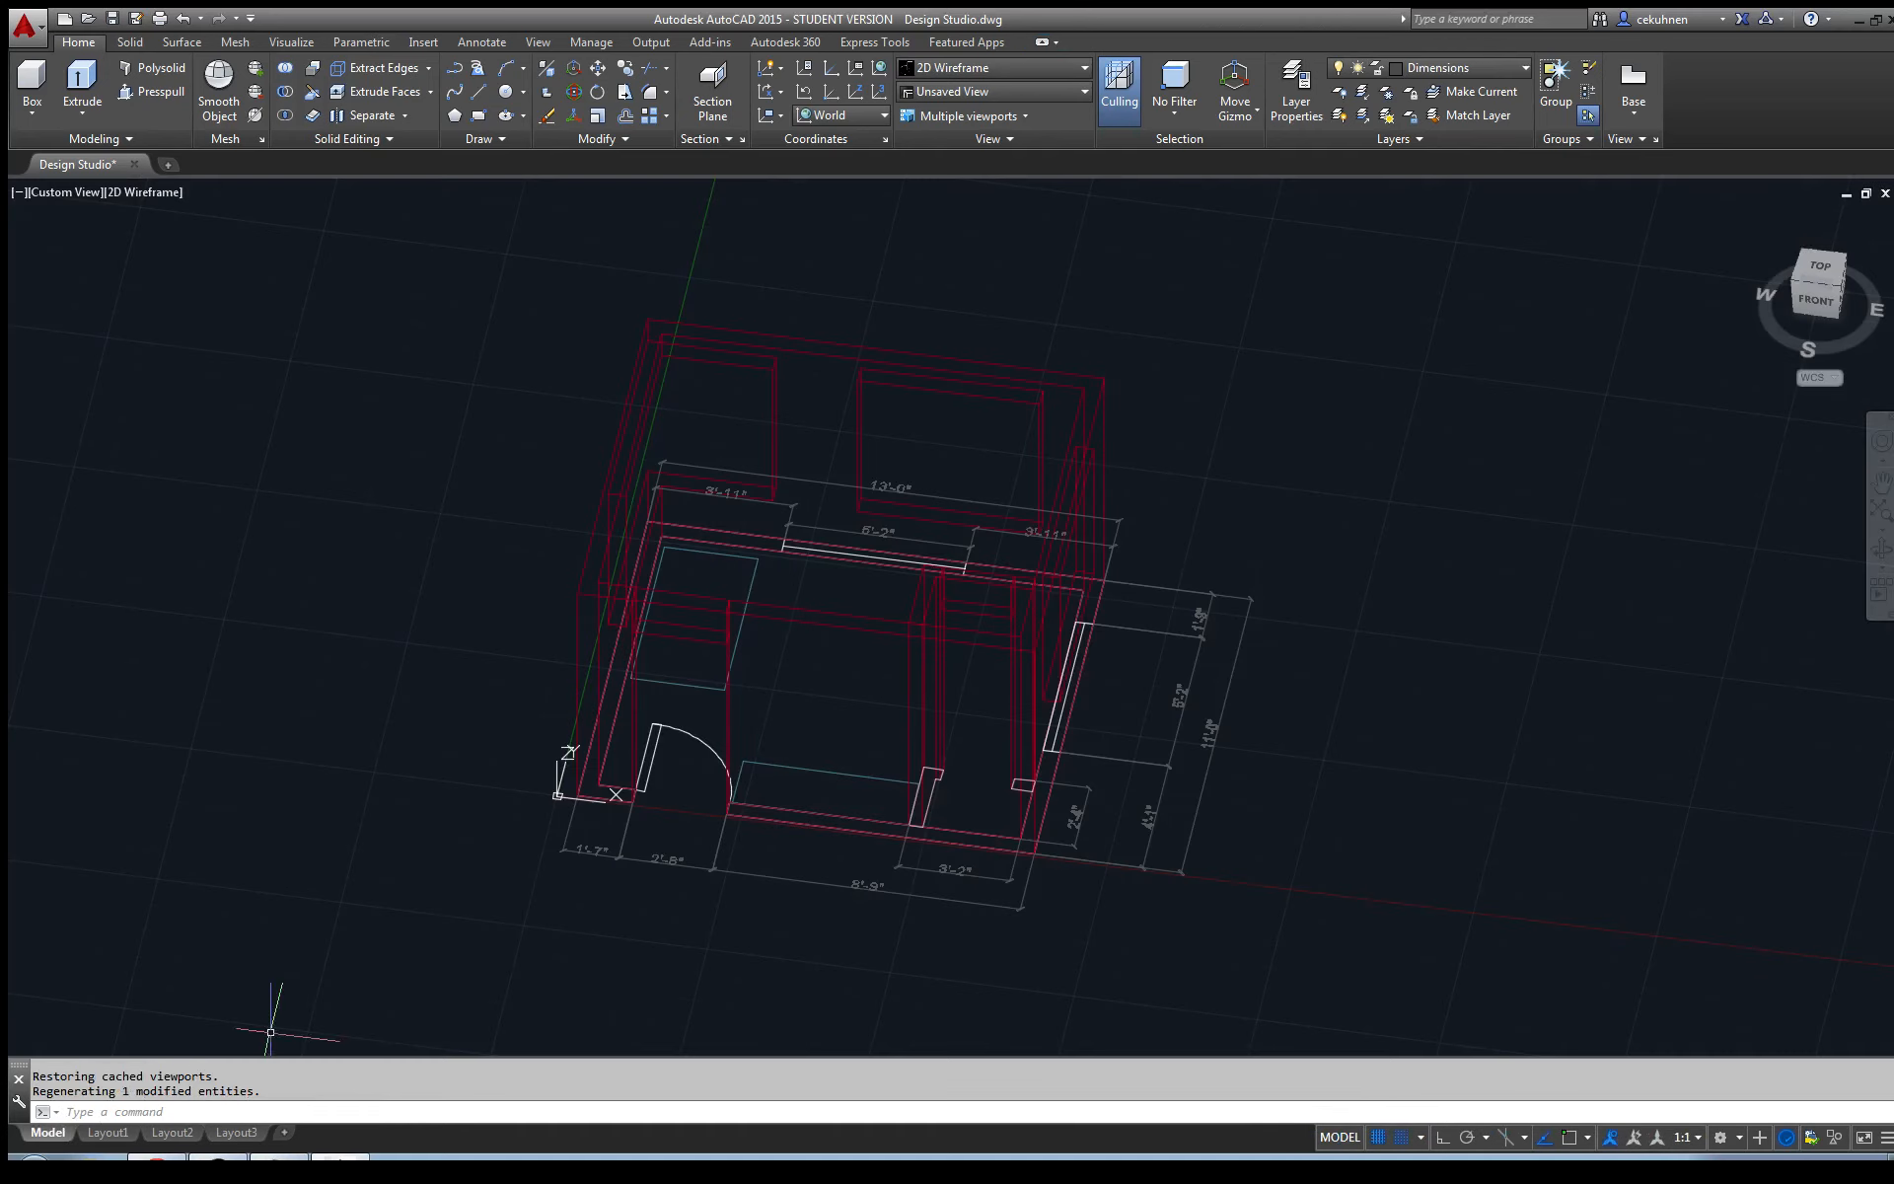
left_click(1830, 288)
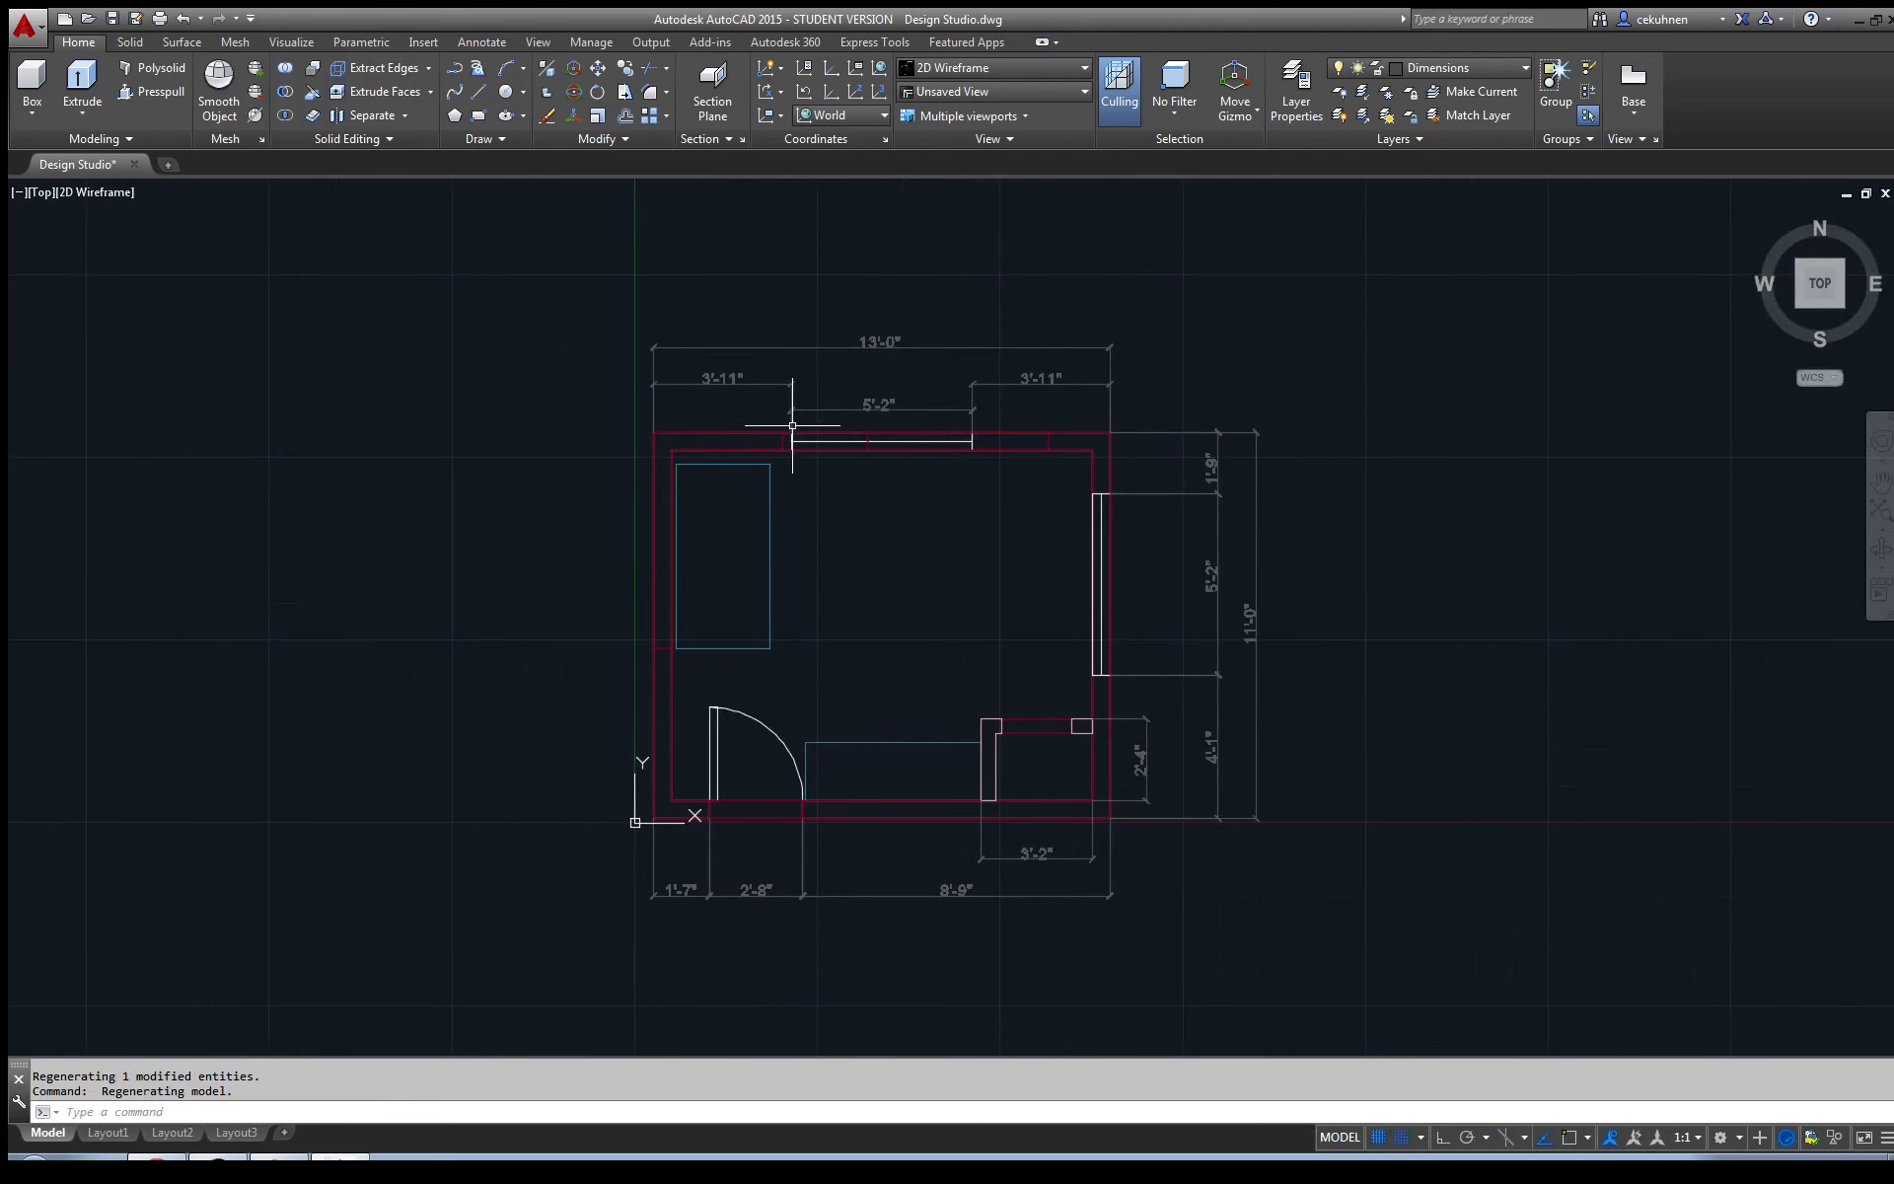
scroll(880, 410, "up", 4)
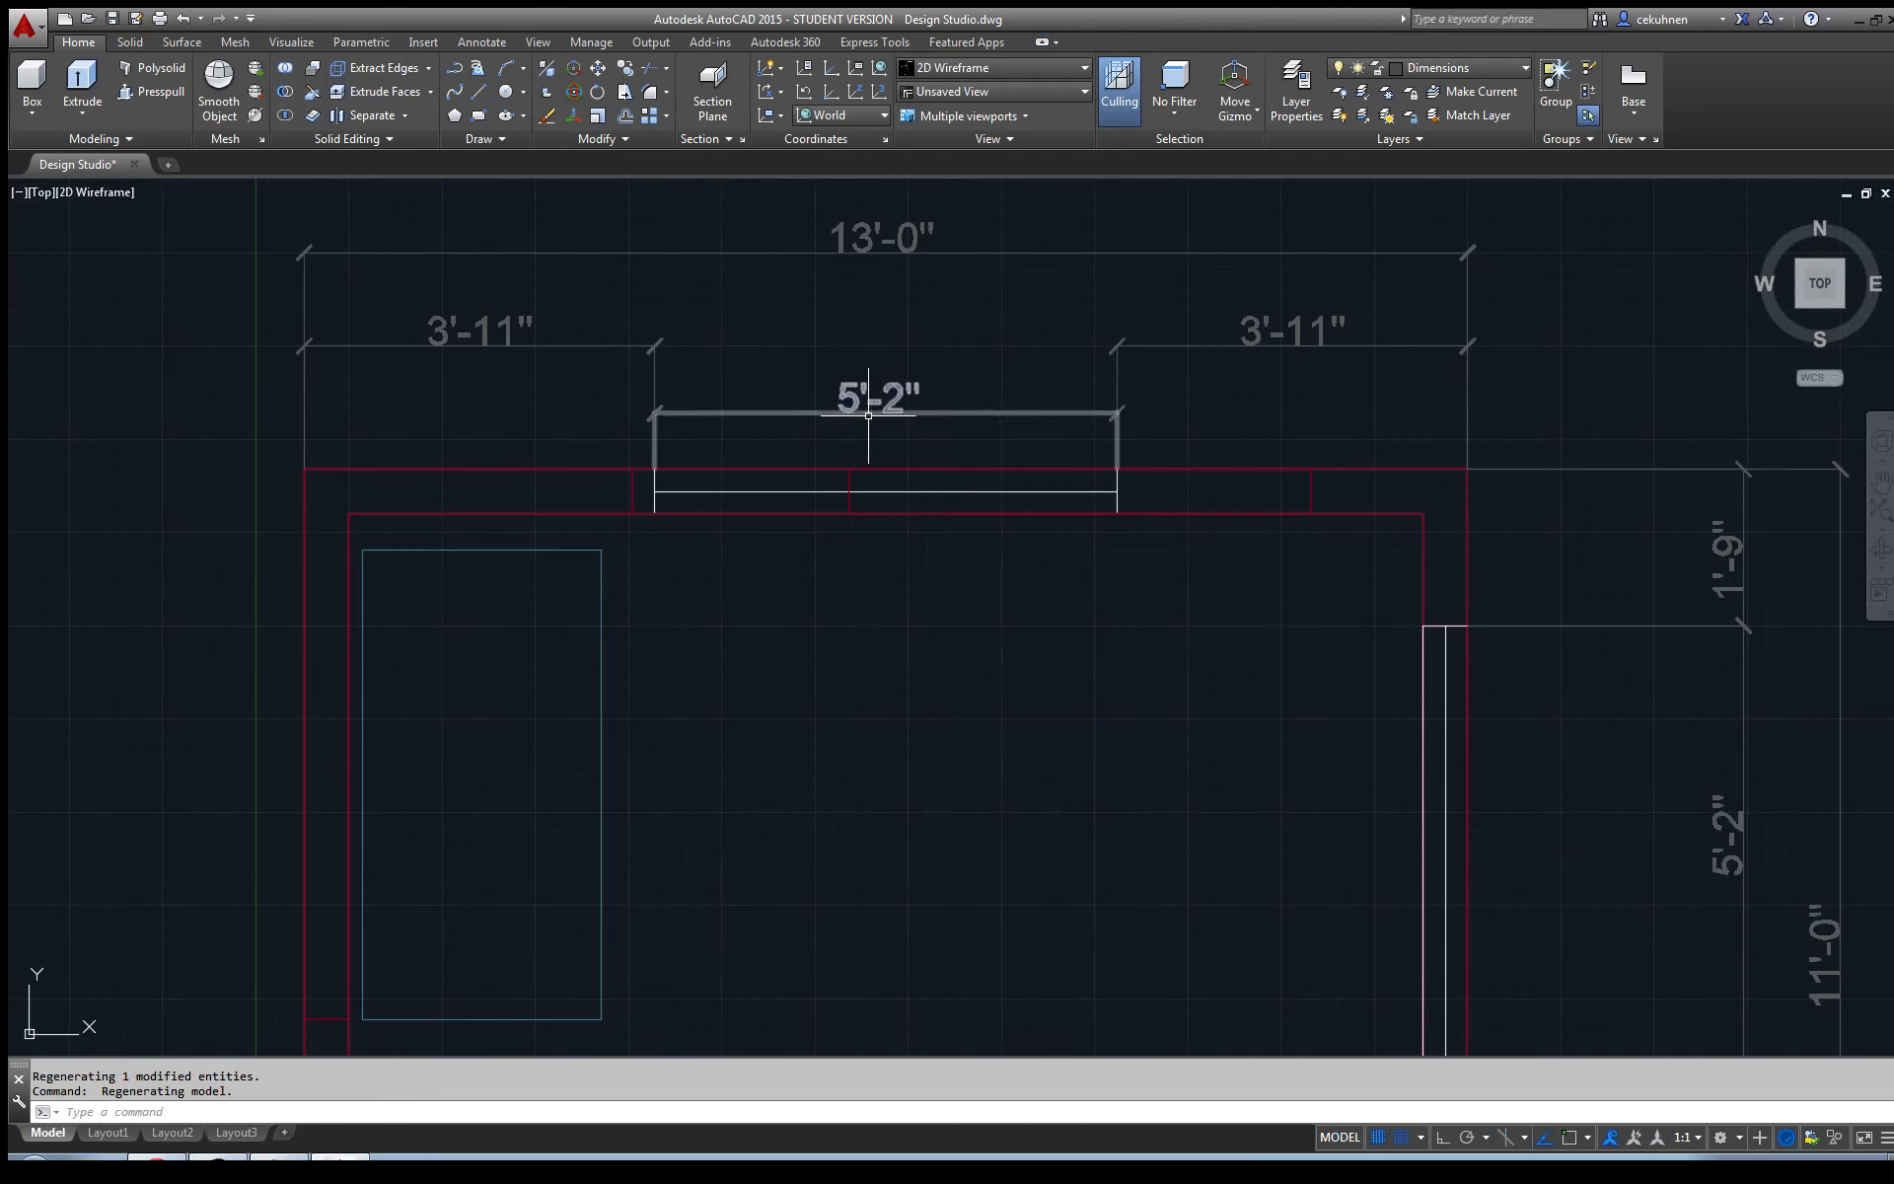
left_click(878, 412)
left_click(878, 412)
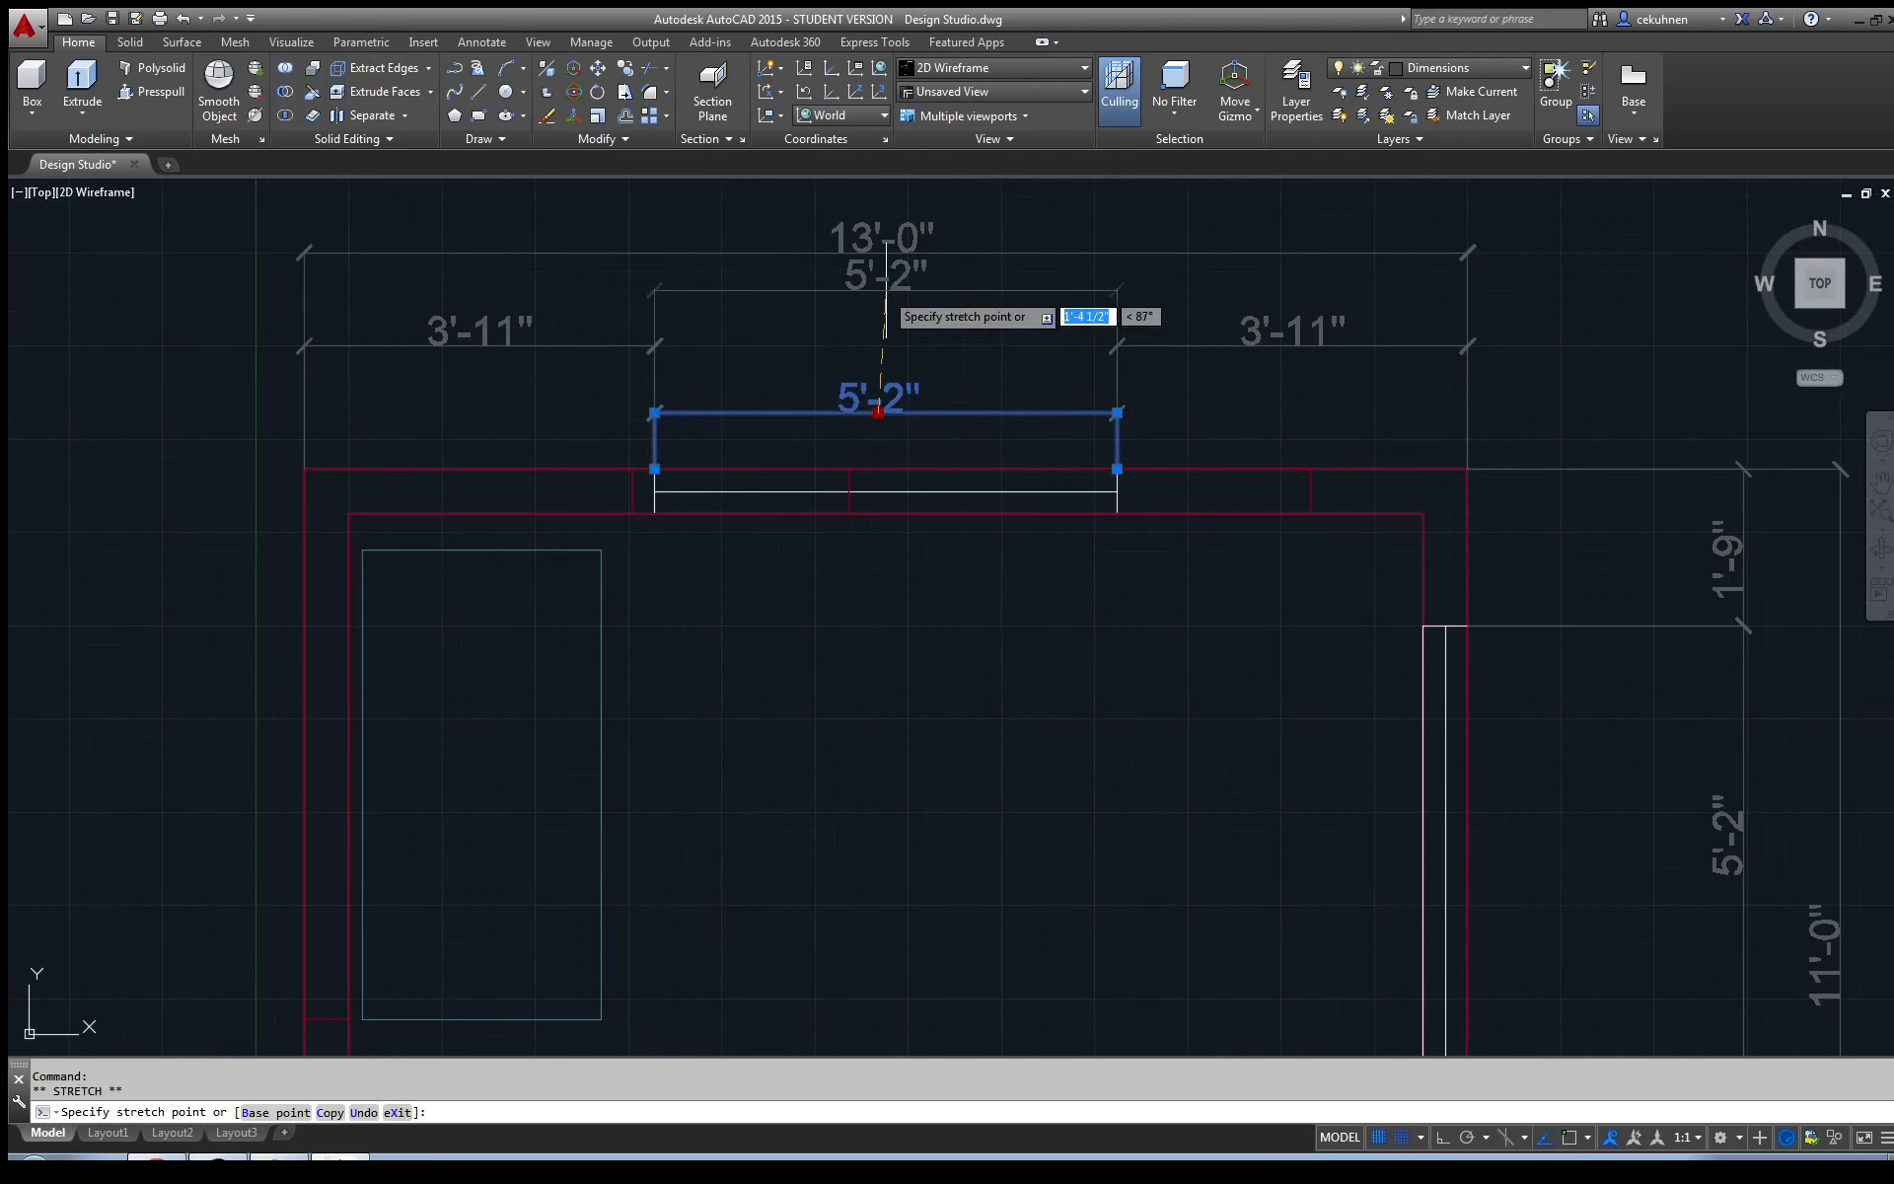
left_click(236, 1132)
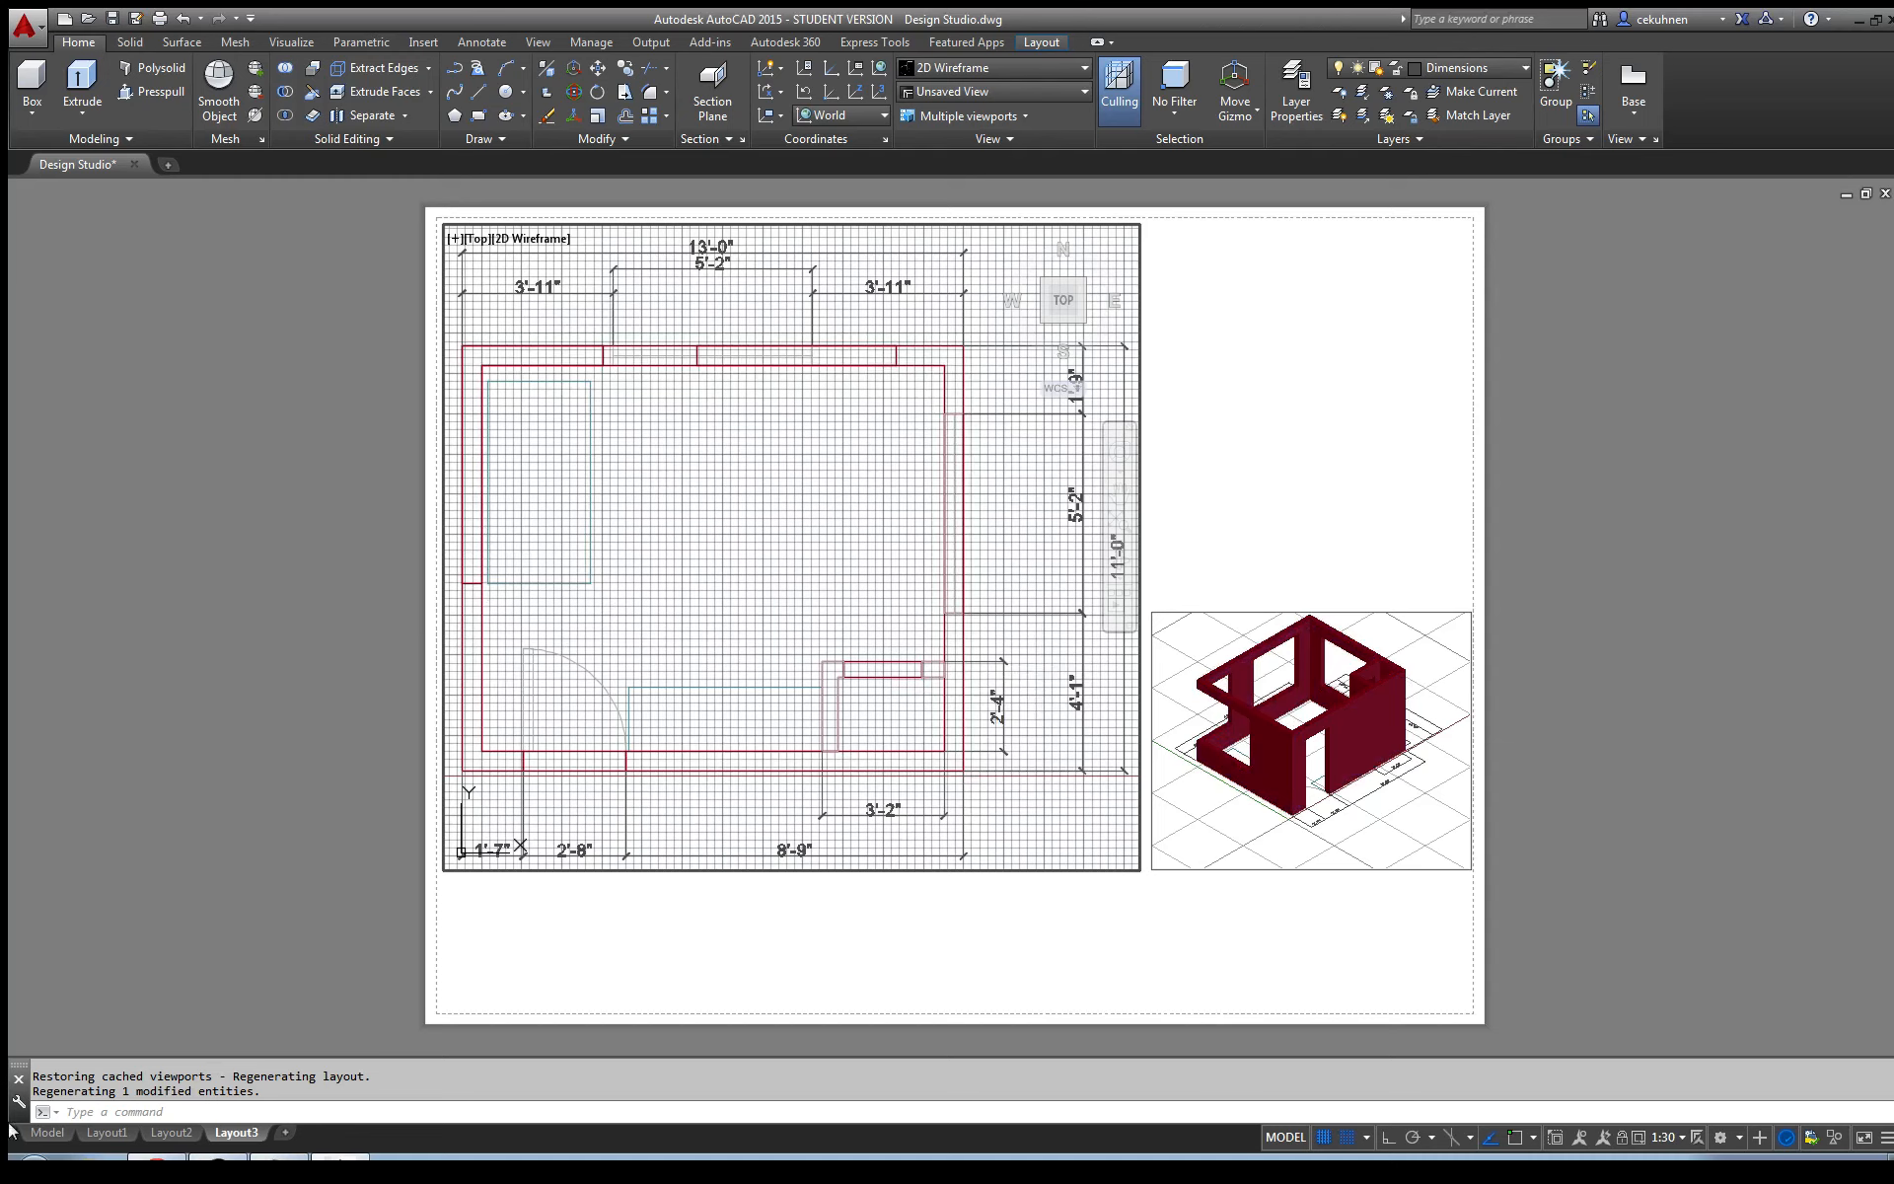
- Lower the upper 5'-2" dimension in model space to line up with the neighbouring 3'-11" dimensions and return to Layout3
left_click(45, 1133)
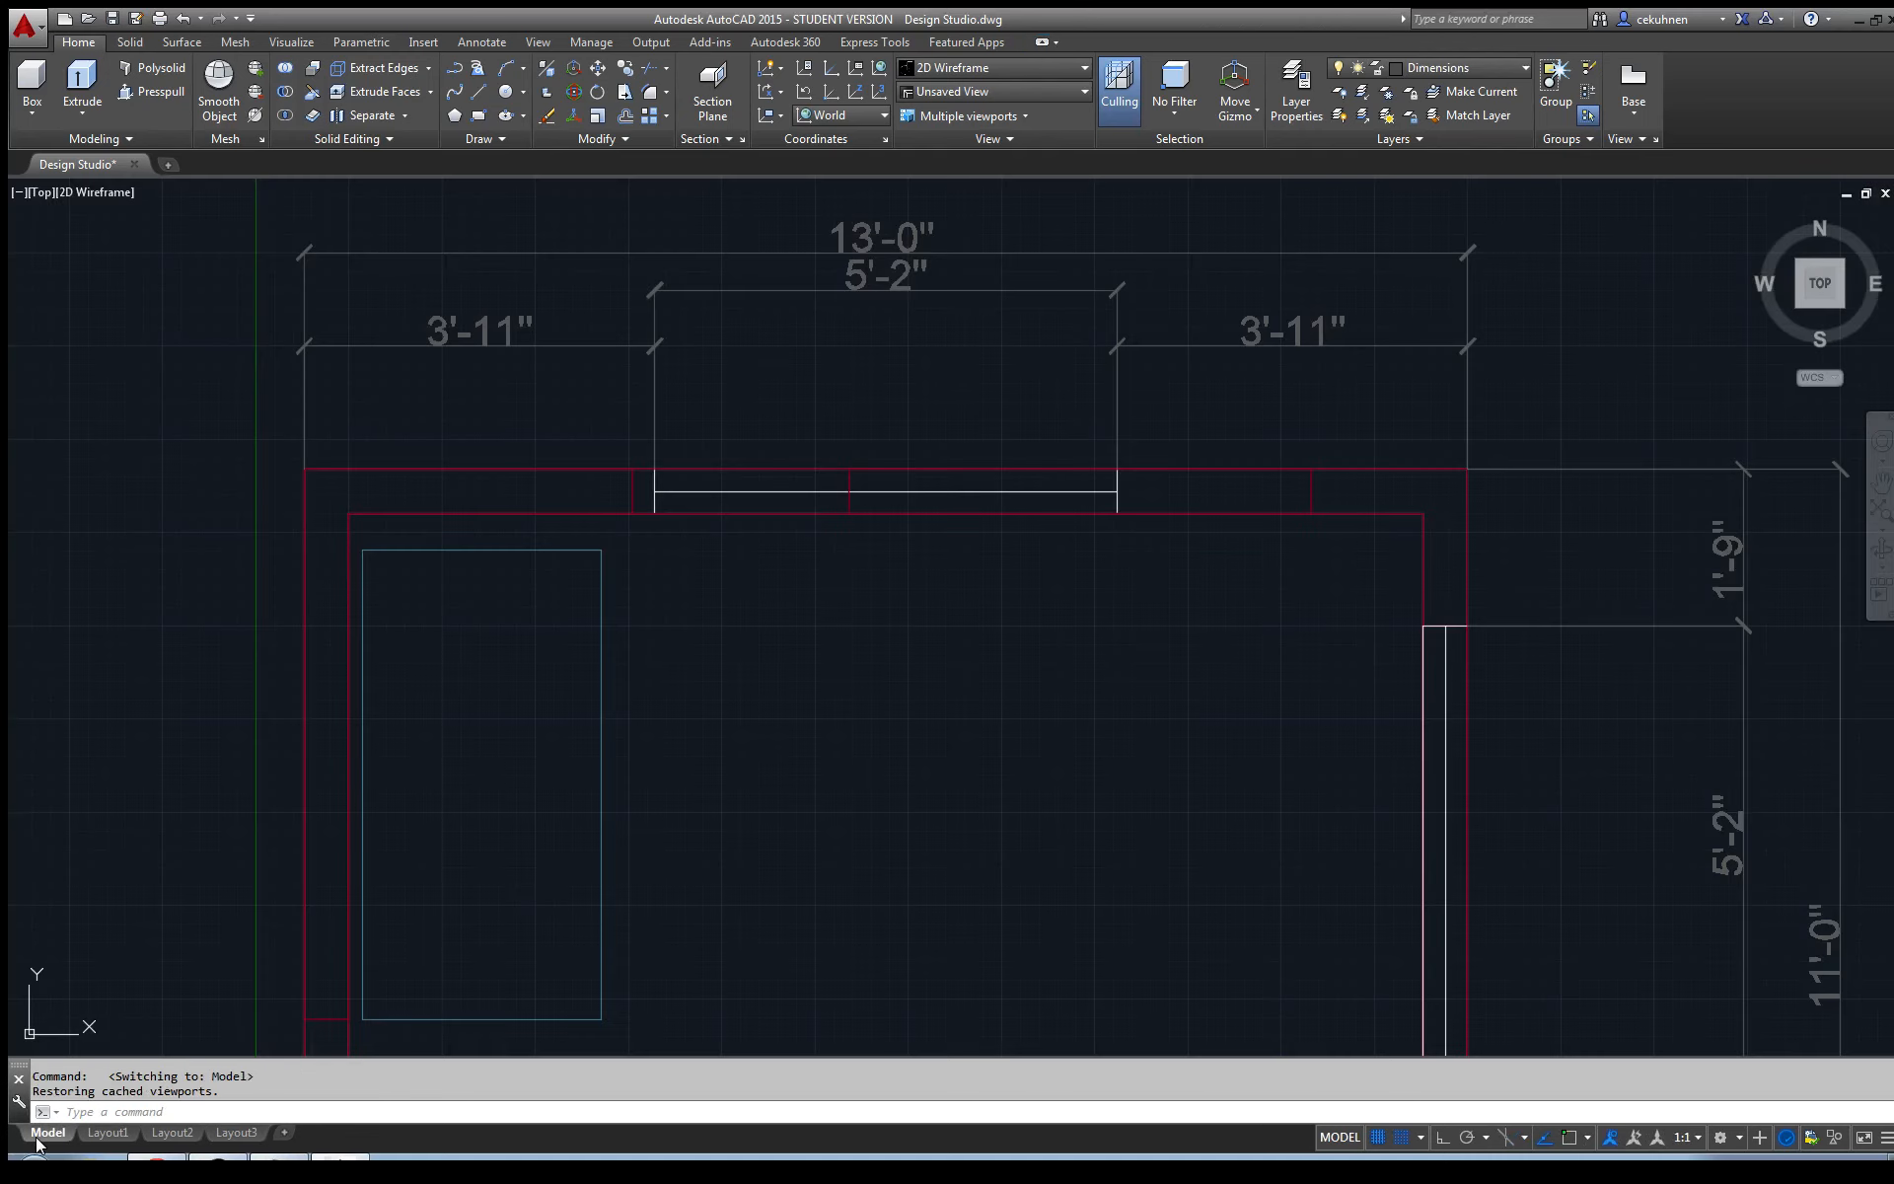
left_click(863, 290)
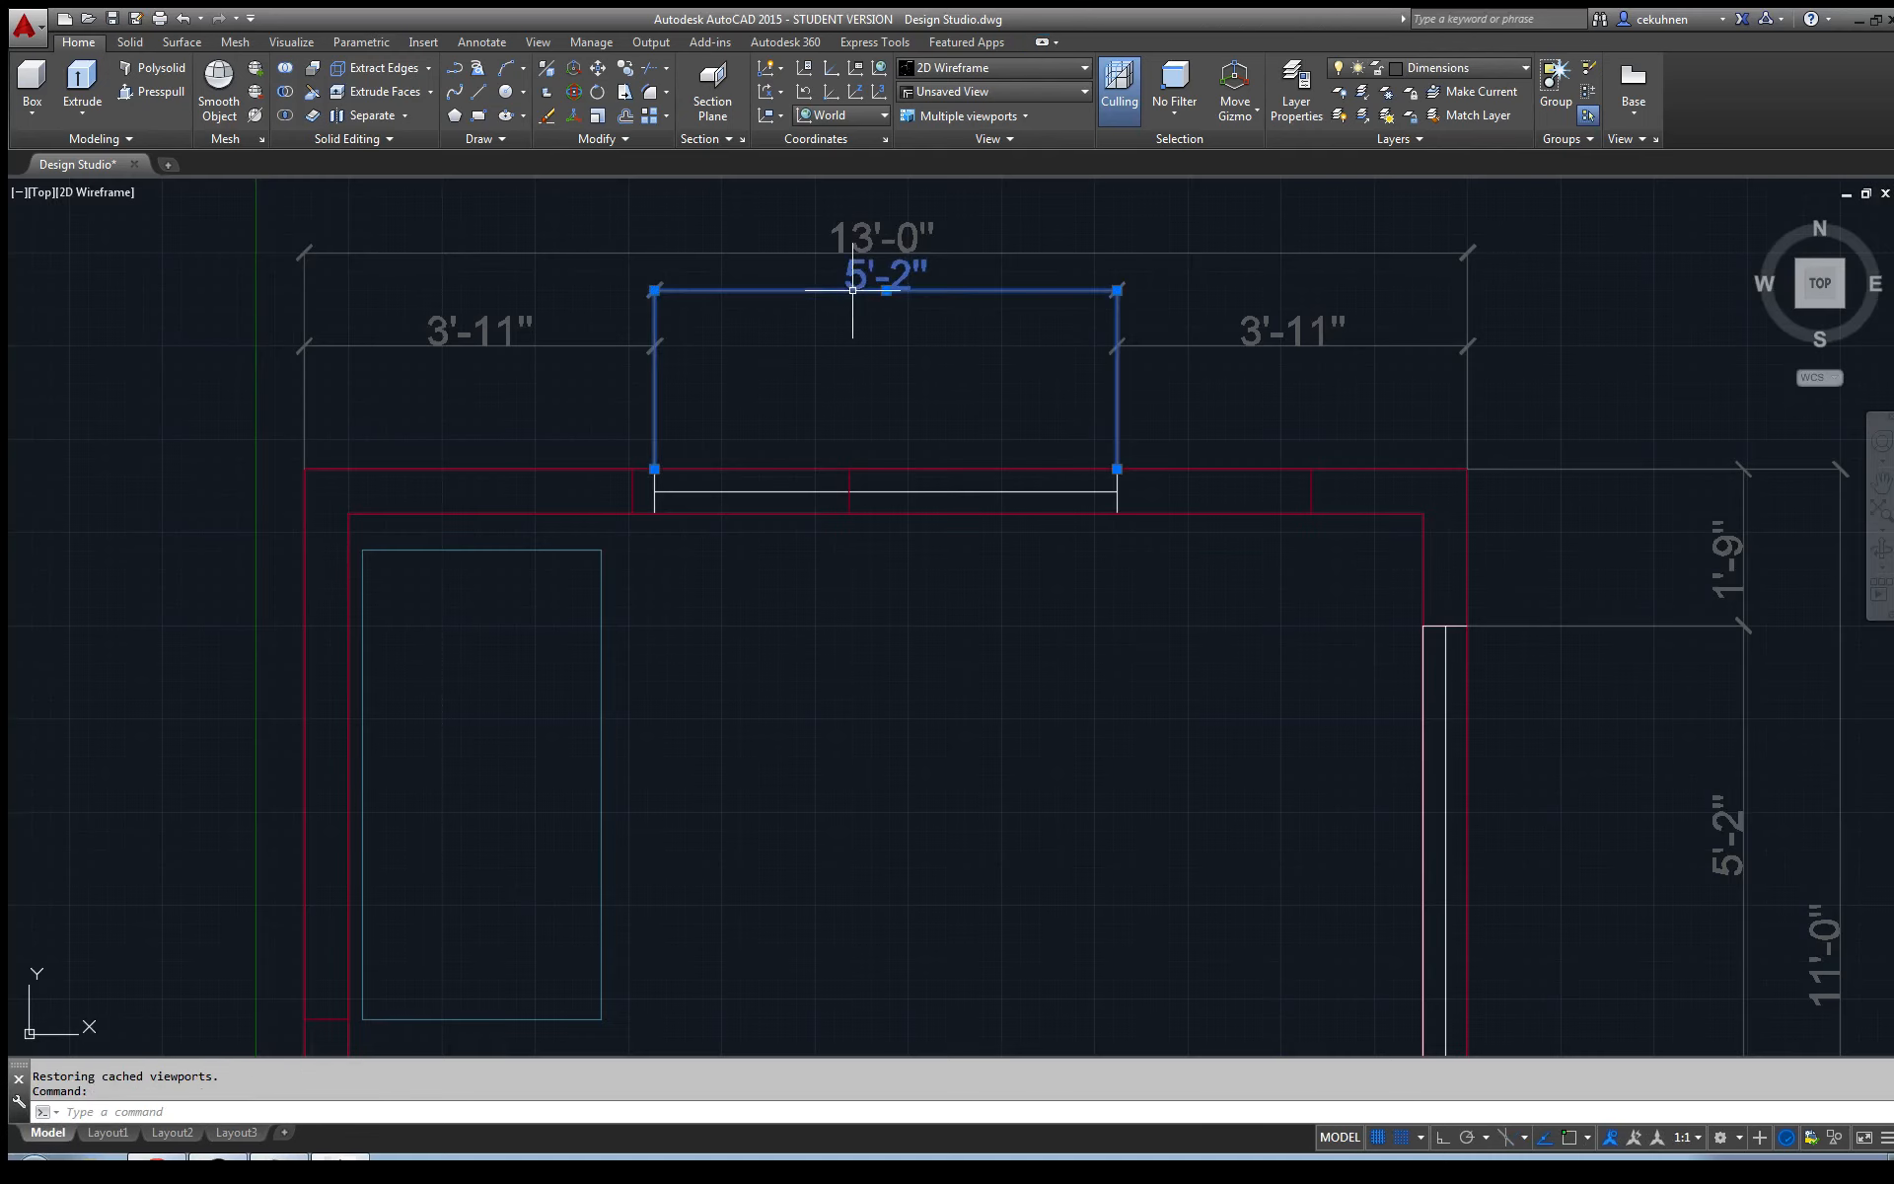
left_click(654, 290)
left_click(654, 349)
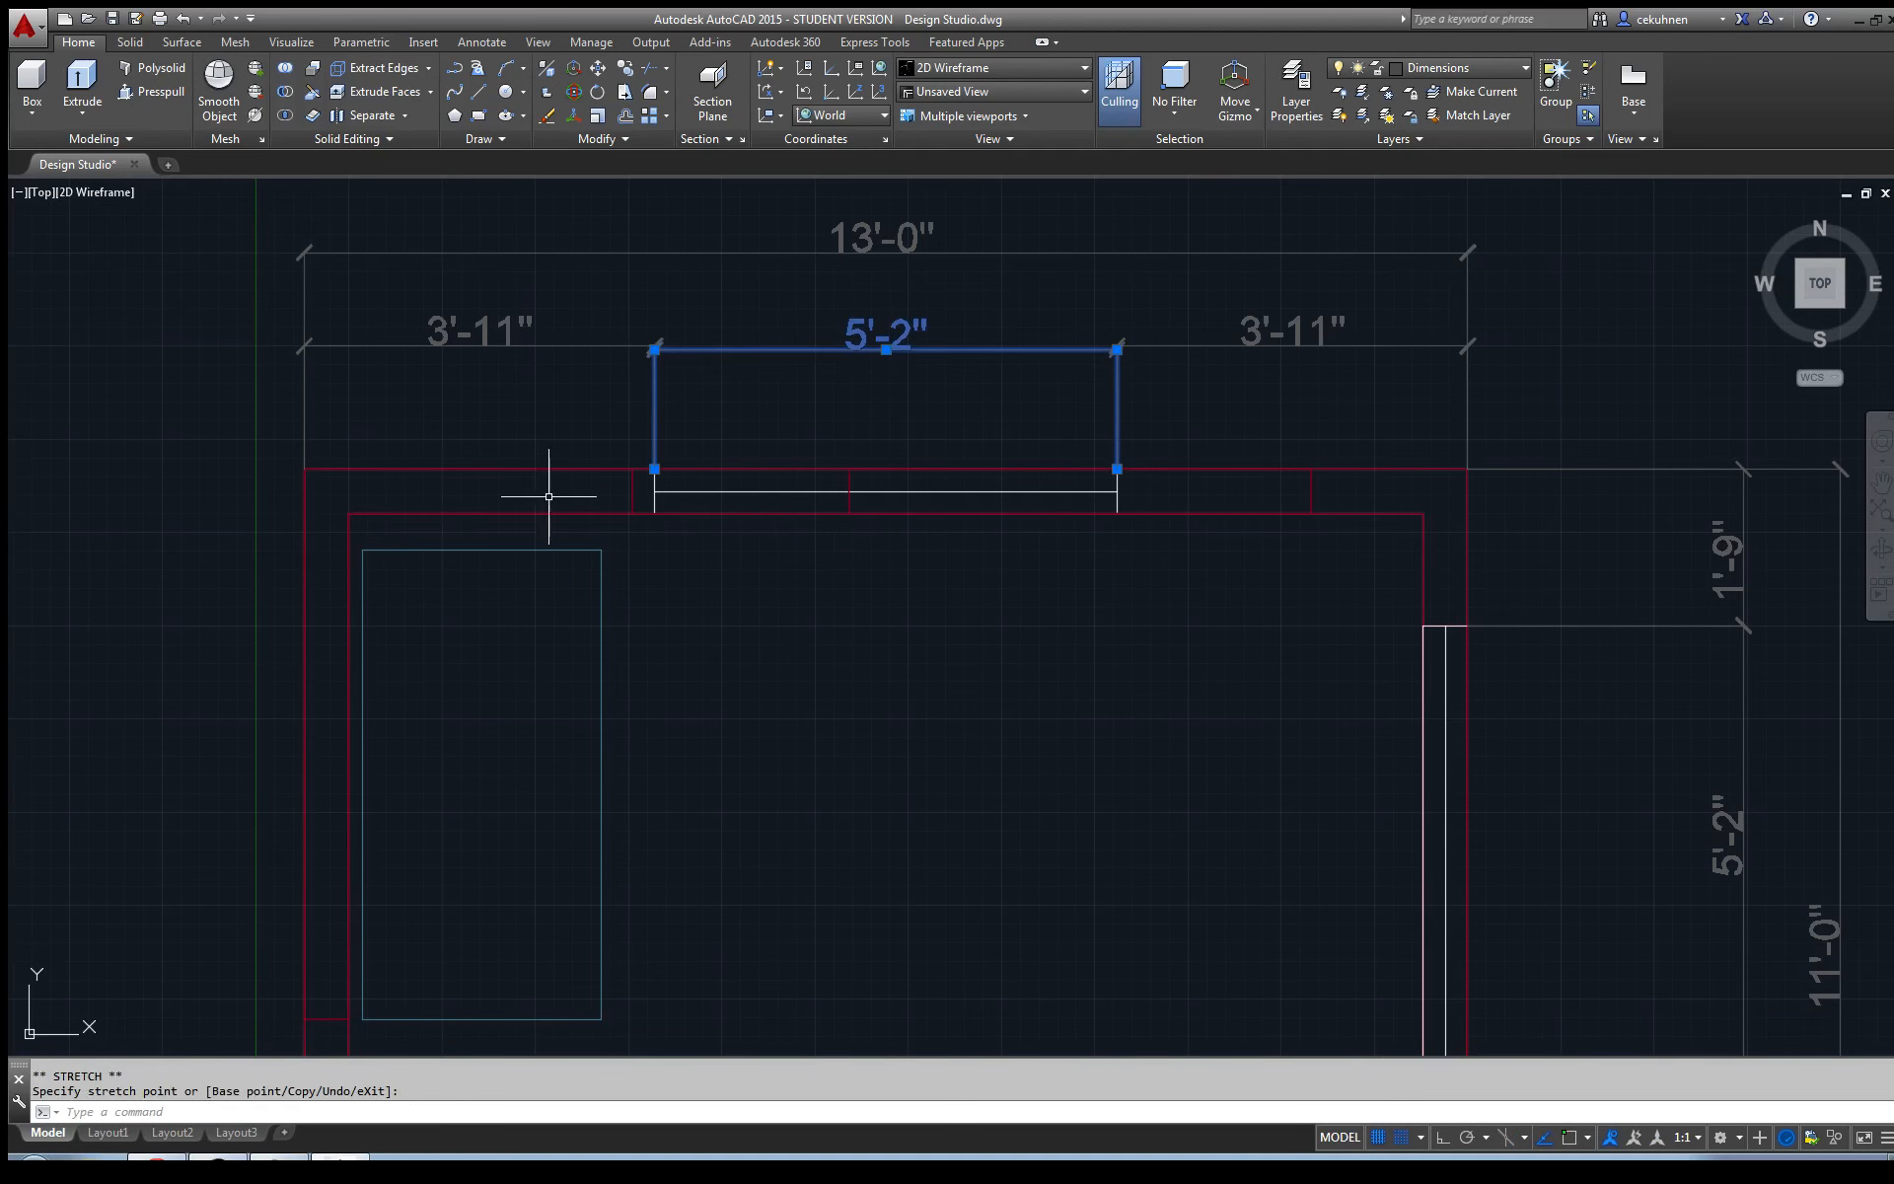
left_click(236, 1132)
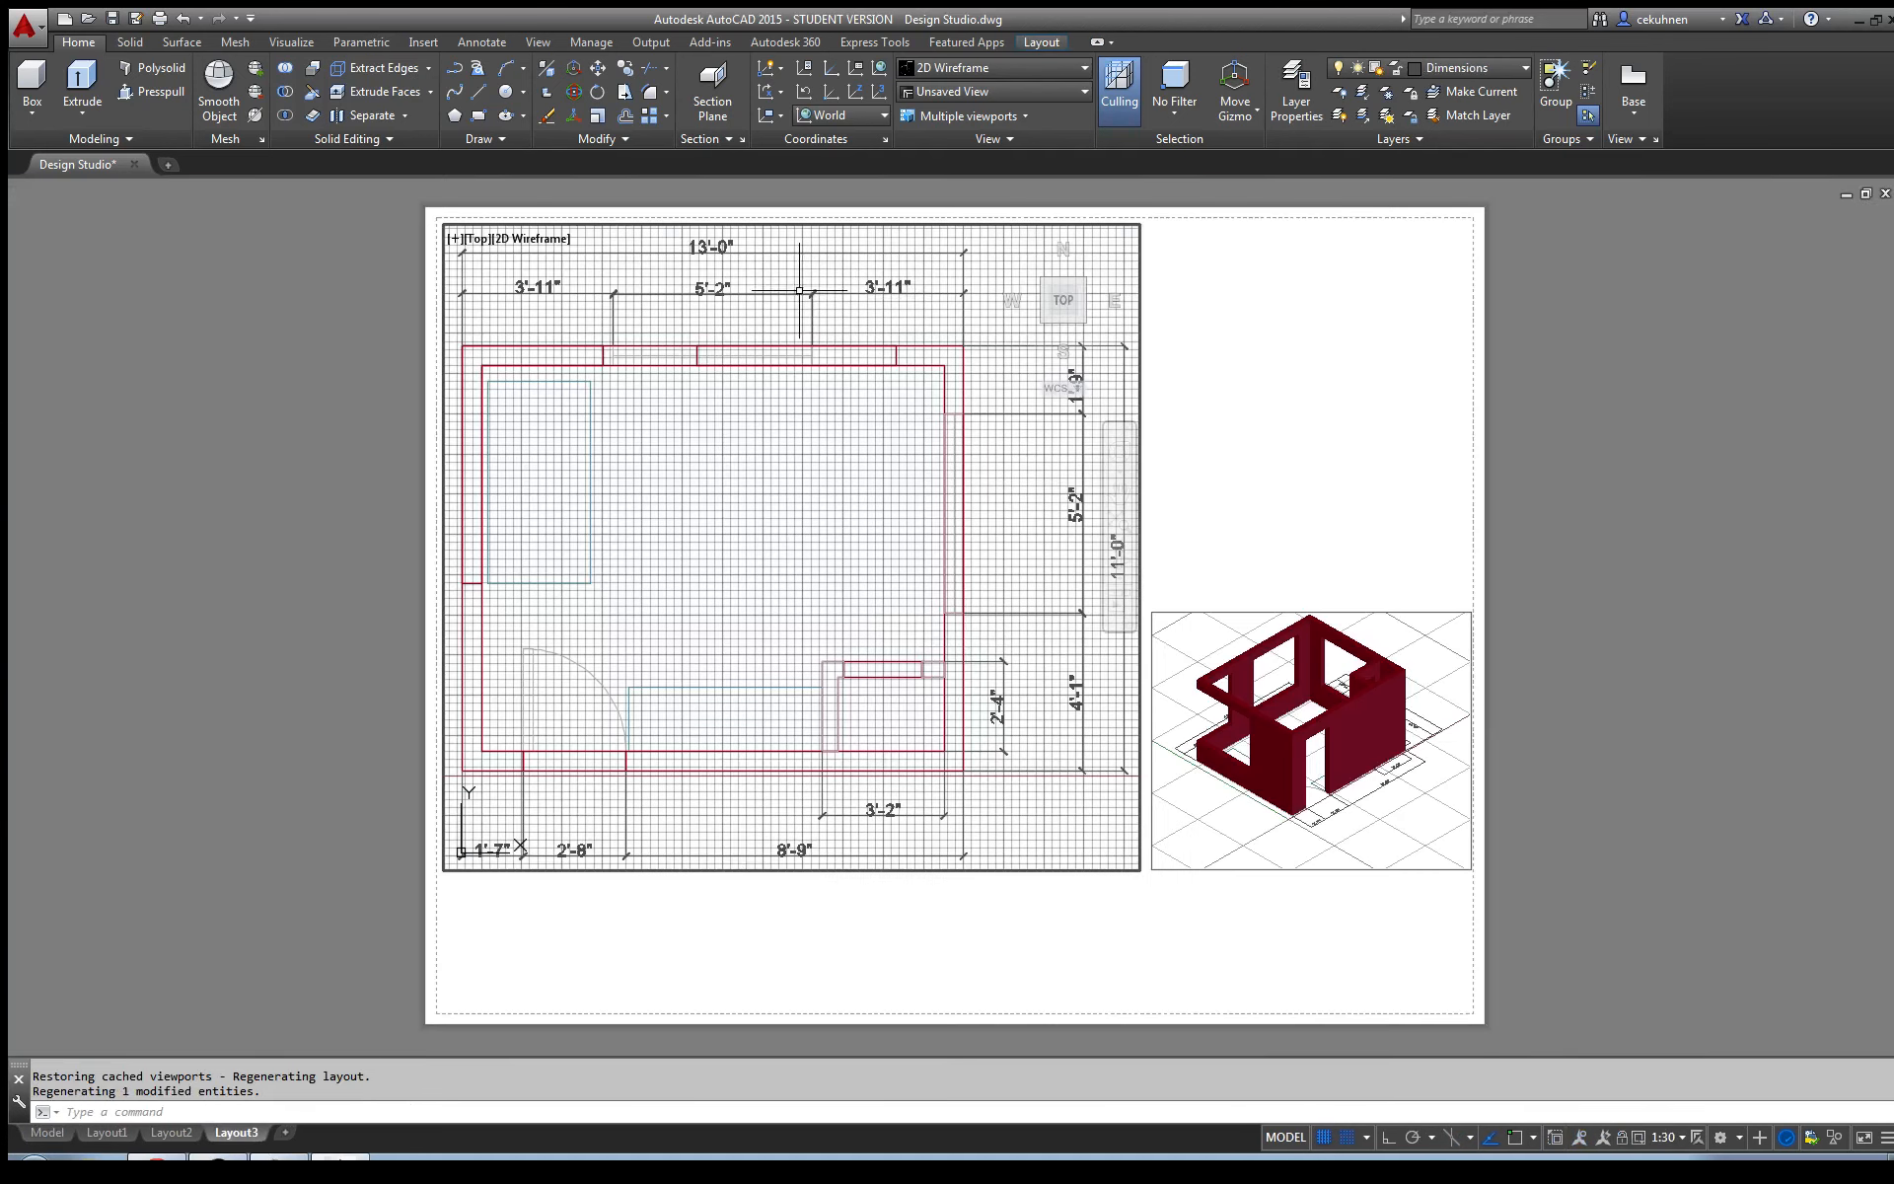
- Delete the upper 5'-2" dimension through the plan viewport and switch to model space to compare
left_click(725, 293)
key("Delete")
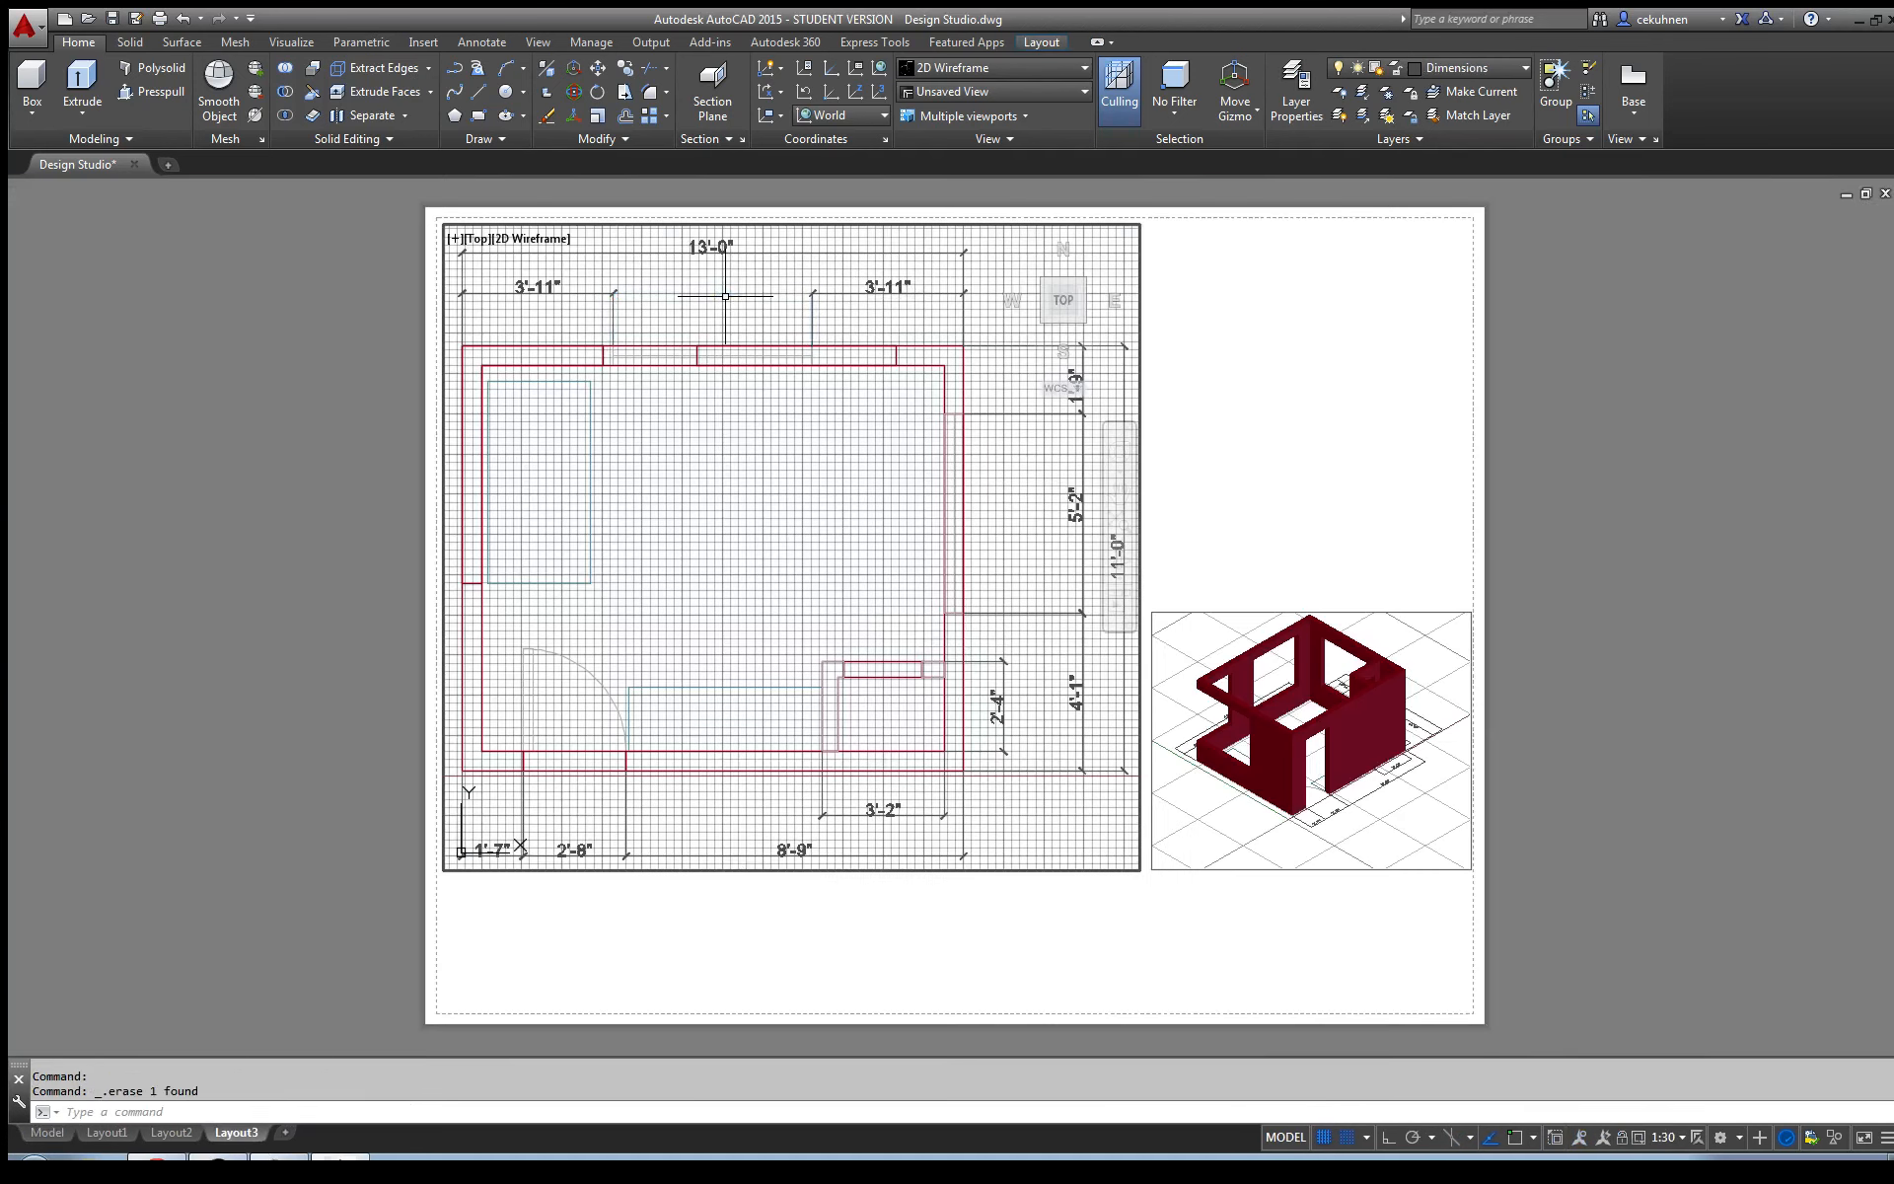
left_click(50, 1132)
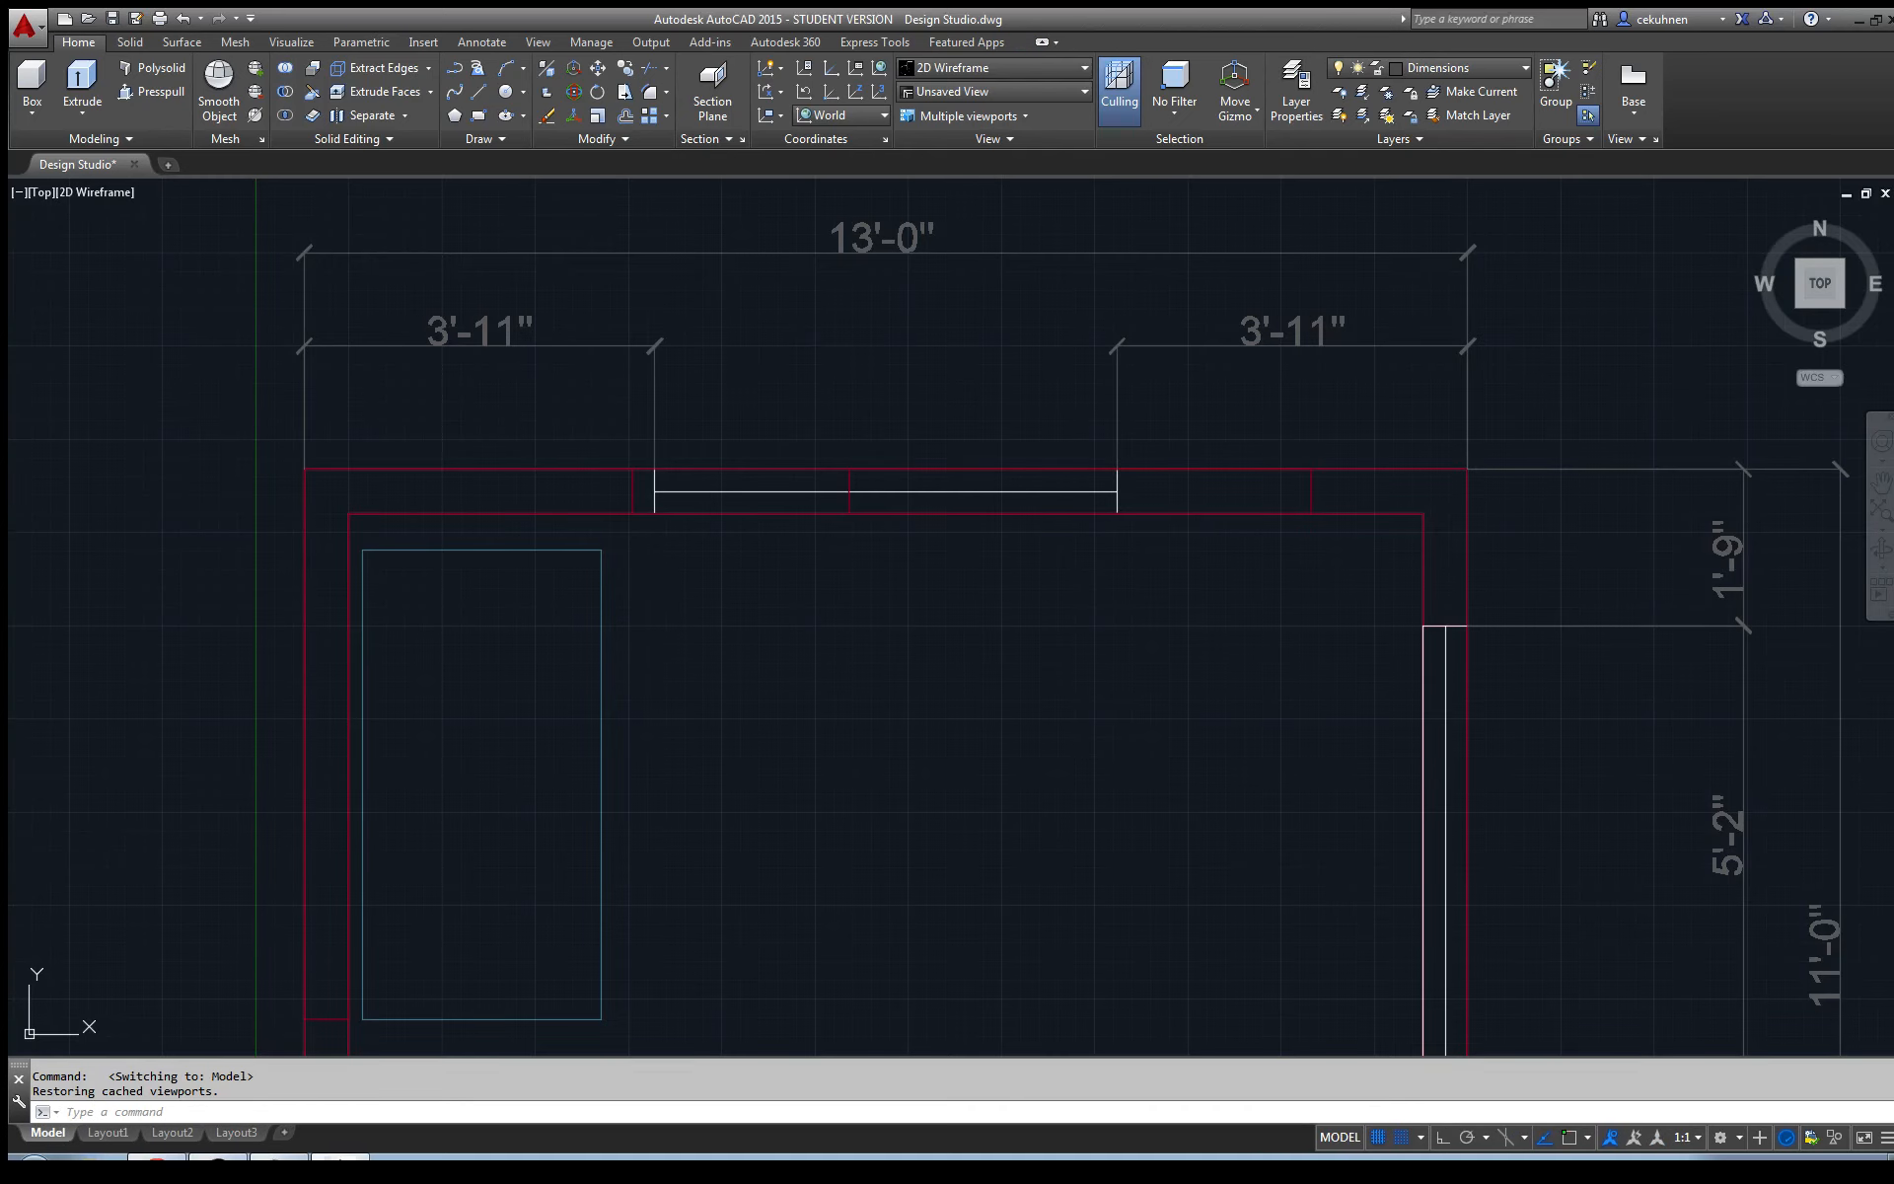
- Undo the deletion and all the moves of the upper 5'-2" dimension, back to its original position in Layout3
key("ctrl+z")
key("ctrl+z")
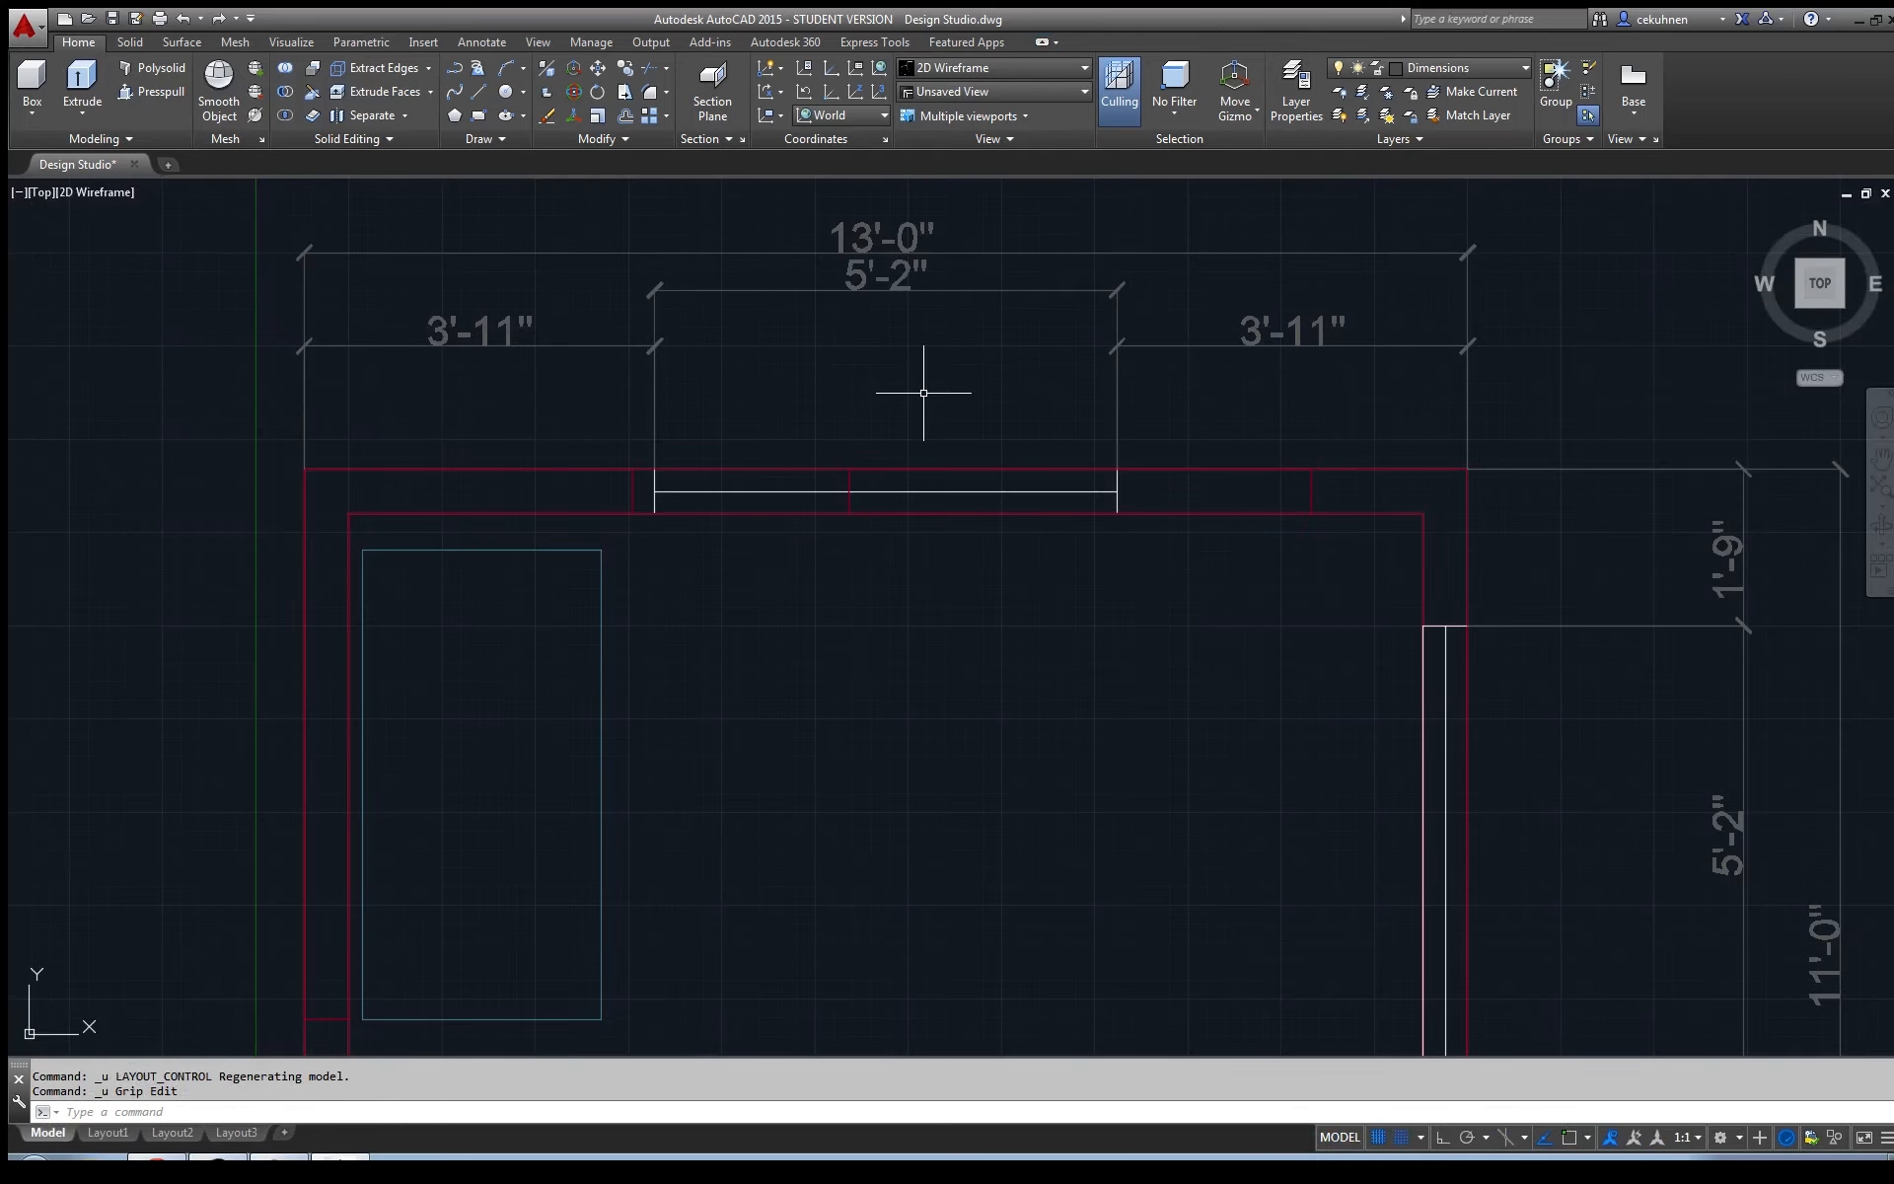
key("ctrl+z")
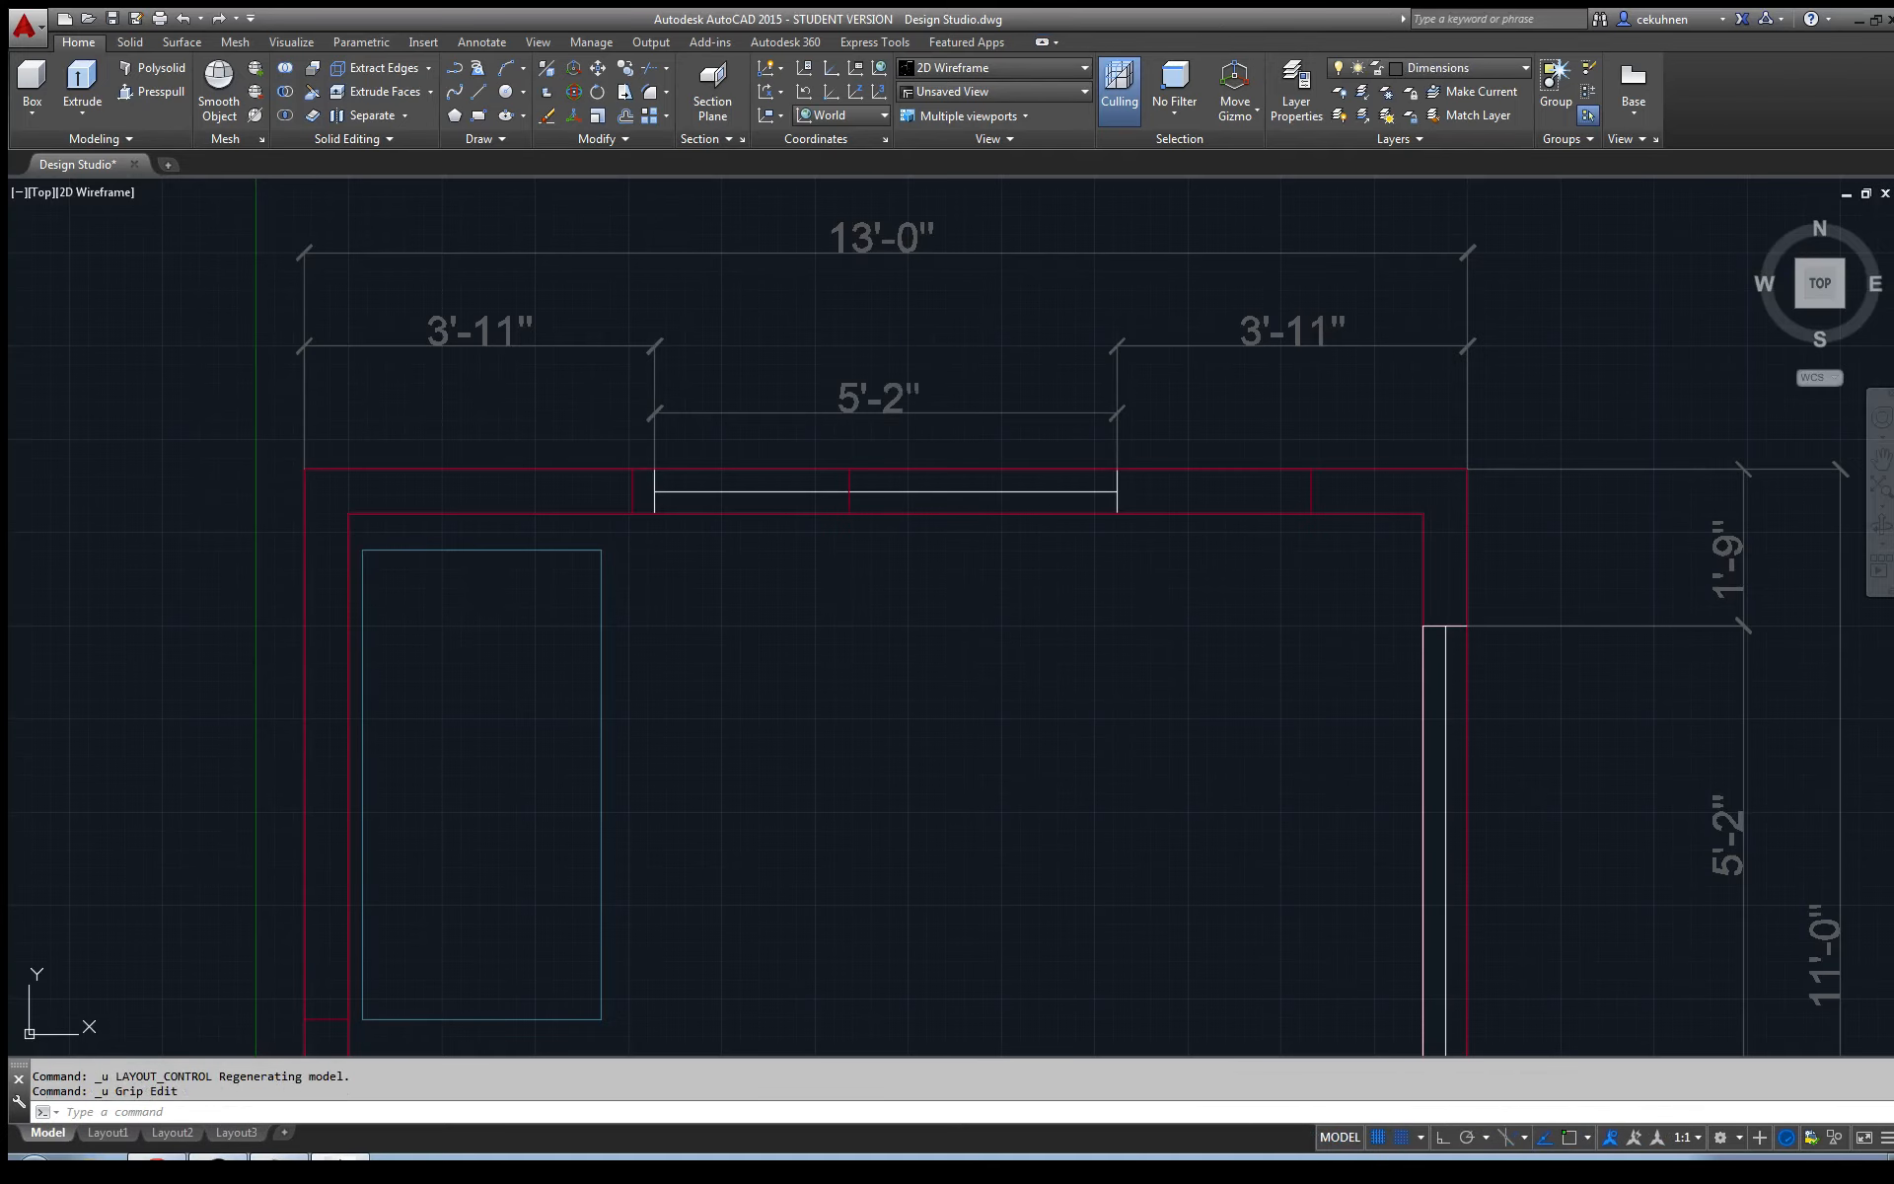
key("ctrl+z")
key("ctrl+z")
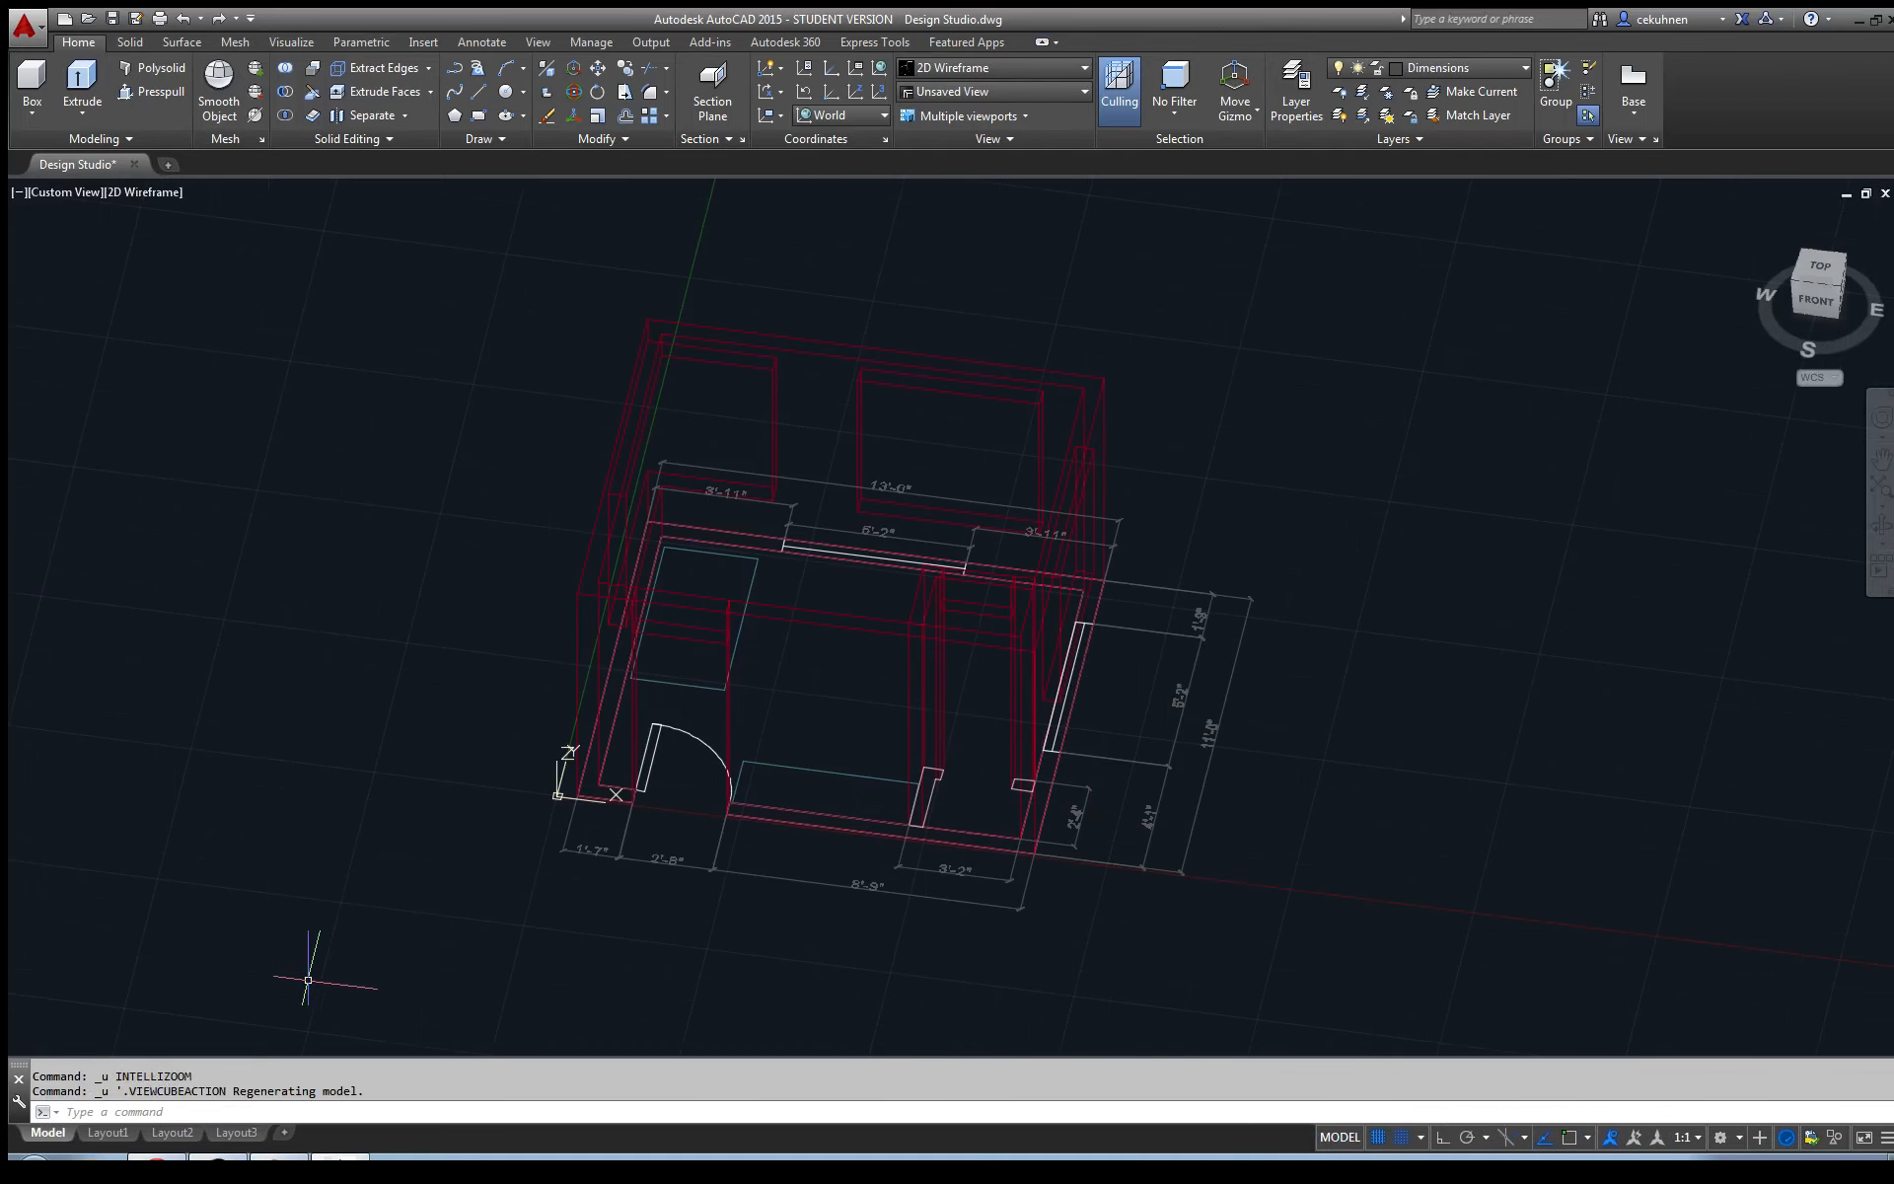
key("ctrl+z")
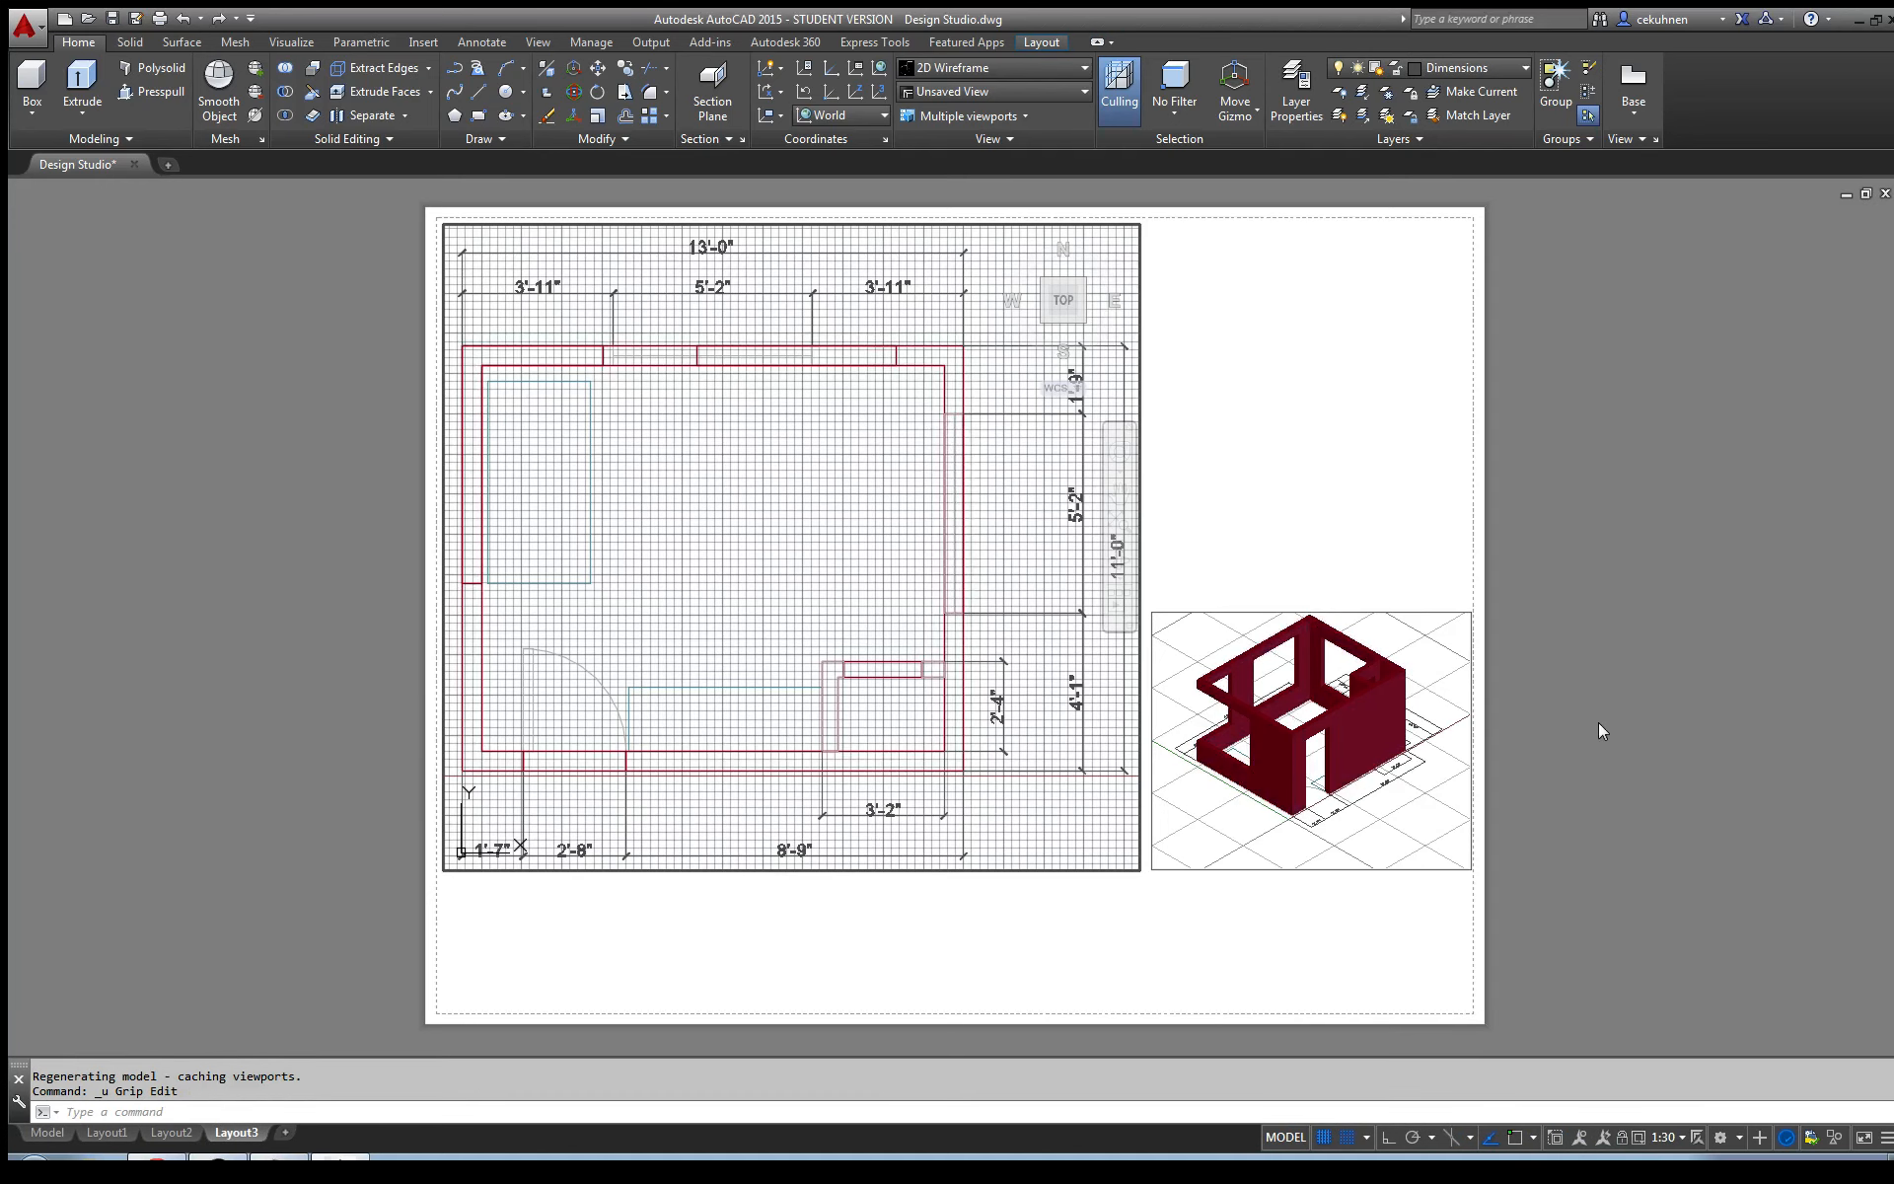